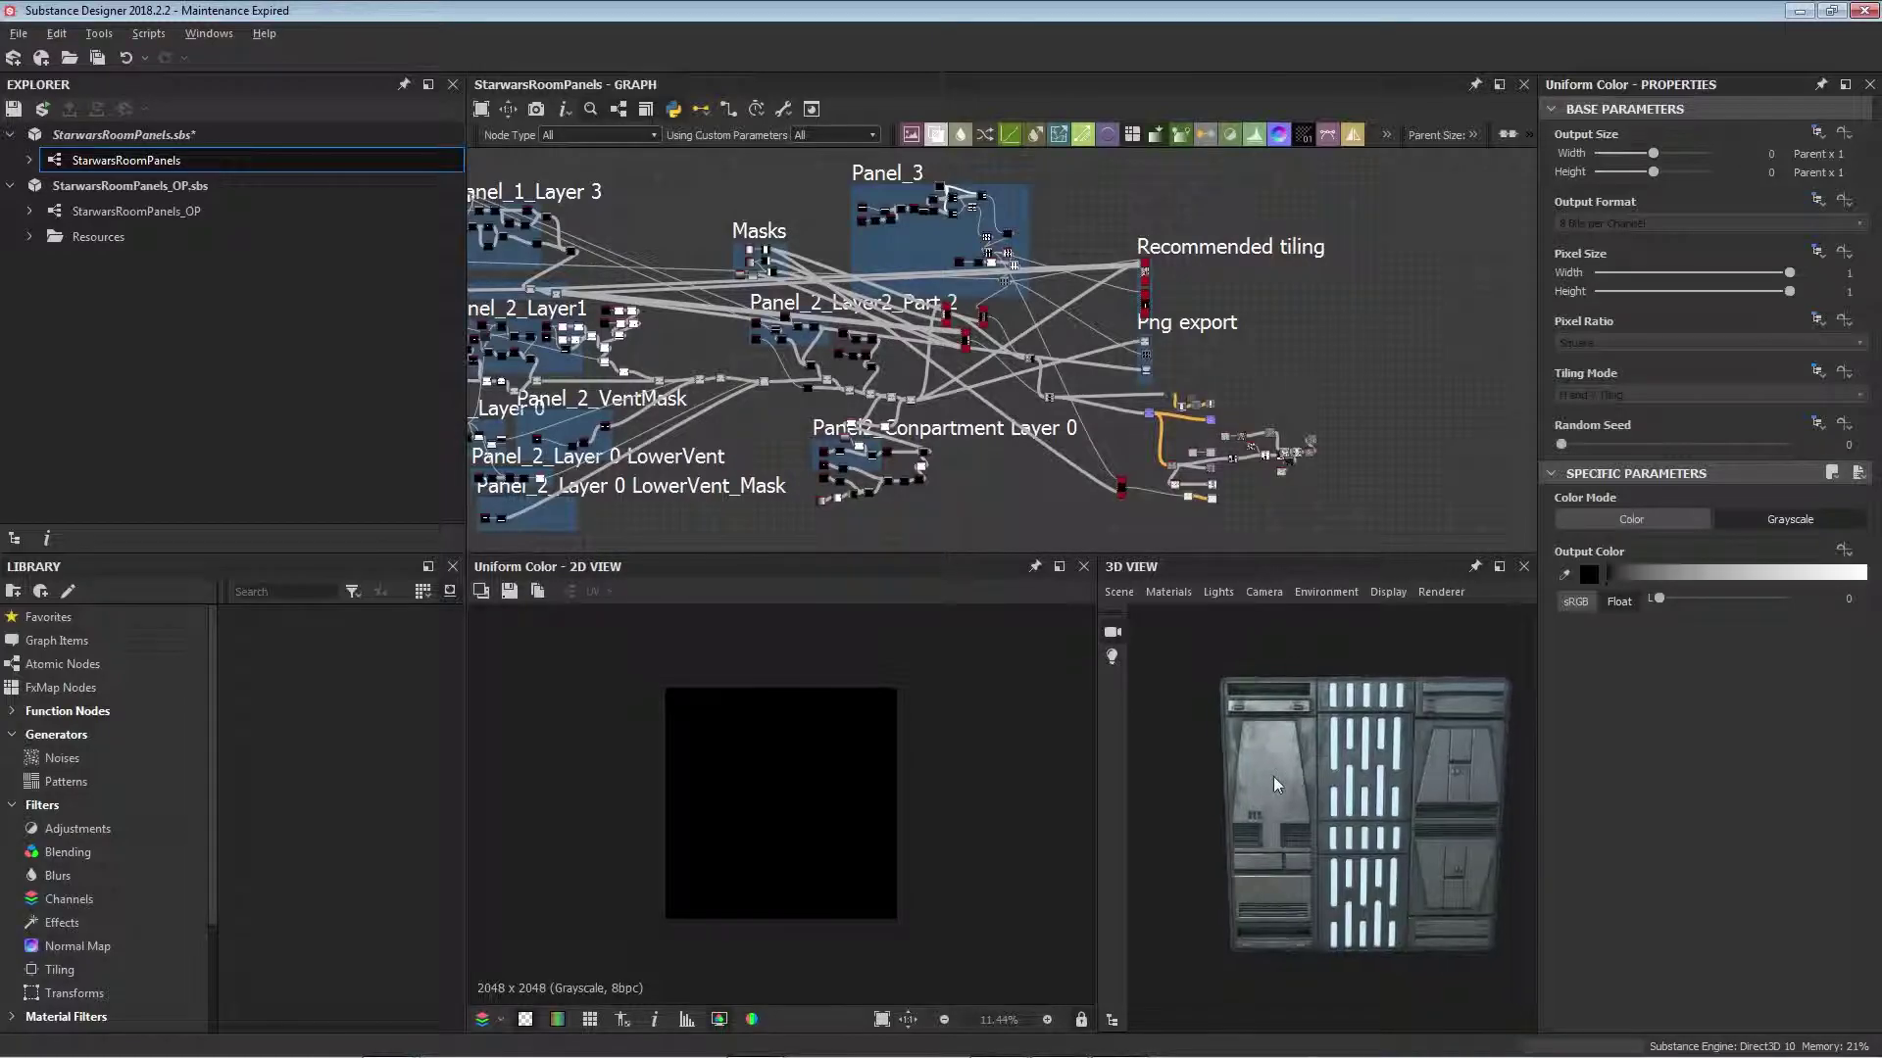
Step: Select the StarwarsRoomPanels_OP graph in the explorer and bring the Panel_3 frame of the open graph into close view
{"action": "middle_click_drag", "start_coordinate": [970, 278], "coordinate": [1107, 400]}
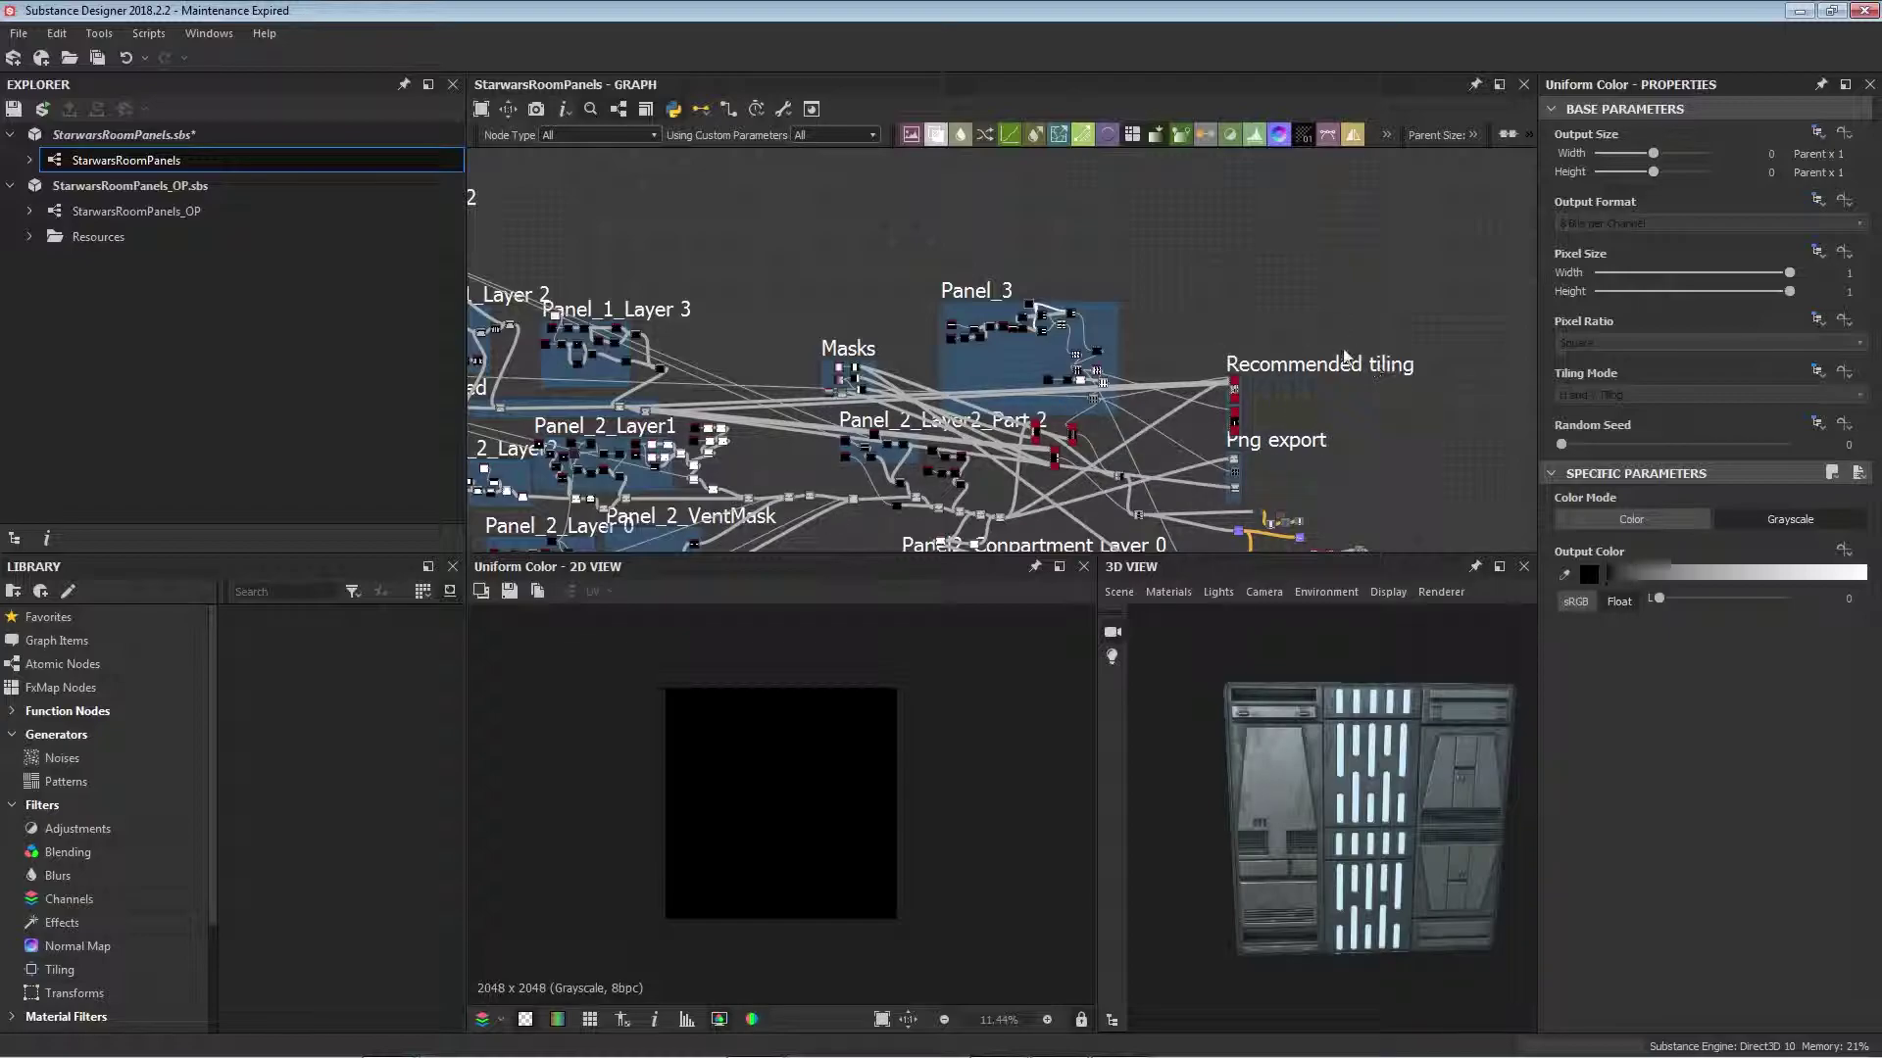
{"action": "middle_click_drag", "start_coordinate": [1403, 436], "coordinate": [1059, 378]}
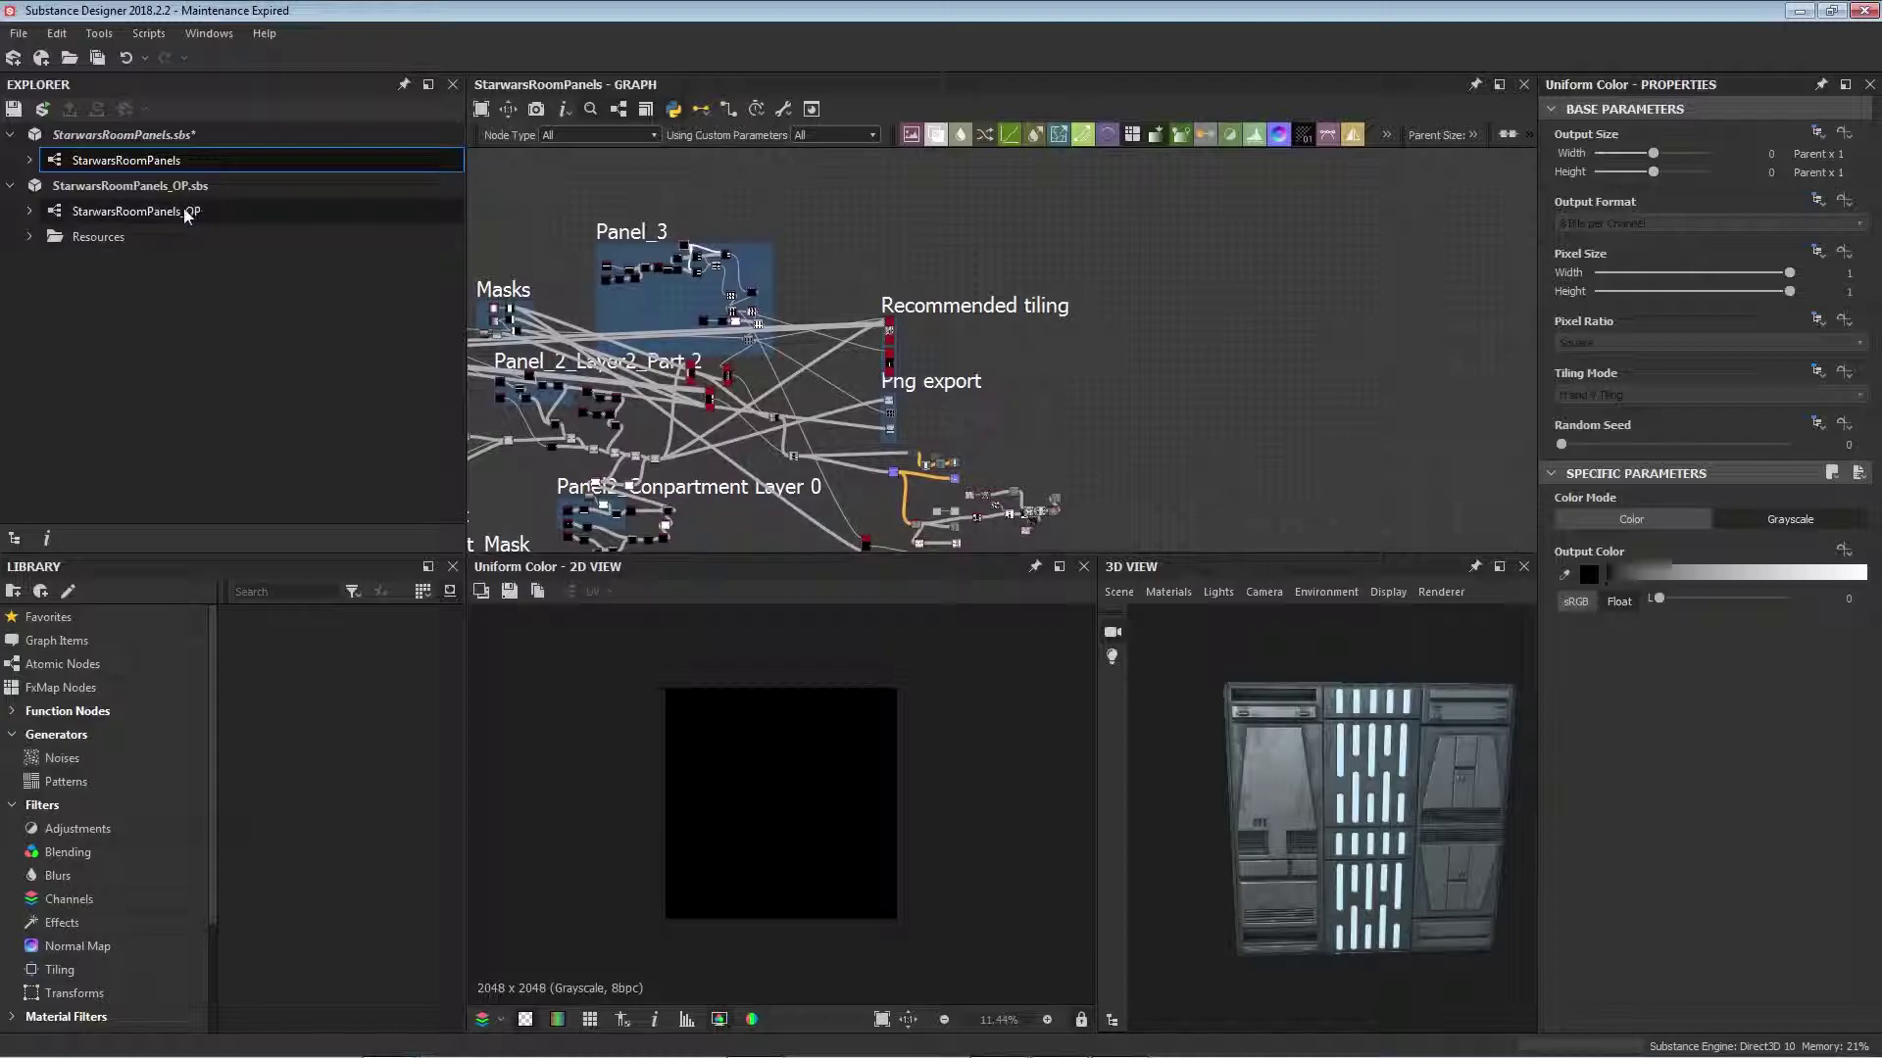
{"action": "left_click", "coordinate": [189, 213]}
{"action": "middle_click_drag", "start_coordinate": [805, 278], "coordinate": [835, 281]}
{"action": "middle_click_drag", "start_coordinate": [1057, 345], "coordinate": [1087, 349]}
{"action": "middle_click_drag", "start_coordinate": [927, 281], "coordinate": [1011, 298]}
{"action": "left_click", "coordinate": [1009, 299]}
{"action": "scroll", "coordinate": [1004, 304], "scroll_direction": "up", "scroll_amount": 5}
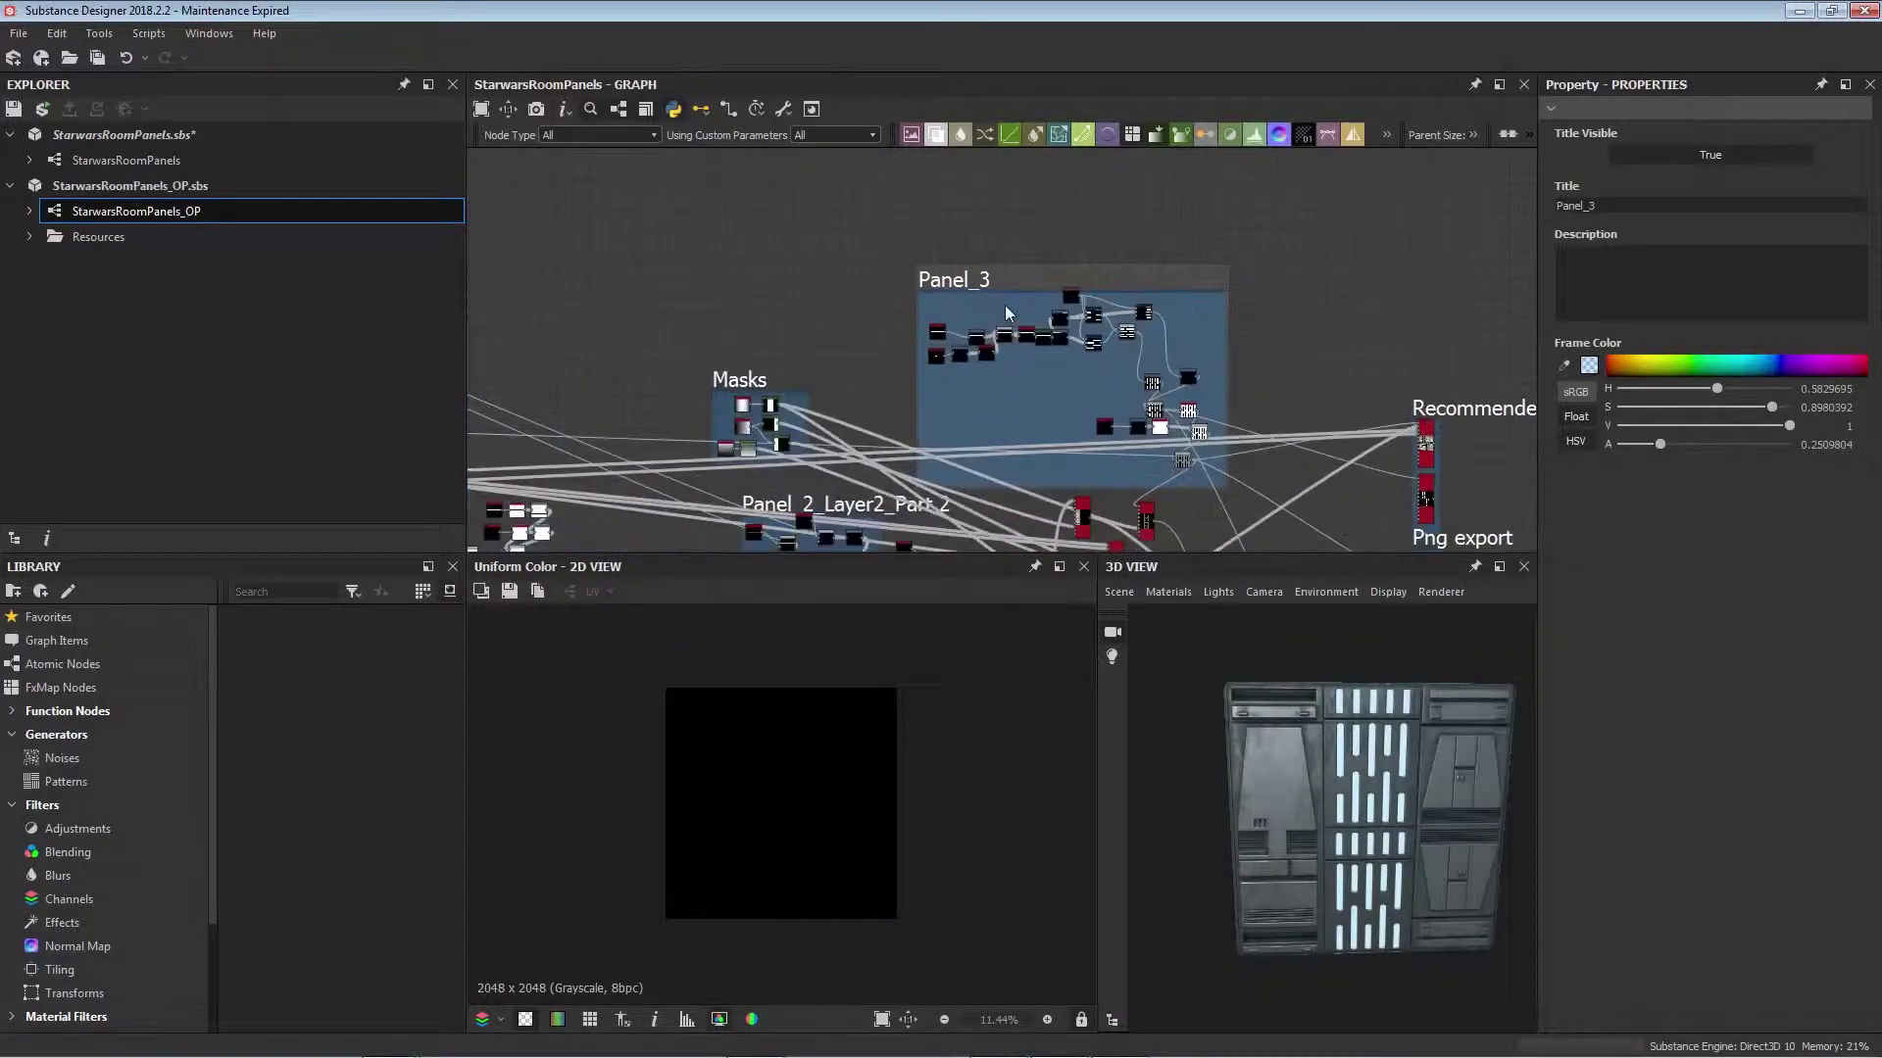
{"action": "scroll", "coordinate": [849, 312], "scroll_direction": "up", "scroll_amount": 3}
{"action": "middle_click_drag", "start_coordinate": [906, 329], "coordinate": [567, 327]}
{"action": "scroll", "coordinate": [733, 249], "scroll_direction": "up", "scroll_amount": 3}
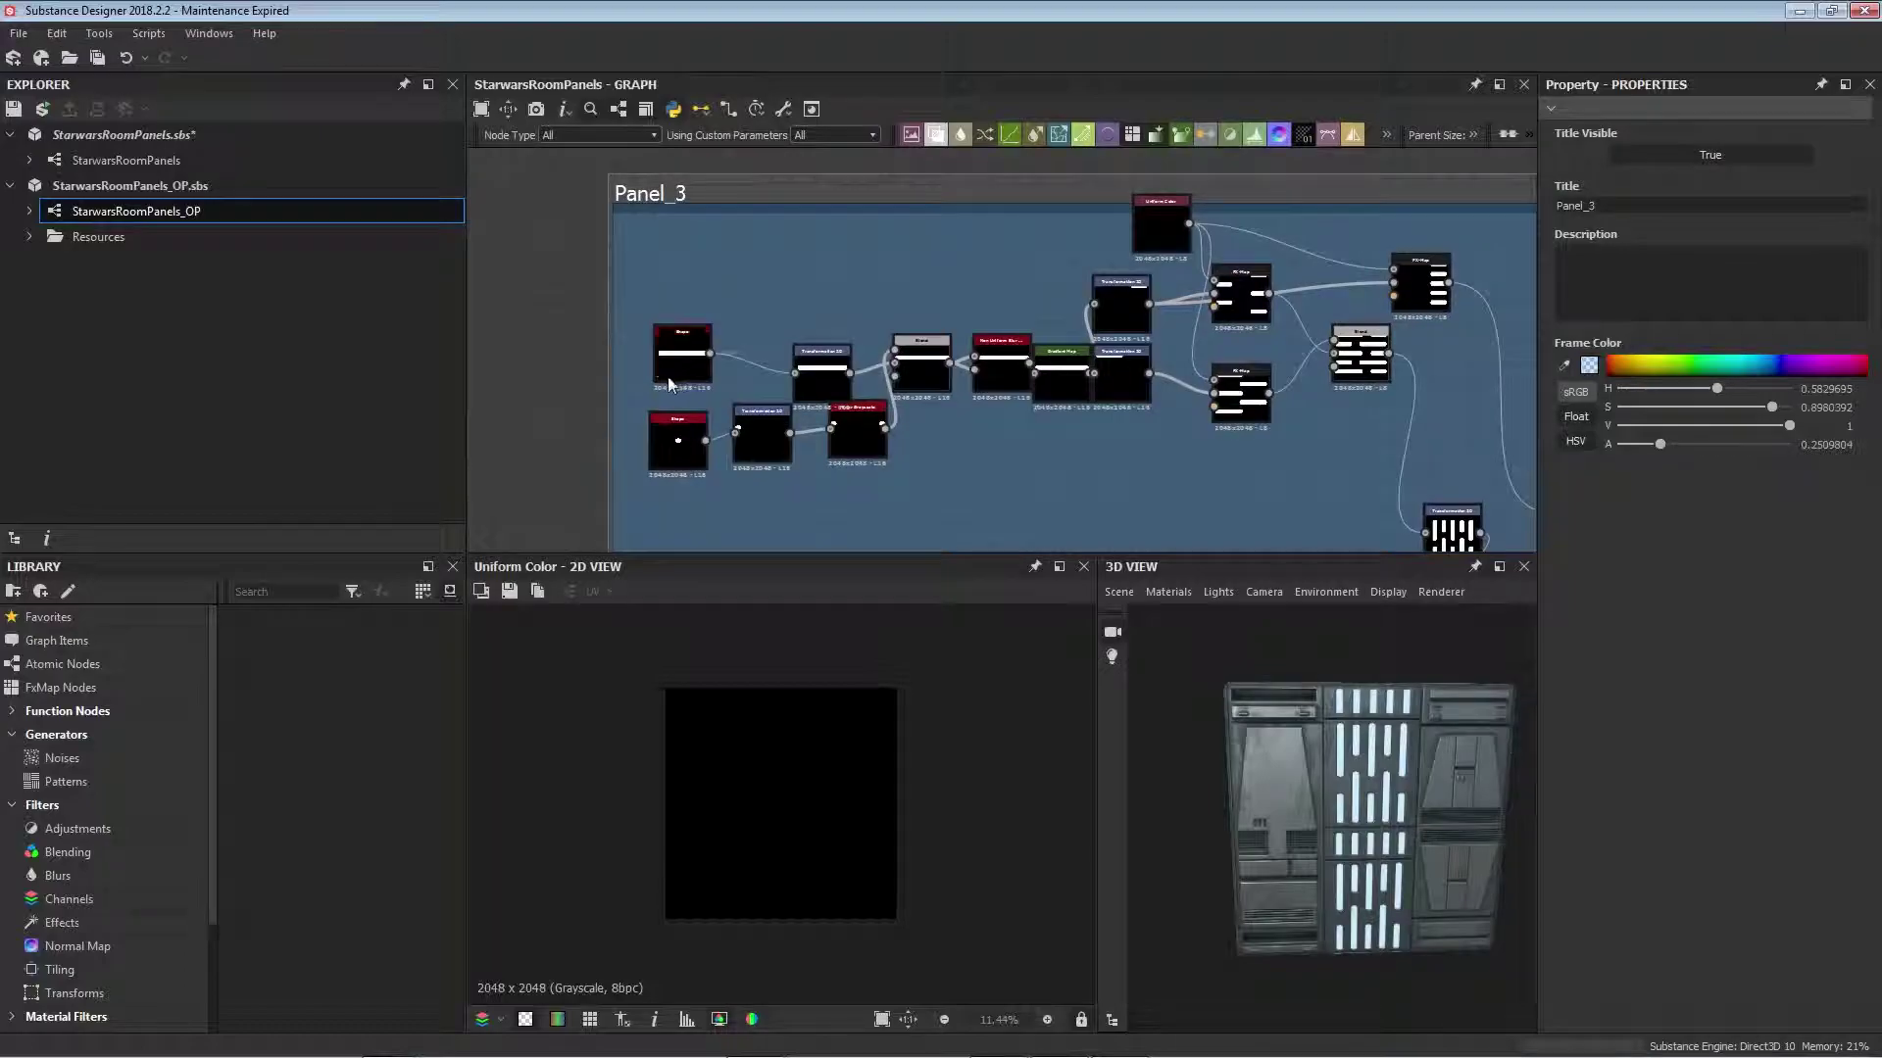
Step: Inspect the instance parameters of the two Shape nodes, Square and Disc, at the start of Panel_3
{"action": "scroll", "coordinate": [673, 380], "scroll_direction": "up", "scroll_amount": 3}
{"action": "double_click", "coordinate": [689, 341]}
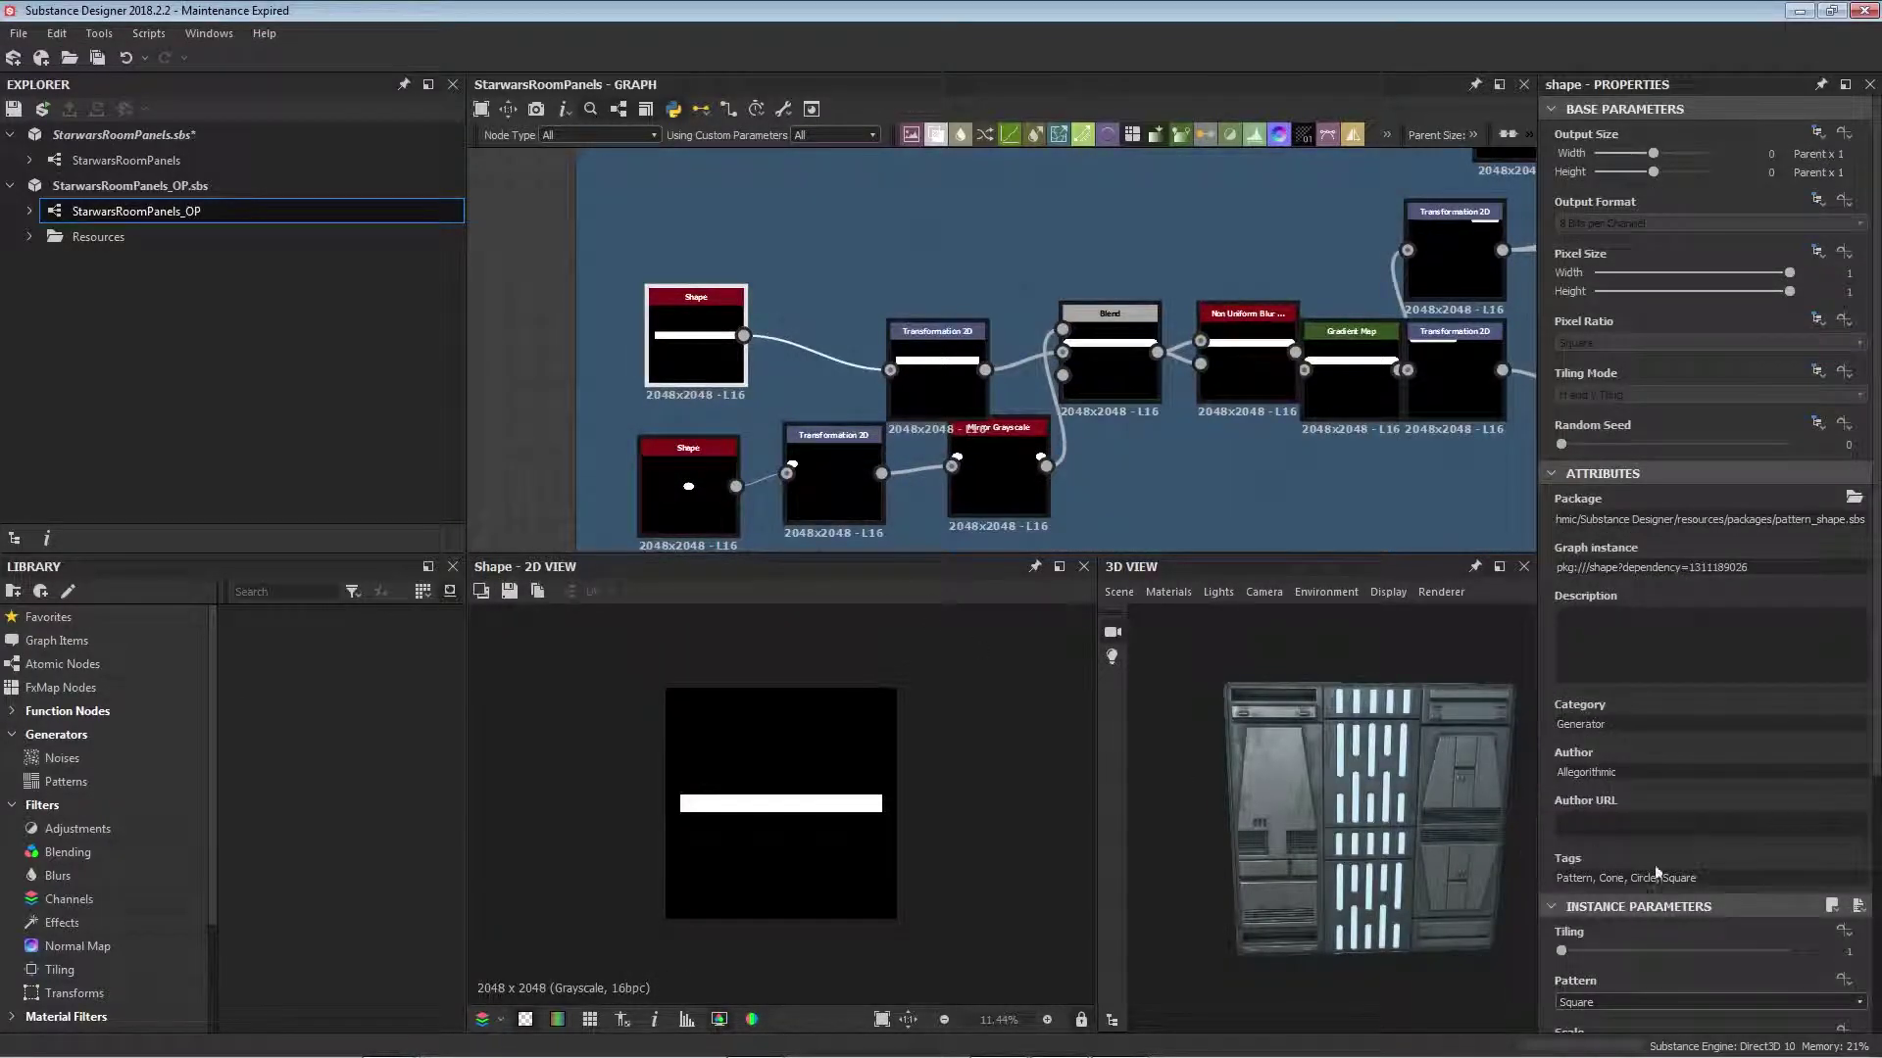
{"action": "scroll", "coordinate": [1684, 869], "scroll_direction": "down", "scroll_amount": 2}
{"action": "scroll", "coordinate": [1656, 971], "scroll_direction": "down", "scroll_amount": 1}
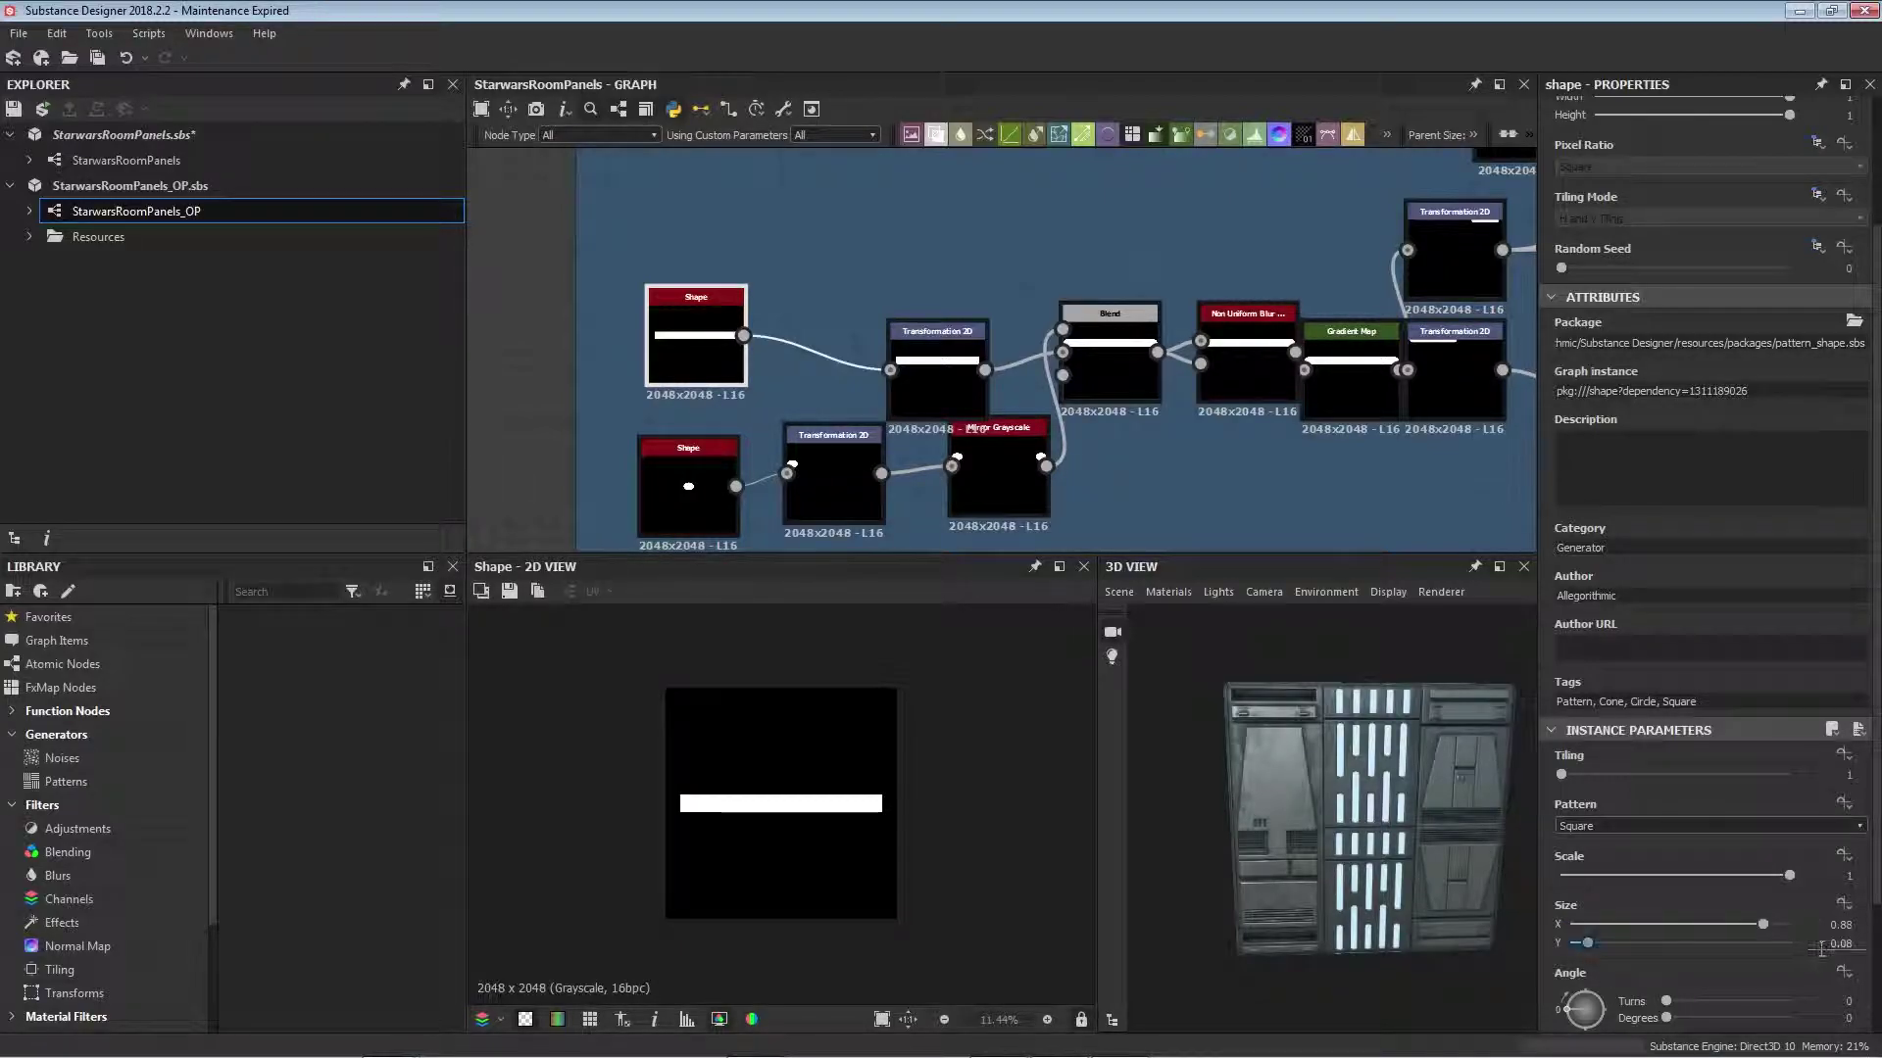
{"action": "left_click", "coordinate": [704, 461]}
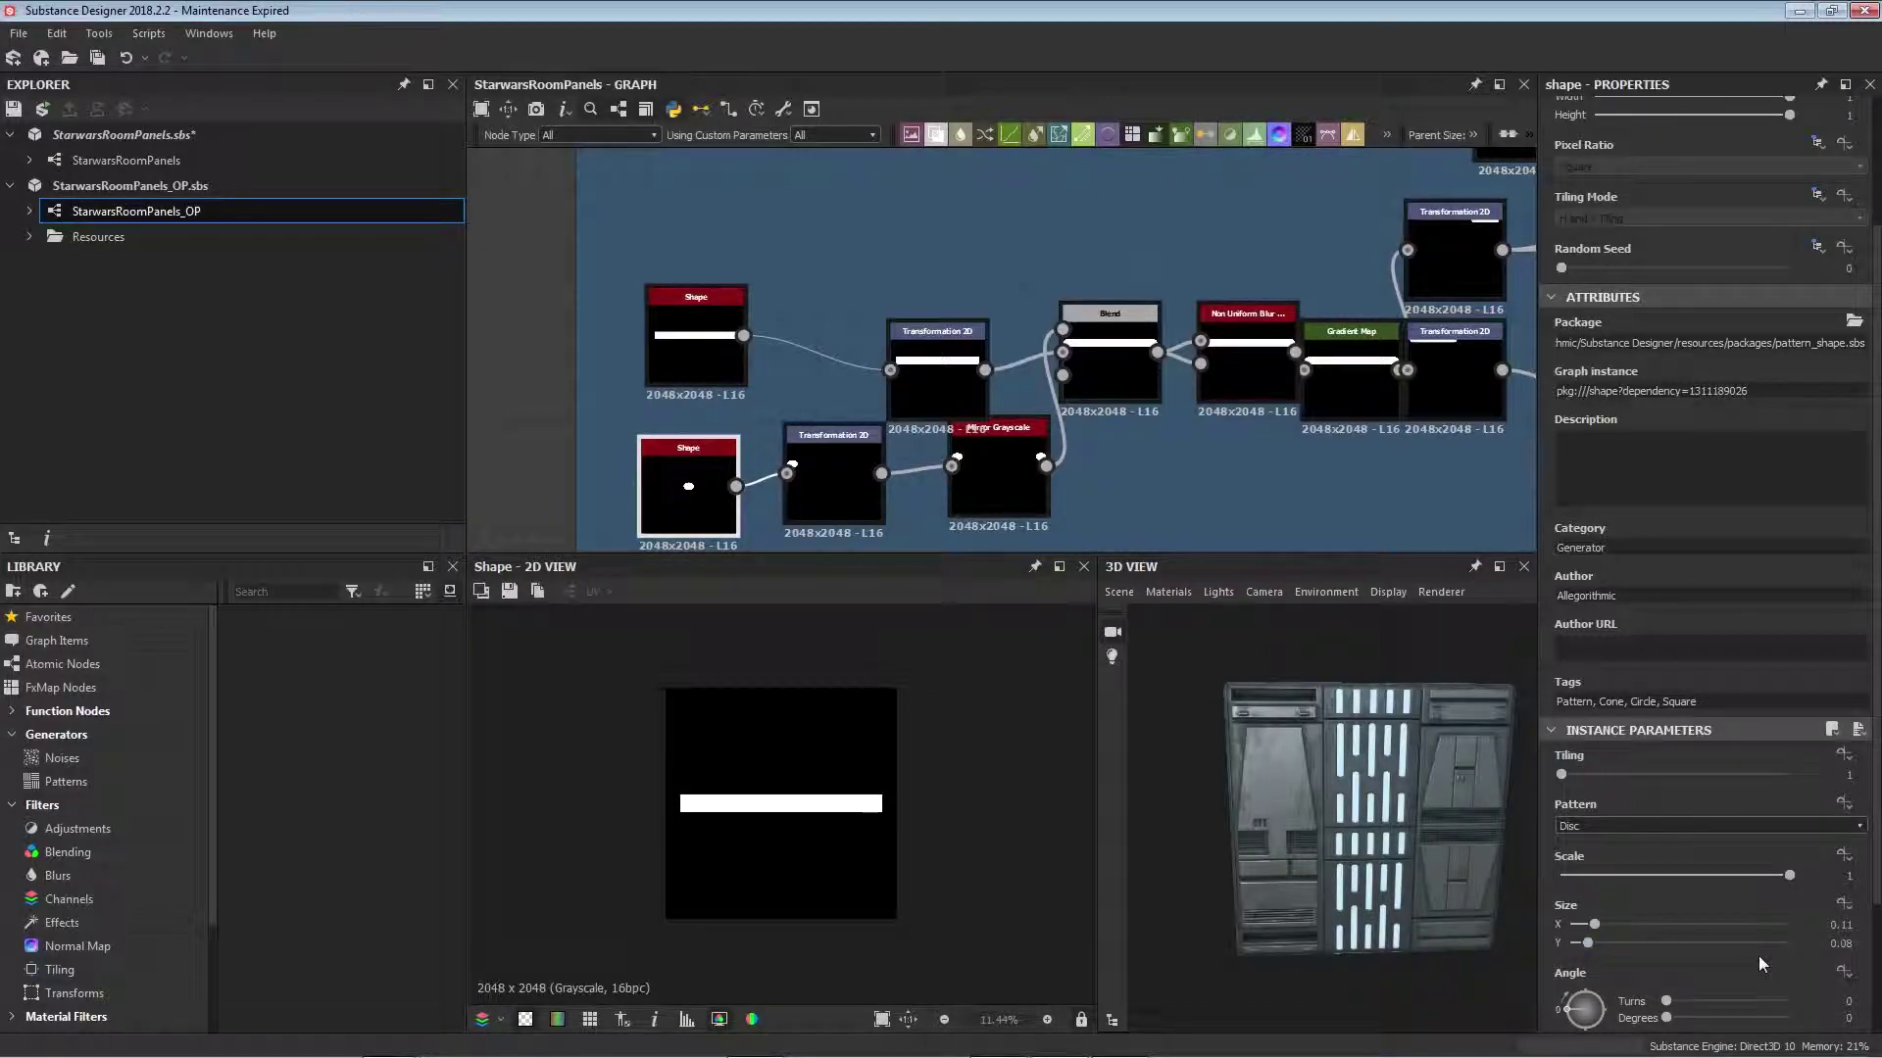
Step: Inspect the Transformation 2D, Mirror Grayscale and Blend nodes that build the rounded bar, and compare with the light strips on the 3D model
{"action": "middle_click_drag", "start_coordinate": [892, 378], "coordinate": [787, 335]}
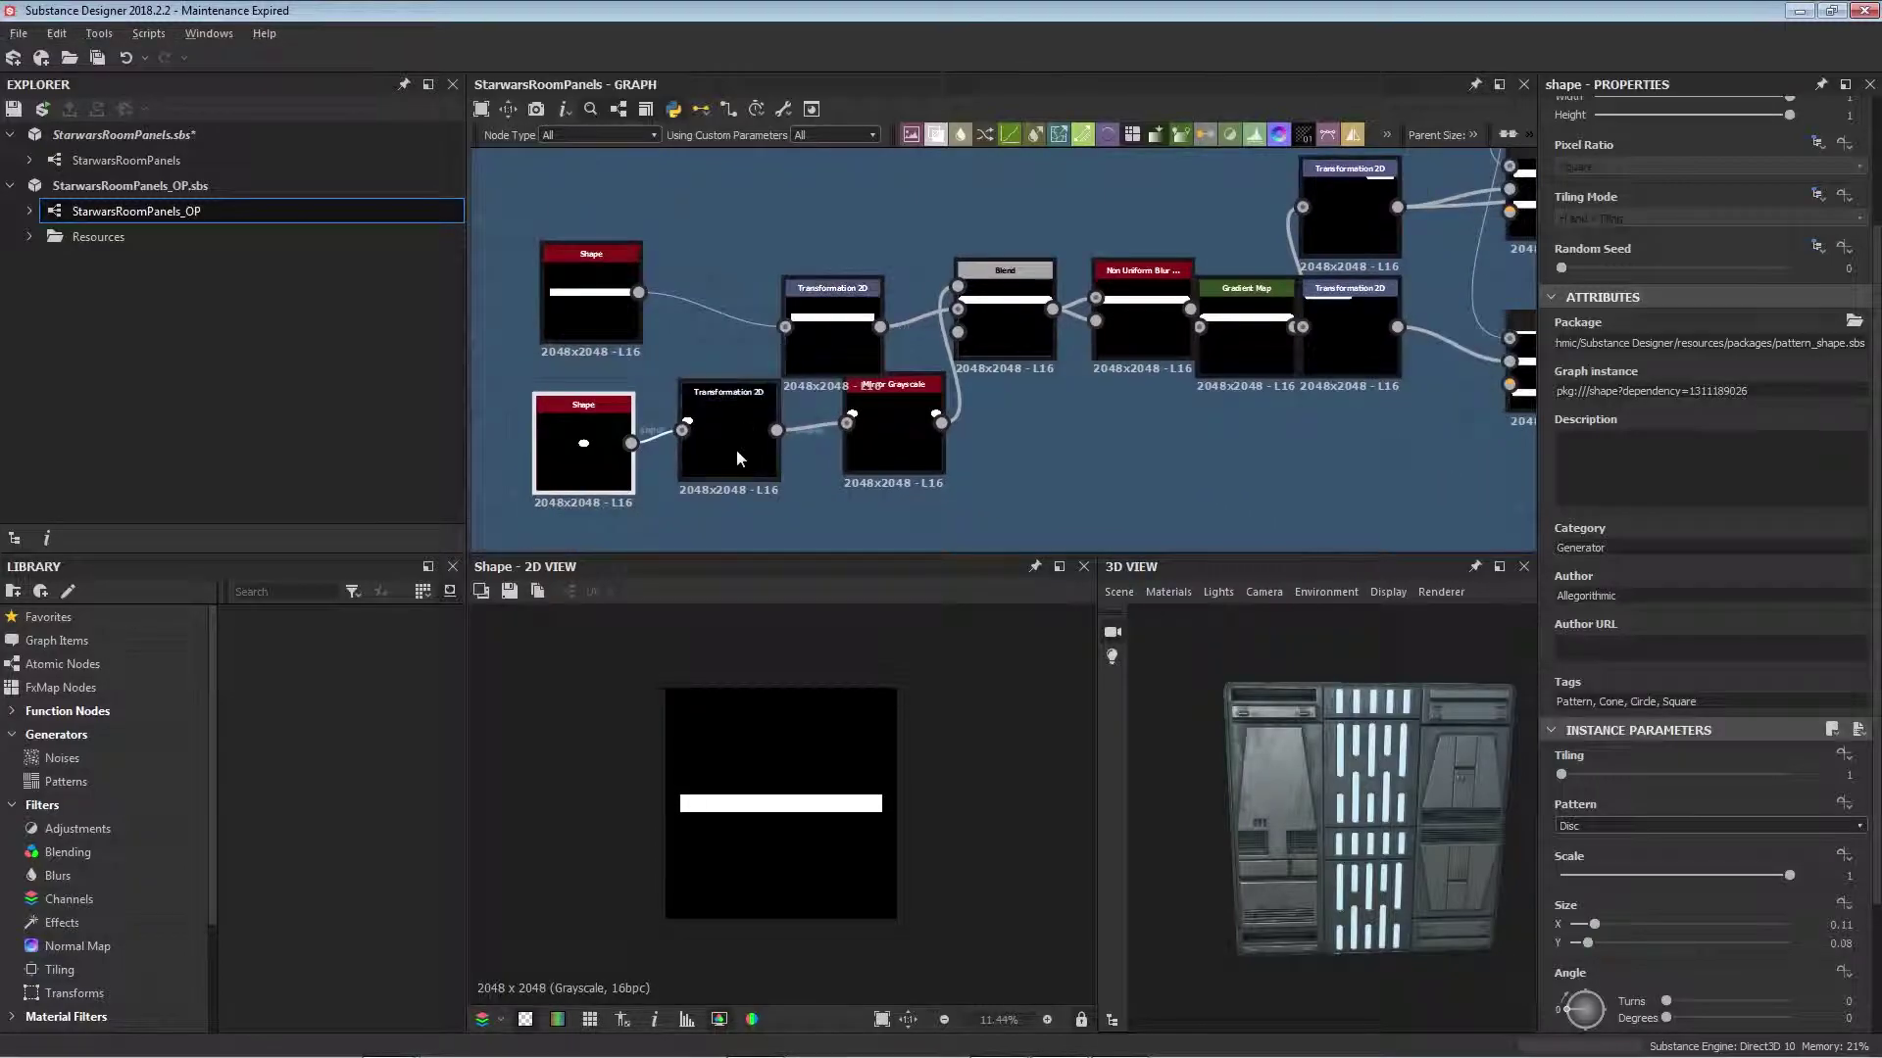
{"action": "left_click", "coordinate": [821, 331]}
{"action": "left_click", "coordinate": [891, 432]}
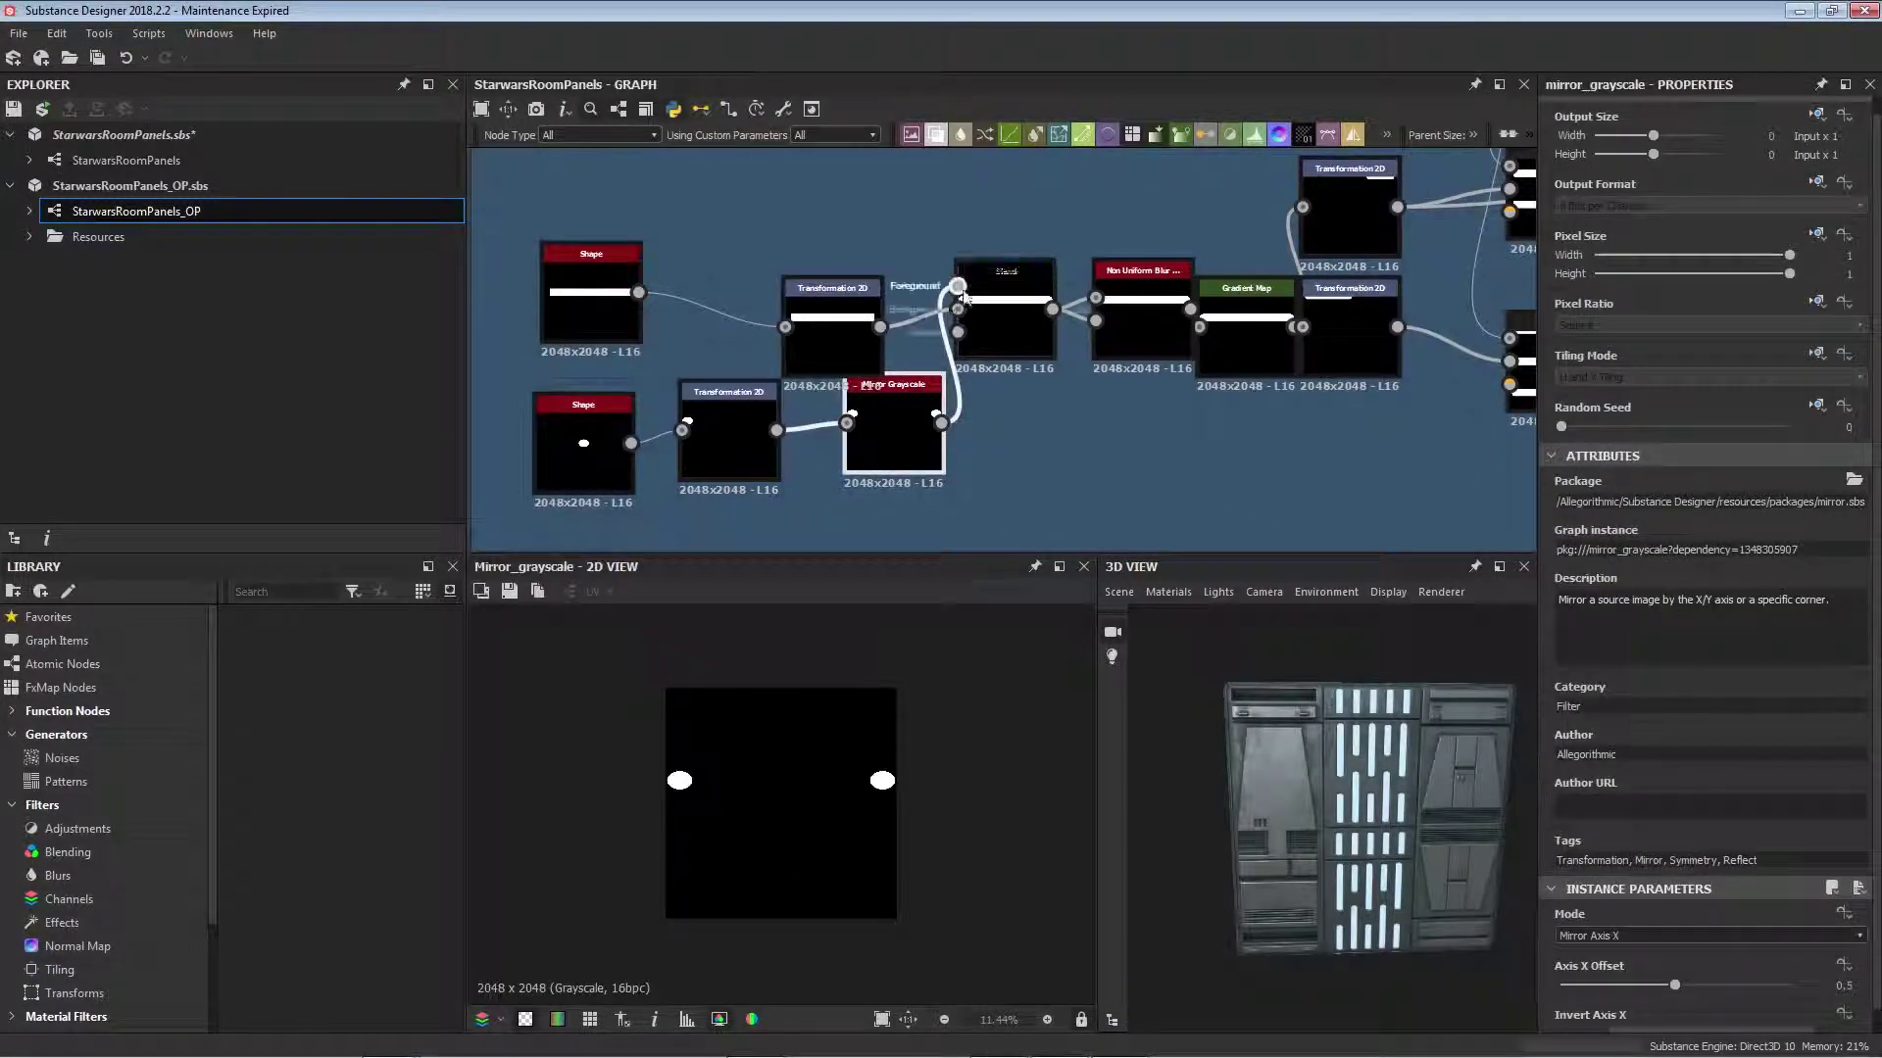
{"action": "left_click", "coordinate": [1007, 325]}
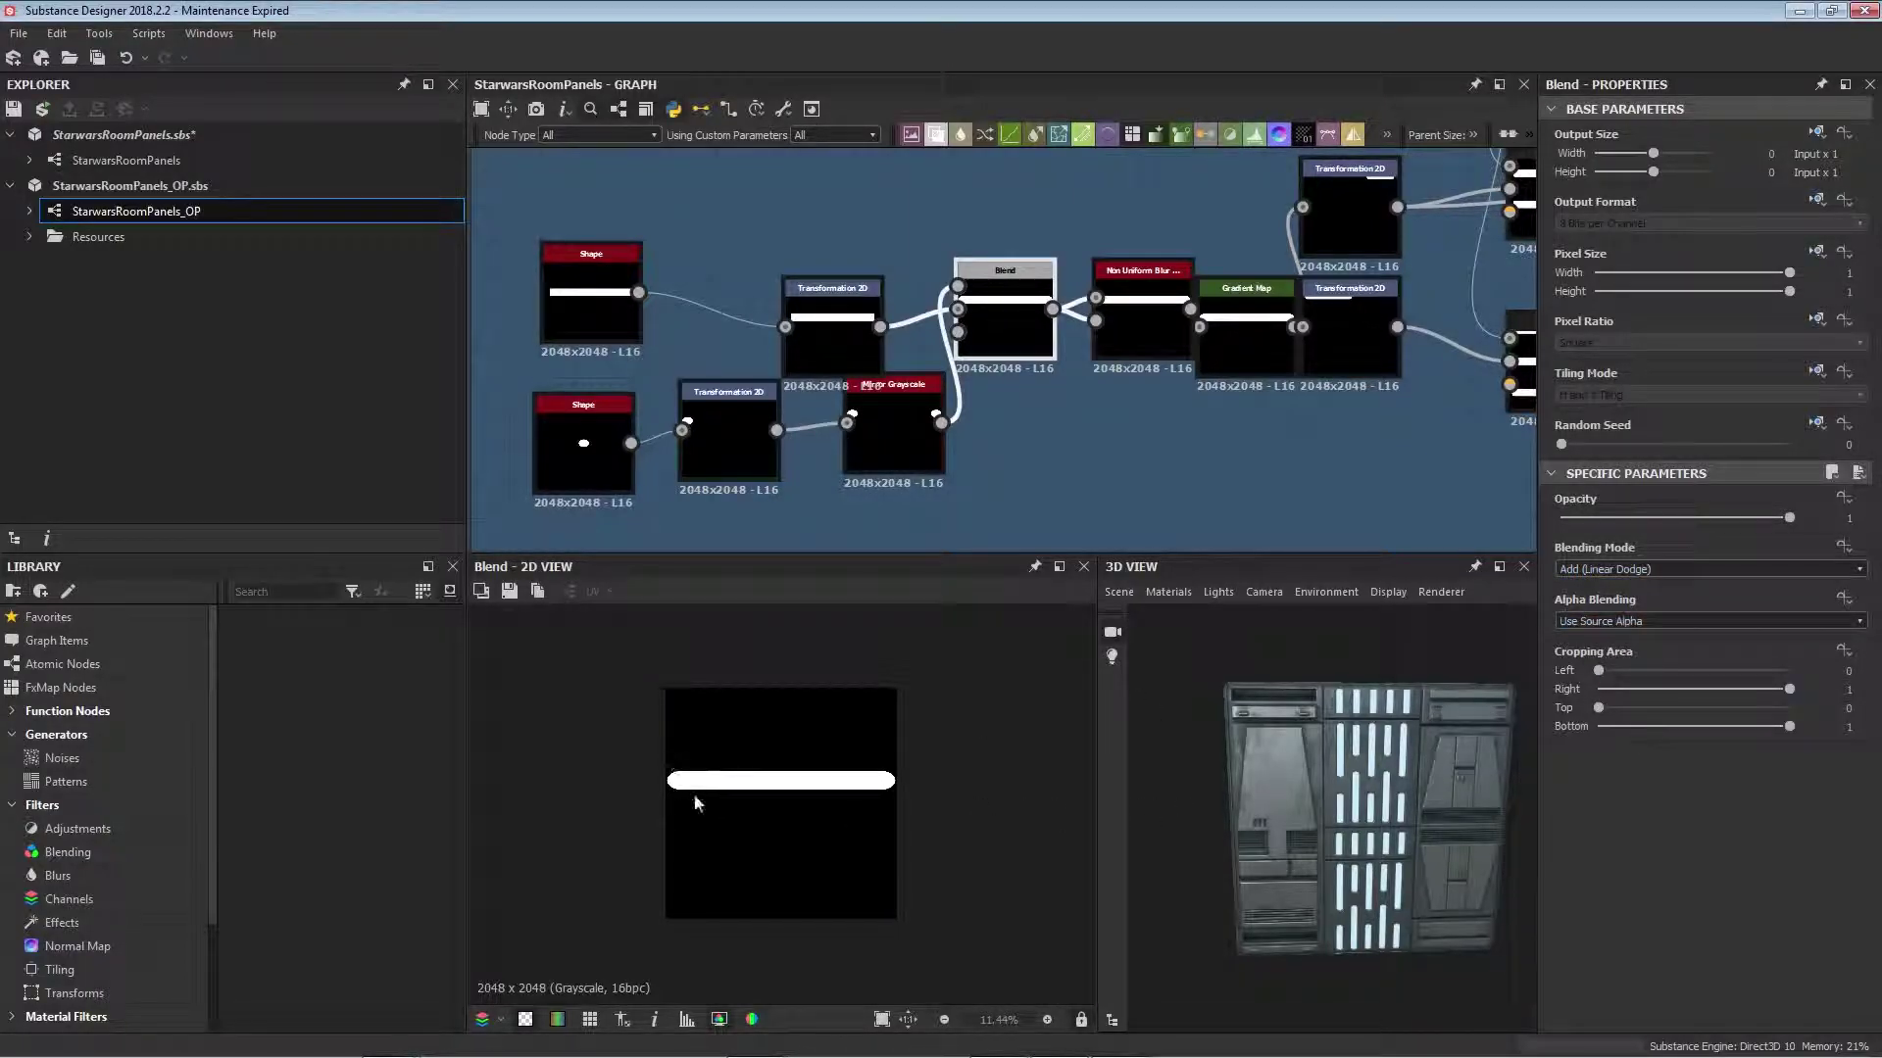
{"action": "middle_click_drag", "start_coordinate": [1168, 517], "coordinate": [1024, 461]}
{"action": "scroll", "coordinate": [1329, 803], "scroll_direction": "up", "scroll_amount": 4}
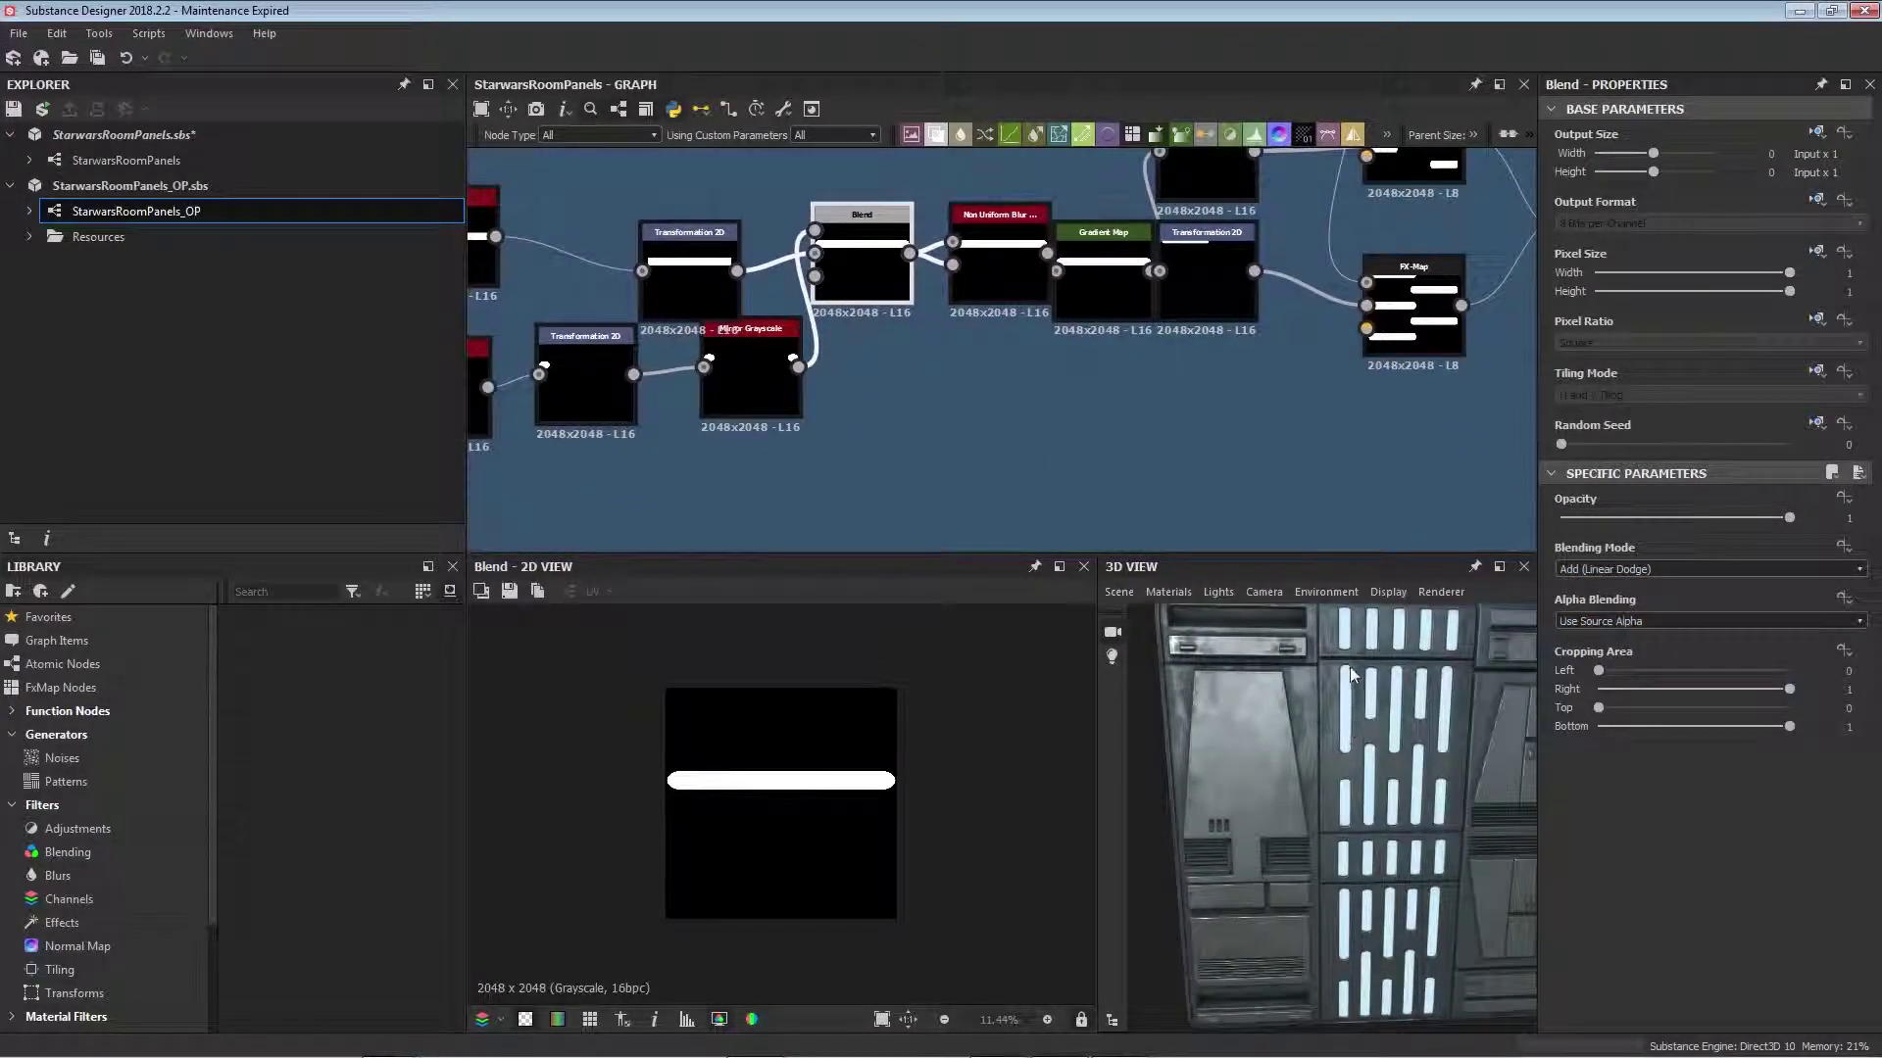
Step: View the Non Uniform Blur and Gradient Map outputs in 2D and examine the edges of the bar up close
{"action": "middle_click_drag", "start_coordinate": [874, 424], "coordinate": [740, 503]}
{"action": "double_click", "coordinate": [855, 341]}
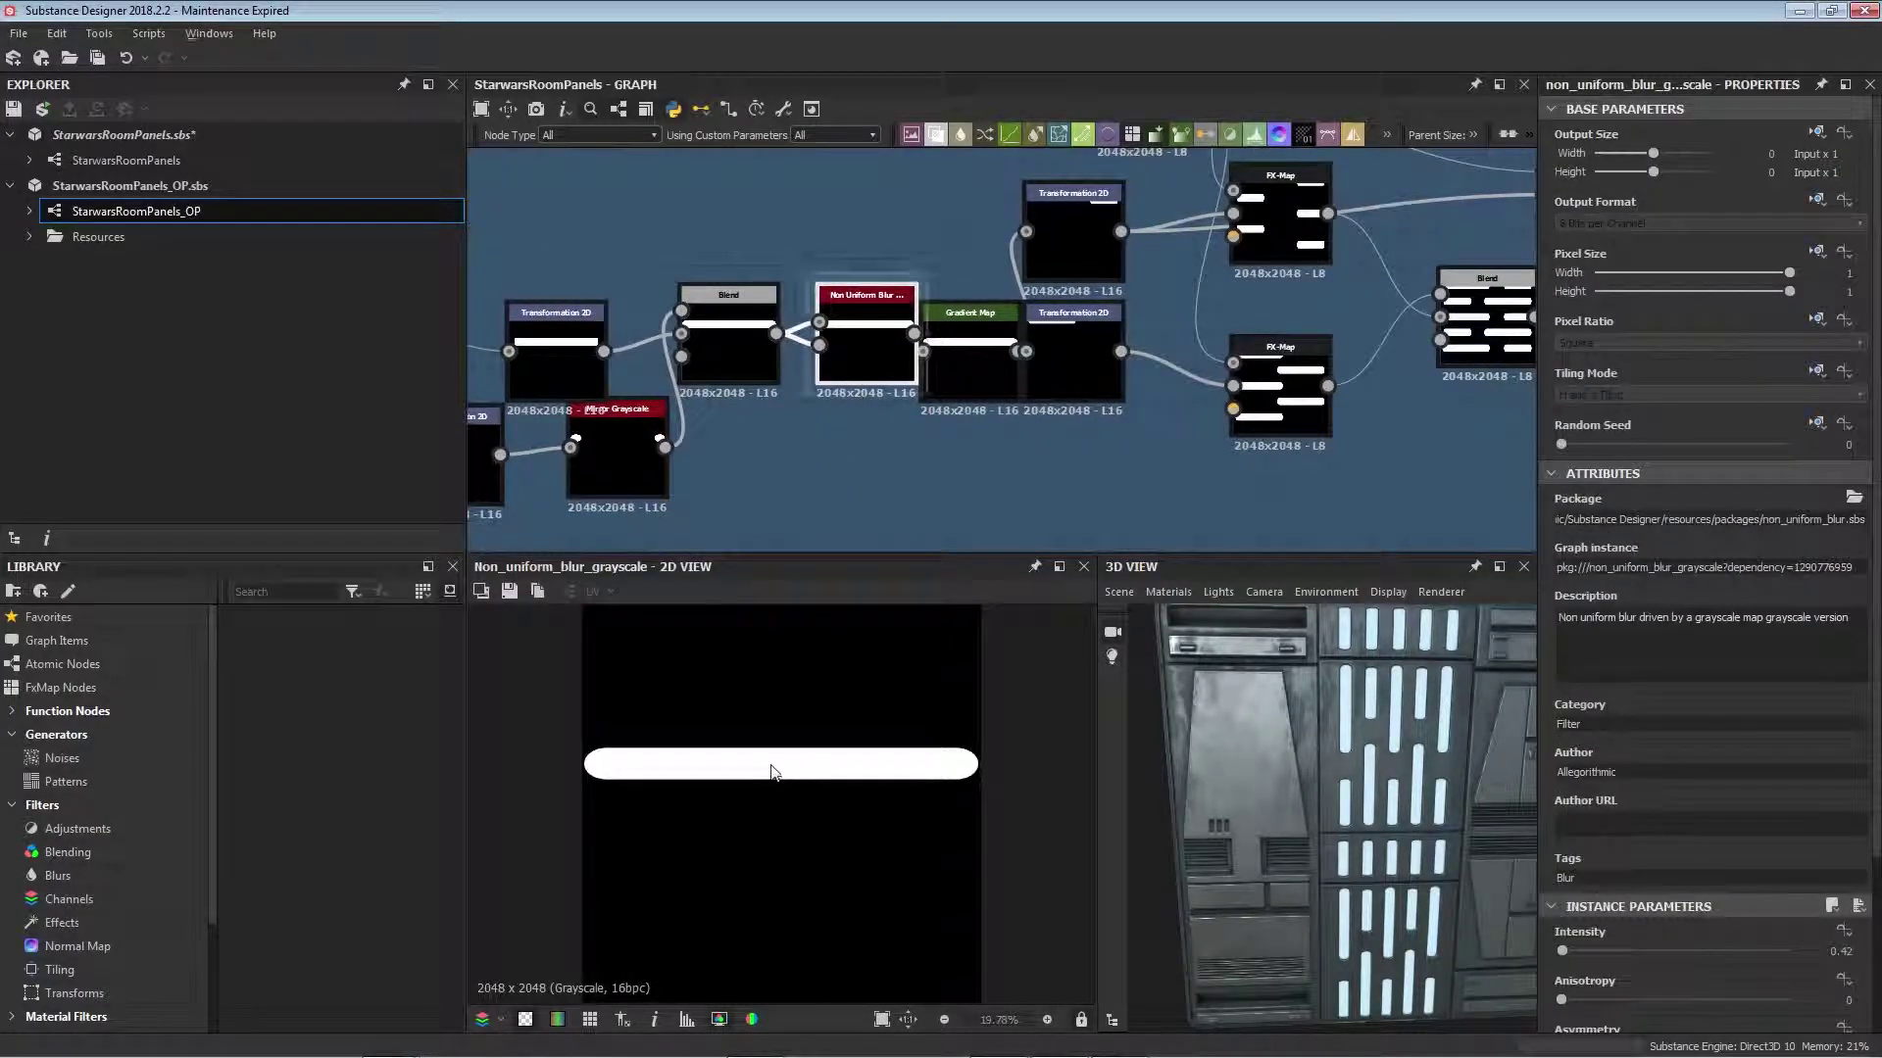
{"action": "scroll", "coordinate": [726, 781], "scroll_direction": "up", "scroll_amount": 5}
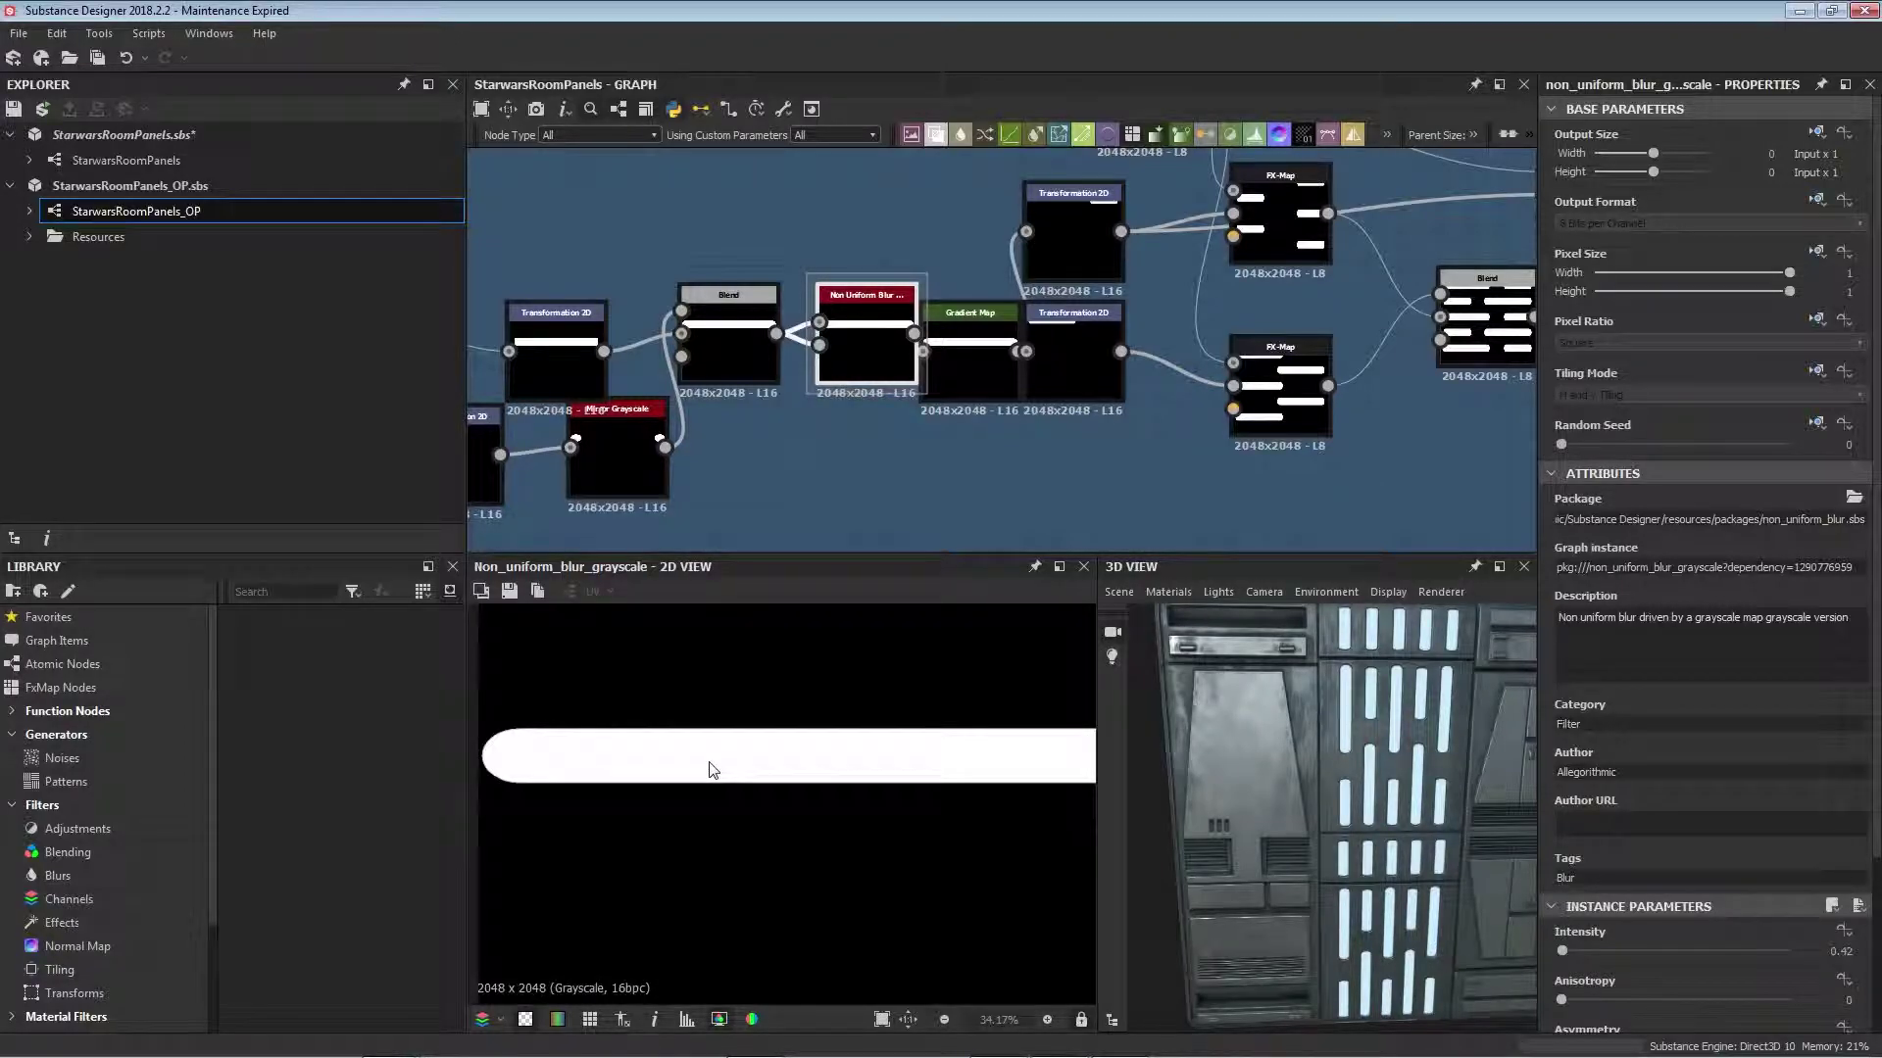
{"action": "middle_click_drag", "start_coordinate": [939, 450], "coordinate": [814, 463]}
{"action": "double_click", "coordinate": [831, 388]}
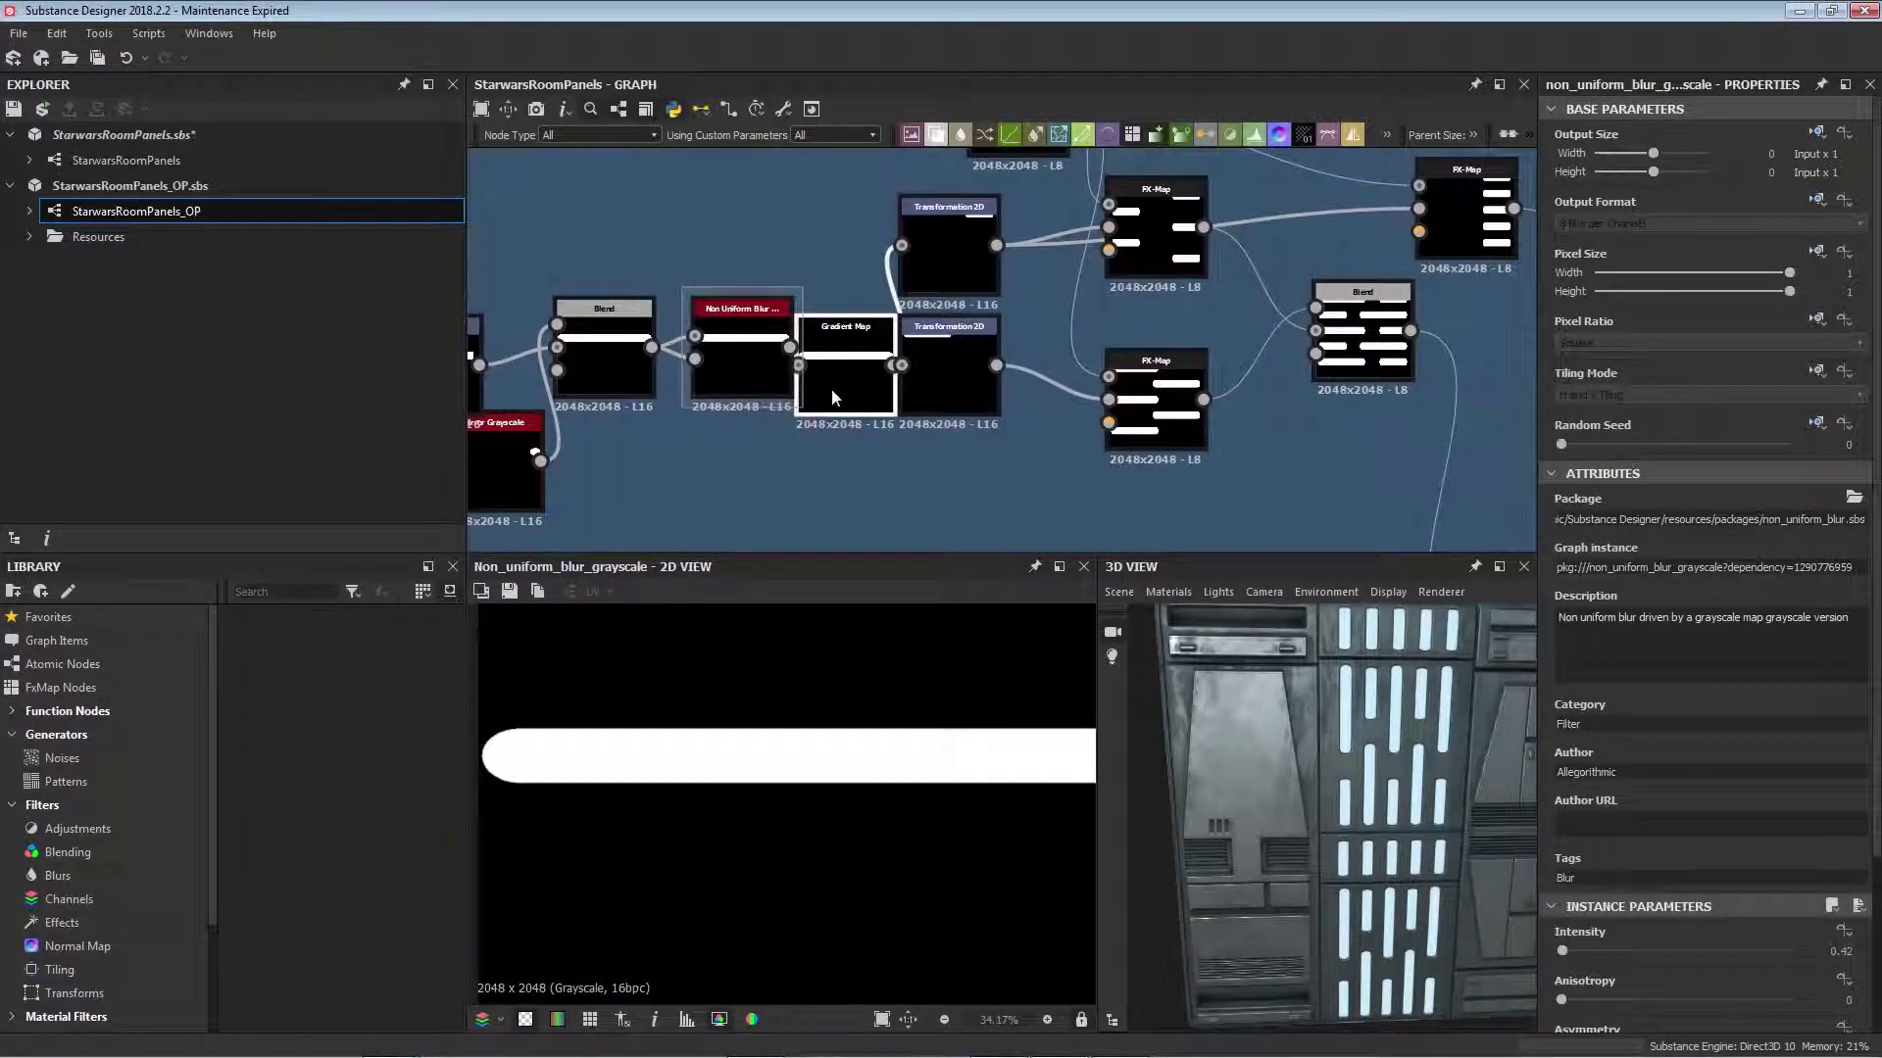
{"action": "scroll", "coordinate": [902, 740], "scroll_direction": "up", "scroll_amount": 3}
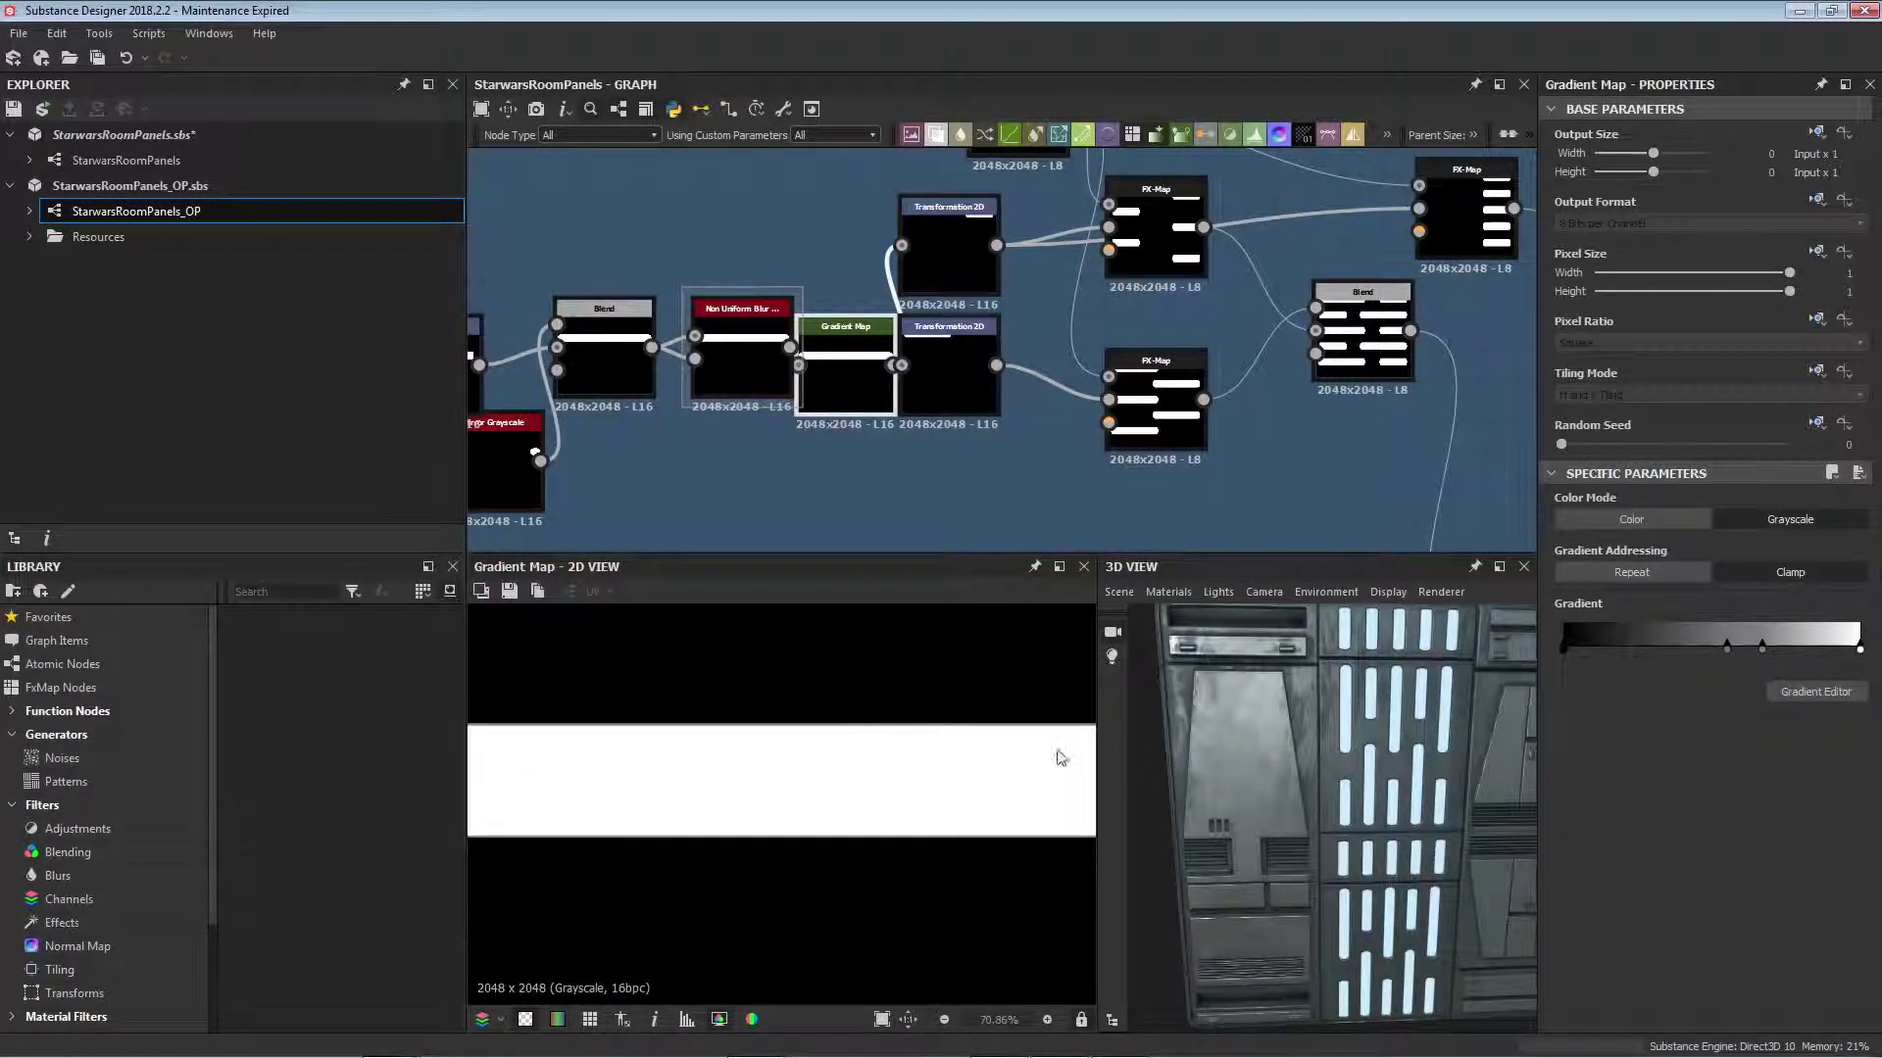
Step: Move the lower Transformation 2D node clear of the Gradient Map, and view the output of both Transformation 2D nodes
{"action": "middle_click_drag", "start_coordinate": [980, 294], "coordinate": [854, 415]}
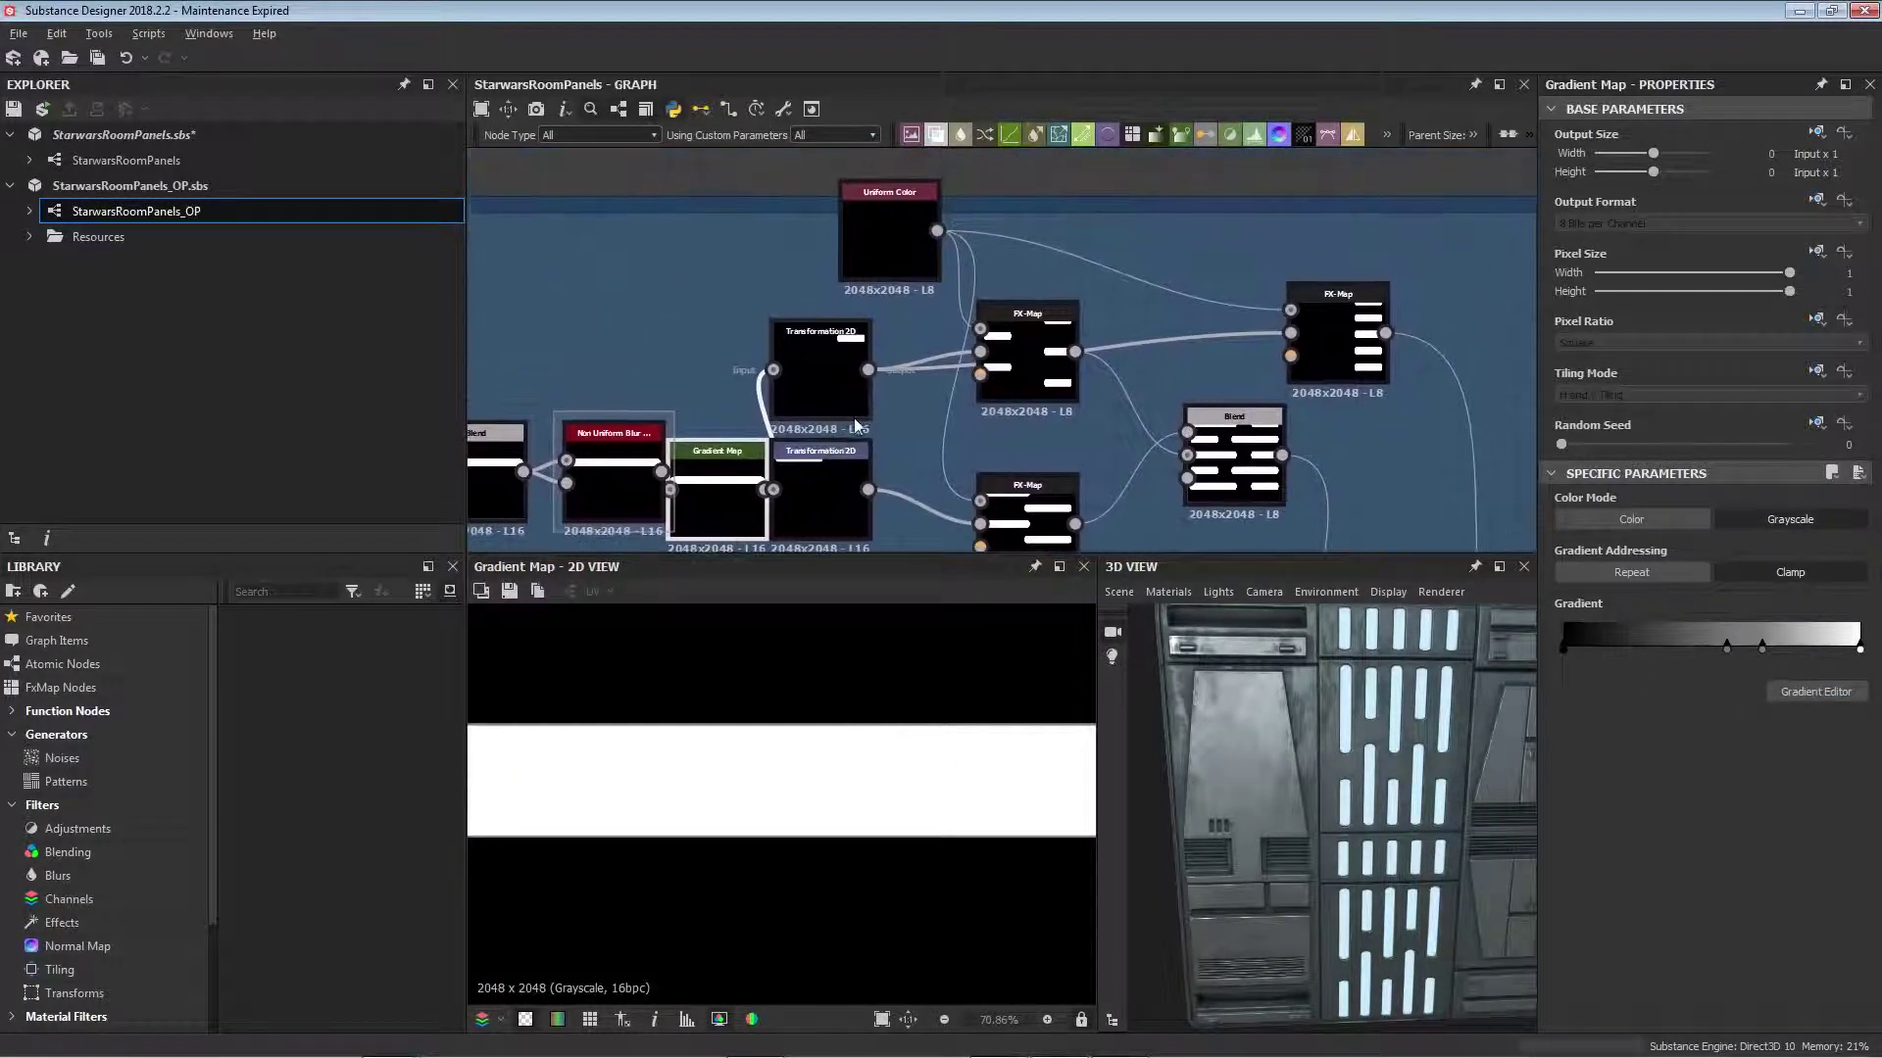
{"action": "left_click_drag", "start_coordinate": [841, 492], "coordinate": [868, 517]}
{"action": "double_click", "coordinate": [868, 515]}
{"action": "scroll", "coordinate": [853, 703], "scroll_direction": "down", "scroll_amount": 9}
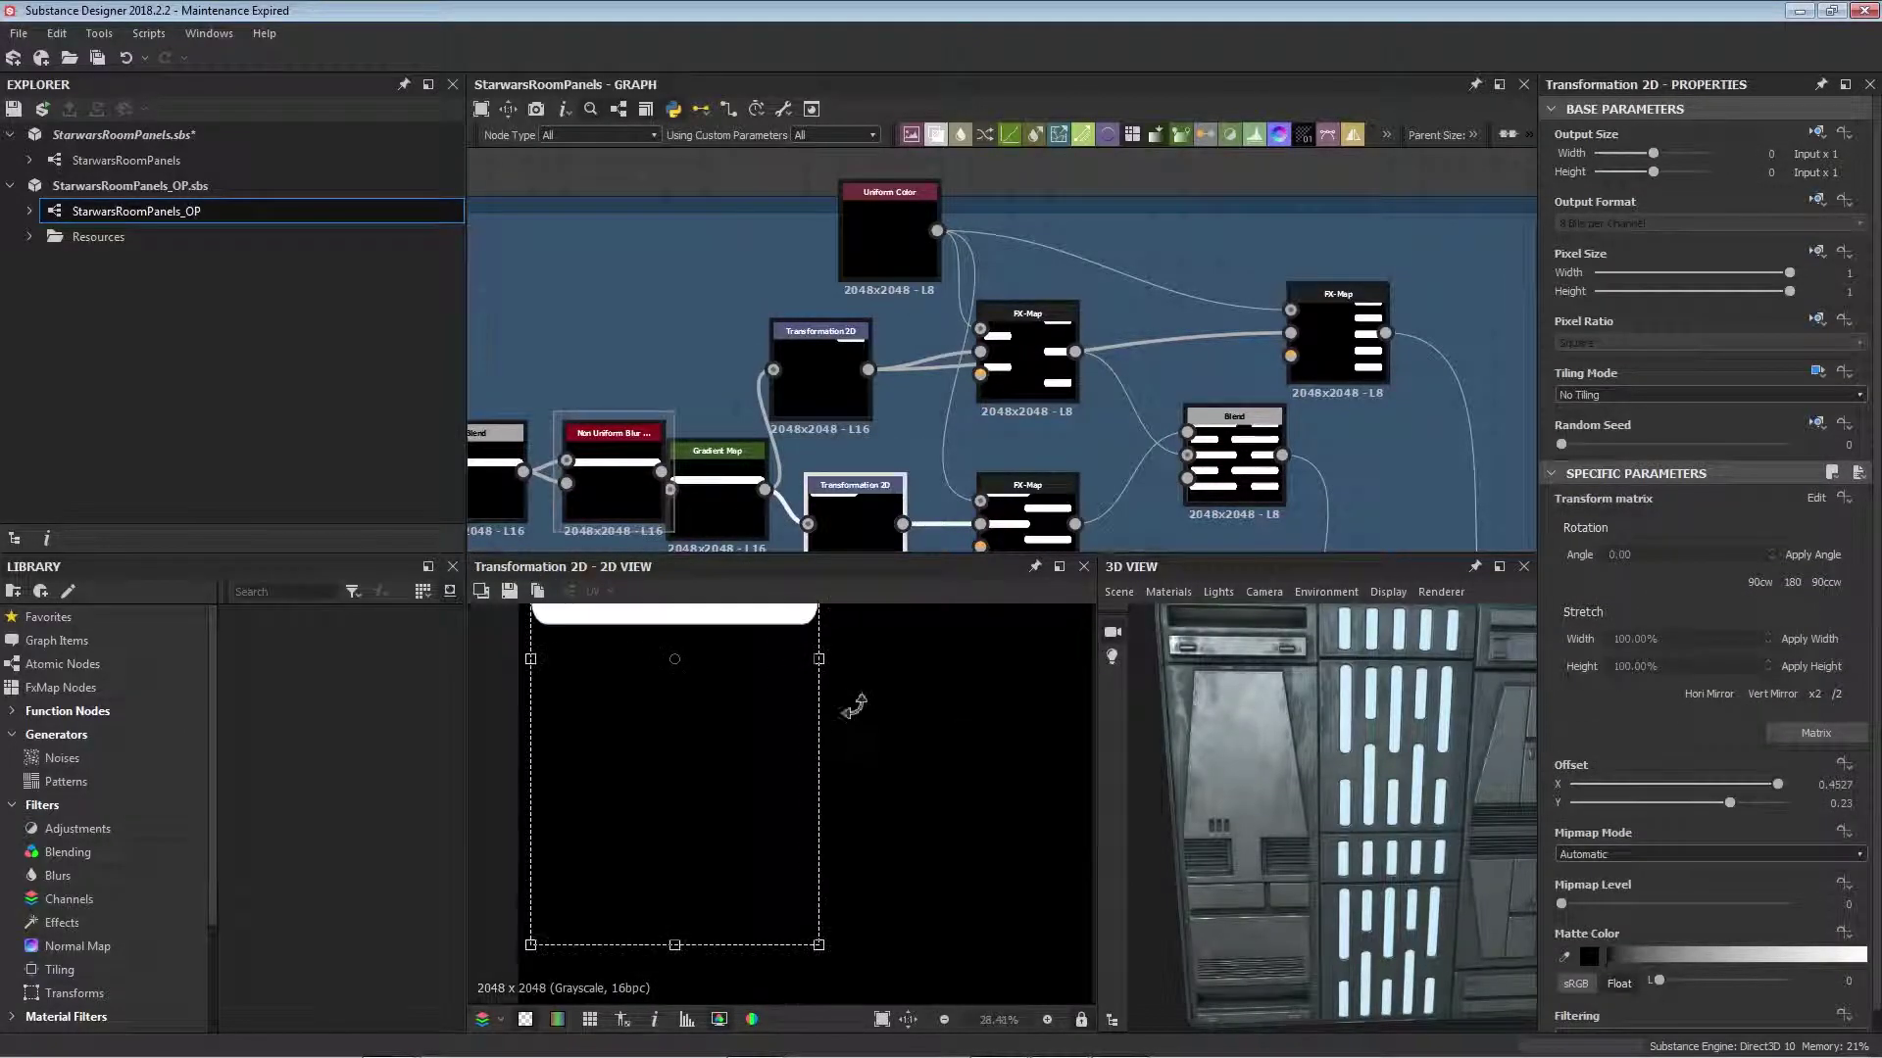
{"action": "double_click", "coordinate": [845, 381]}
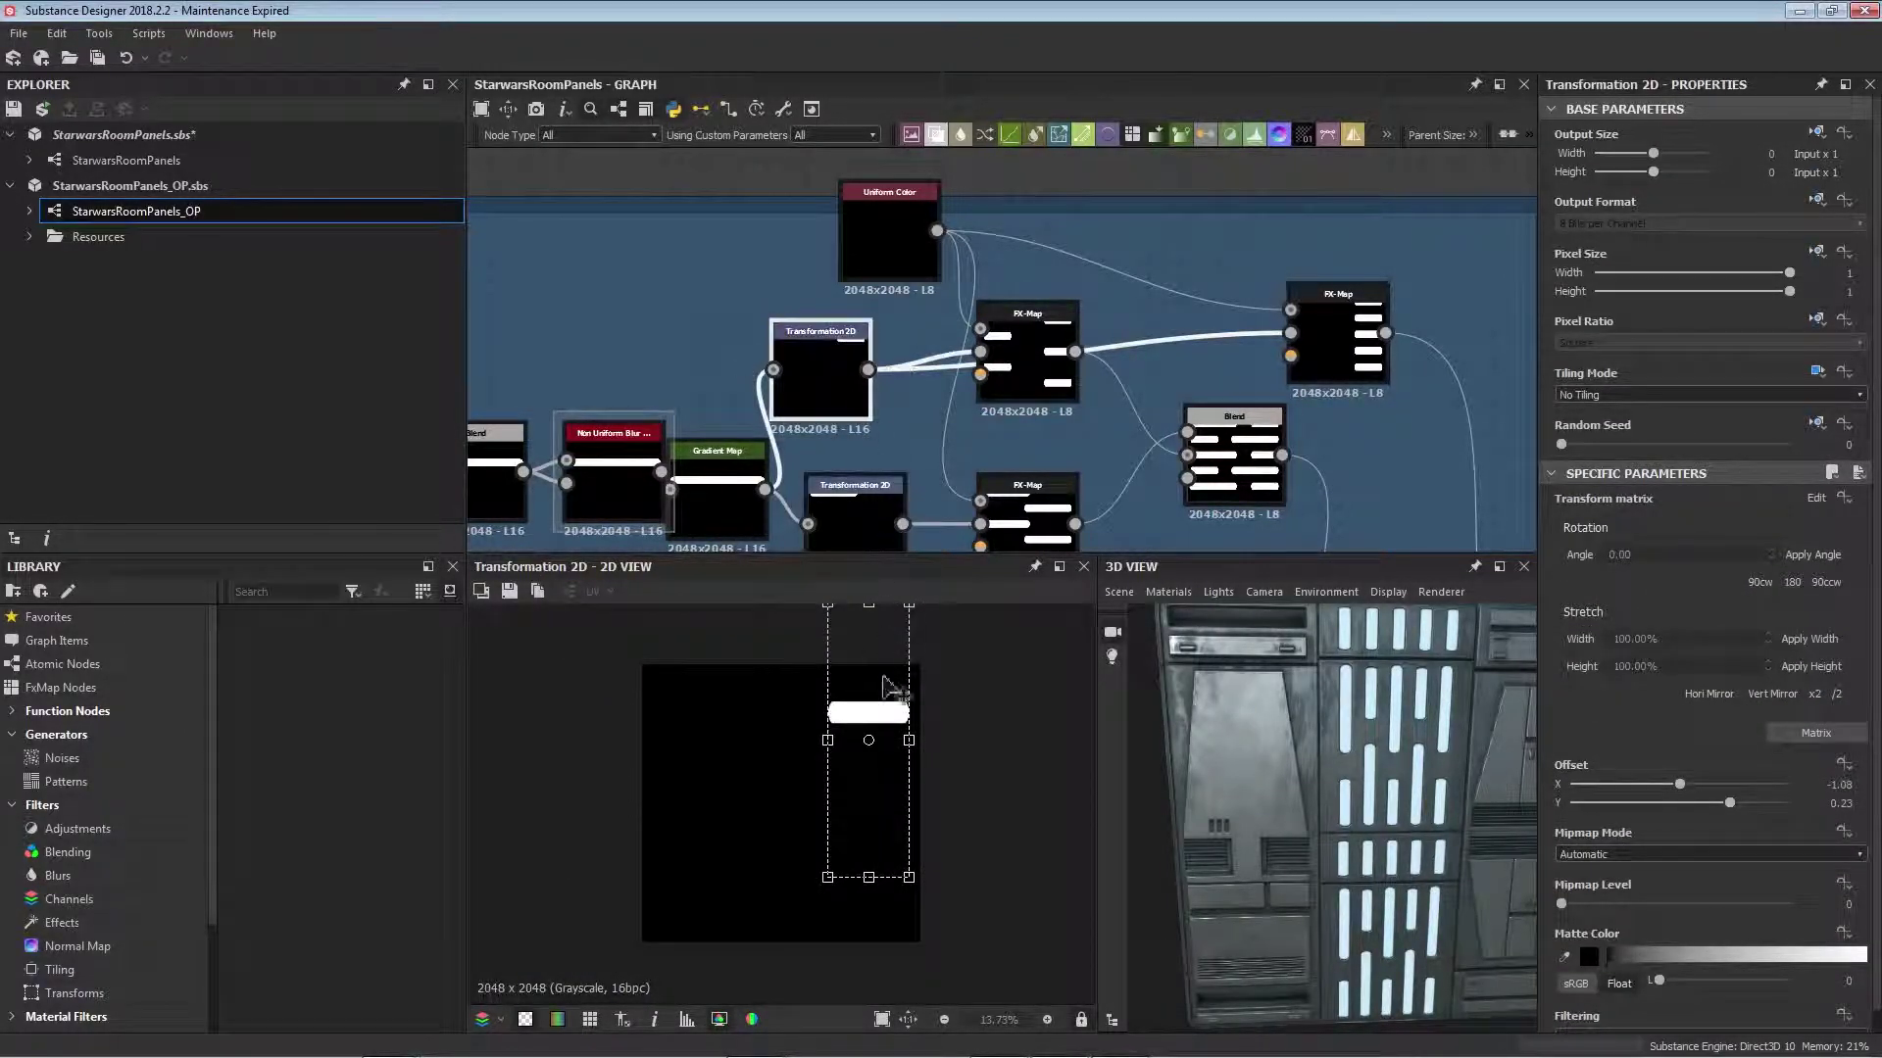
{"action": "middle_click_drag", "start_coordinate": [931, 423], "coordinate": [819, 327]}
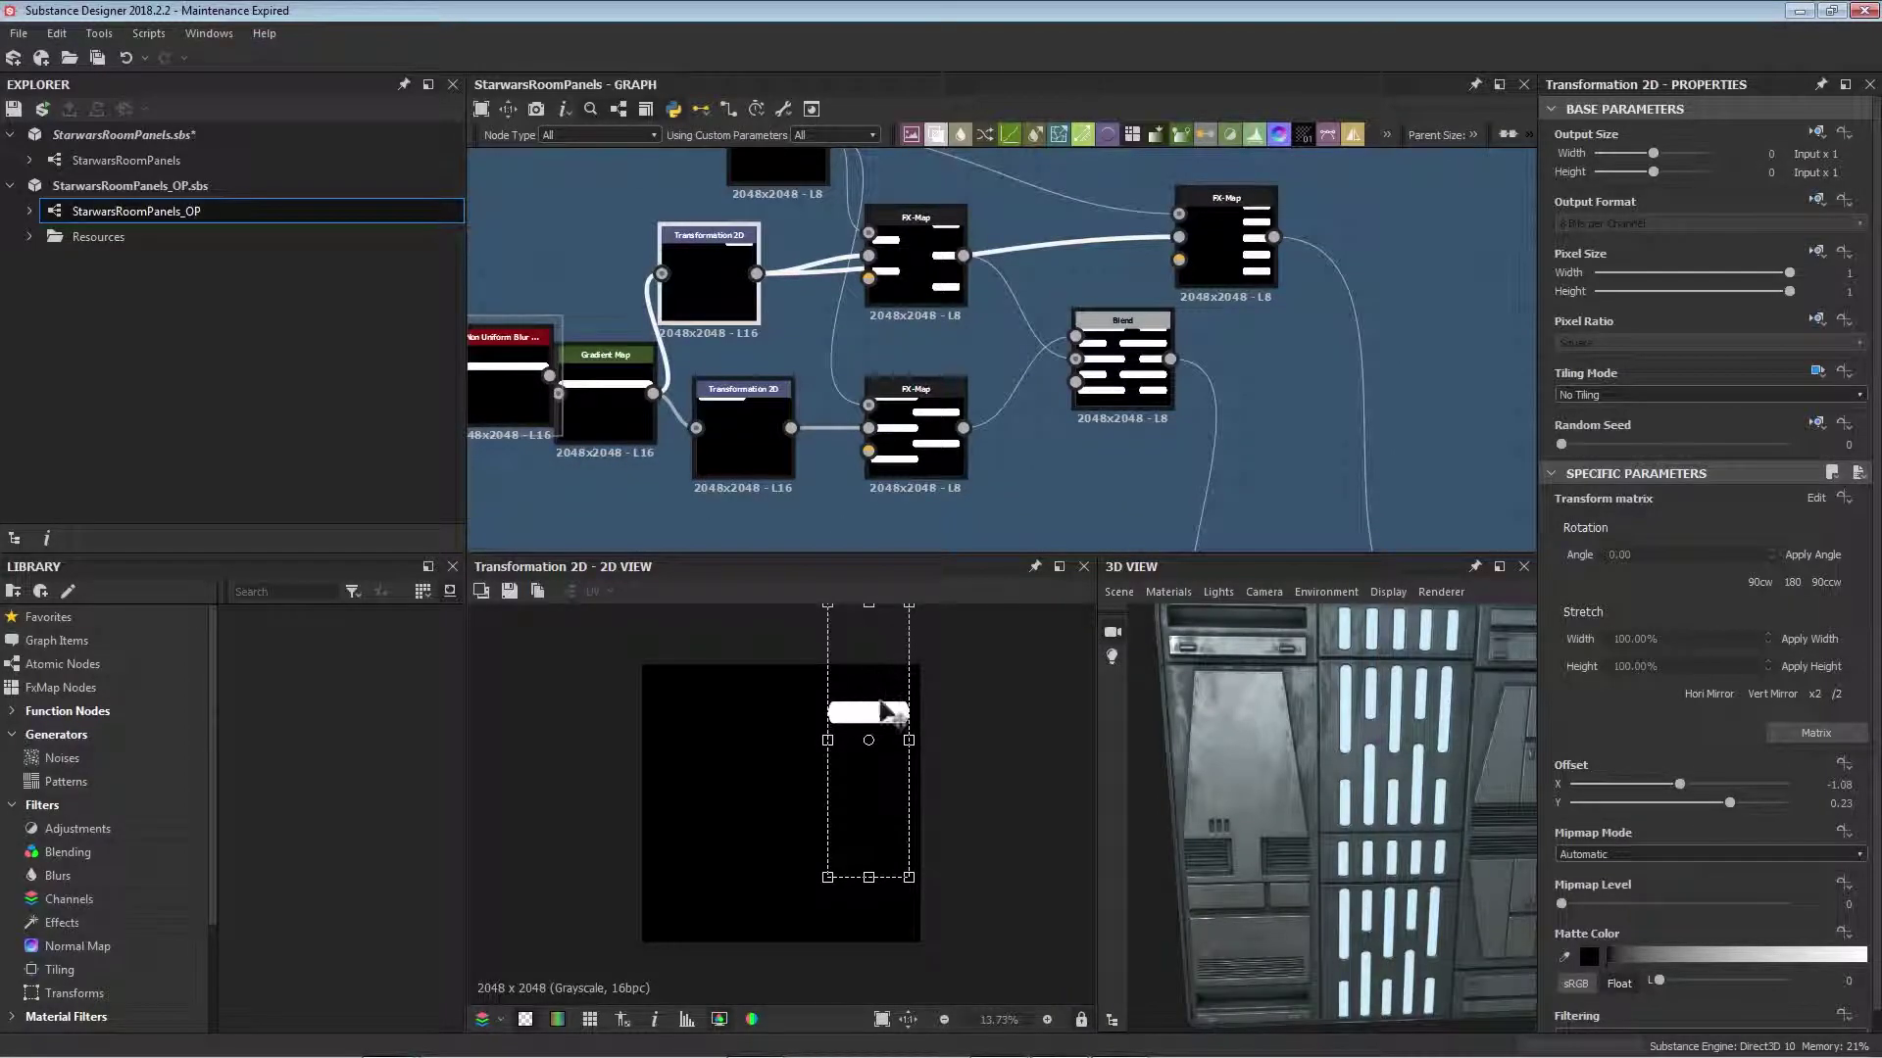
{"action": "middle_click_drag", "start_coordinate": [796, 254], "coordinate": [828, 389]}
{"action": "scroll", "coordinate": [838, 392], "scroll_direction": "down", "scroll_amount": 4}
{"action": "scroll", "coordinate": [839, 428], "scroll_direction": "up", "scroll_amount": 5}
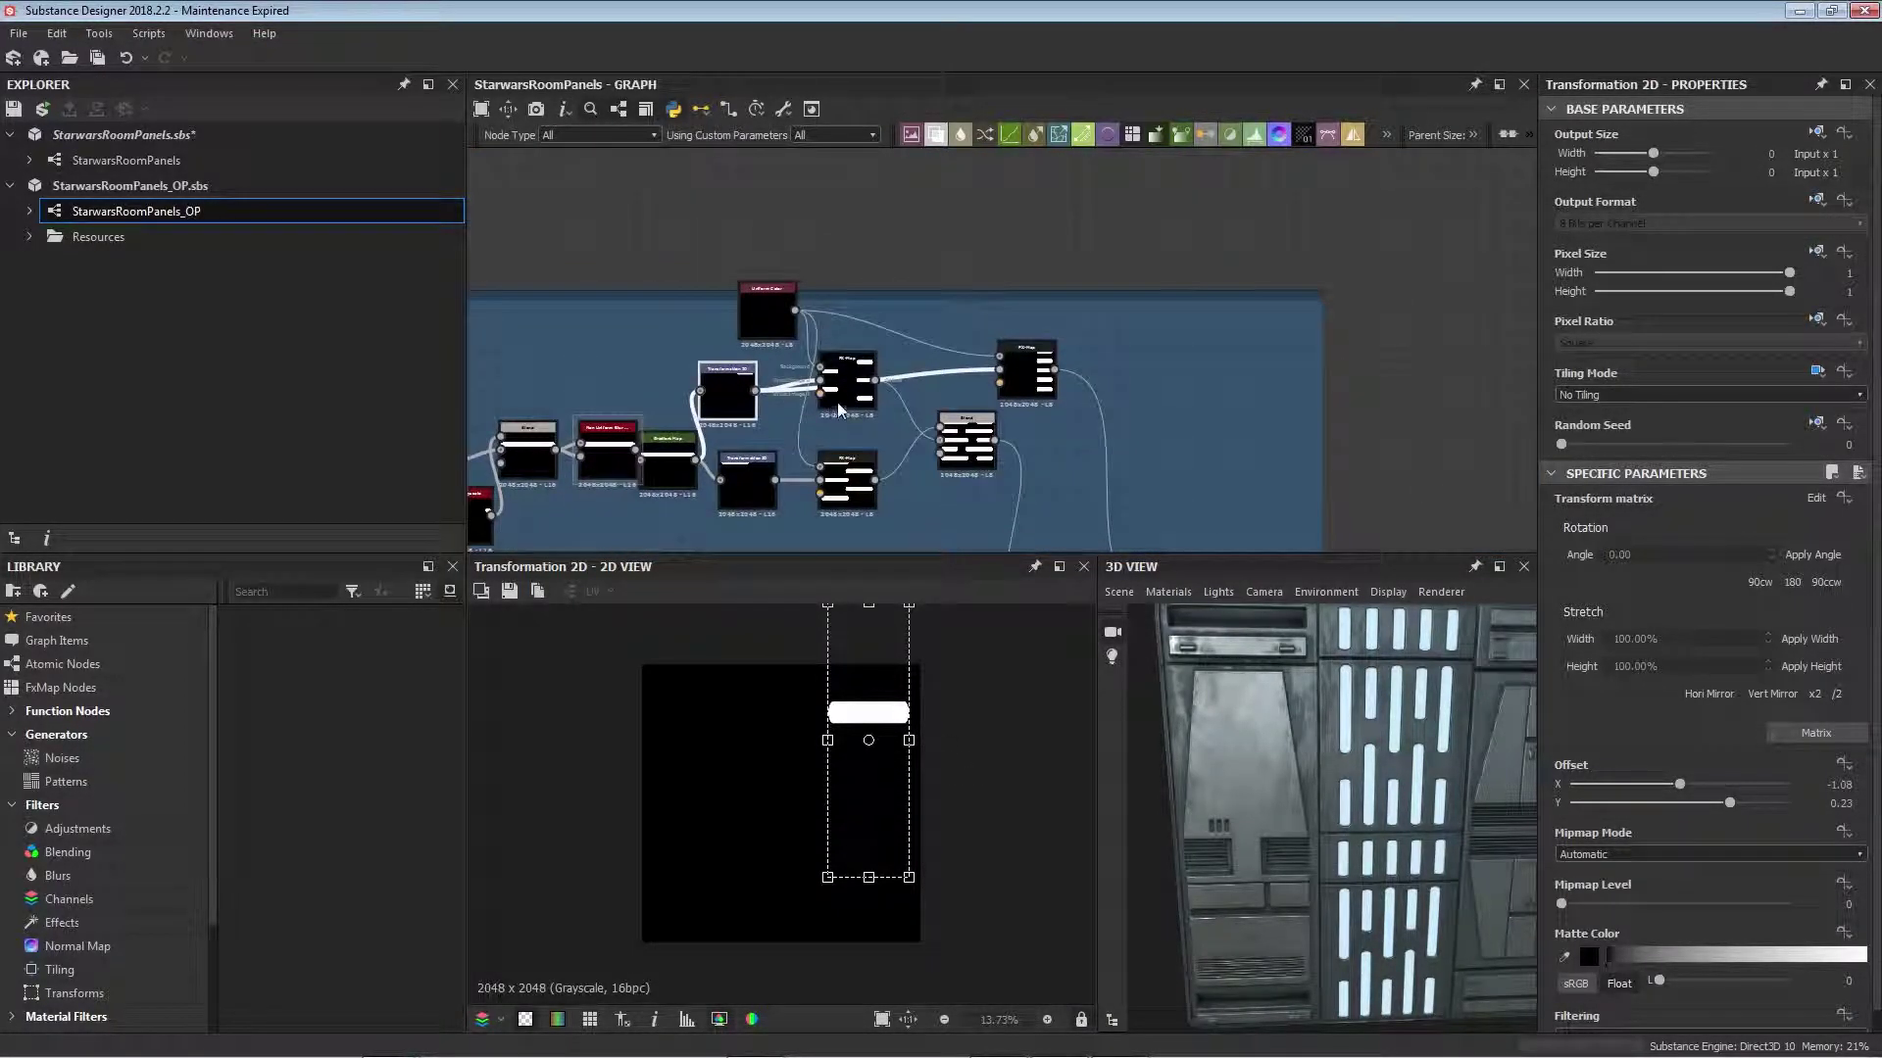
Step: Show the upper FX-Map node's output in 2D and examine its bar pattern
{"action": "double_click", "coordinate": [854, 363]}
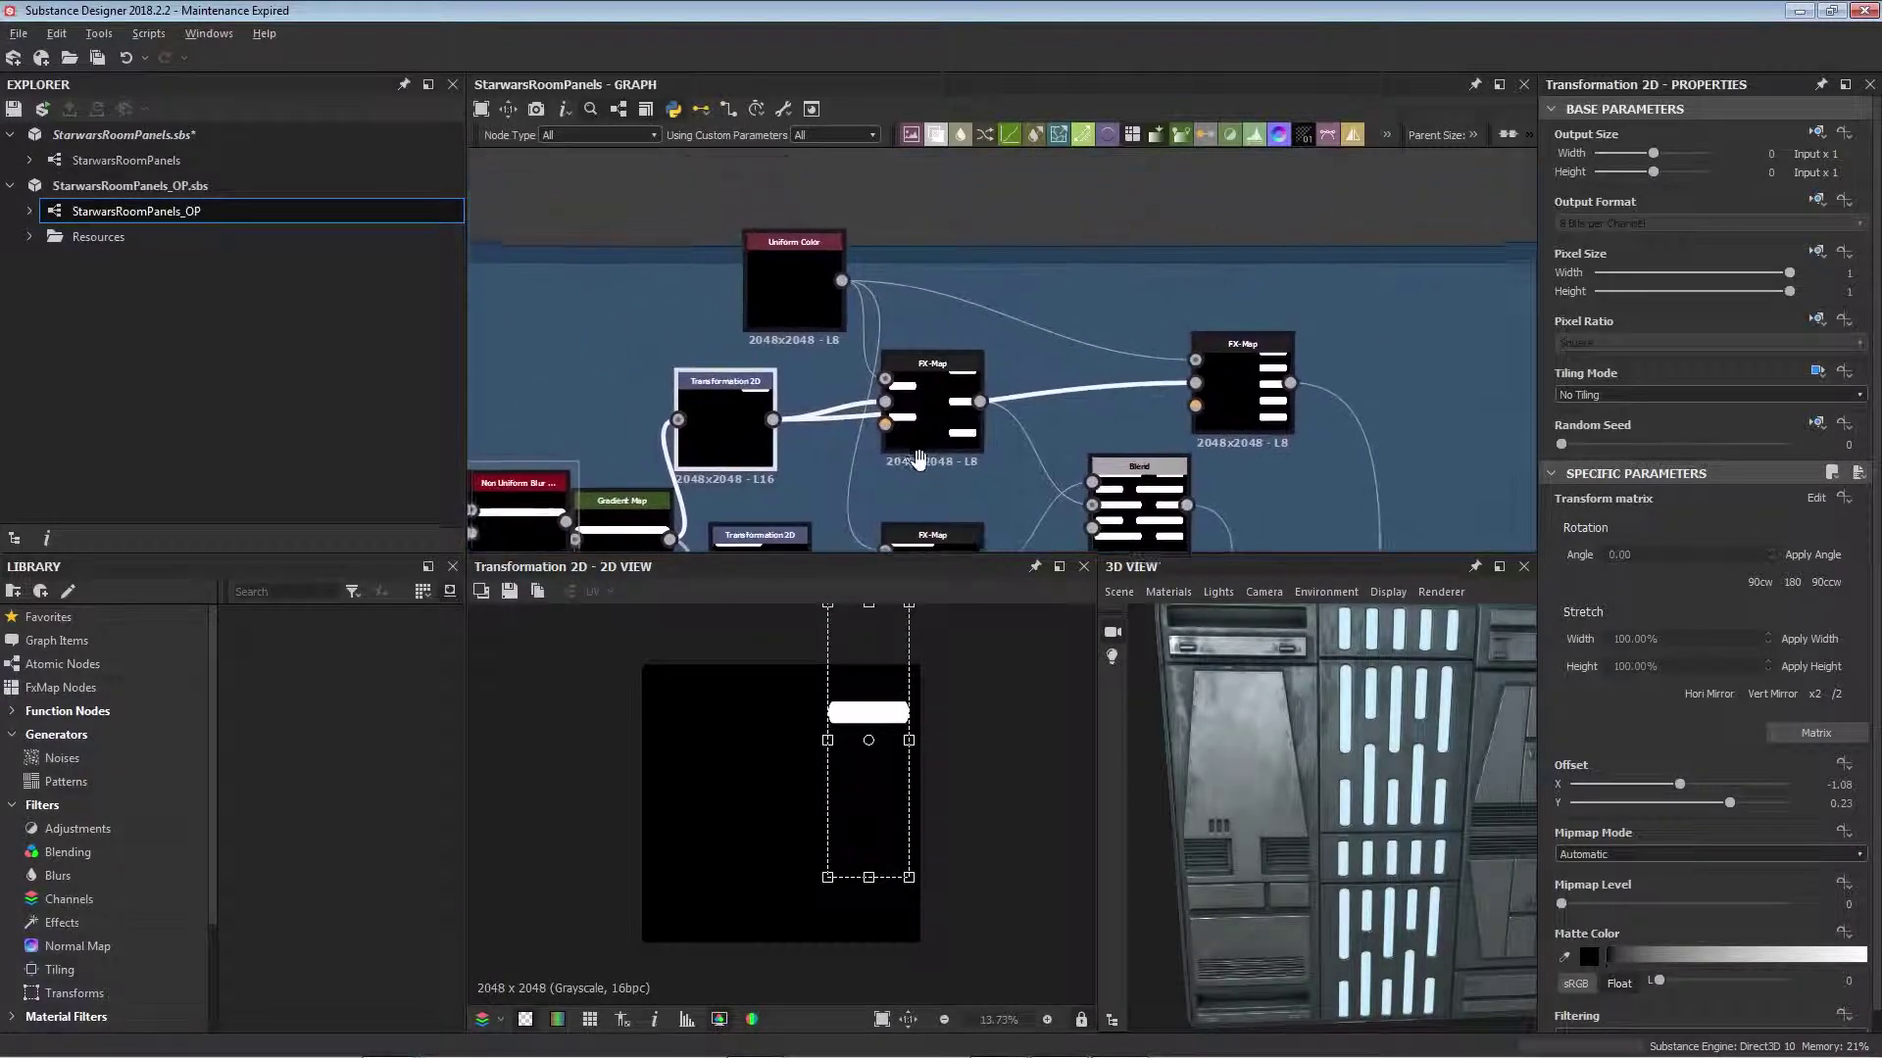
{"action": "left_click", "coordinate": [942, 357]}
{"action": "middle_click_drag", "start_coordinate": [954, 357], "coordinate": [1017, 368]}
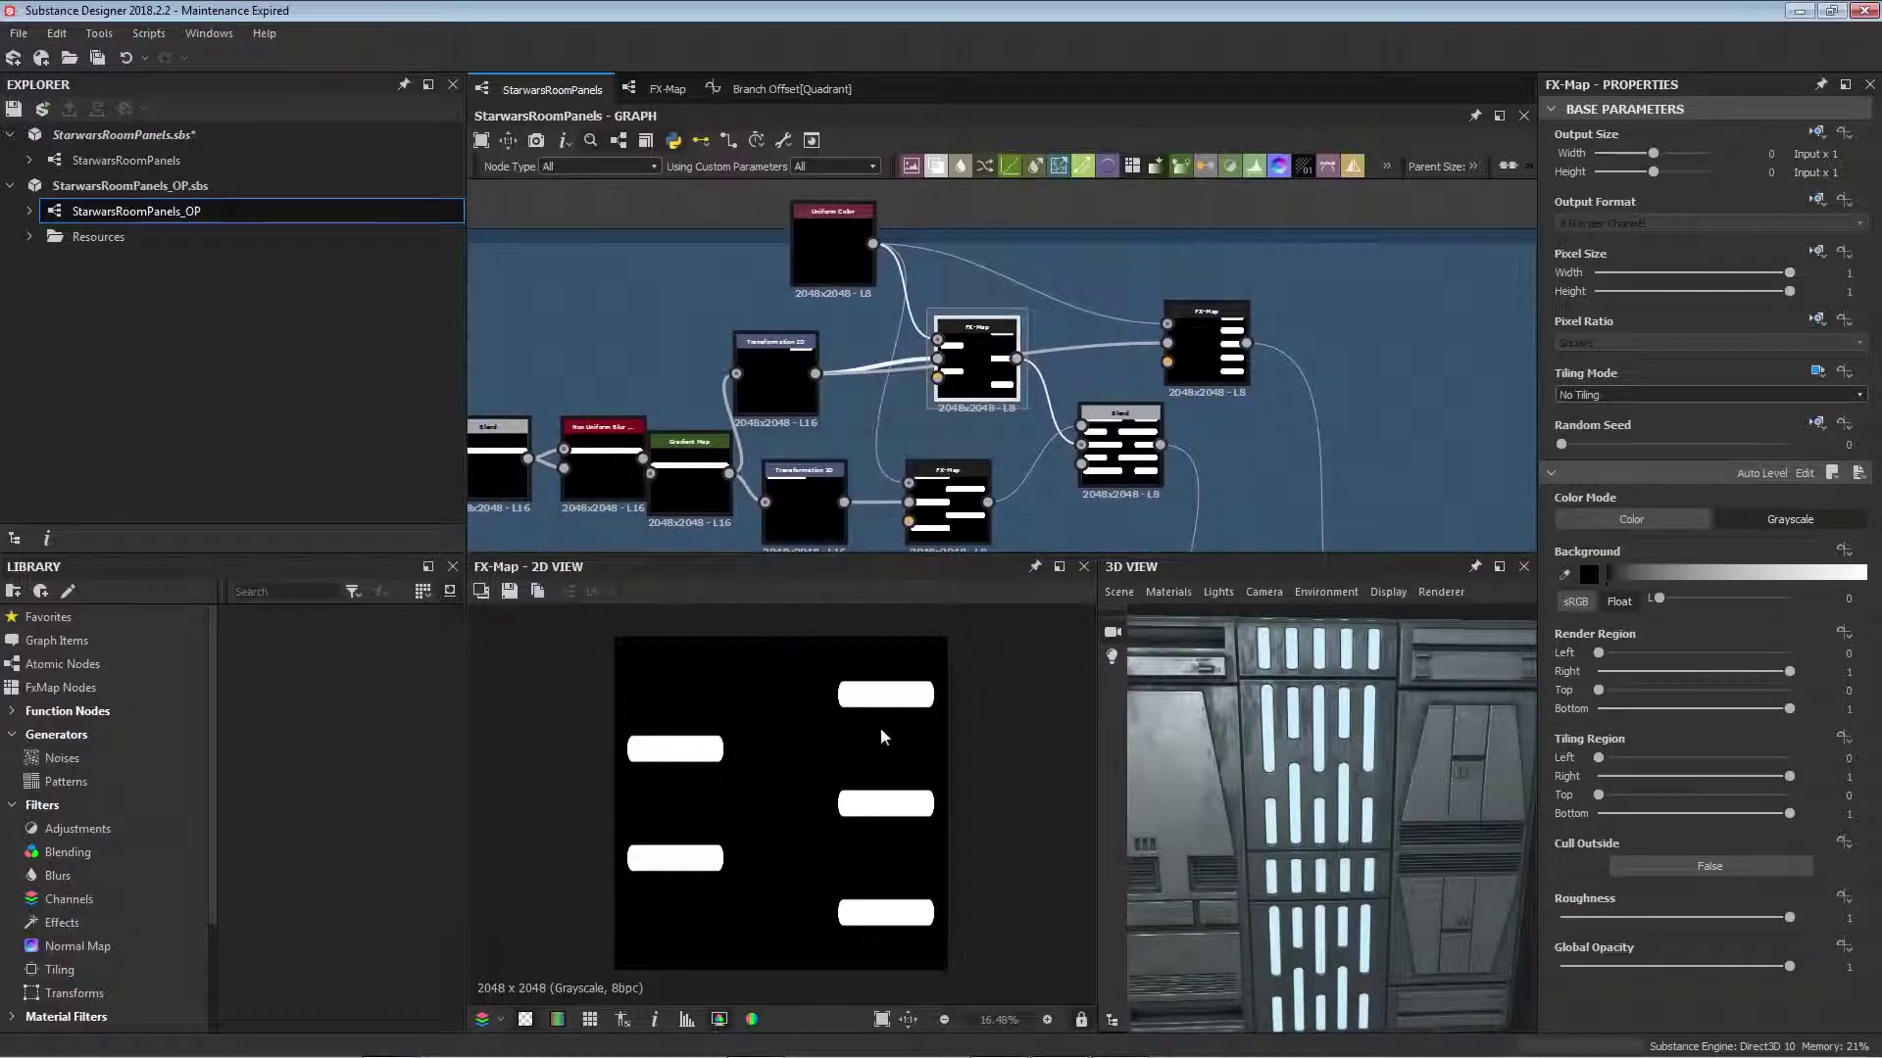
{"action": "scroll", "coordinate": [887, 737], "scroll_direction": "up", "scroll_amount": 1}
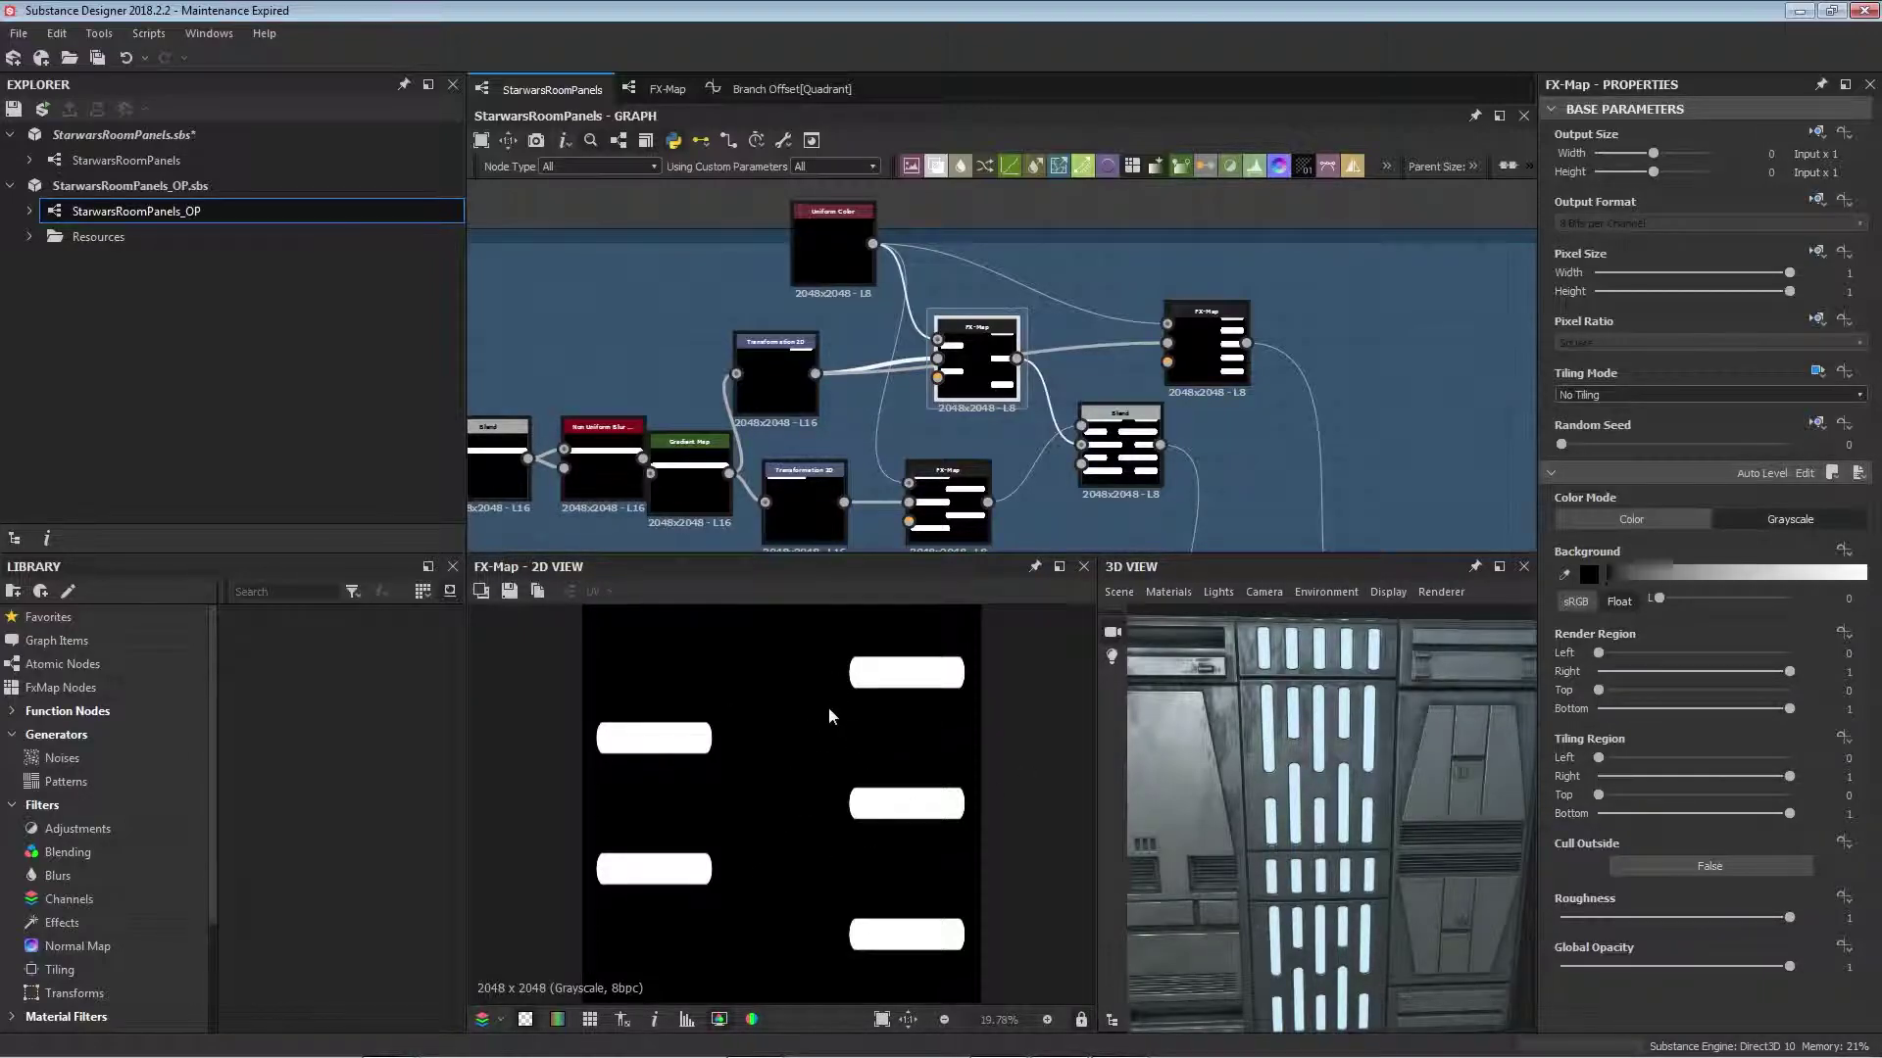
{"action": "scroll", "coordinate": [827, 708], "scroll_direction": "down", "scroll_amount": 1}
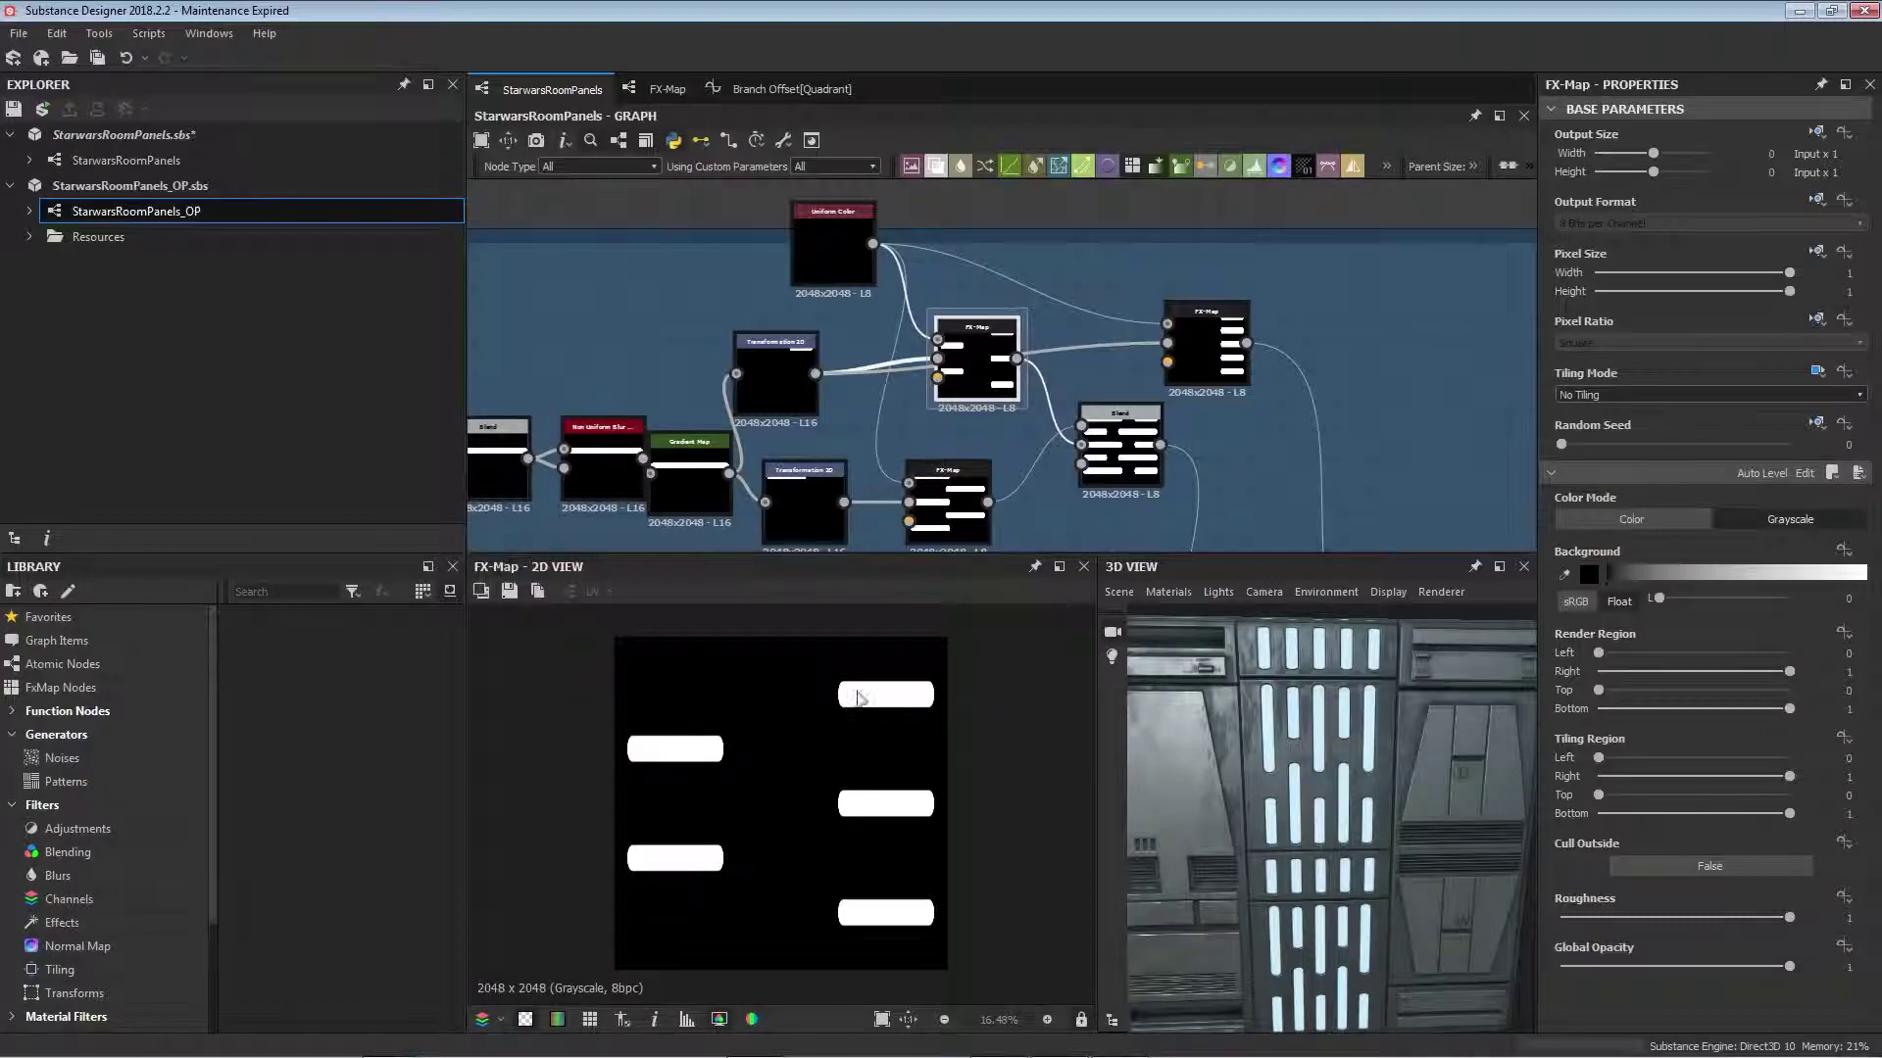
Step: Open the upper FX-Map for editing and inspect the properties of its Iterate and Quadrant nodes
{"action": "right_click", "coordinate": [968, 372]}
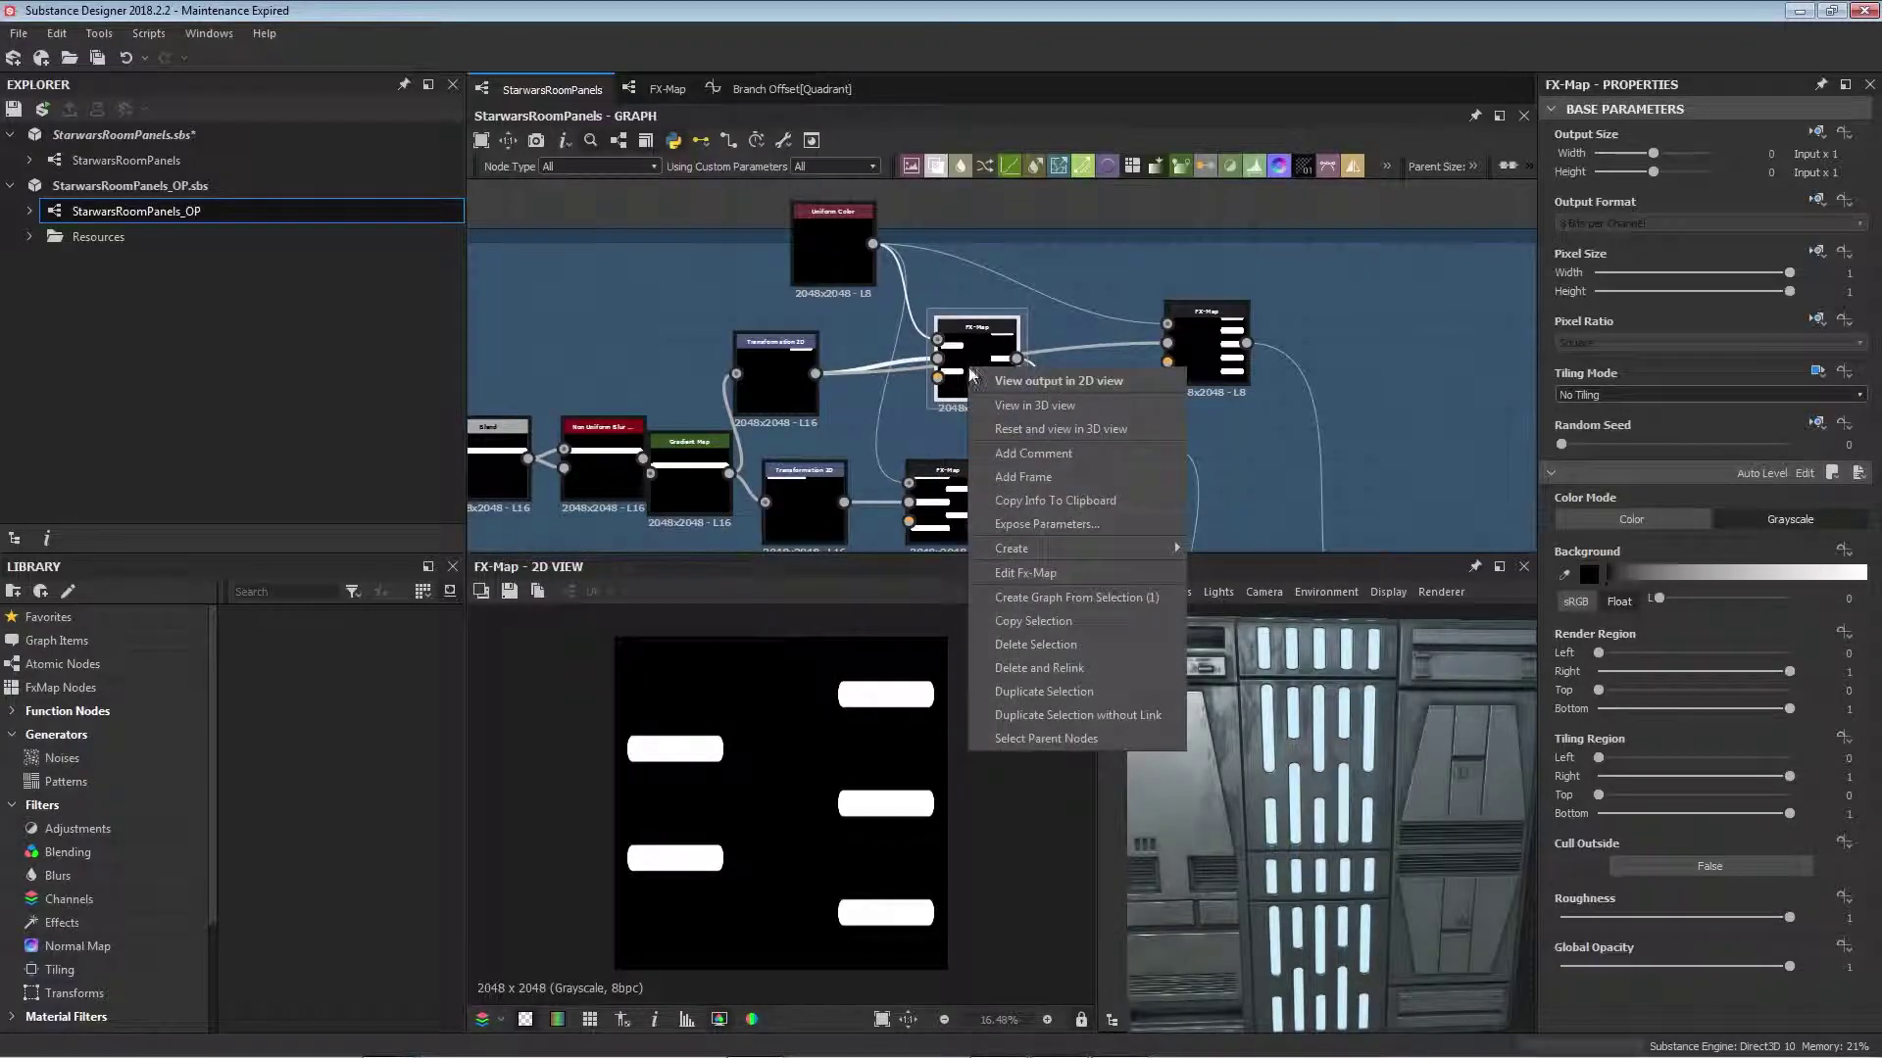
{"action": "left_click", "coordinate": [1033, 576]}
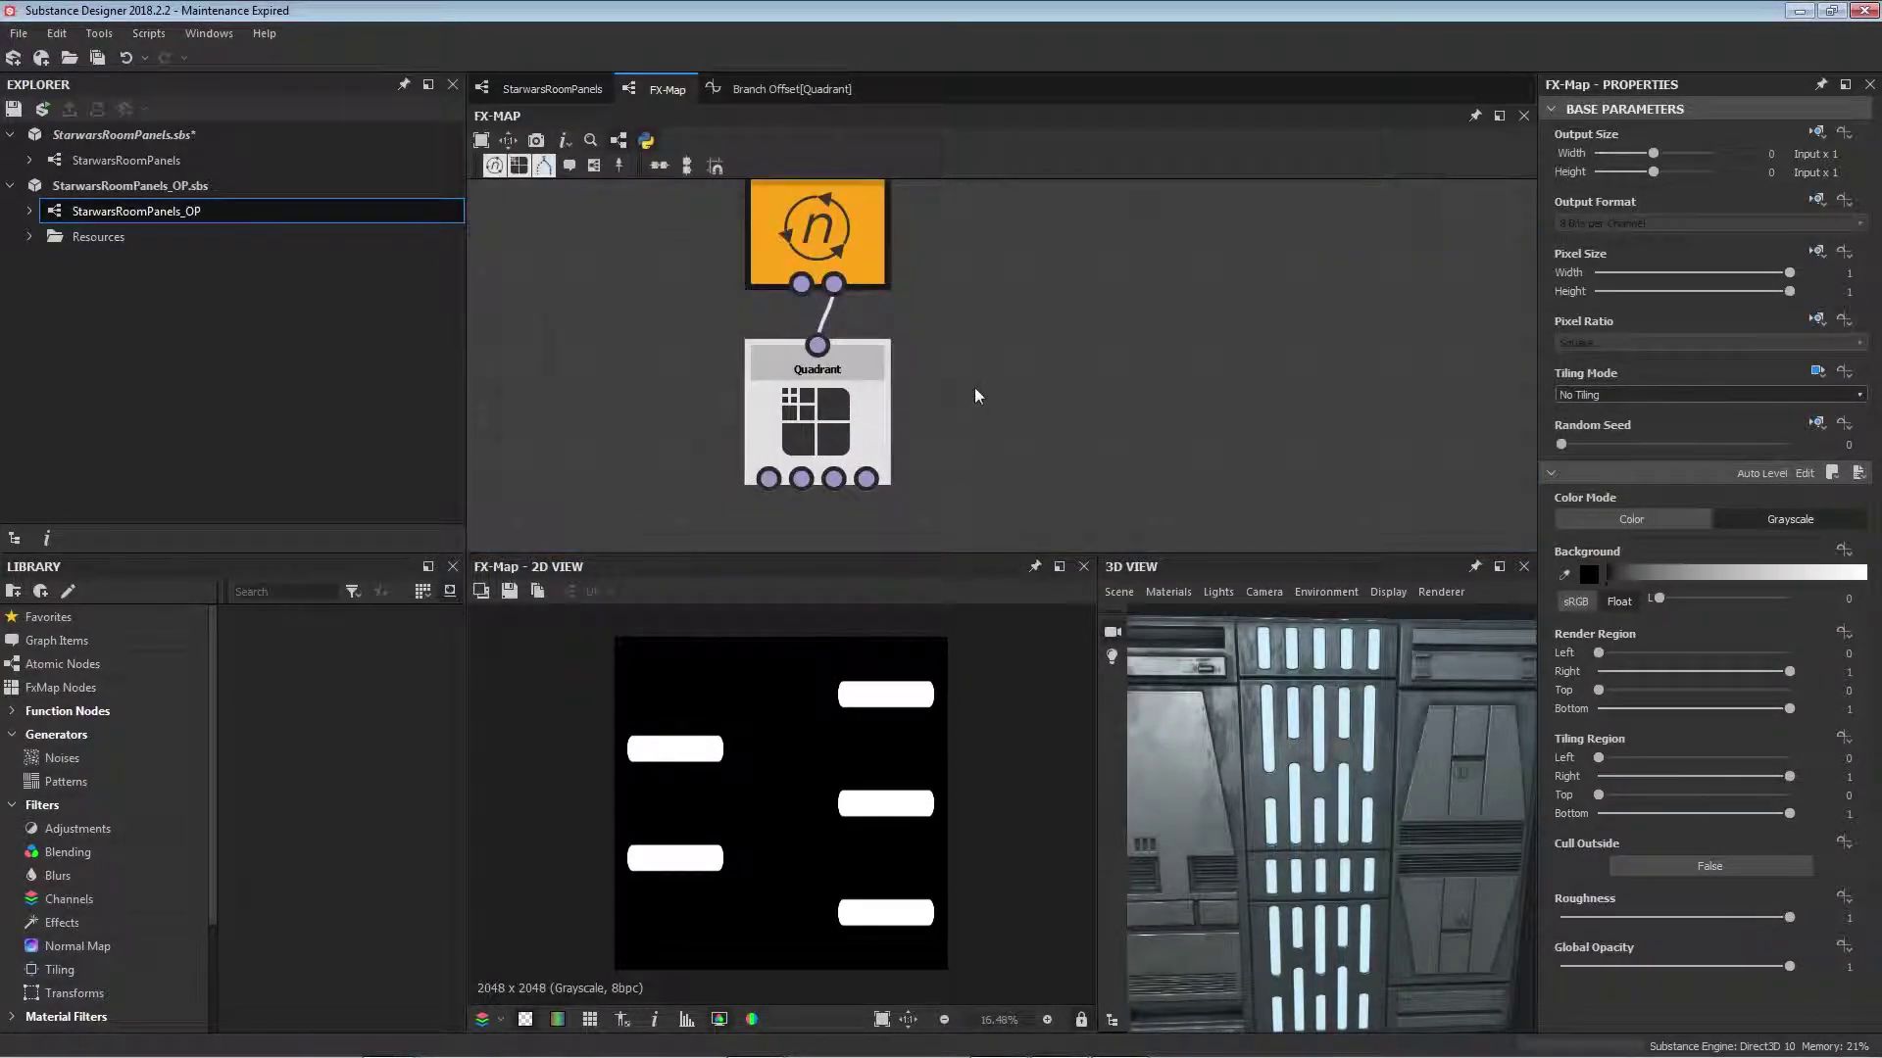
{"action": "left_click", "coordinate": [843, 262]}
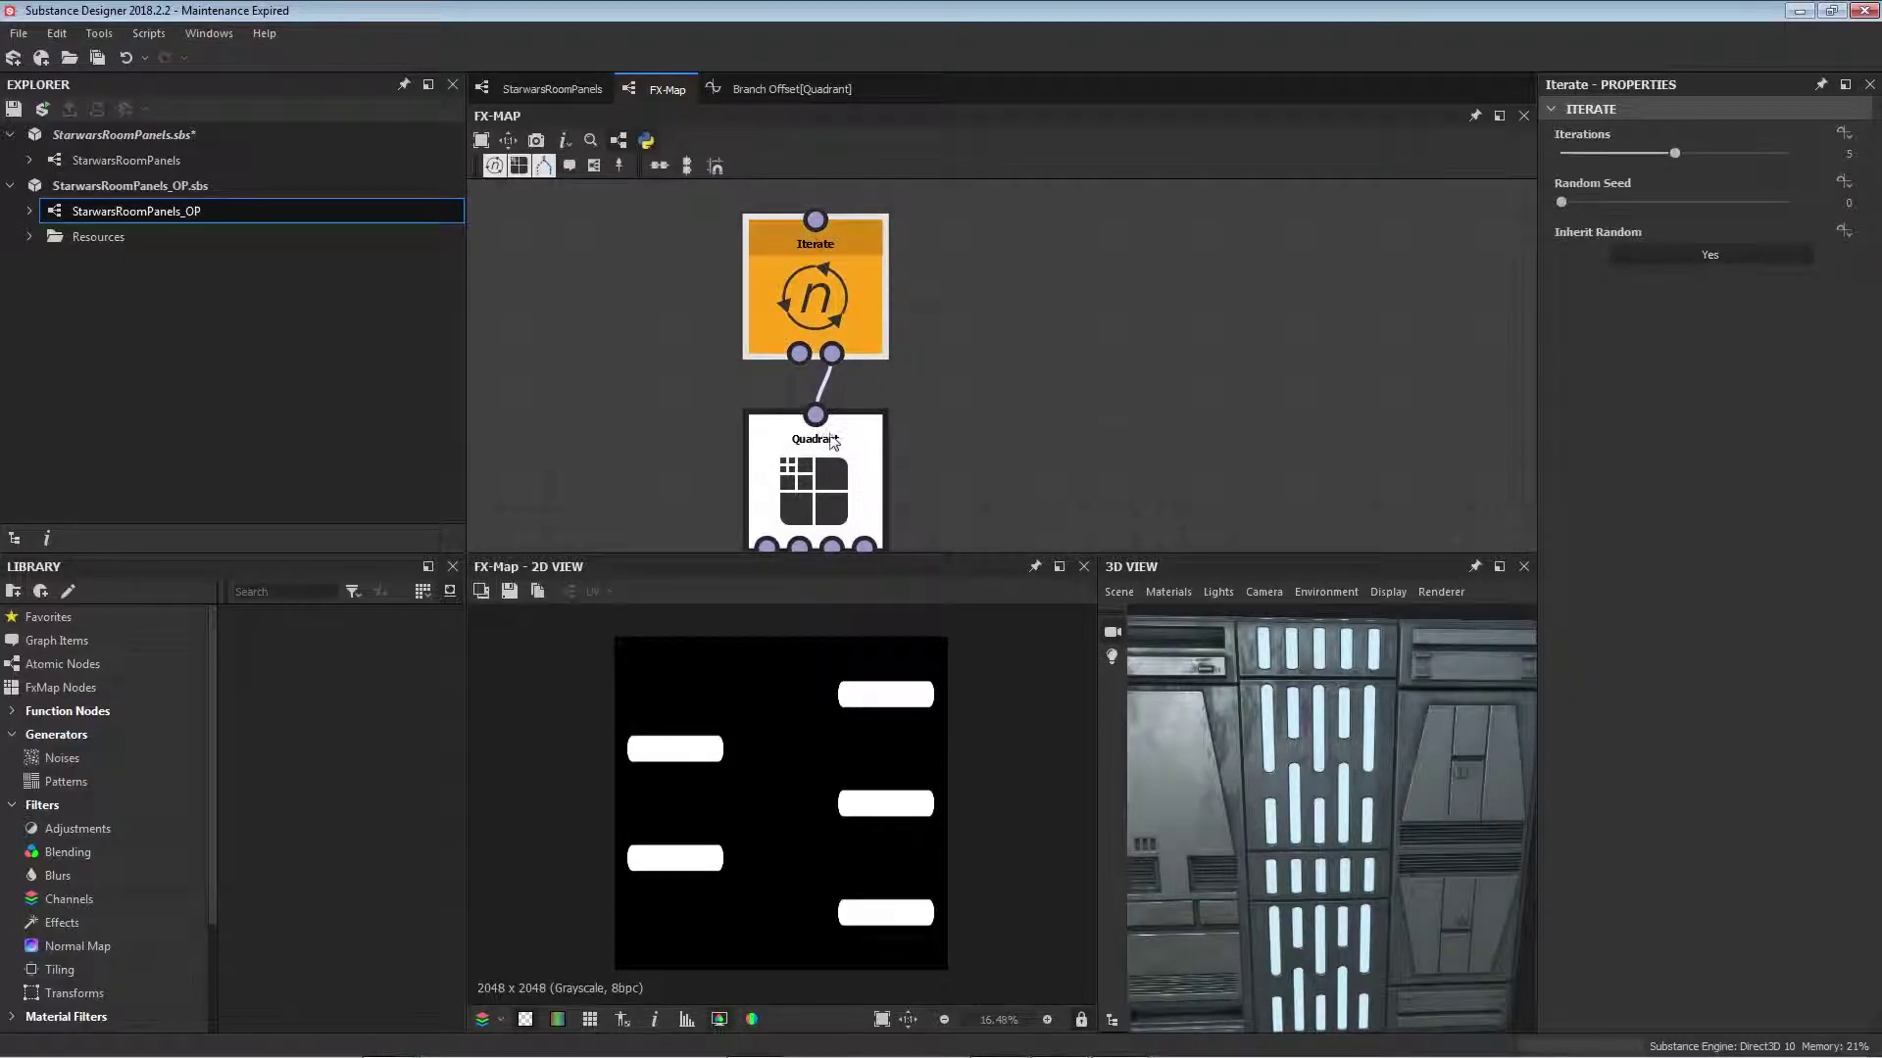
{"action": "left_click", "coordinate": [859, 476]}
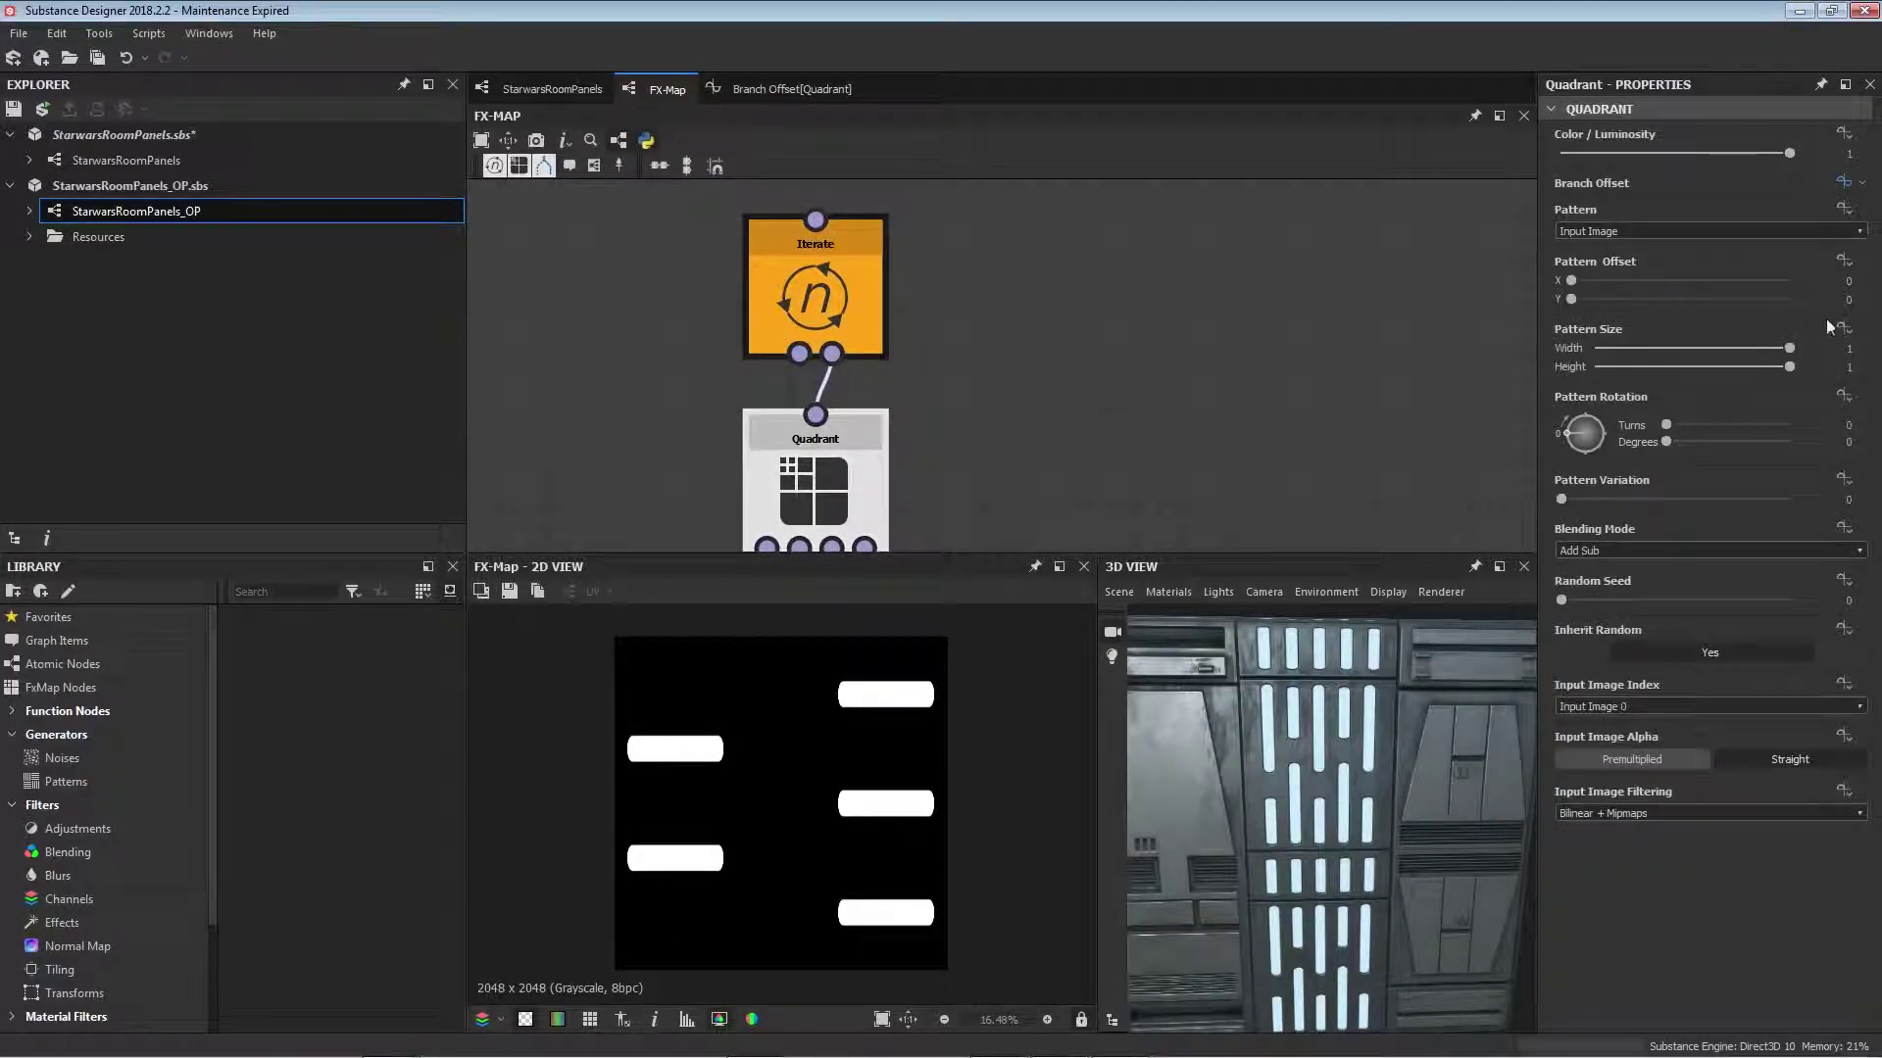
Step: Open the Quadrant's Branch Offset function and examine the Modulo node with its constant integer divisor
{"action": "left_click", "coordinate": [1862, 185]}
{"action": "left_click", "coordinate": [1815, 209]}
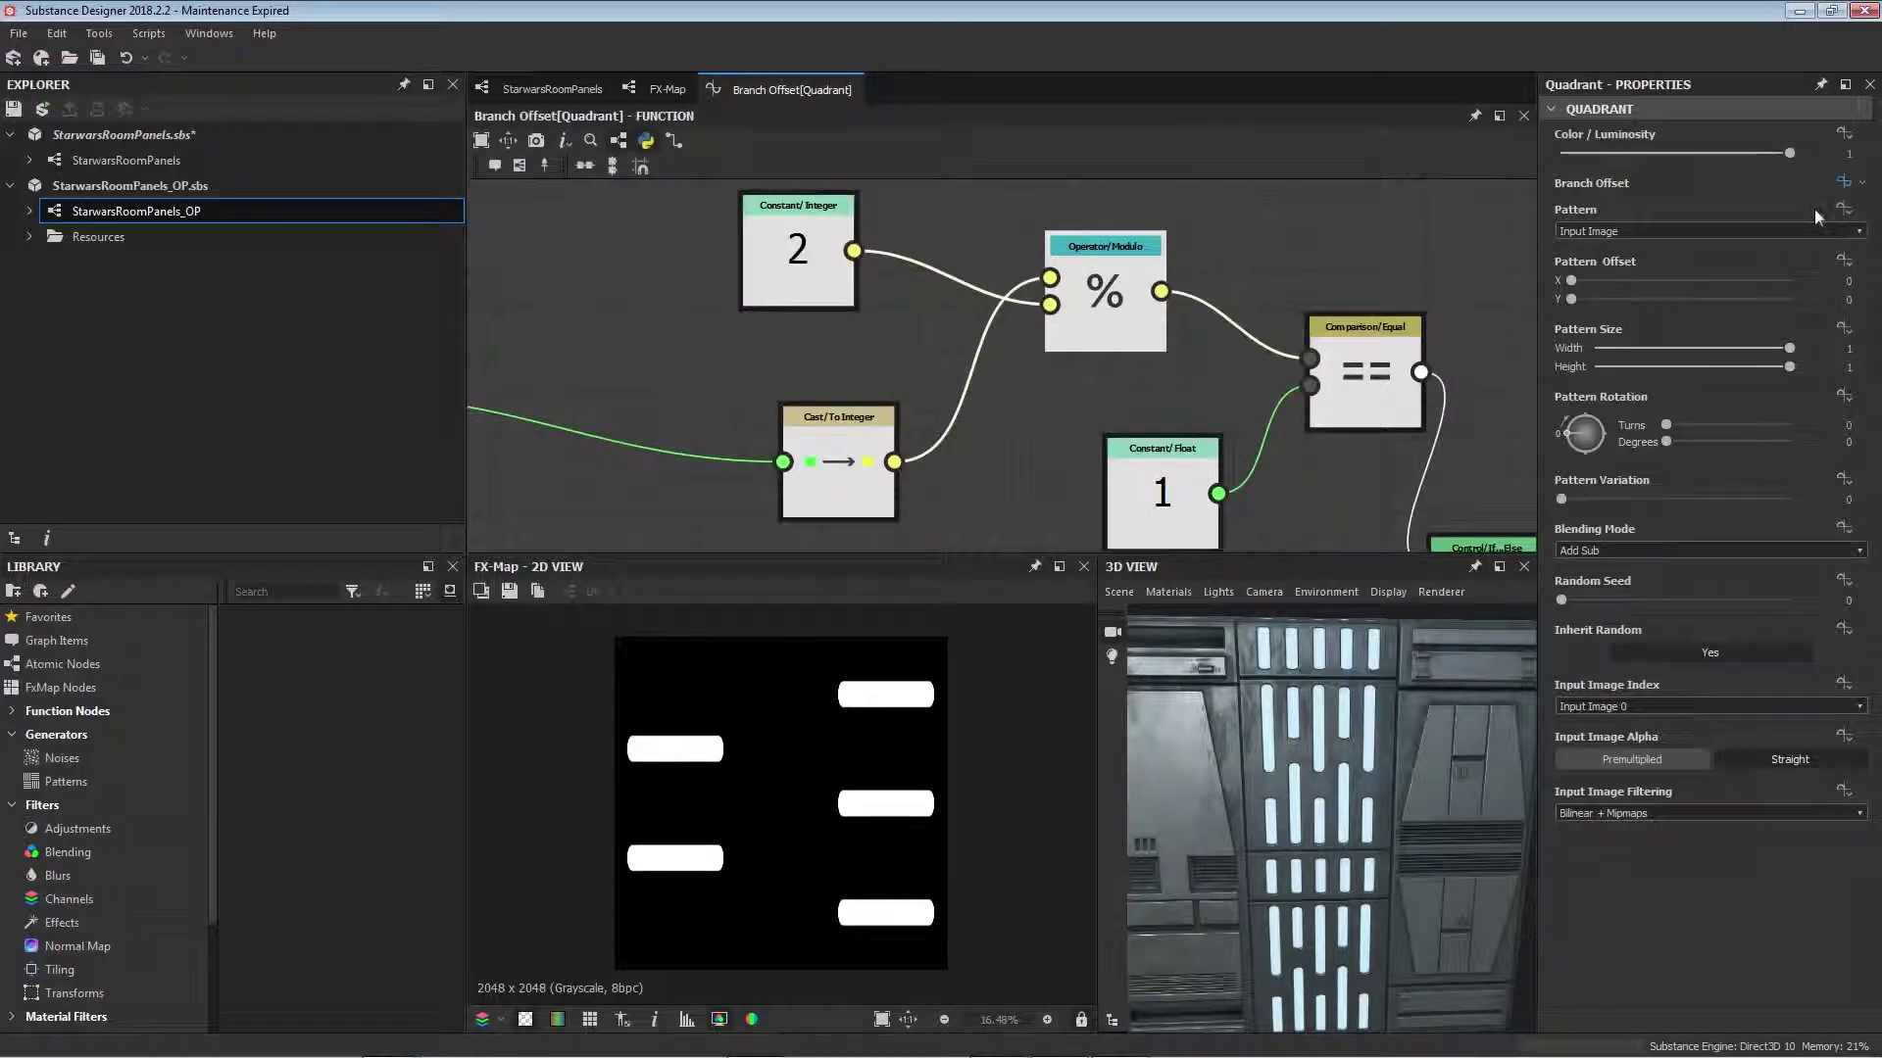
{"action": "scroll", "coordinate": [1129, 335], "scroll_direction": "down", "scroll_amount": 4}
{"action": "scroll", "coordinate": [1019, 382], "scroll_direction": "up", "scroll_amount": 4}
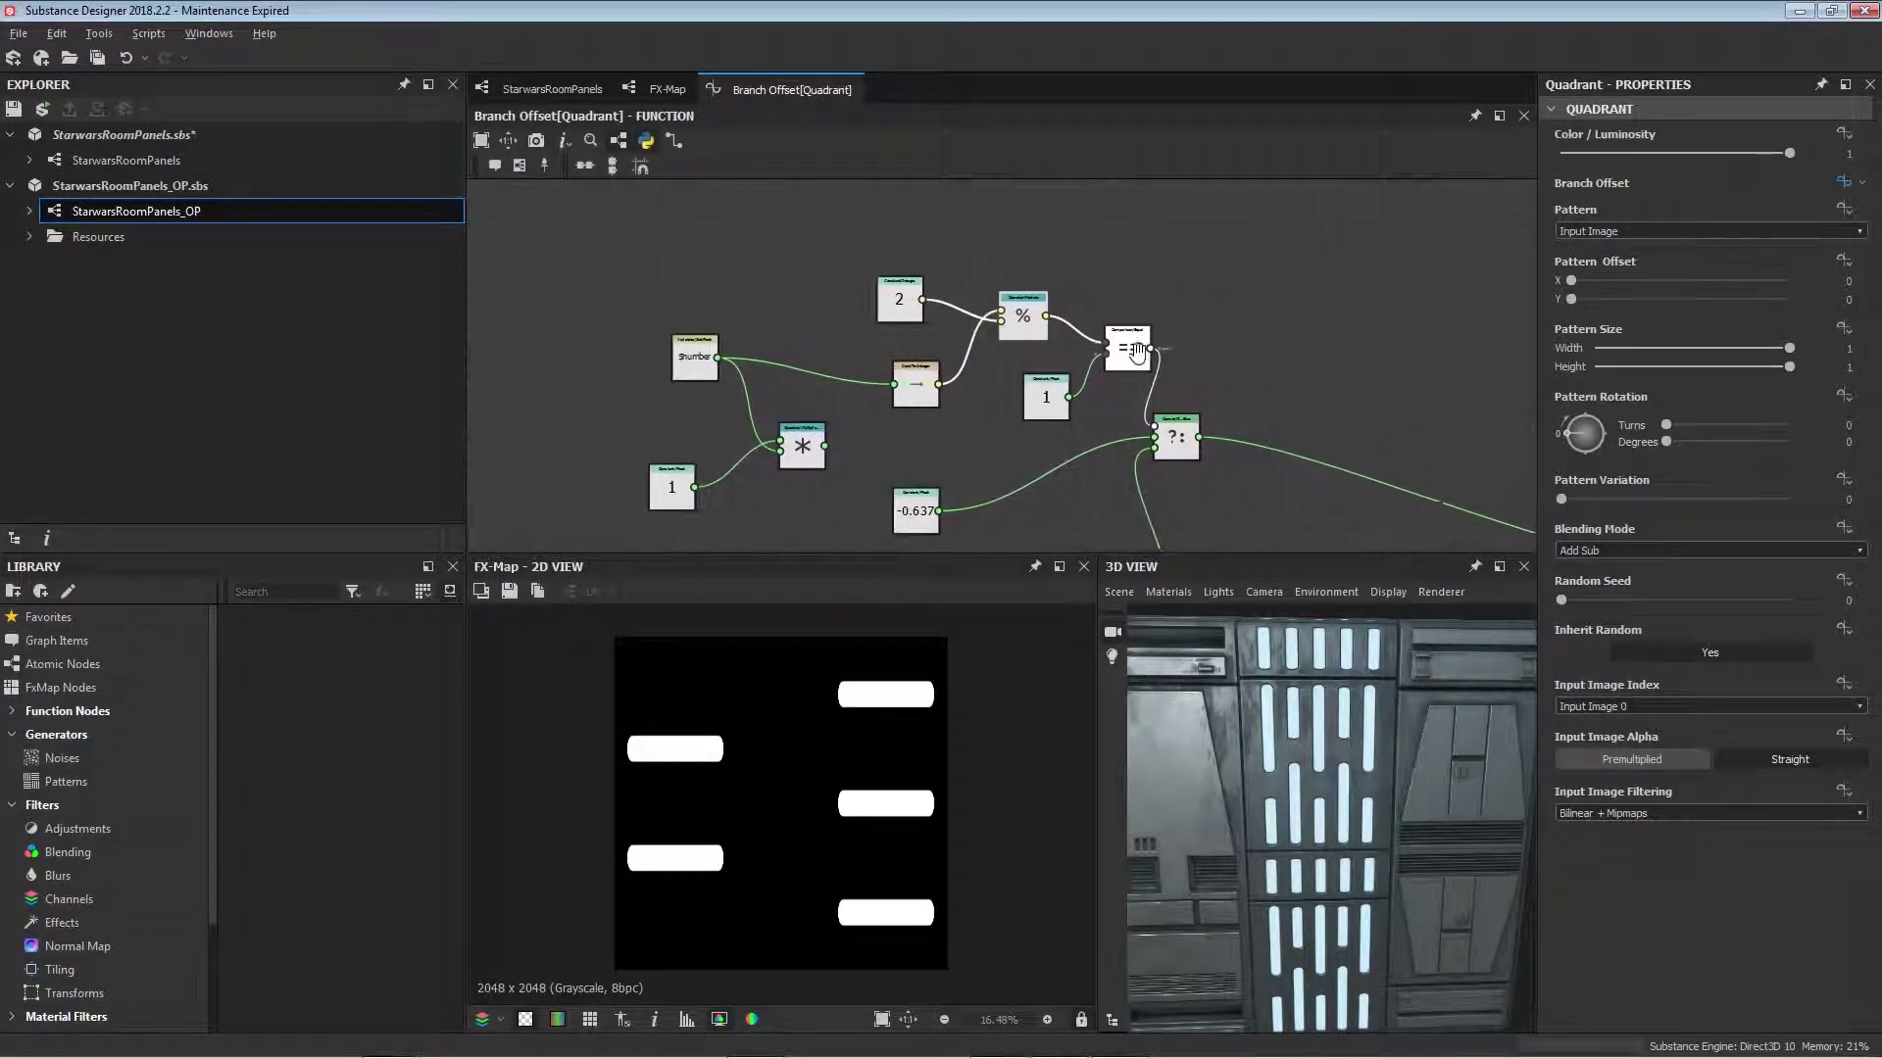
{"action": "left_click", "coordinate": [1019, 382]}
{"action": "scroll", "coordinate": [1019, 316], "scroll_direction": "up", "scroll_amount": 3}
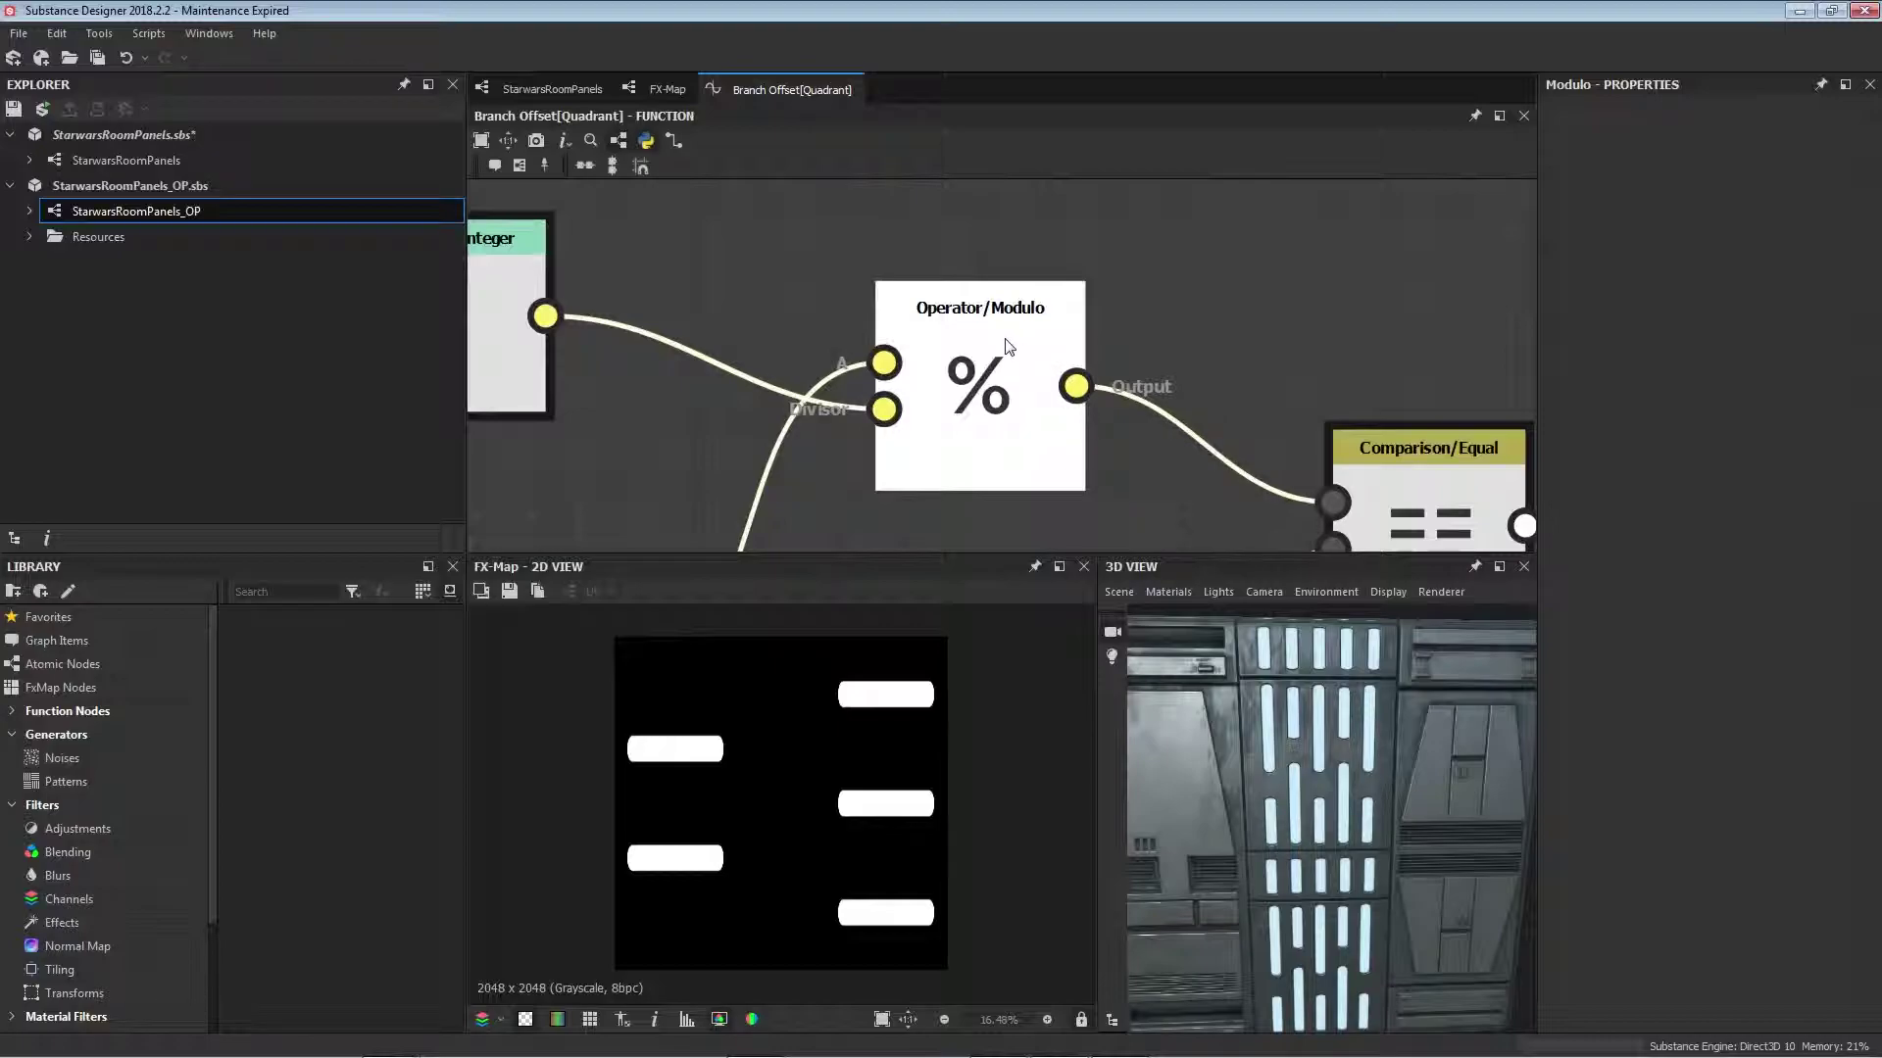
{"action": "scroll", "coordinate": [1007, 345], "scroll_direction": "down", "scroll_amount": 8}
{"action": "middle_click_drag", "start_coordinate": [1199, 375], "coordinate": [1135, 404]}
{"action": "scroll", "coordinate": [980, 405], "scroll_direction": "up", "scroll_amount": 3}
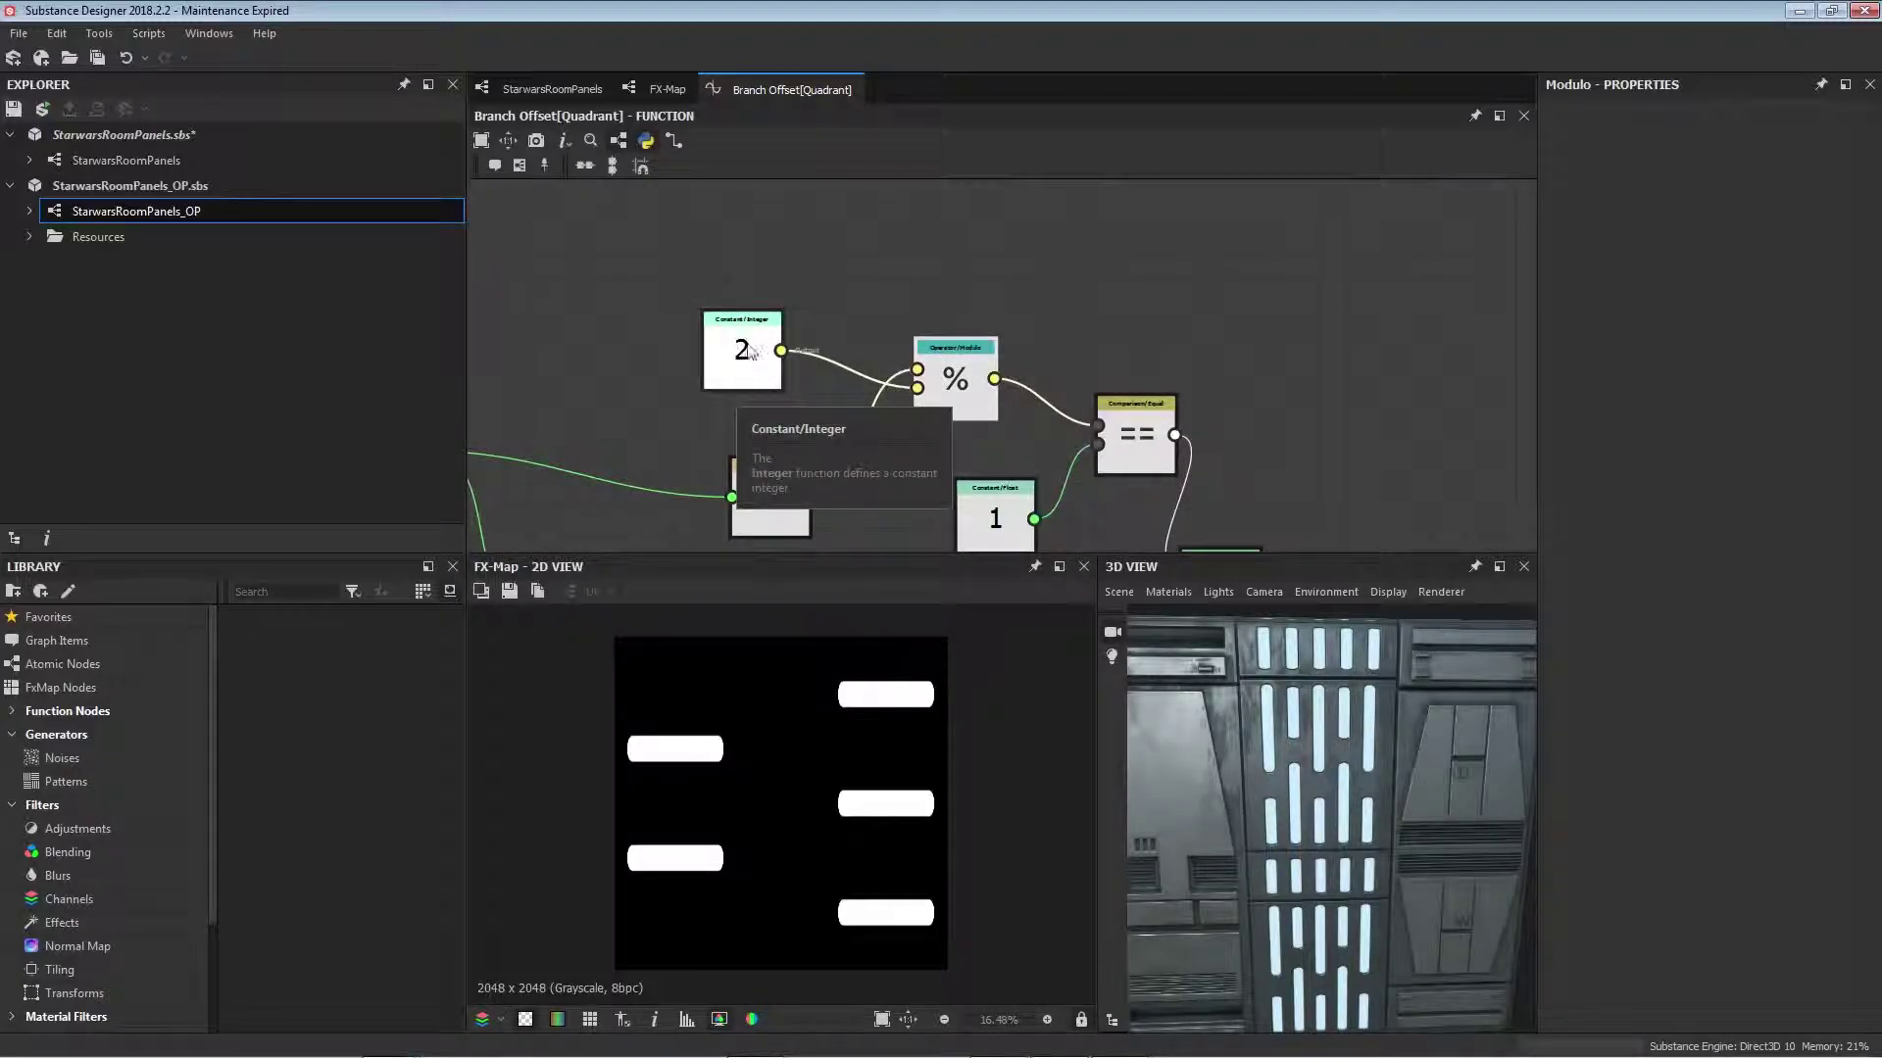
Step: Inspect the Get Float variable node and follow its connection to the Cast To Integer node
{"action": "scroll", "coordinate": [993, 272], "scroll_direction": "down", "scroll_amount": 2}
{"action": "middle_click_drag", "start_coordinate": [811, 368], "coordinate": [914, 286]}
{"action": "scroll", "coordinate": [778, 318], "scroll_direction": "up", "scroll_amount": 3}
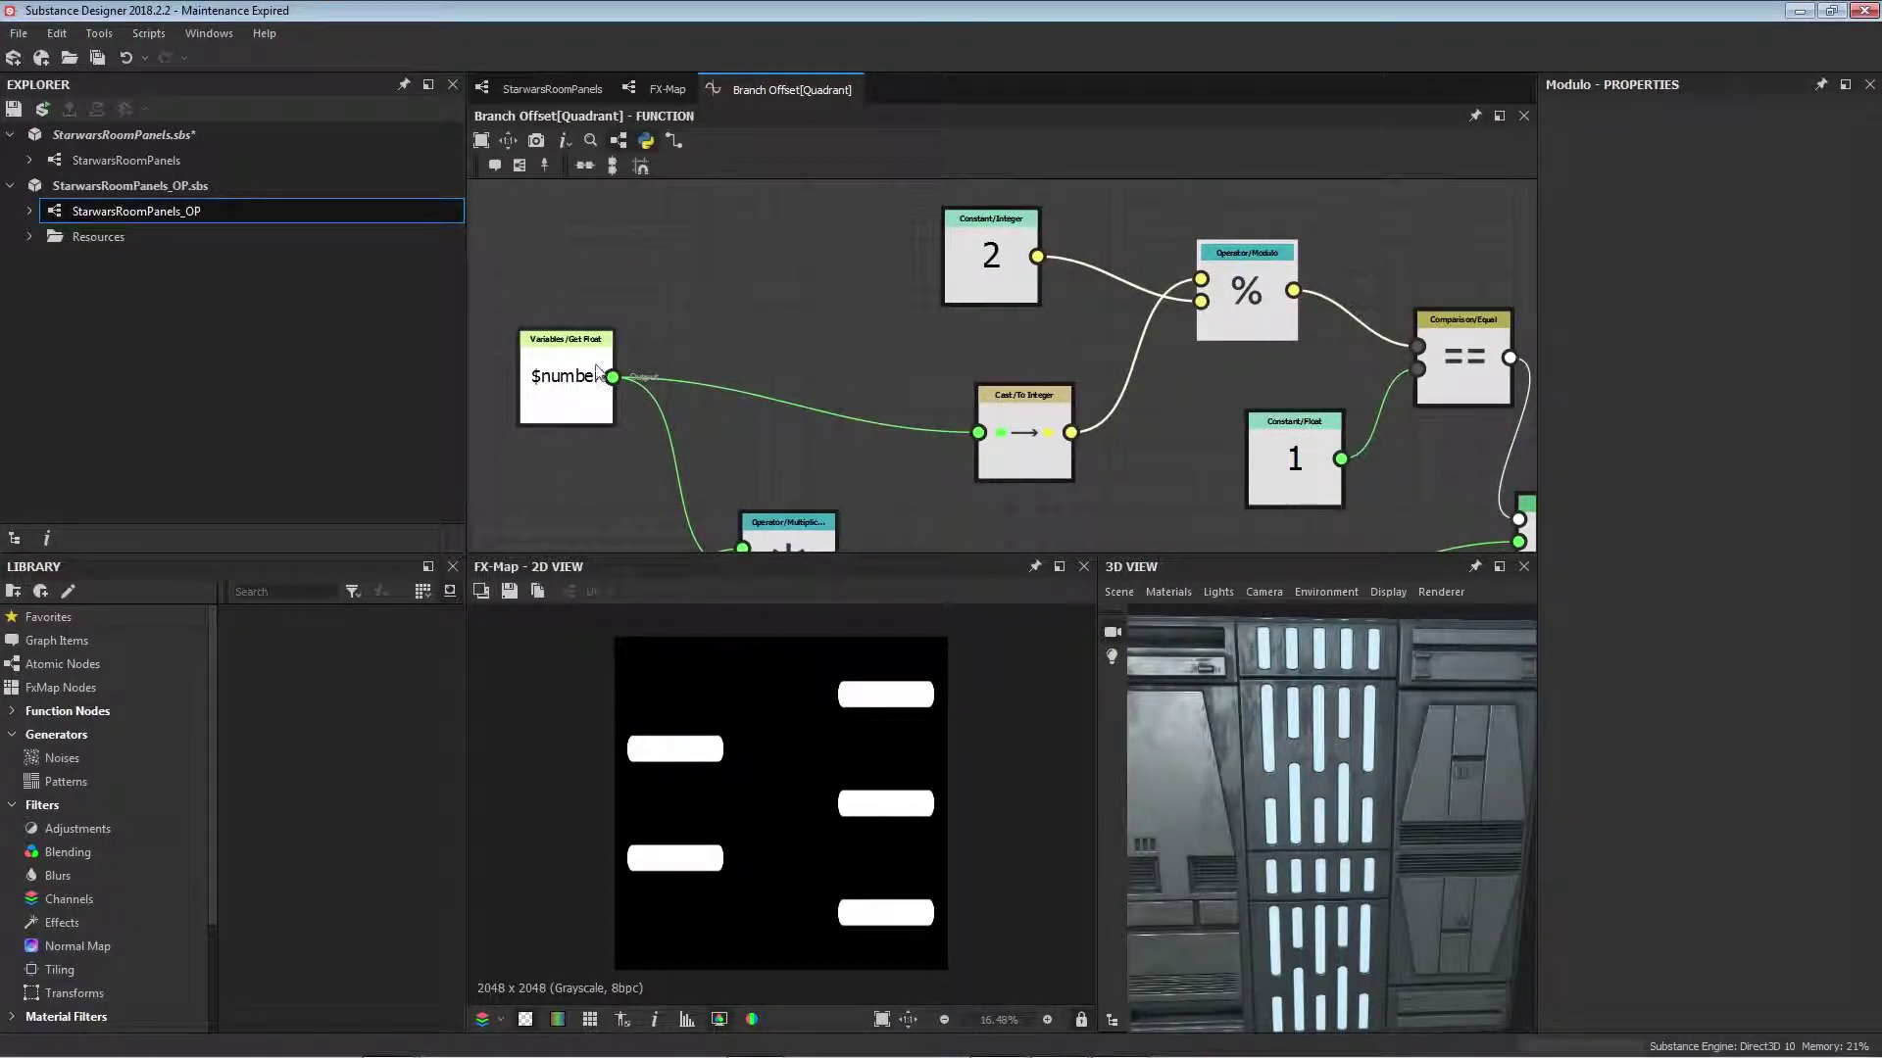
{"action": "left_click", "coordinate": [588, 378]}
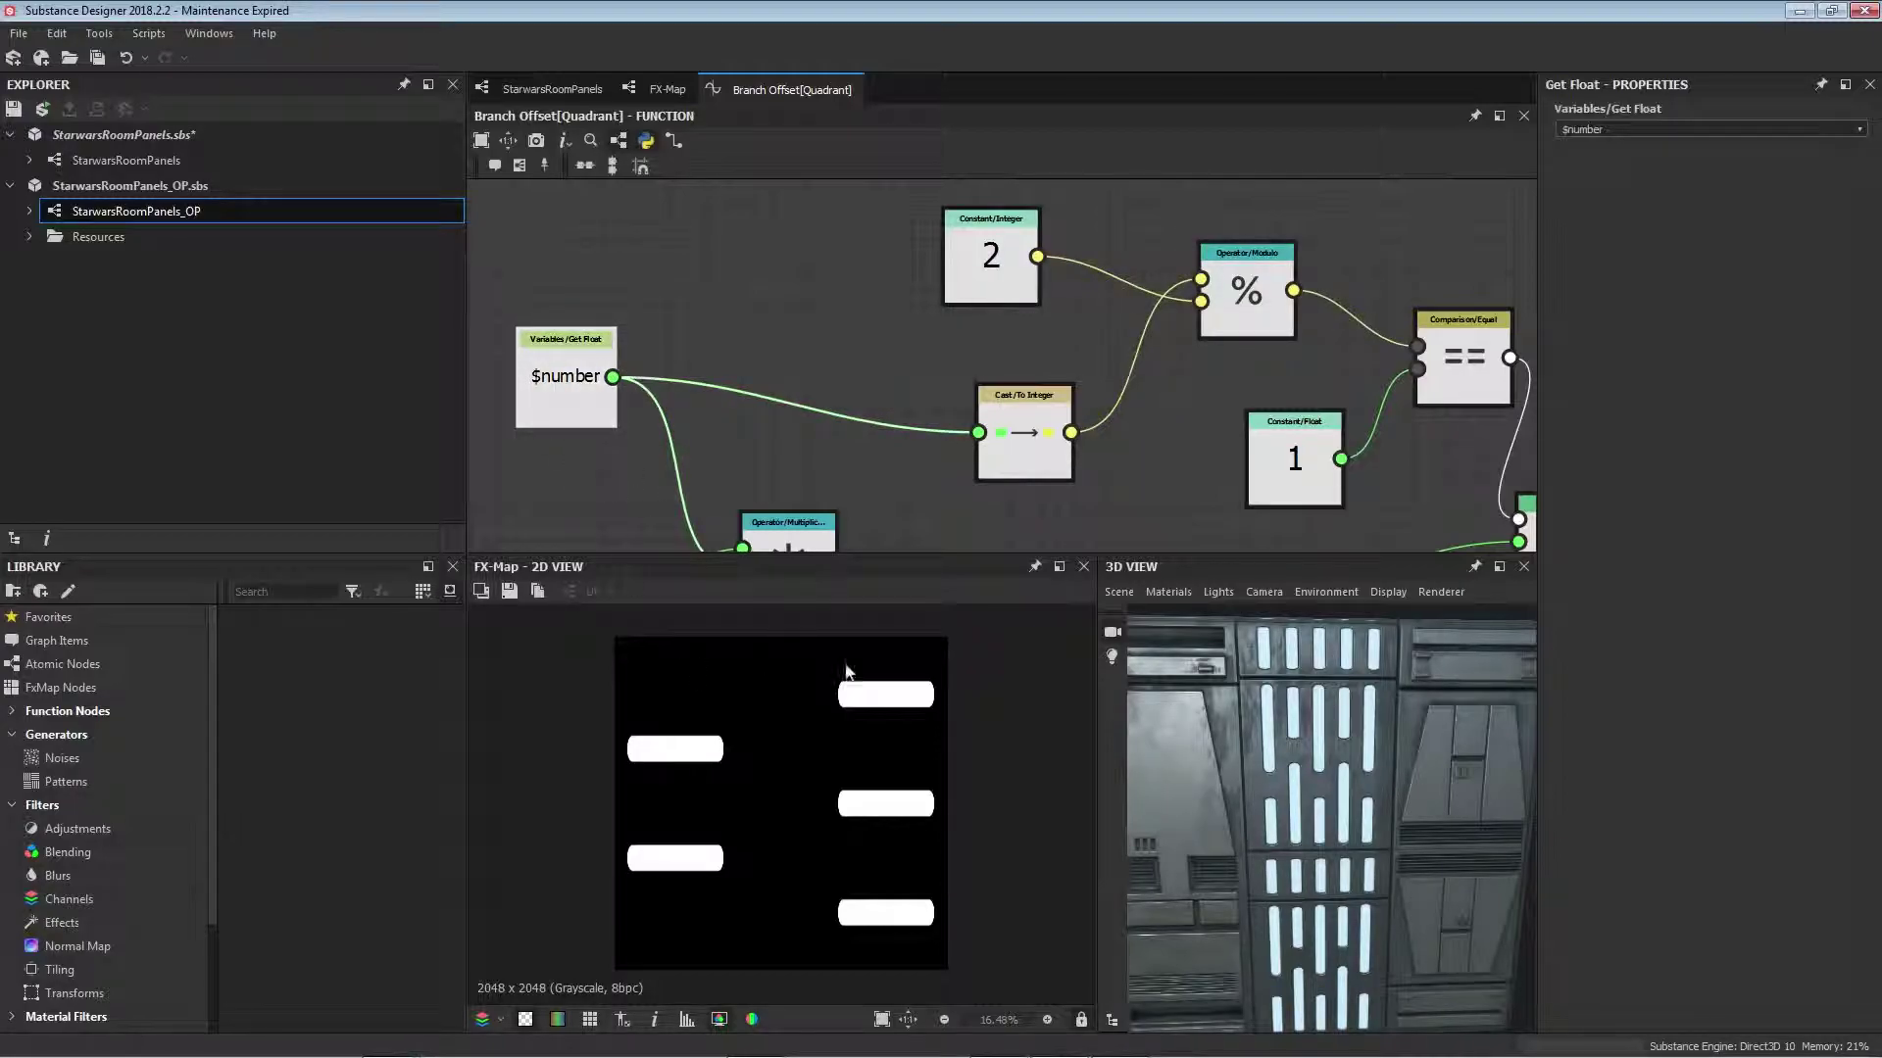
{"action": "middle_click_drag", "start_coordinate": [921, 376], "coordinate": [791, 376]}
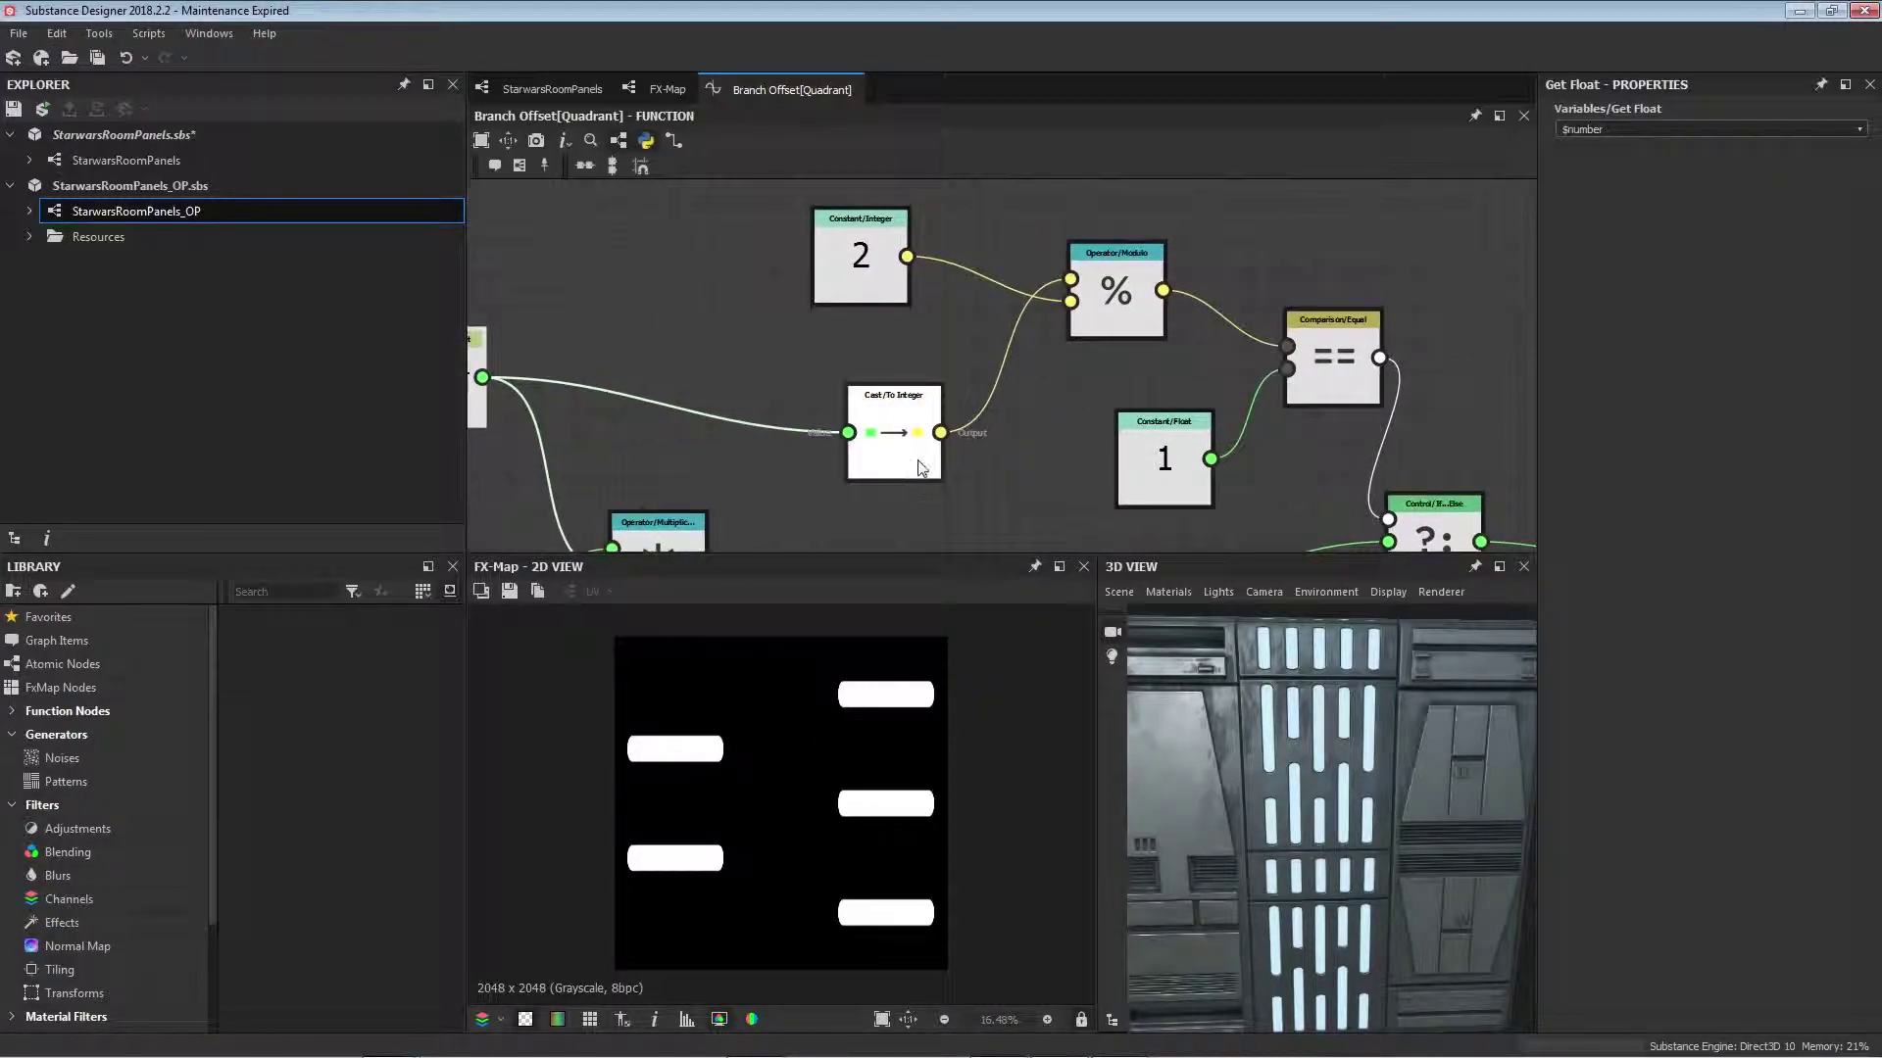
Step: Trace the $number value through the Cast To Integer, Modulo and Equal nodes to the If...Else node
{"action": "middle_click_drag", "start_coordinate": [634, 413], "coordinate": [823, 408]}
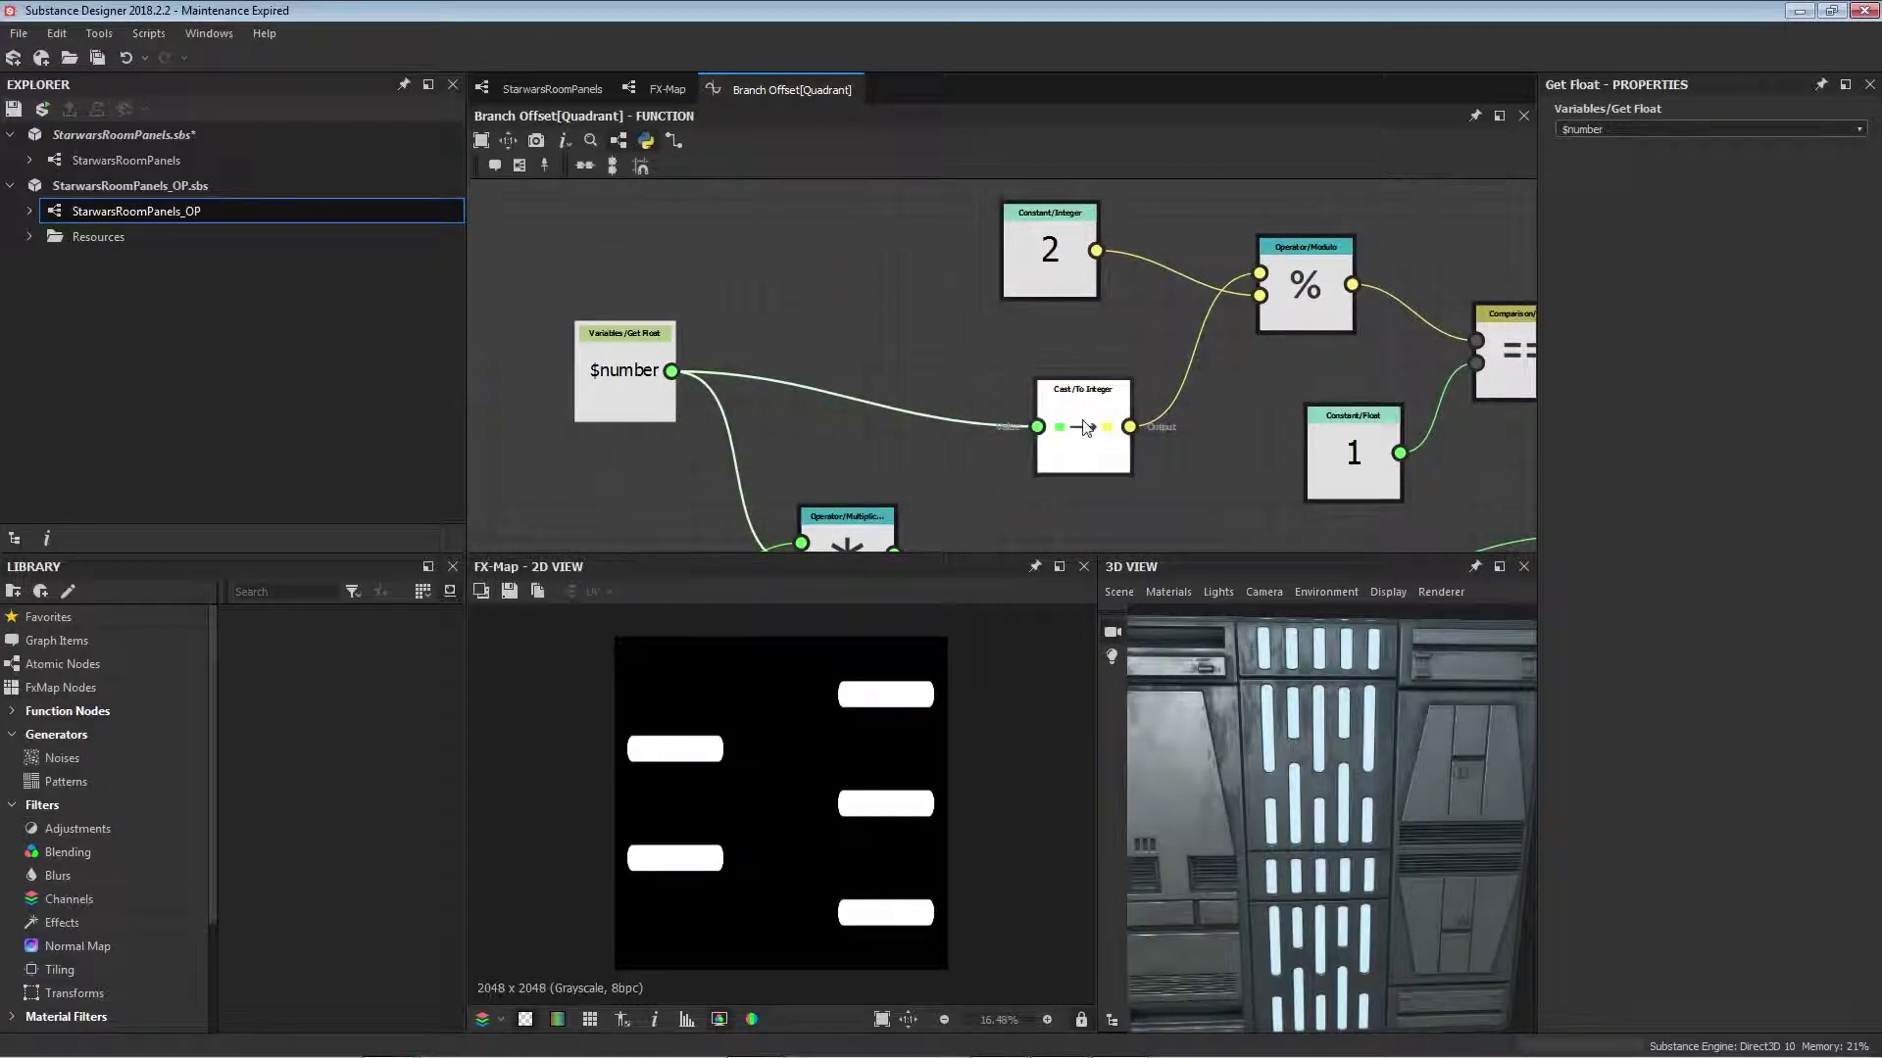
{"action": "middle_click_drag", "start_coordinate": [1152, 368], "coordinate": [854, 443]}
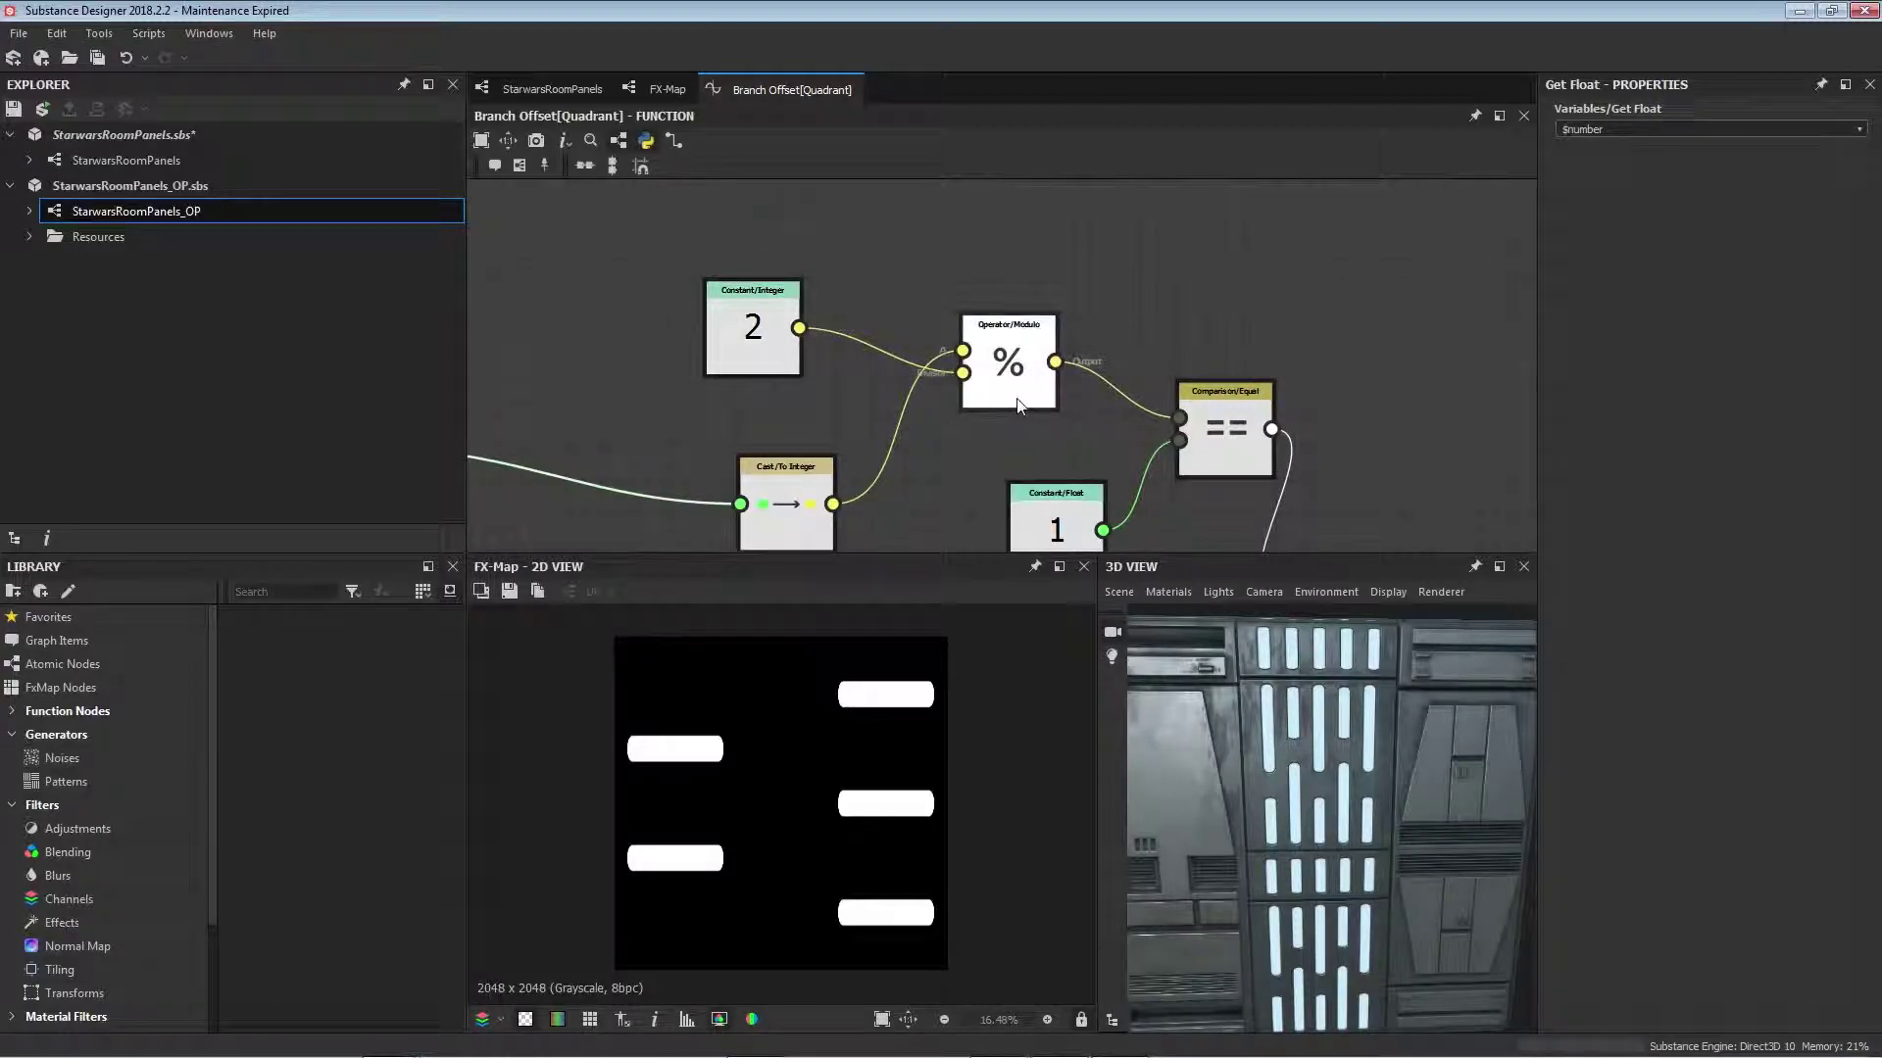
{"action": "middle_click_drag", "start_coordinate": [1068, 392], "coordinate": [905, 343]}
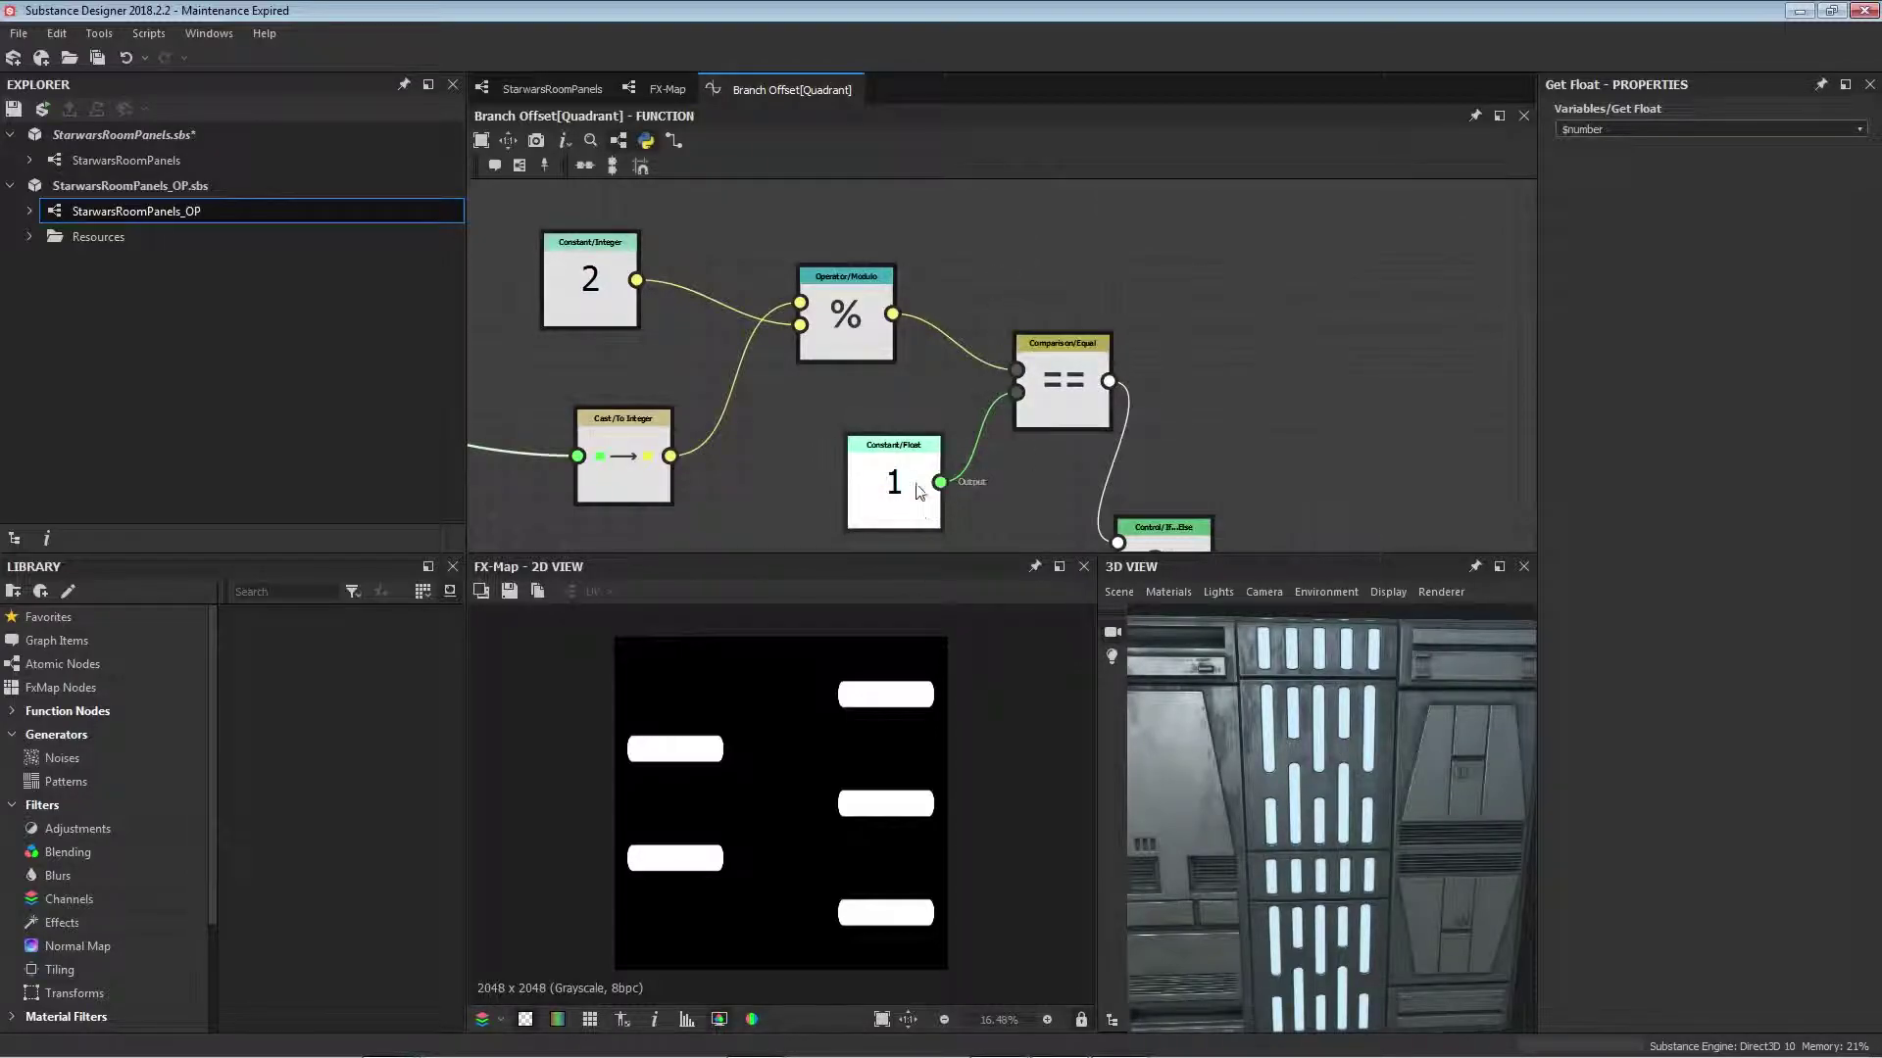
{"action": "middle_click_drag", "start_coordinate": [1023, 447], "coordinate": [916, 274]}
{"action": "scroll", "coordinate": [1058, 416], "scroll_direction": "down", "scroll_amount": 2}
{"action": "middle_click_drag", "start_coordinate": [1057, 410], "coordinate": [1080, 489]}
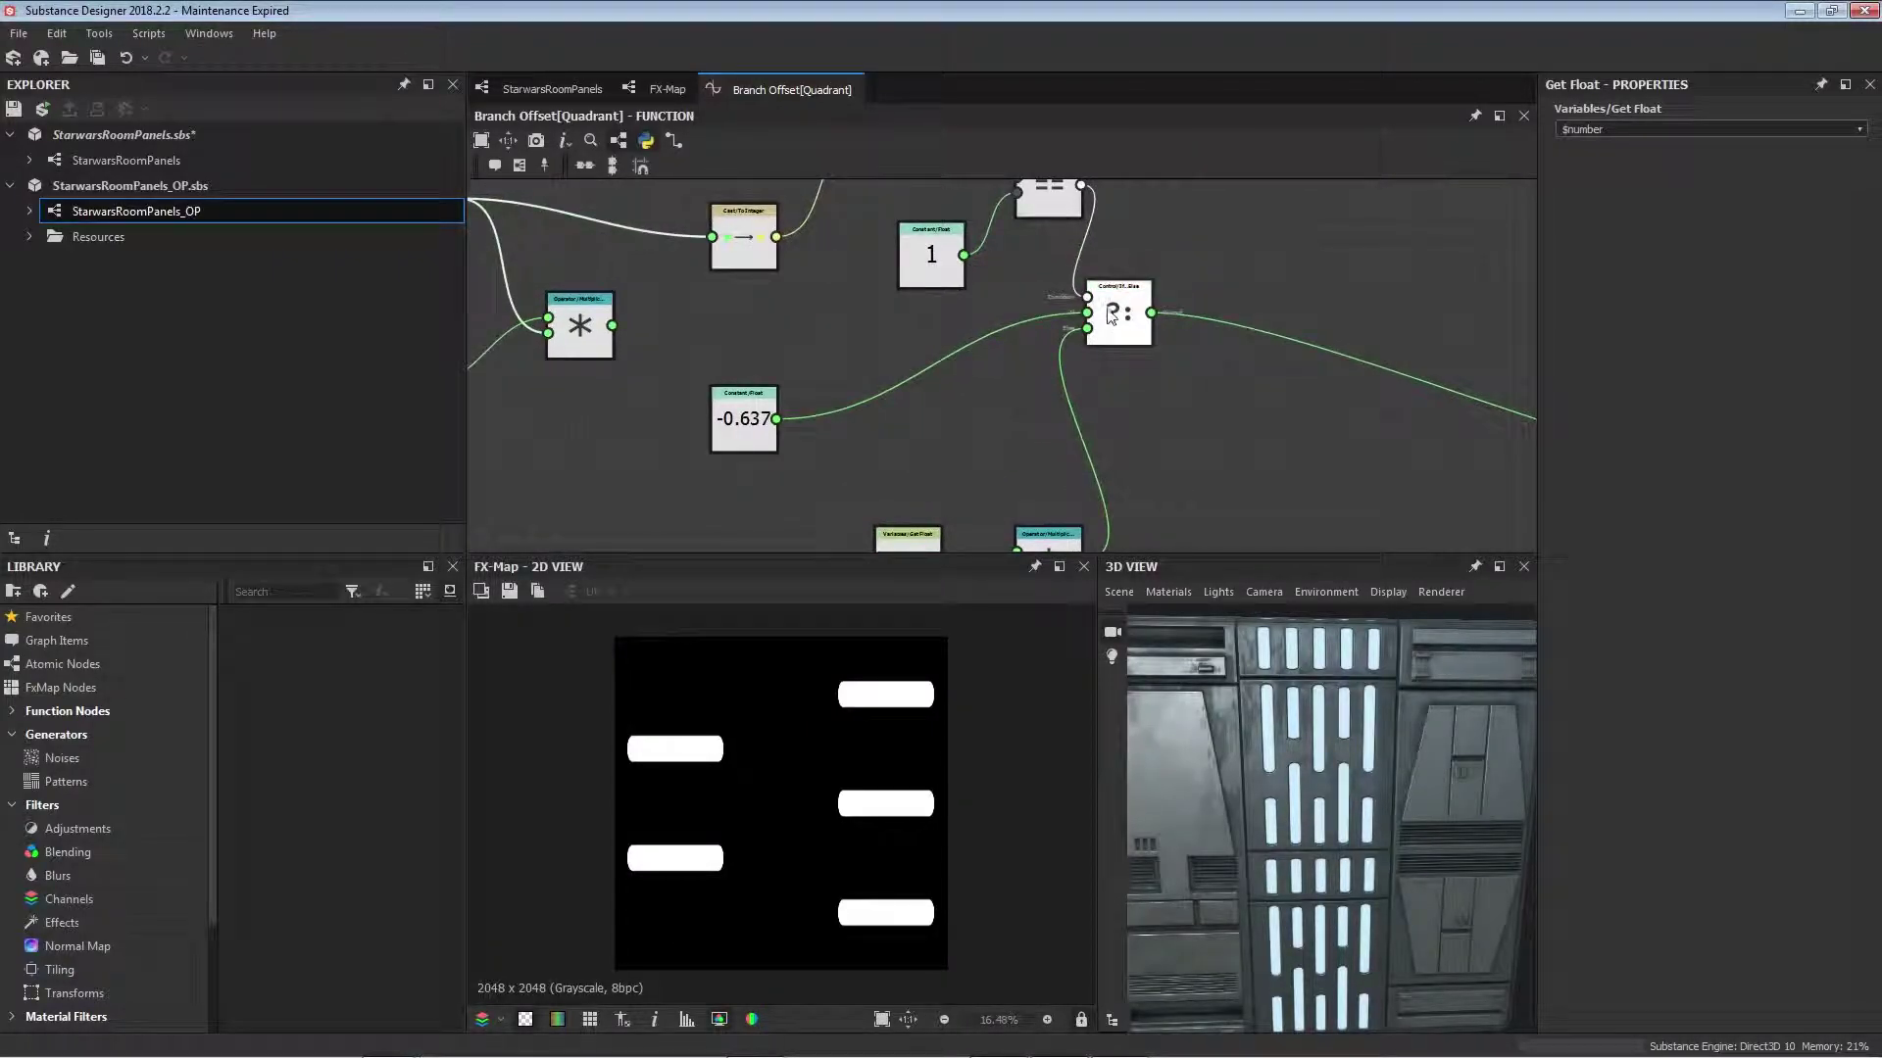
{"action": "middle_click_drag", "start_coordinate": [1111, 400], "coordinate": [978, 537]}
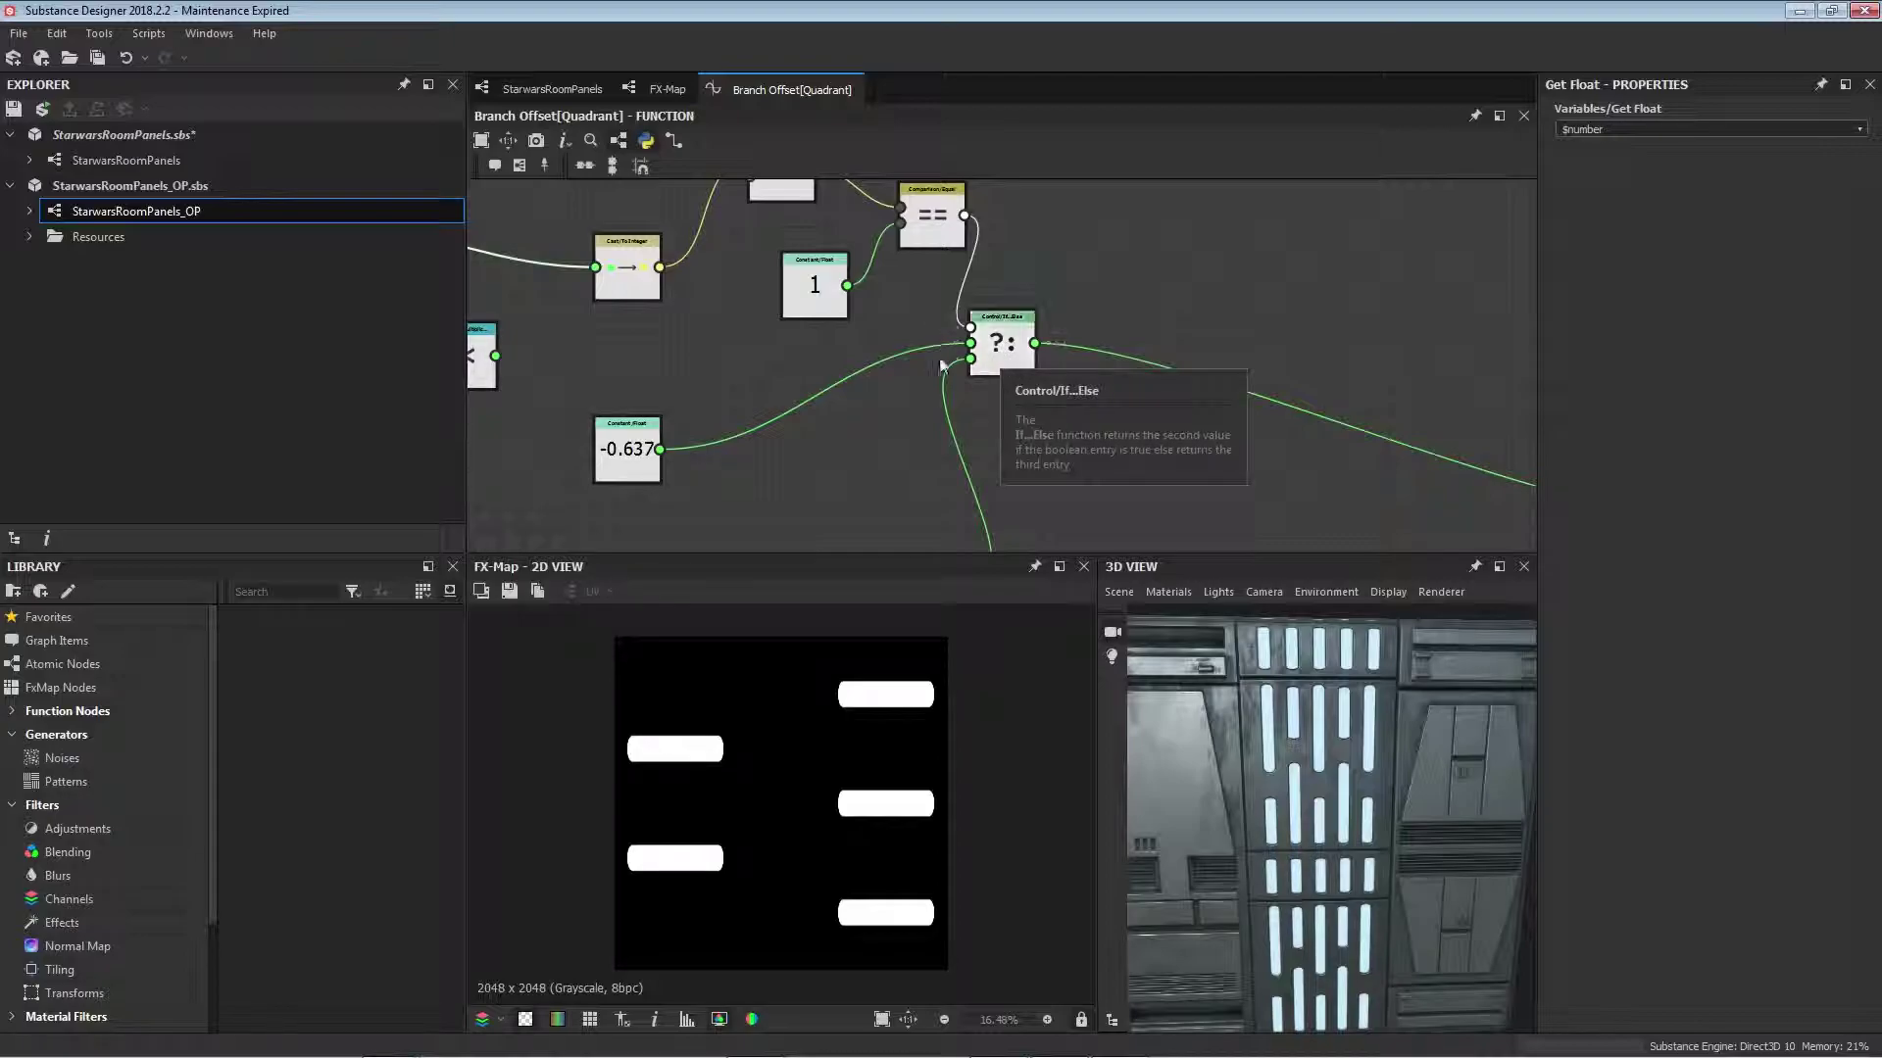
Step: Select the Vector Float2 node and examine the $number multiplication by 0.165 that feeds its second input
{"action": "middle_click_drag", "start_coordinate": [1257, 412], "coordinate": [876, 340]}
{"action": "left_click", "coordinate": [1328, 458]}
{"action": "scroll", "coordinate": [1323, 457], "scroll_direction": "down", "scroll_amount": 4}
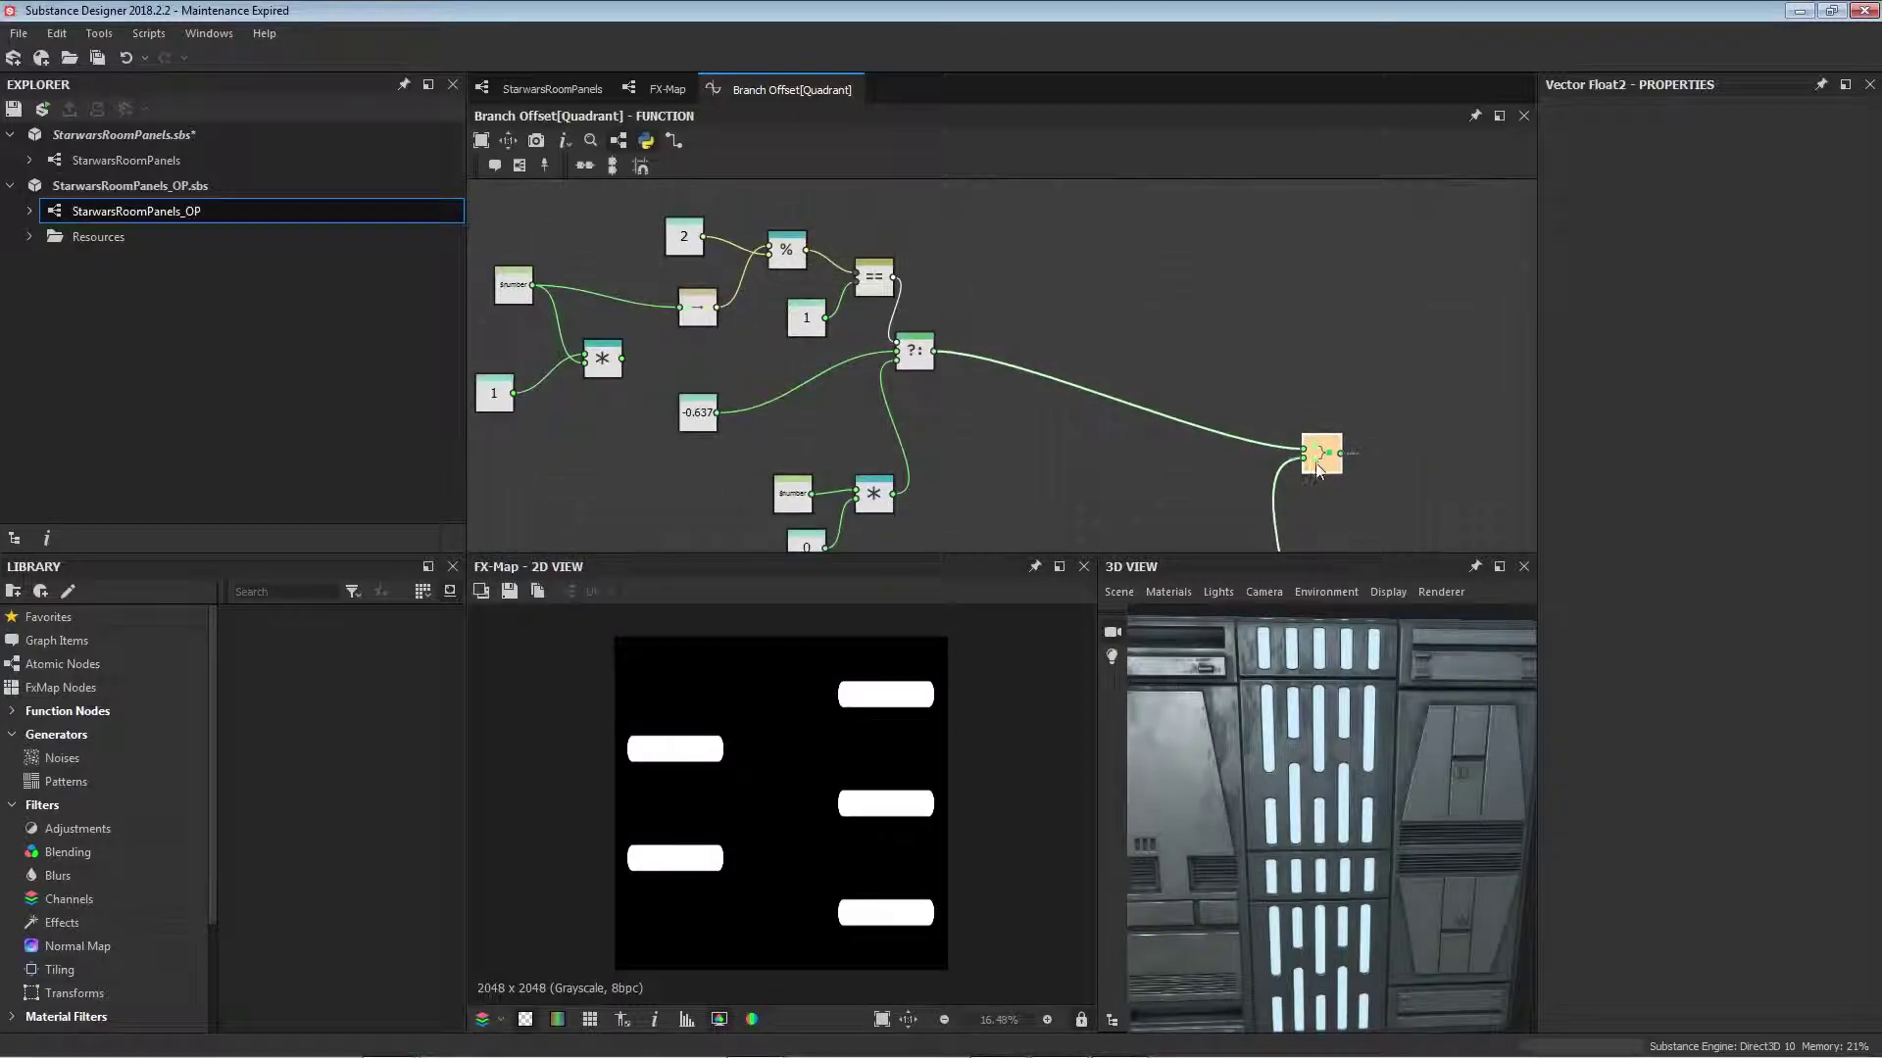
{"action": "middle_click_drag", "start_coordinate": [1354, 488], "coordinate": [1138, 357]}
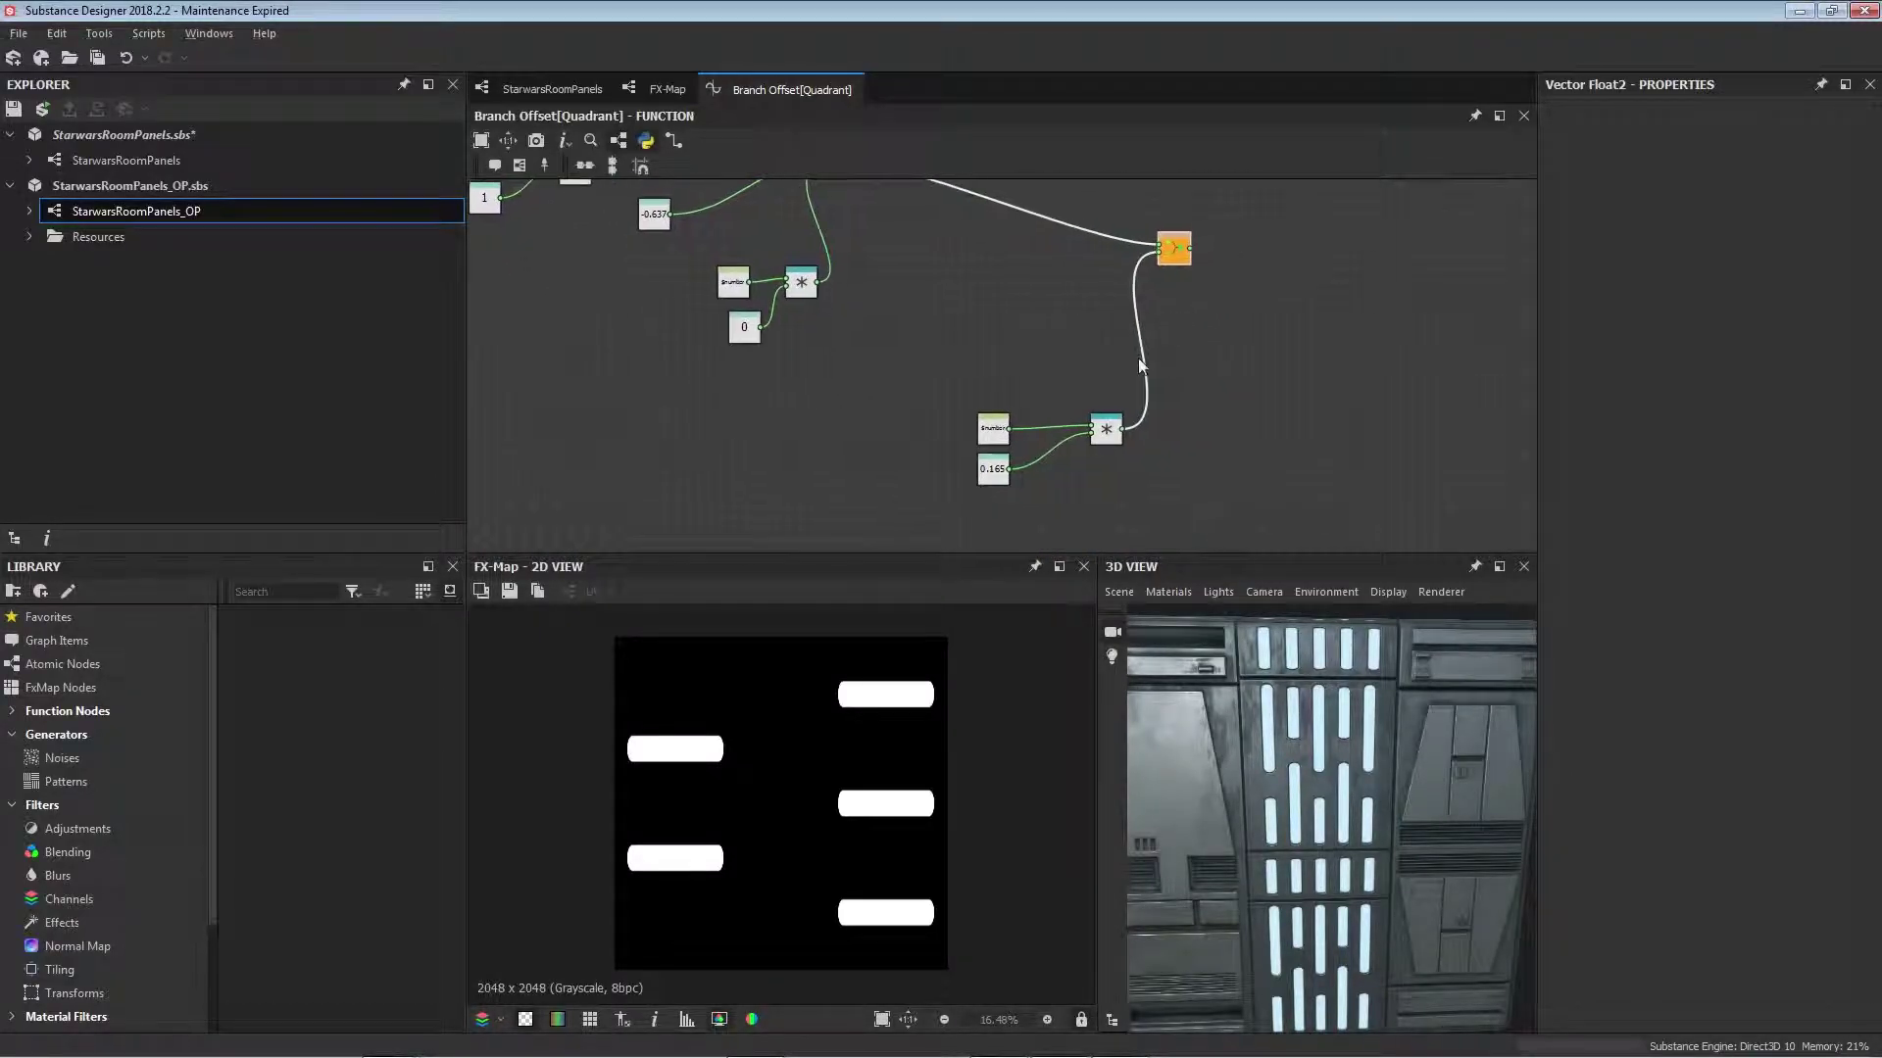
{"action": "scroll", "coordinate": [1039, 460], "scroll_direction": "up", "scroll_amount": 2}
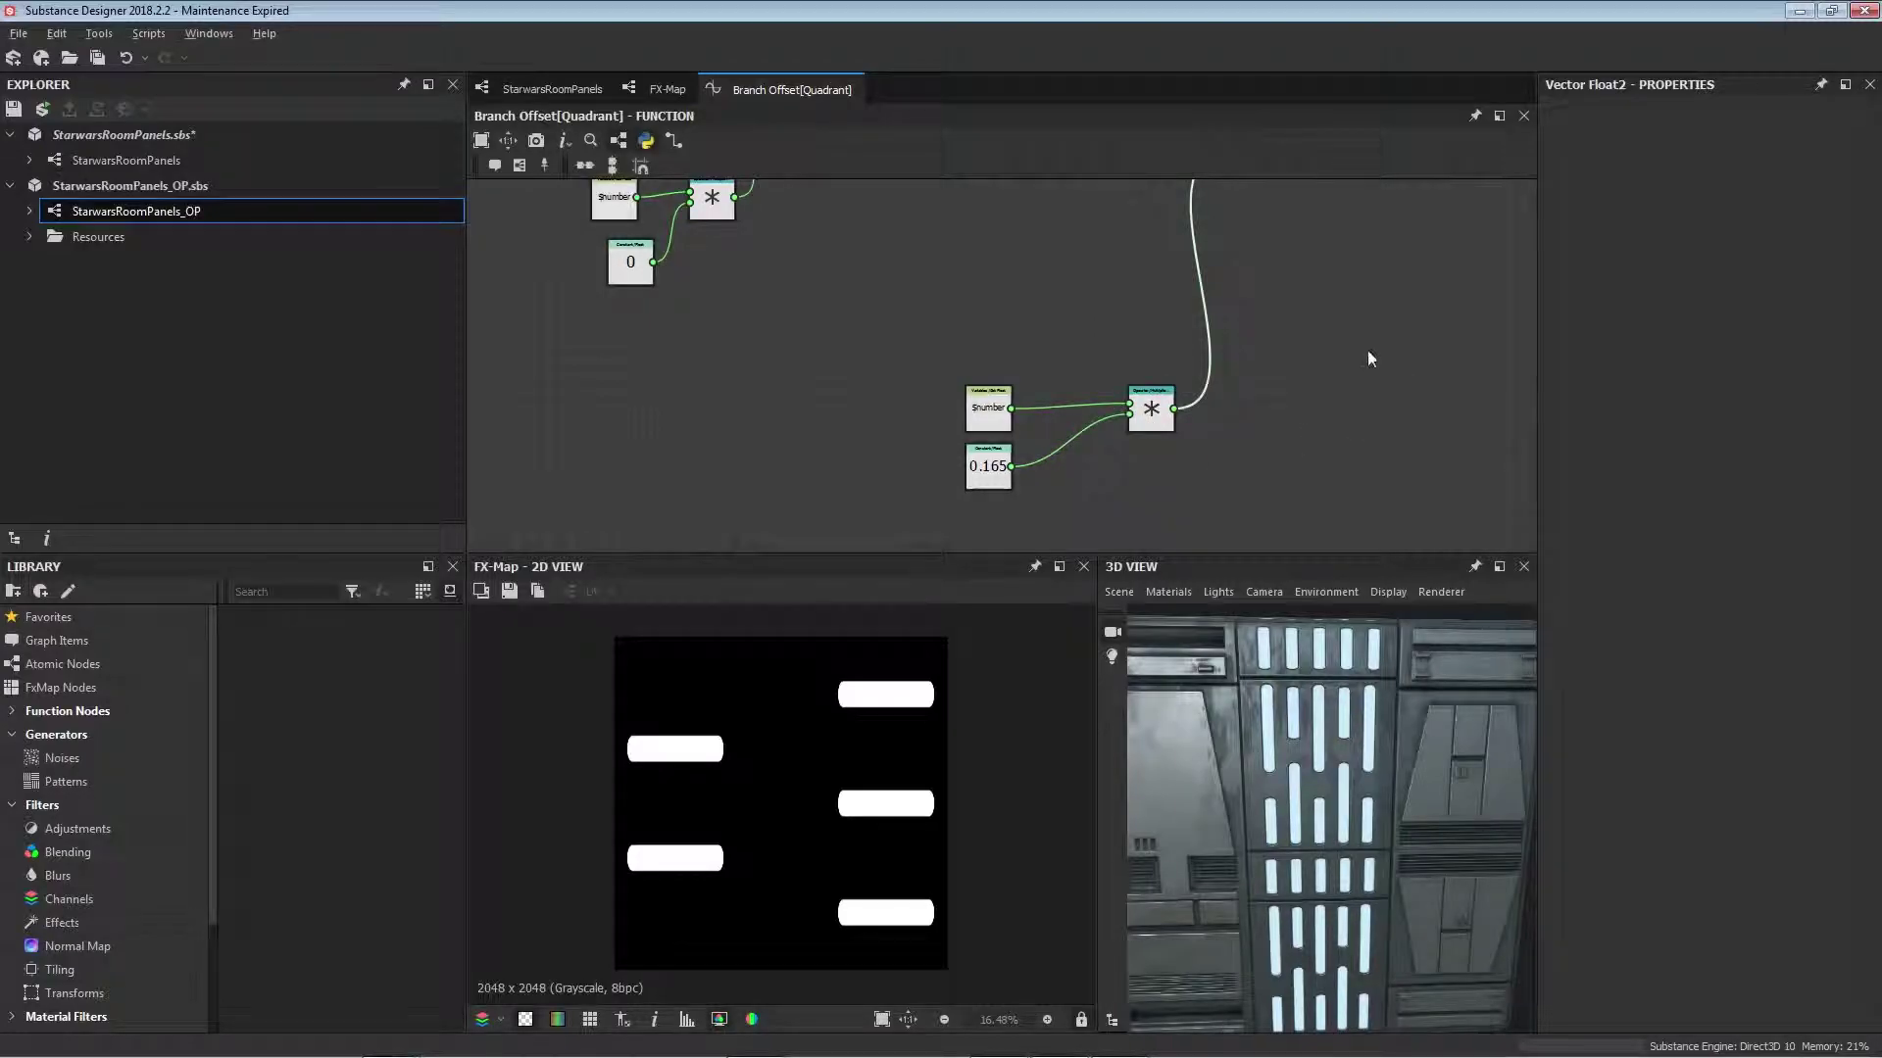
{"action": "middle_click_drag", "start_coordinate": [1372, 358], "coordinate": [1167, 470]}
Step: Return to the StarwarsRoomPanels graph and compare the upper and lower FX-Map outputs with their Blend in 2D
{"action": "left_click", "coordinate": [666, 89]}
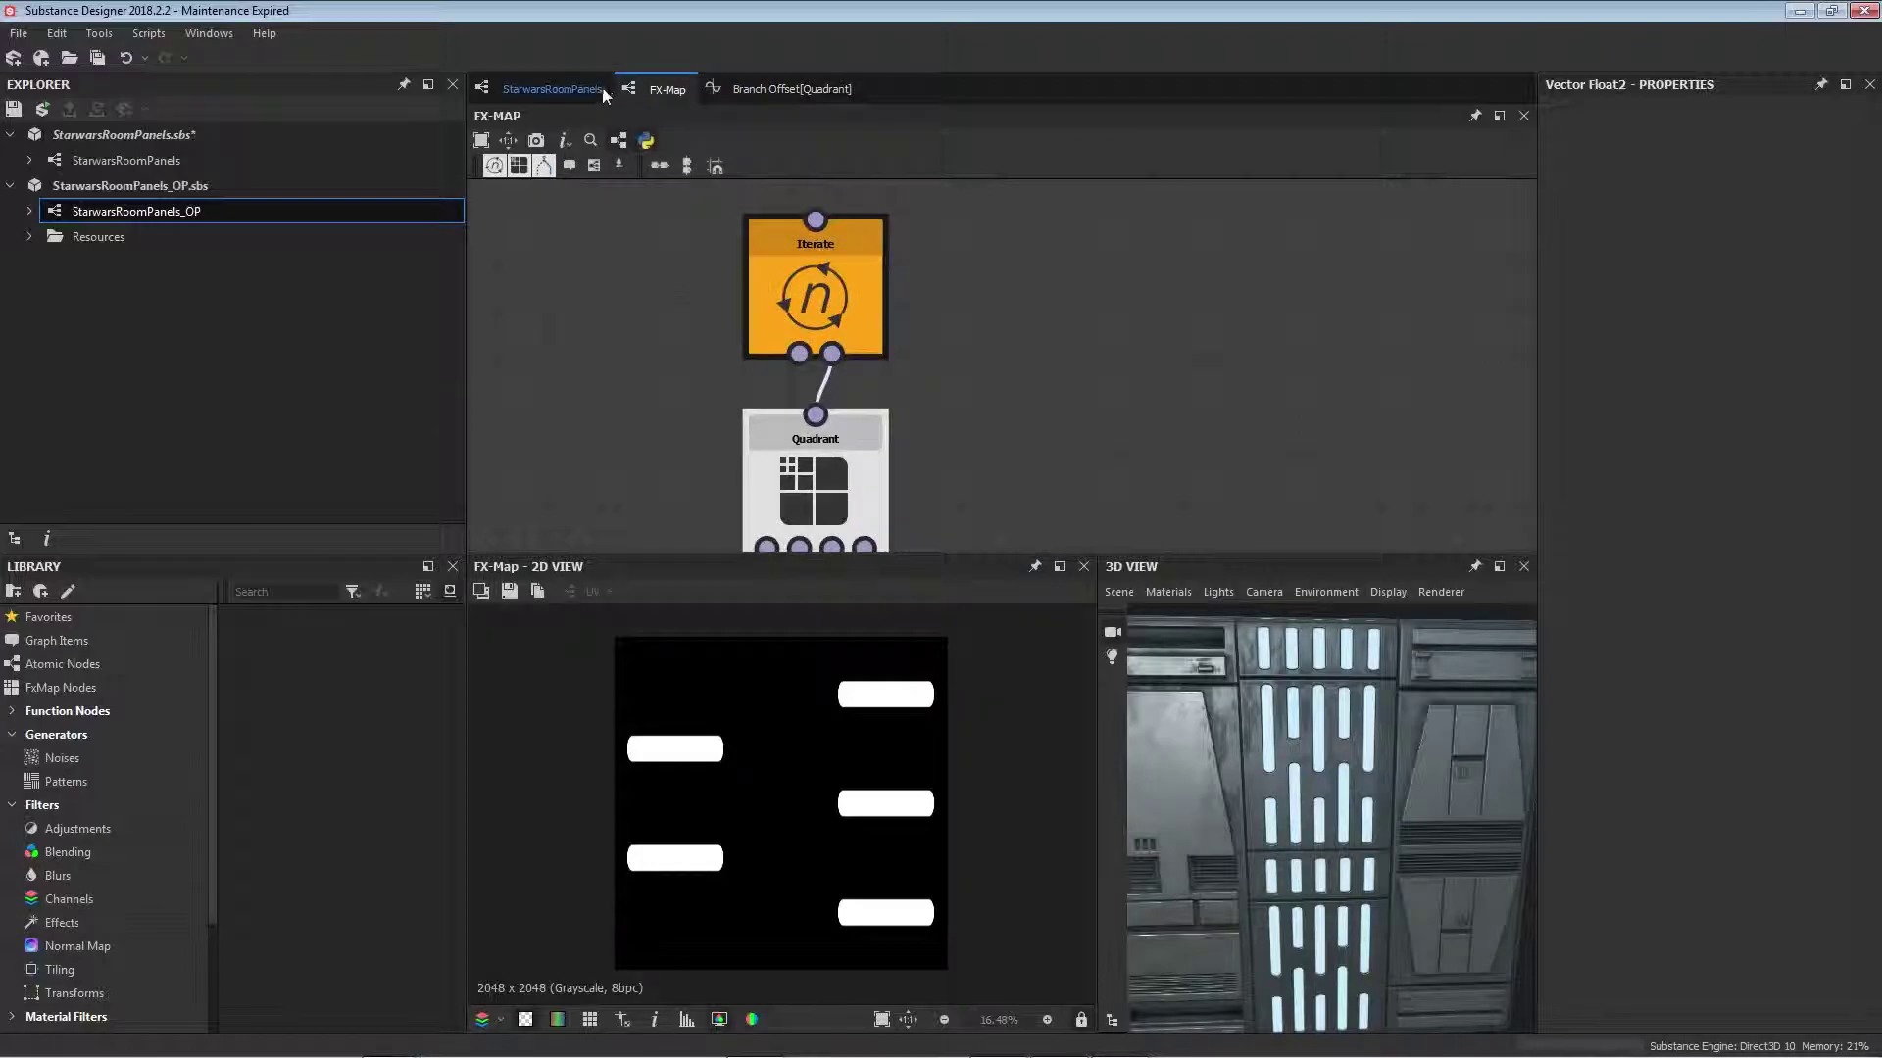
{"action": "left_click", "coordinate": [552, 89]}
{"action": "middle_click_drag", "start_coordinate": [952, 512], "coordinate": [951, 474]}
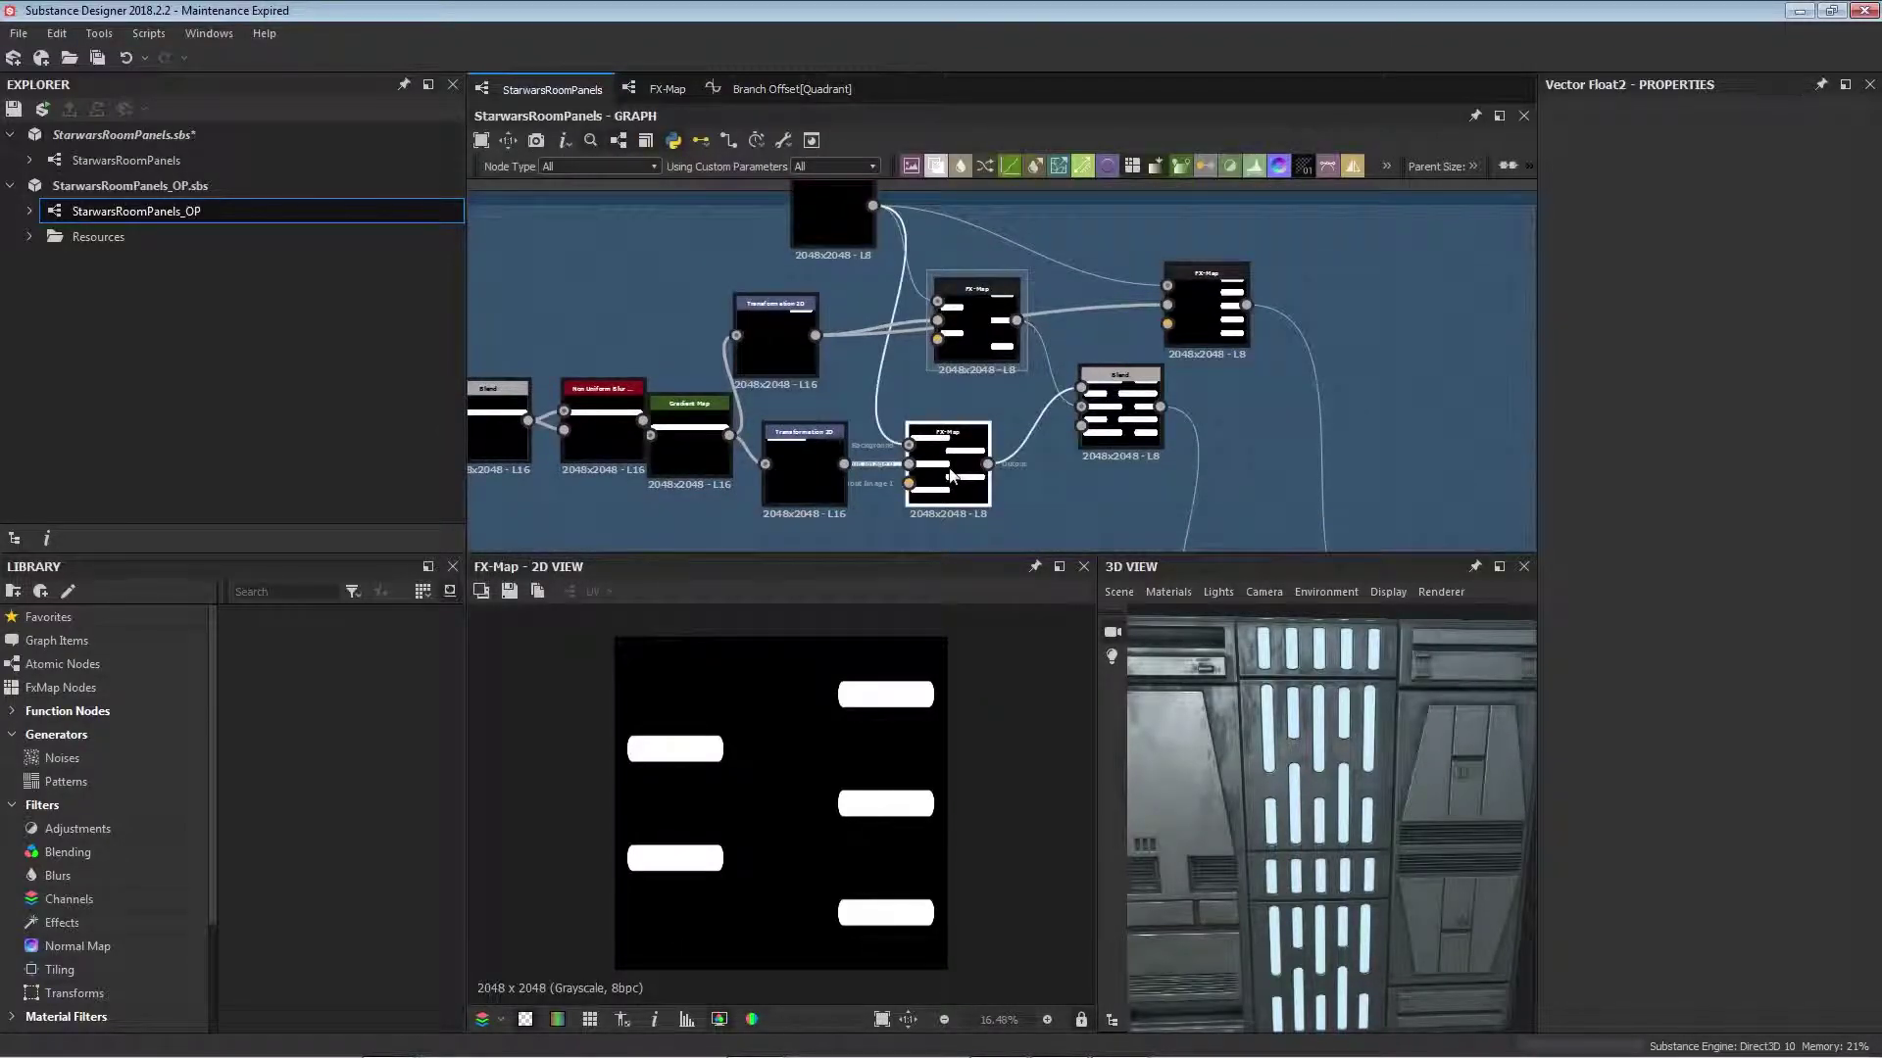
{"action": "left_click", "coordinate": [951, 475]}
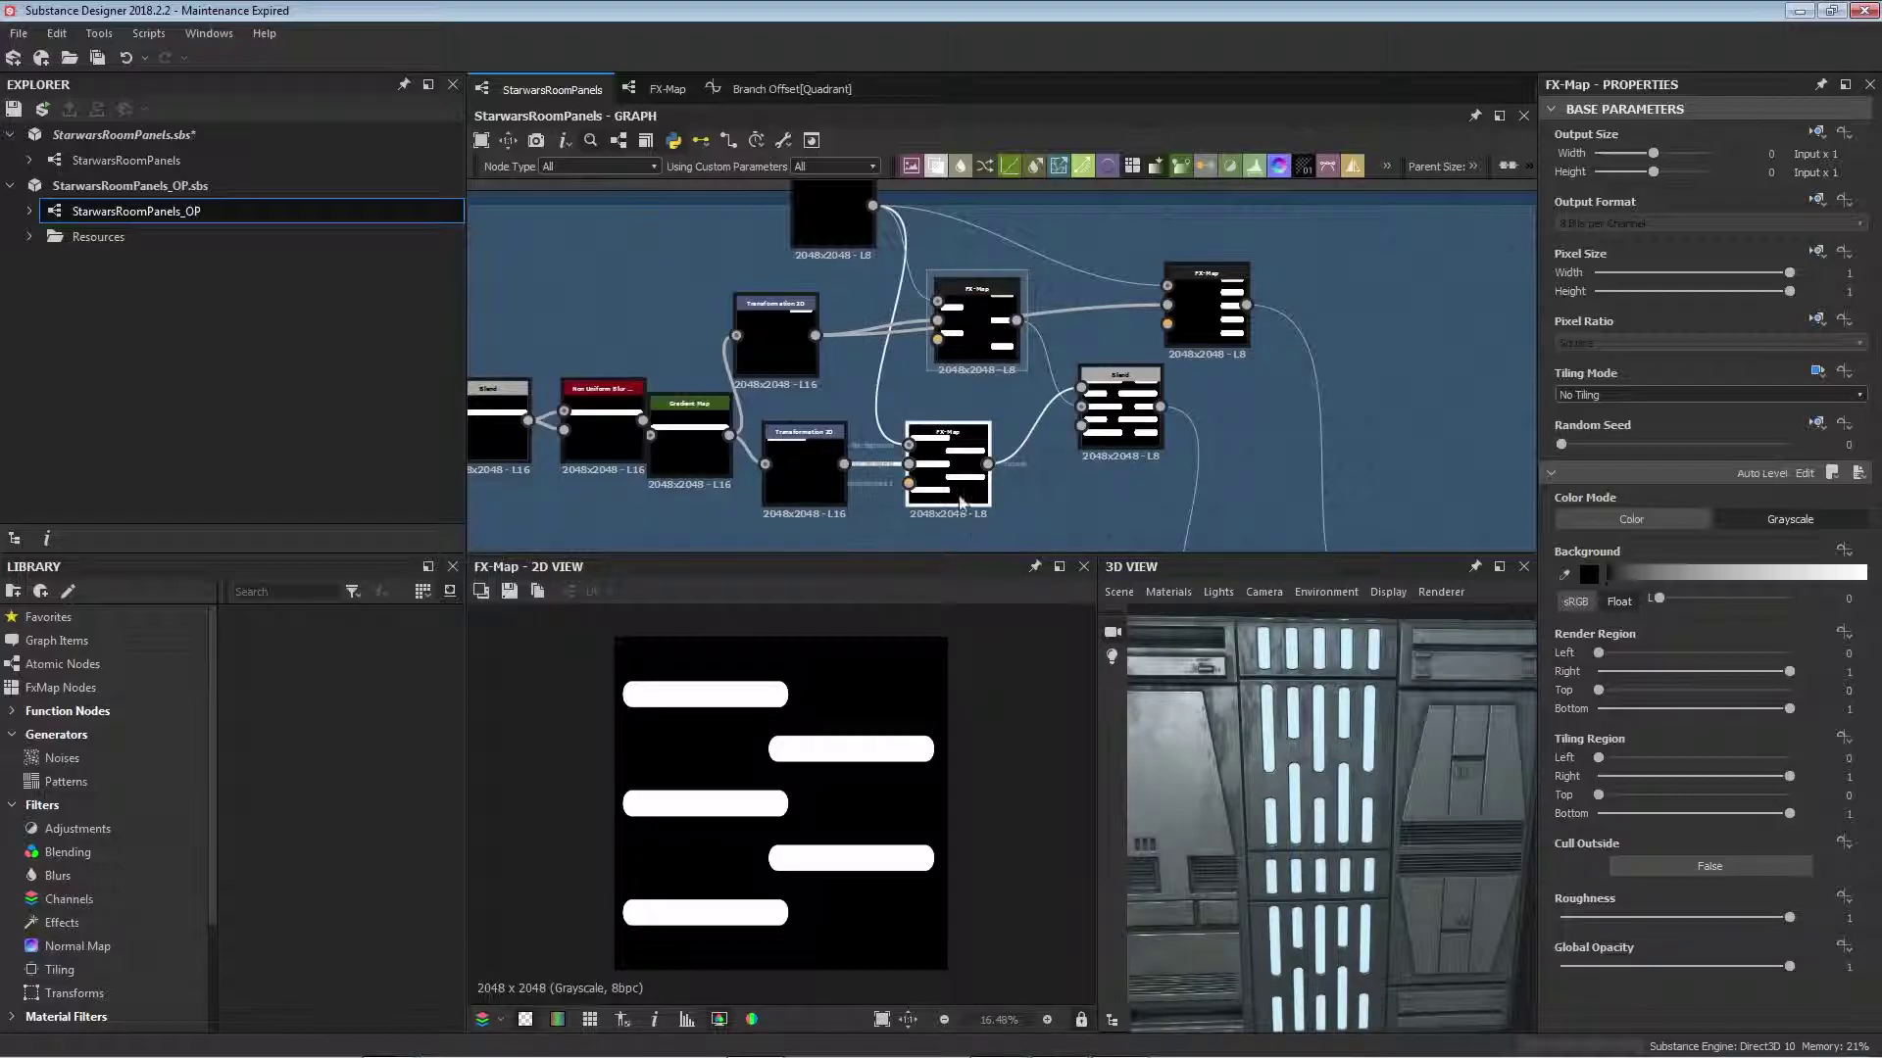
{"action": "double_click", "coordinate": [974, 326]}
{"action": "double_click", "coordinate": [952, 467]}
{"action": "middle_click_drag", "start_coordinate": [1102, 323], "coordinate": [899, 369]}
{"action": "double_click", "coordinate": [917, 459]}
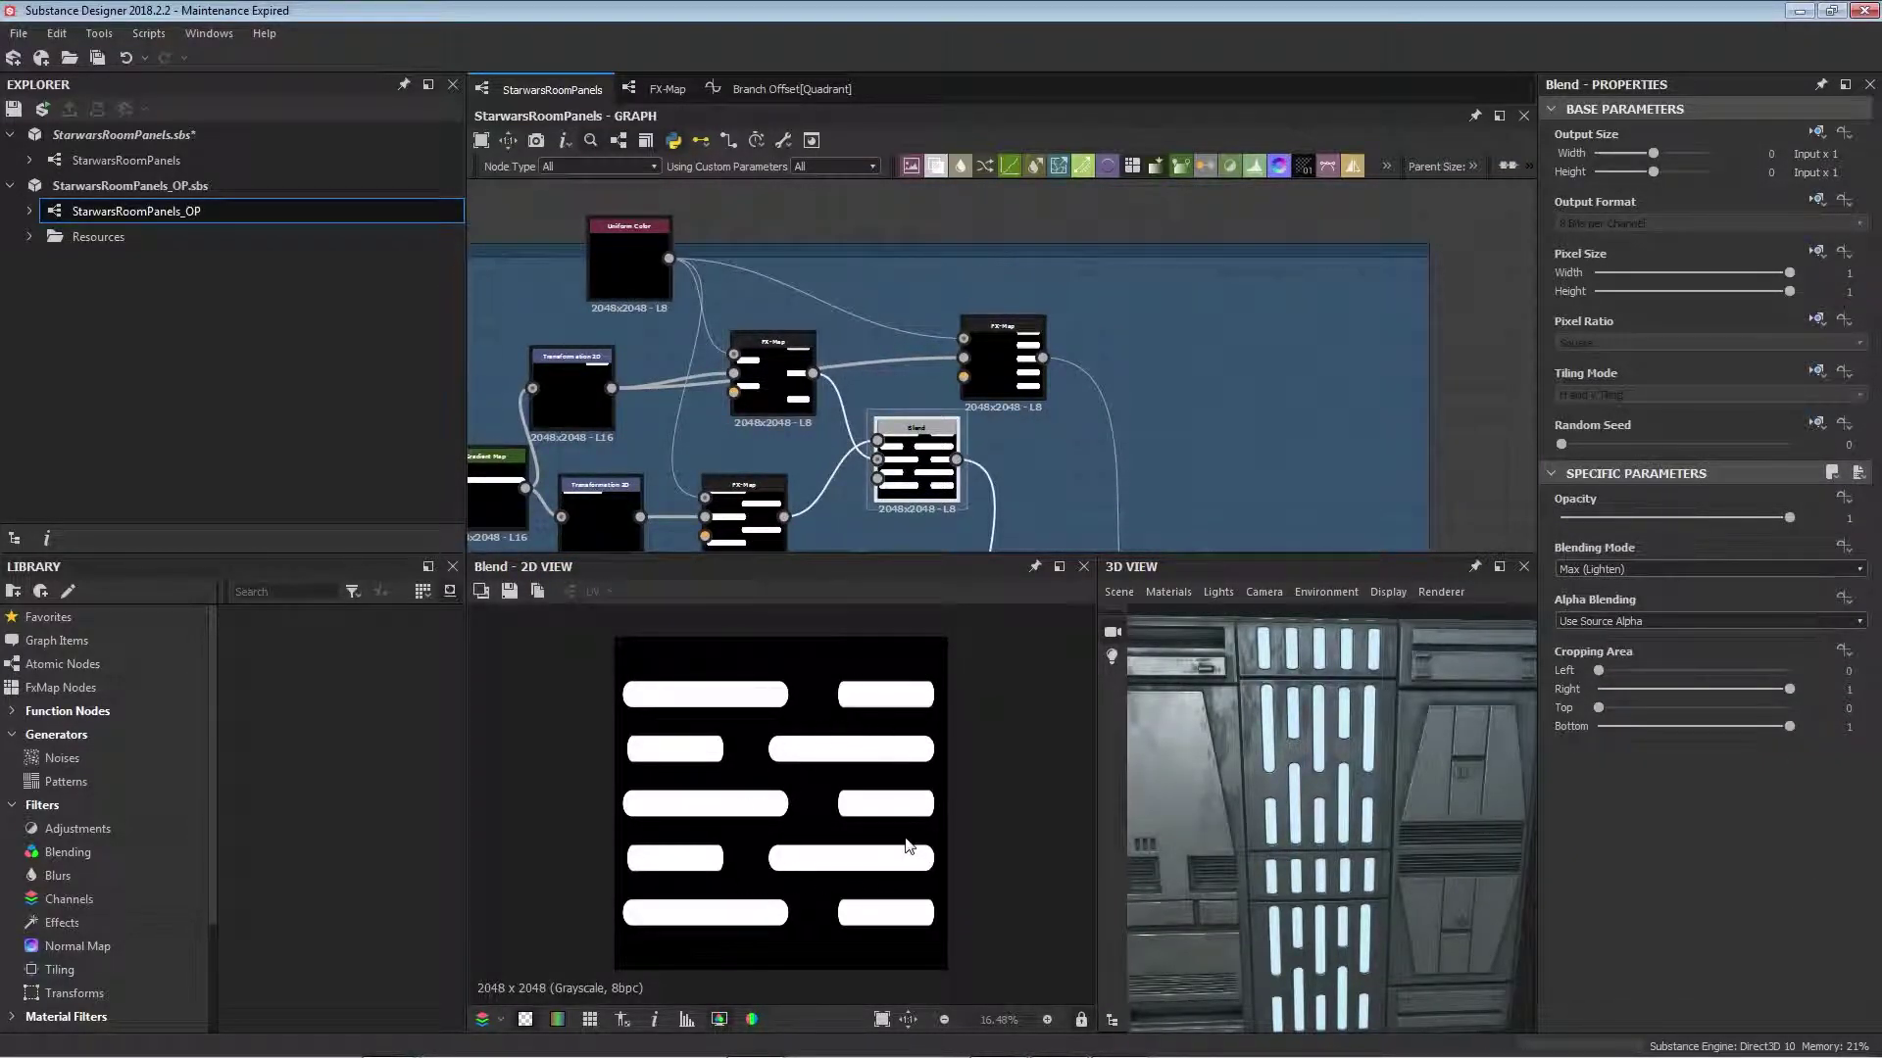
Step: Show the third FX-Map's output in 2D, followed by the two Transformation 2D nodes placing the strips
{"action": "middle_click_drag", "start_coordinate": [1026, 416], "coordinate": [1099, 404]}
{"action": "double_click", "coordinate": [1078, 347]}
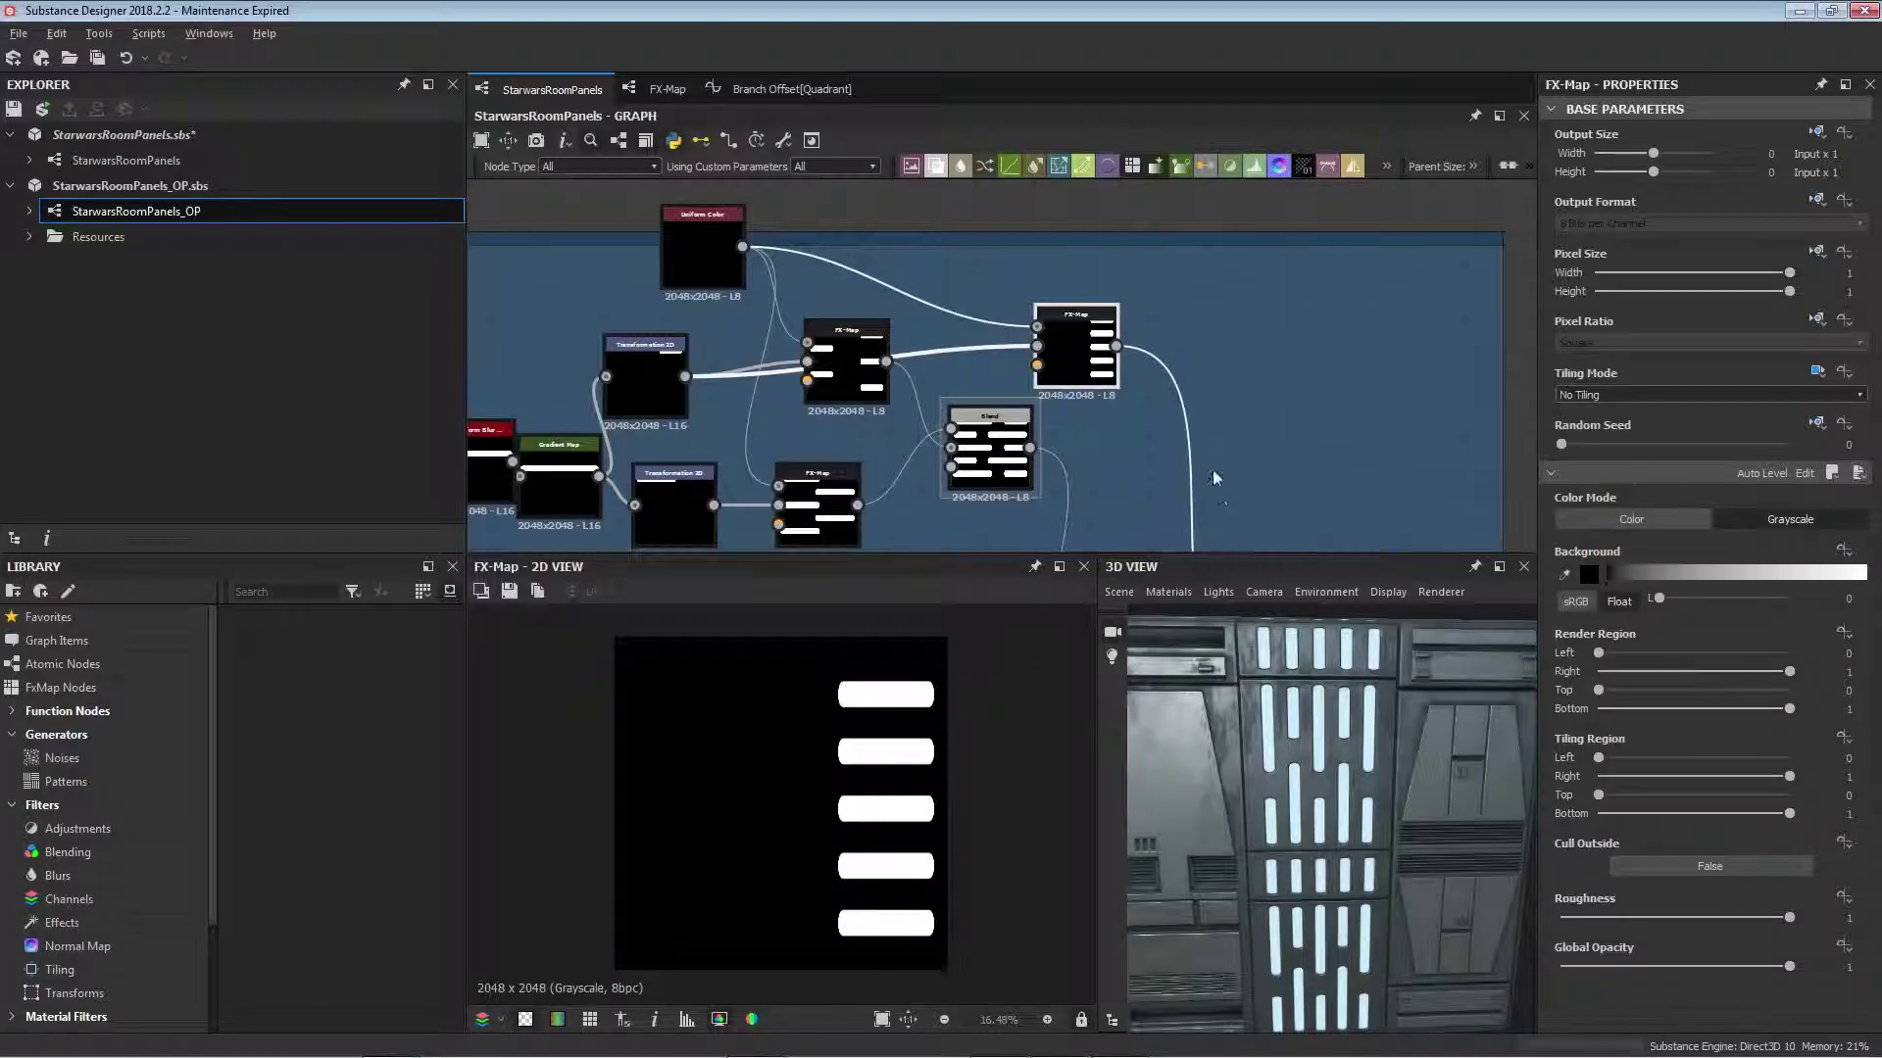
{"action": "middle_click_drag", "start_coordinate": [1213, 469], "coordinate": [1103, 251]}
{"action": "scroll", "coordinate": [1105, 259], "scroll_direction": "down", "scroll_amount": 2}
{"action": "middle_click_drag", "start_coordinate": [1010, 209], "coordinate": [967, 339]}
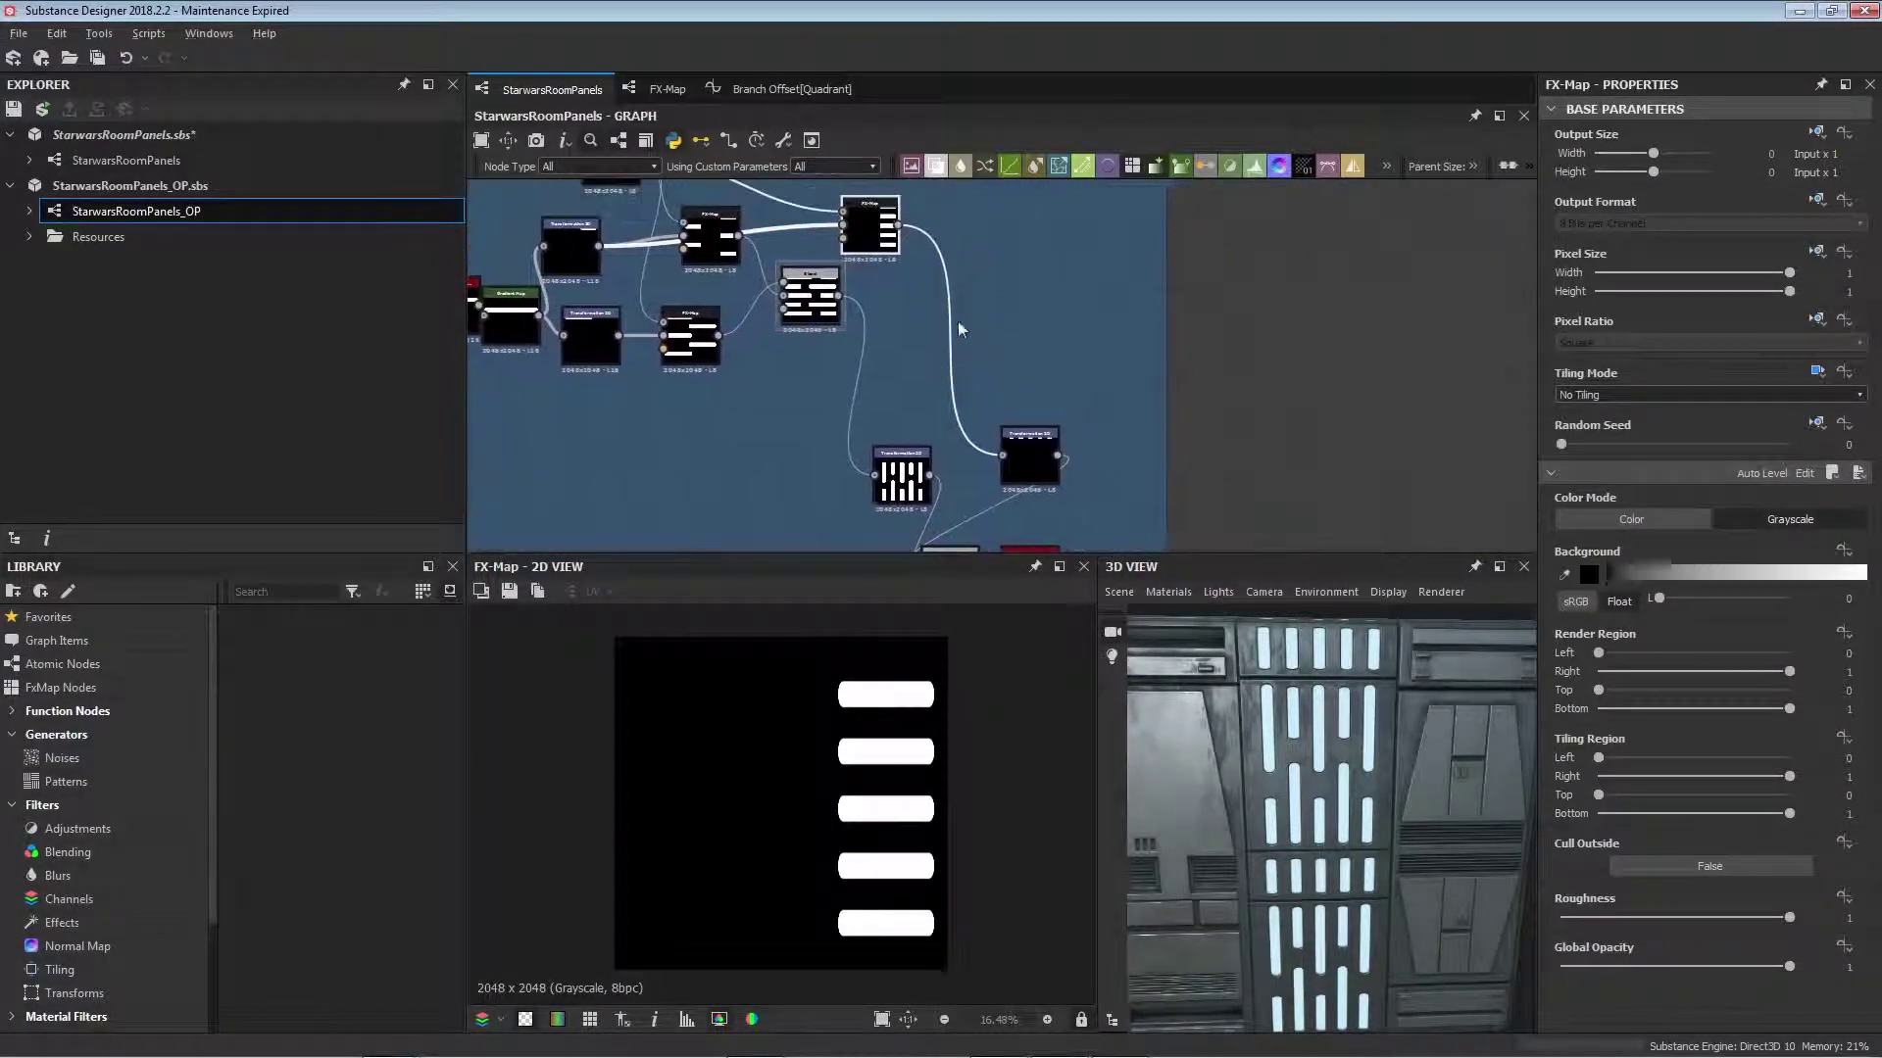
{"action": "left_click", "coordinate": [1031, 456]}
{"action": "left_click", "coordinate": [901, 475]}
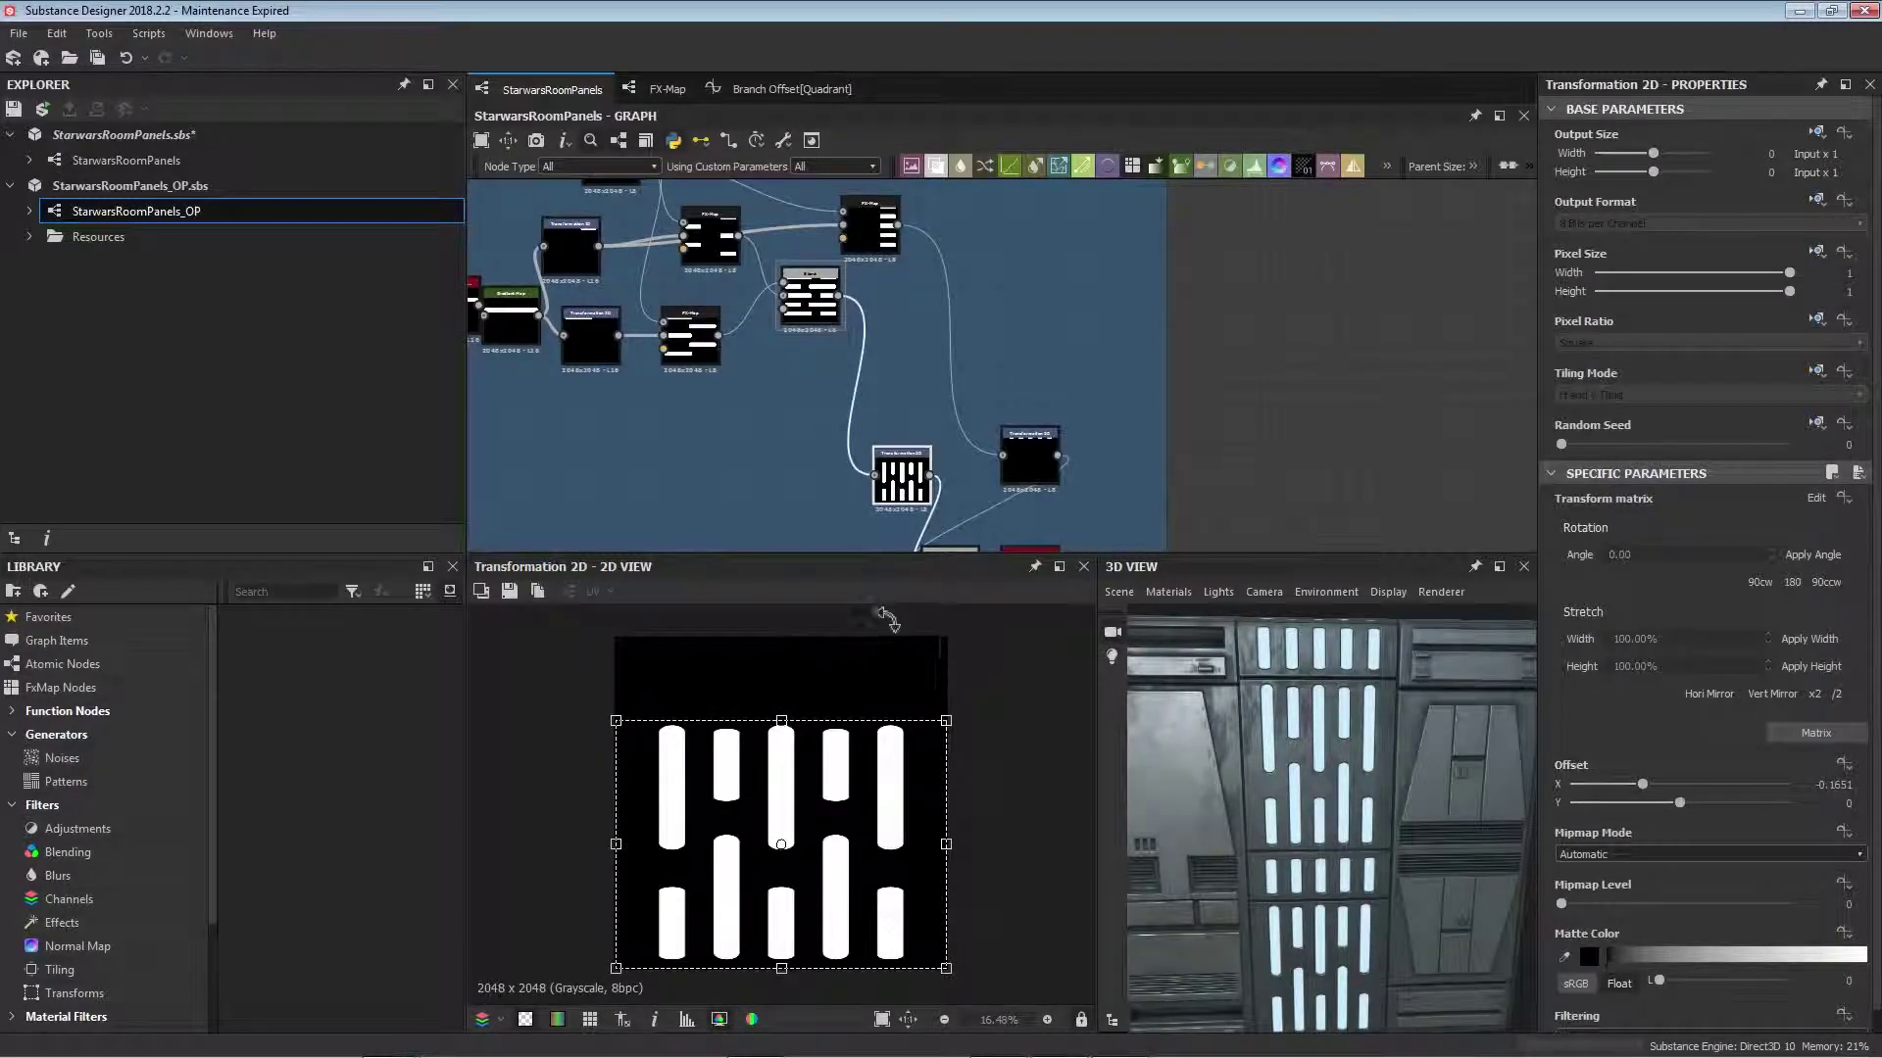
Step: Show the Max (Lighten) Blend and its Invert Grayscale output in 2D, and move that invert node away from the Blend
{"action": "middle_click_drag", "start_coordinate": [1141, 482], "coordinate": [1120, 283]}
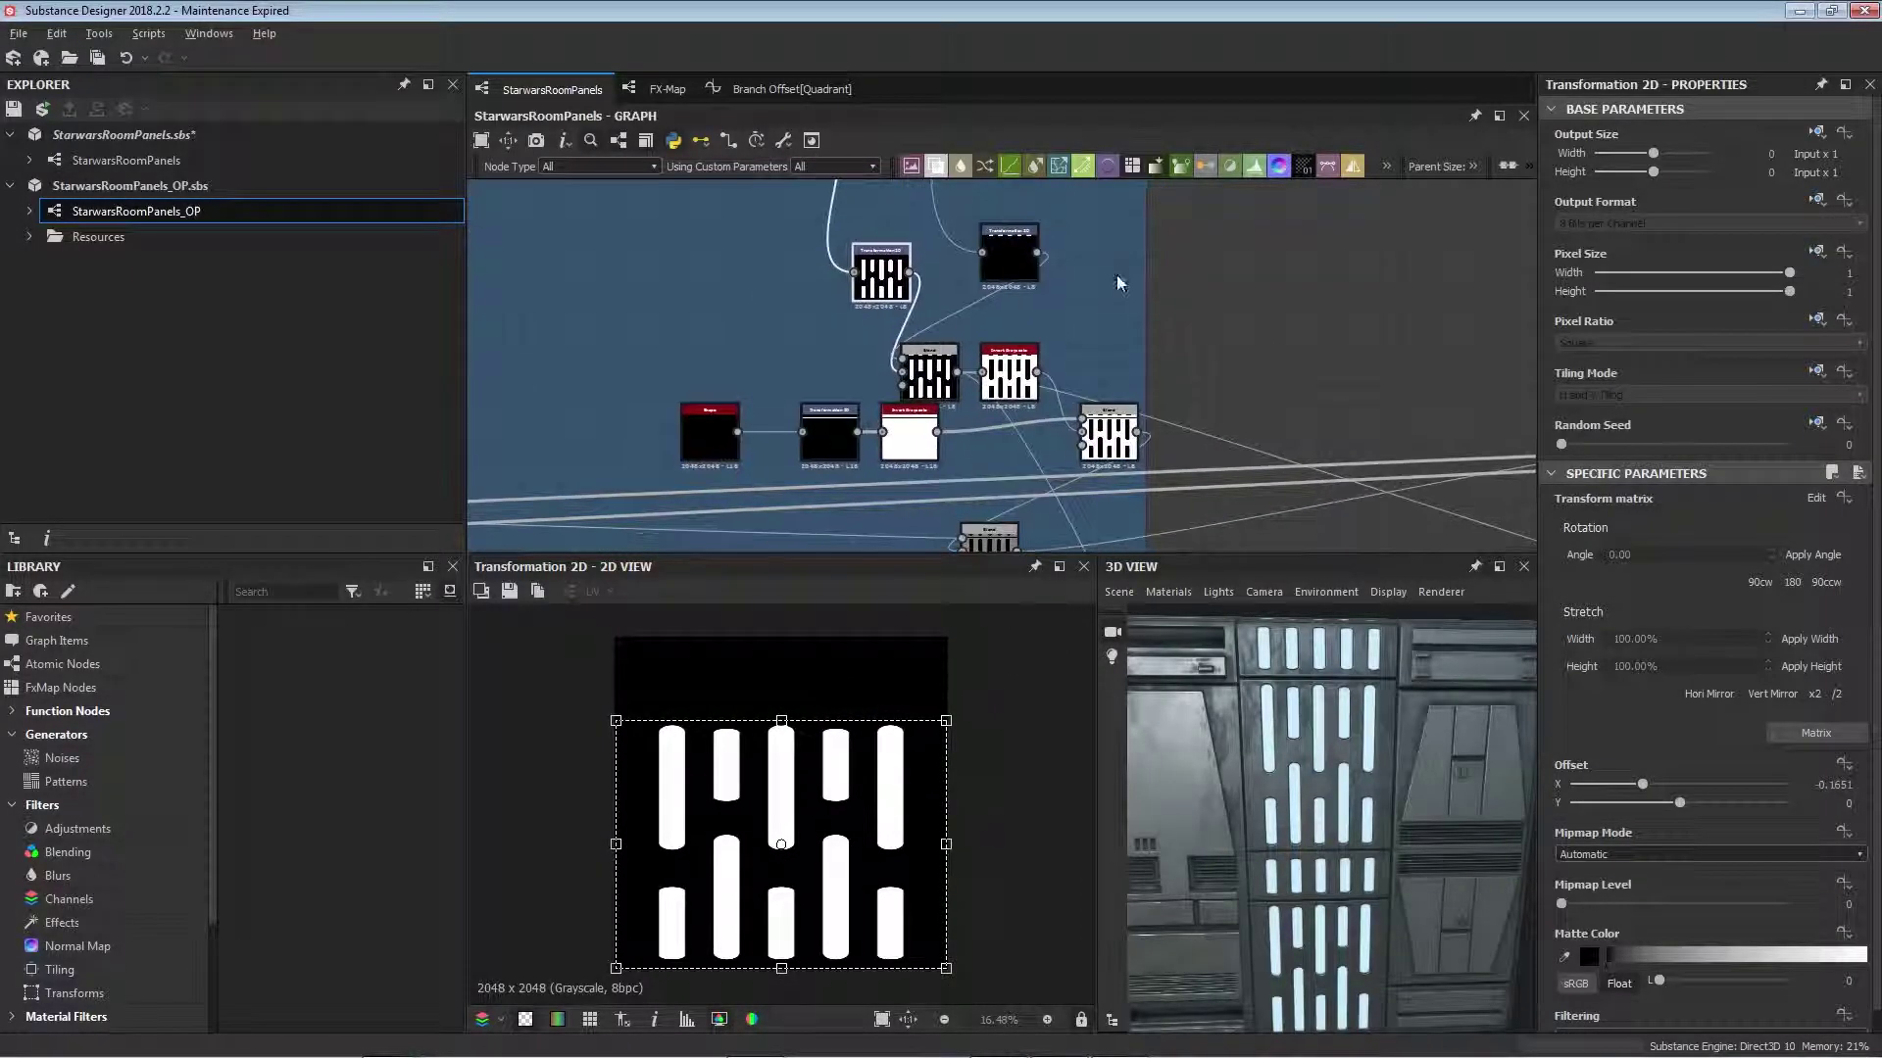
{"action": "left_click", "coordinate": [934, 382]}
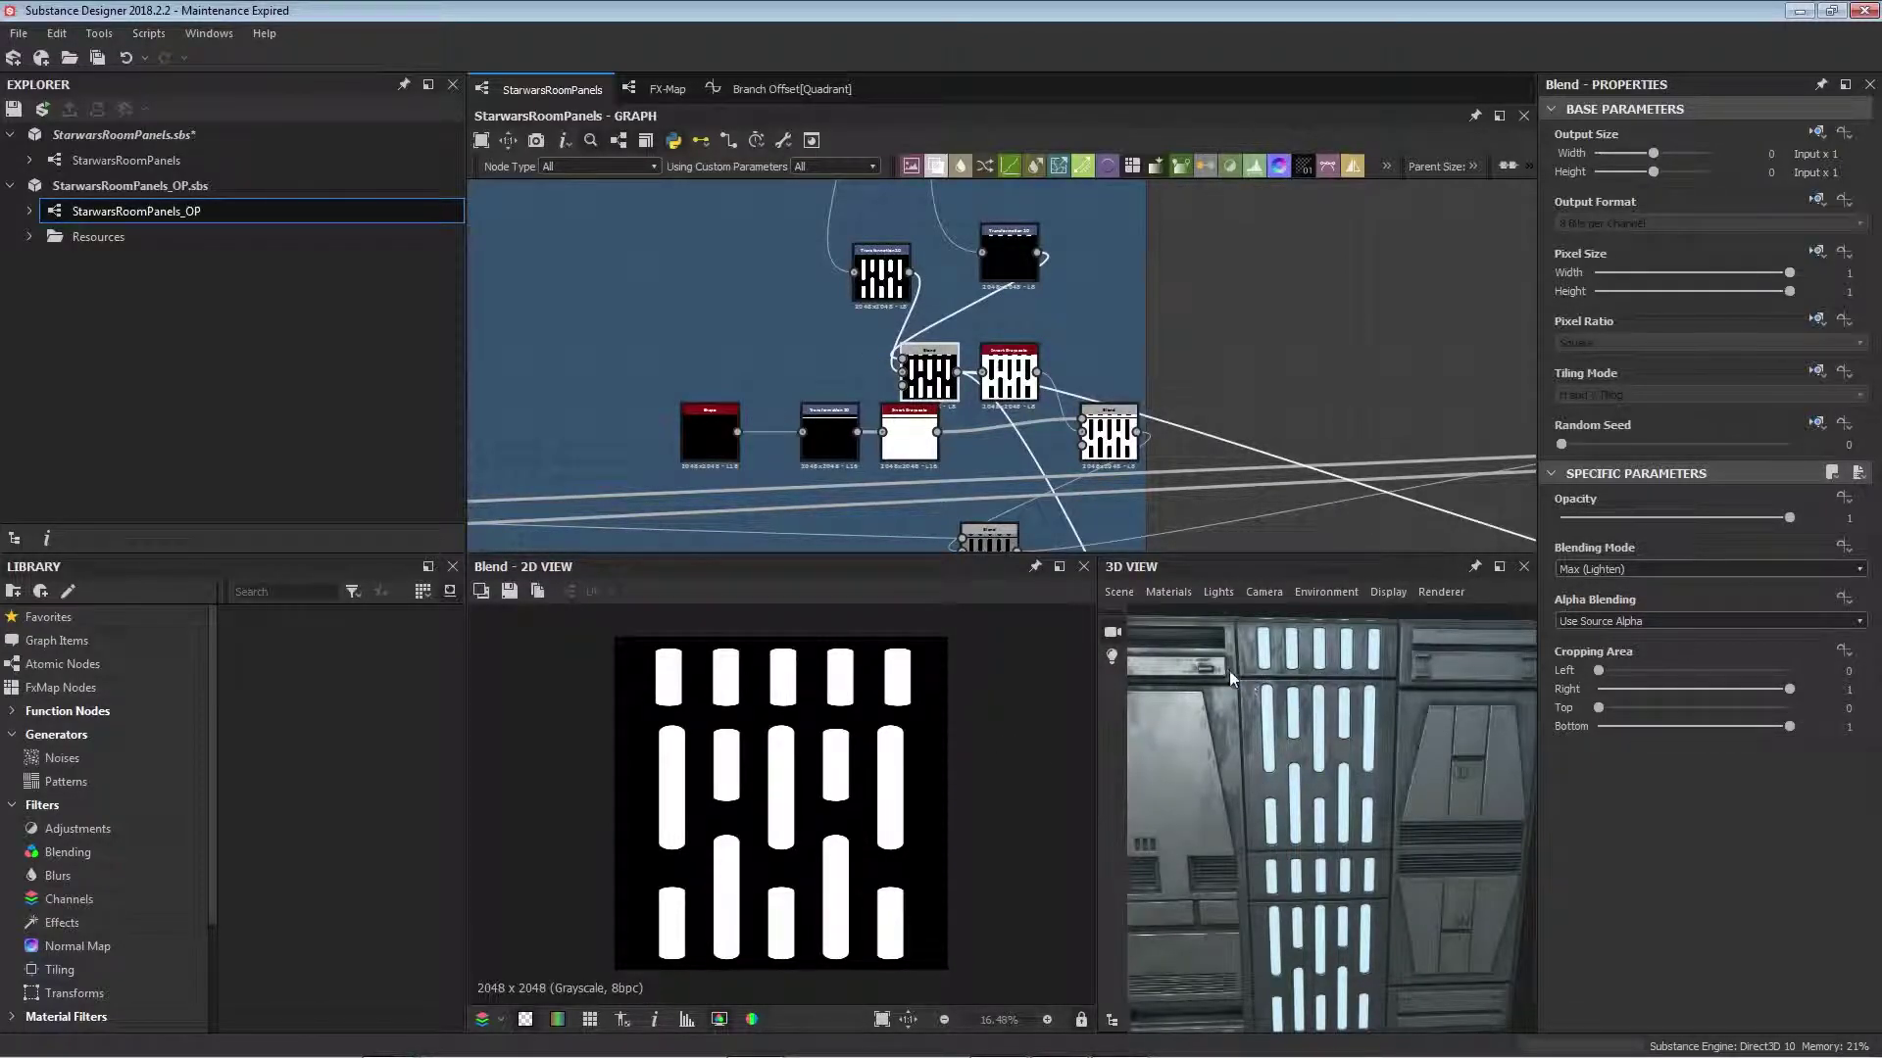
{"action": "left_click", "coordinate": [1007, 375]}
{"action": "middle_click_drag", "start_coordinate": [1026, 355], "coordinate": [1090, 323]}
{"action": "left_click_drag", "start_coordinate": [1010, 338], "coordinate": [1114, 318]}
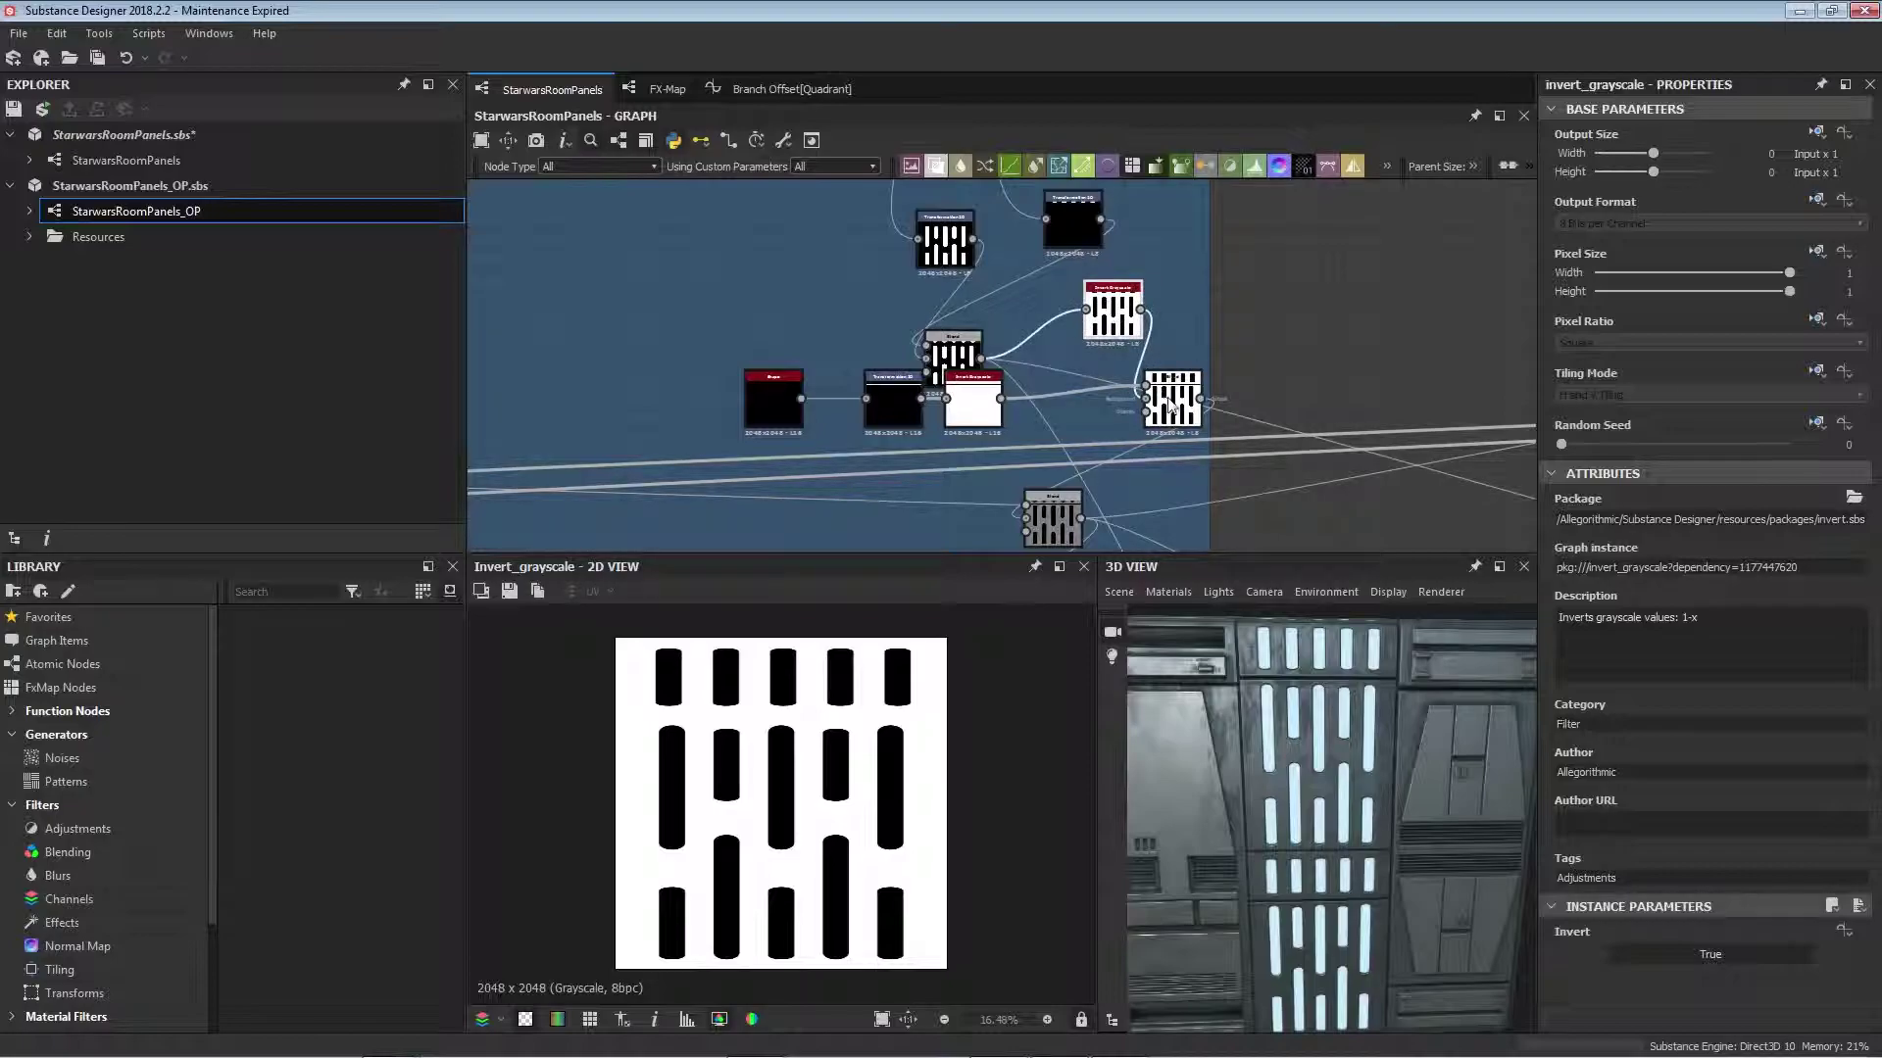
Step: Show the Multiply Blend's output in 2D and move the separator line's Invert Grayscale node slightly down
{"action": "left_click", "coordinate": [1171, 405]}
{"action": "scroll", "coordinate": [1161, 410], "scroll_direction": "up", "scroll_amount": 2}
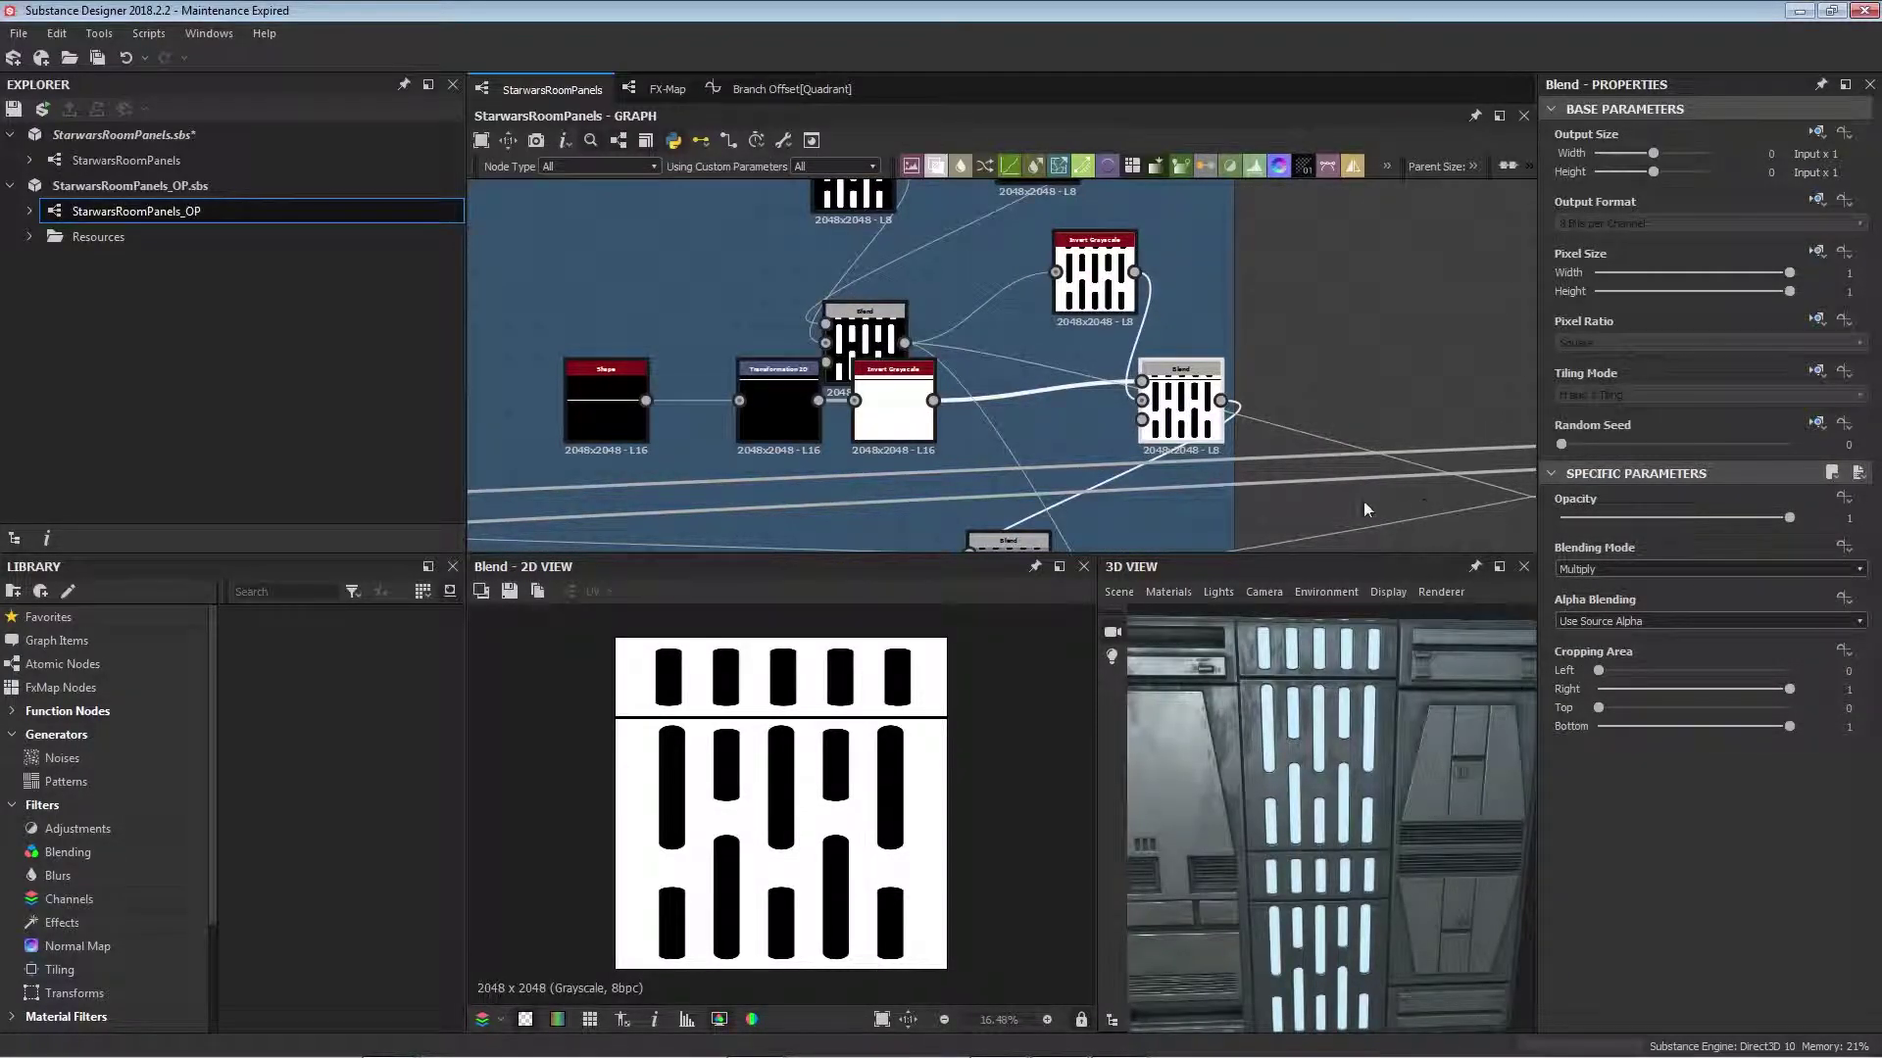
{"action": "left_click_drag", "start_coordinate": [882, 414], "coordinate": [882, 442]}
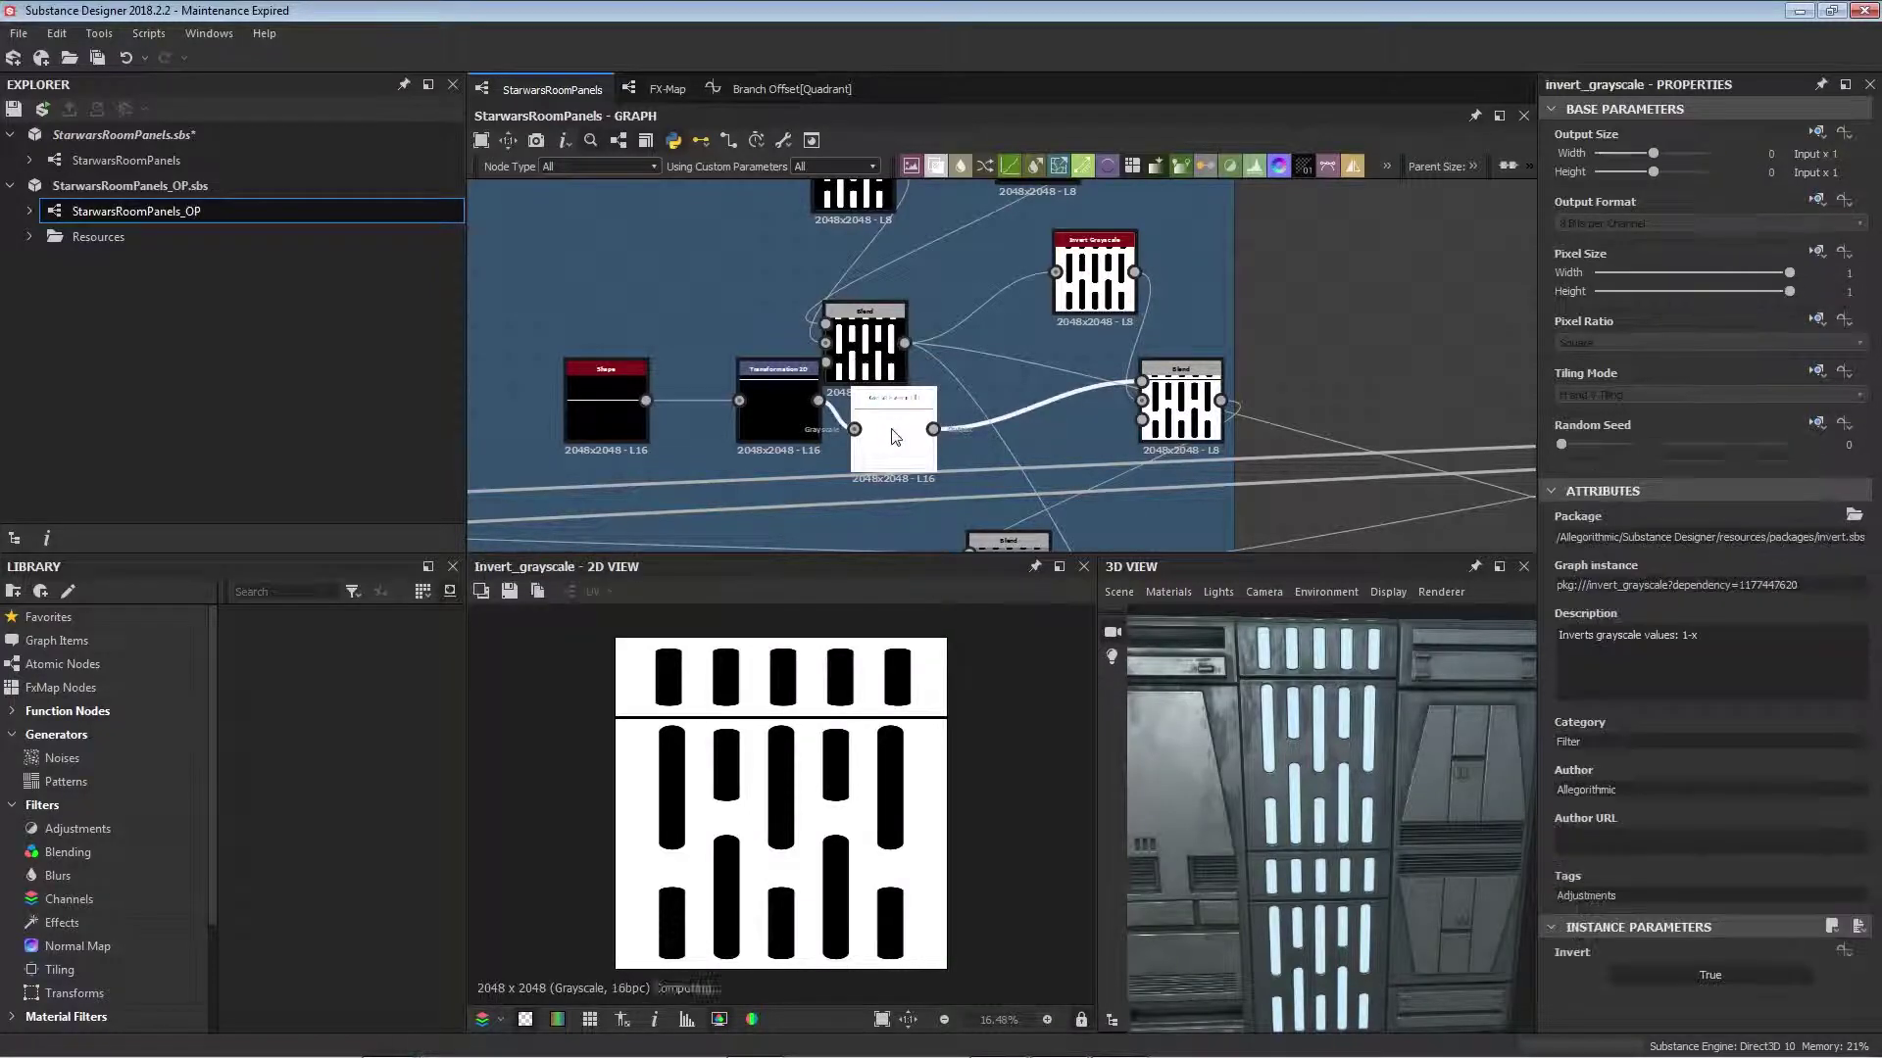
{"action": "left_click", "coordinate": [1197, 417]}
{"action": "double_click", "coordinate": [1197, 419]}
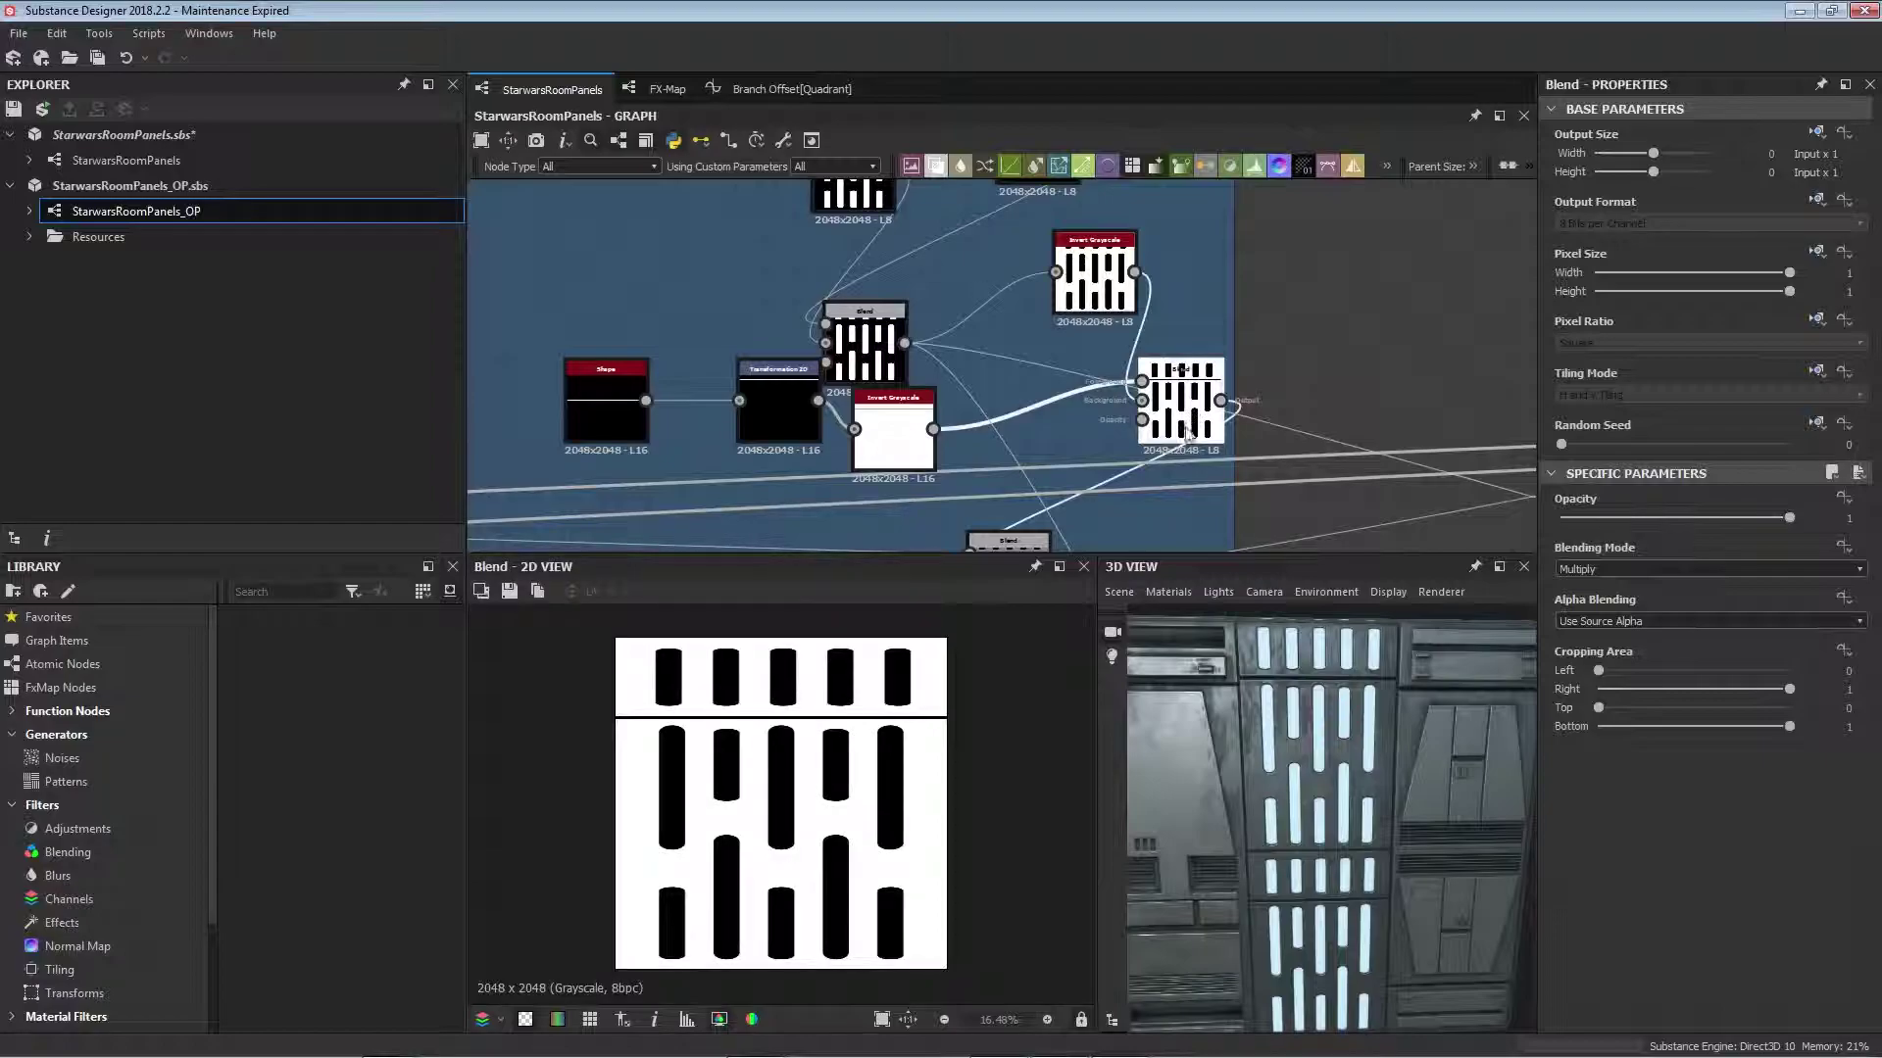
Step: Show the Min (Darken) Blend's output in 2D and examine the light strips in the 3D view
{"action": "middle_click_drag", "start_coordinate": [1089, 505], "coordinate": [1054, 378]}
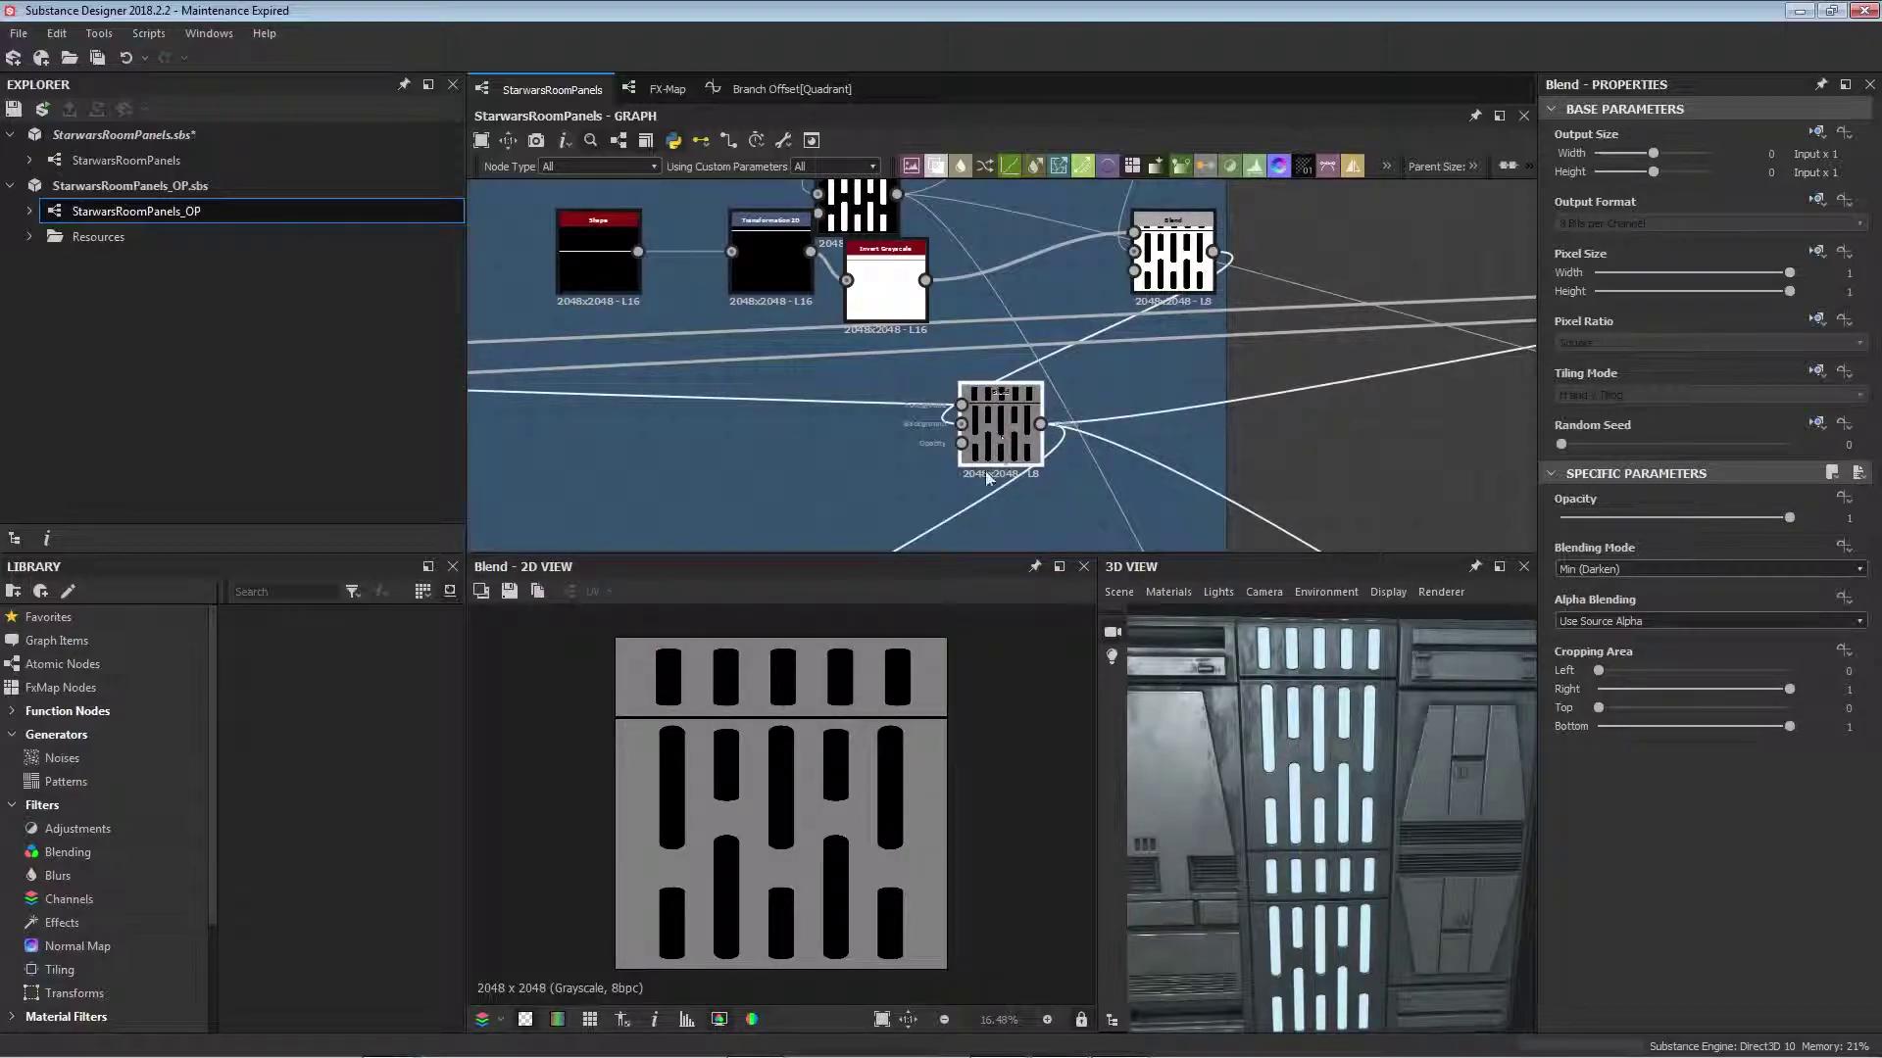
{"action": "left_click_drag", "start_coordinate": [1260, 793], "coordinate": [1337, 747]}
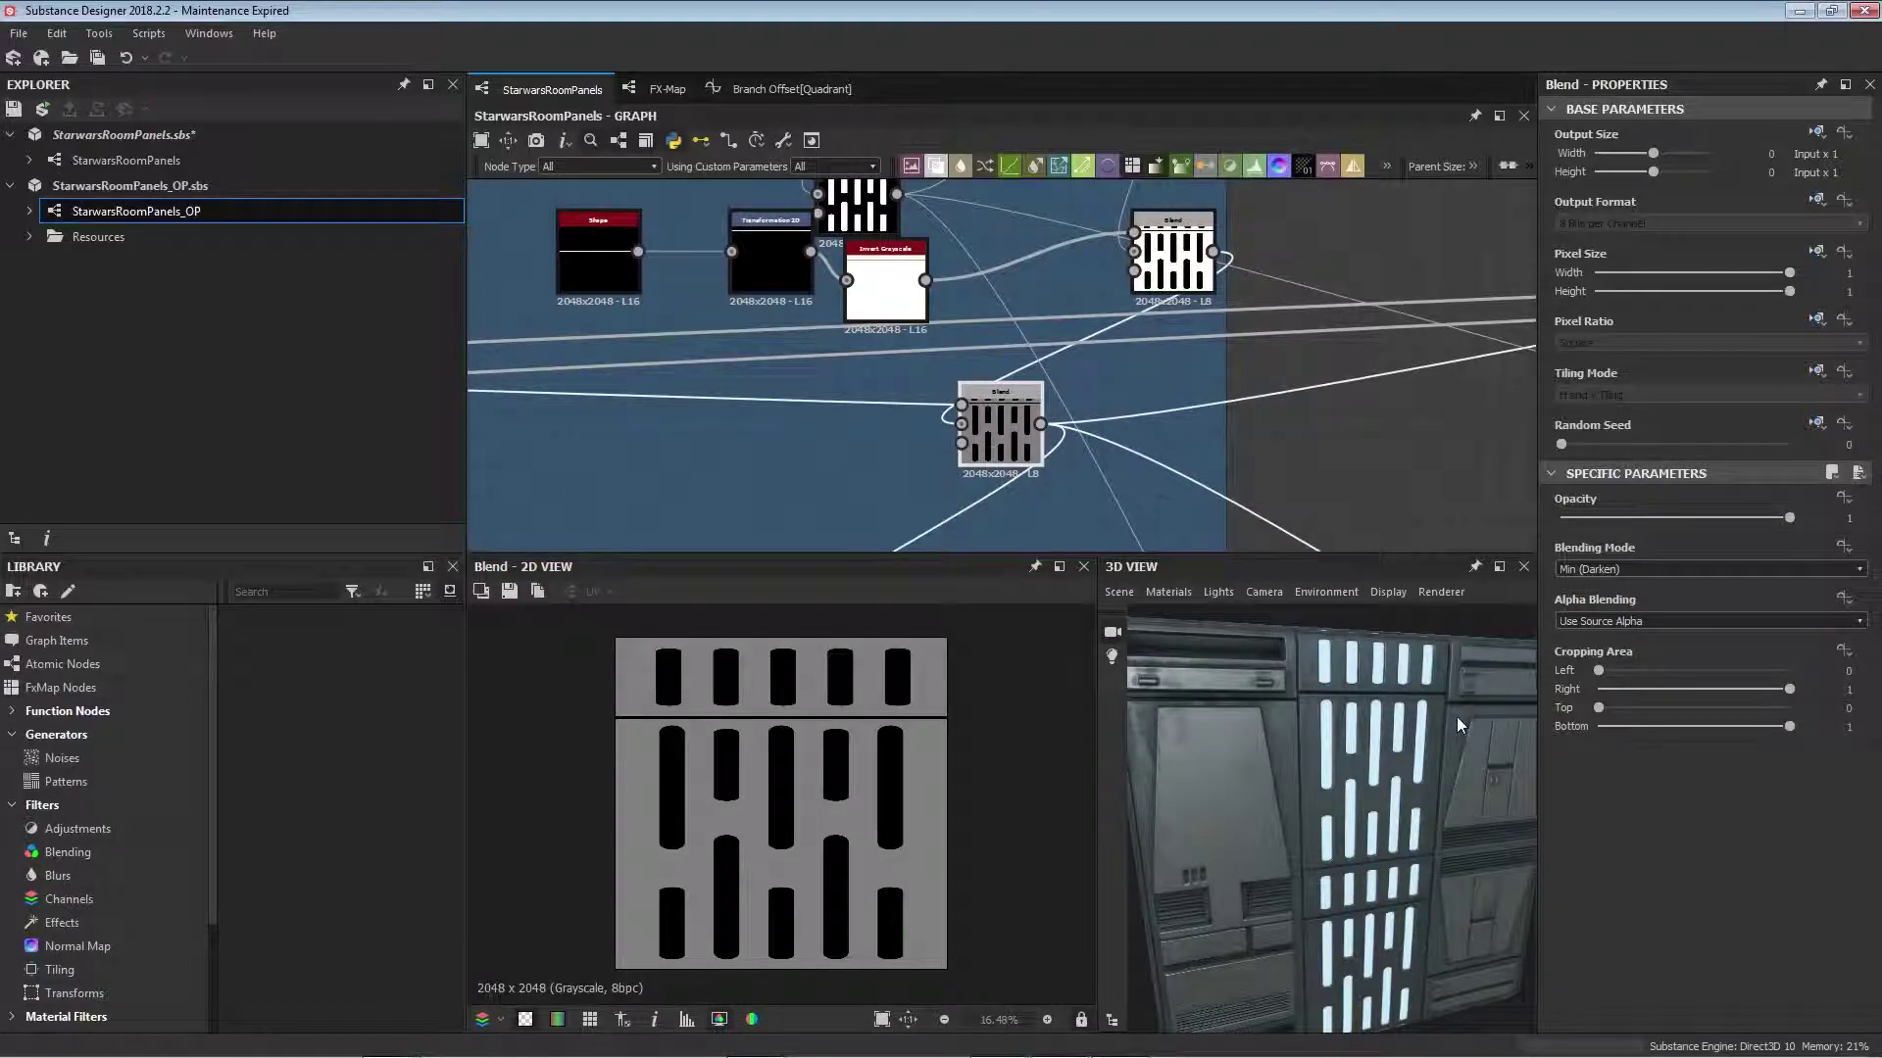
{"action": "middle_click_drag", "start_coordinate": [1226, 402], "coordinate": [1231, 319]}
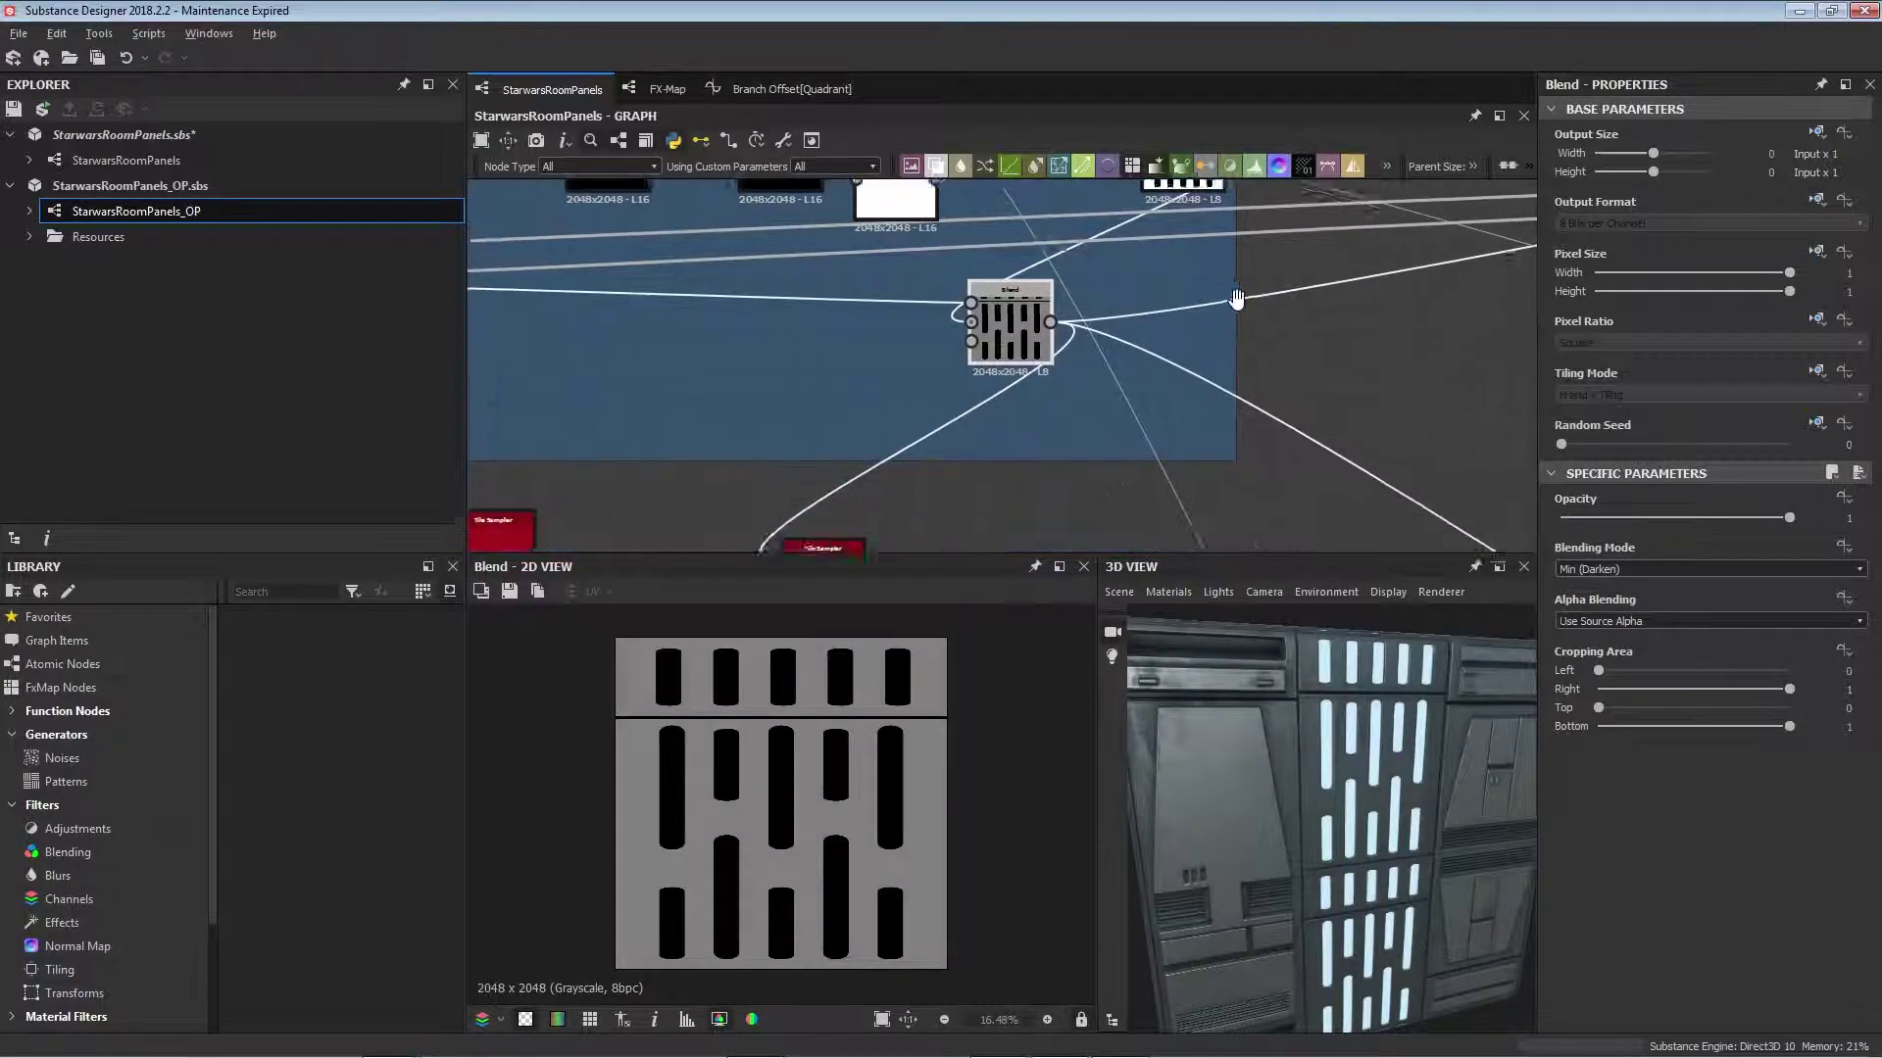
Step: Show the output of the Panel_3 Tile Sampler in 2D and compare it with the light-strip panel in the 3D view
{"action": "scroll", "coordinate": [1166, 284], "scroll_direction": "down", "scroll_amount": 3}
{"action": "middle_click_drag", "start_coordinate": [1043, 405], "coordinate": [1029, 459]}
{"action": "scroll", "coordinate": [1044, 417], "scroll_direction": "up", "scroll_amount": 3}
{"action": "scroll", "coordinate": [1132, 392], "scroll_direction": "down", "scroll_amount": 4}
{"action": "scroll", "coordinate": [1035, 455], "scroll_direction": "down", "scroll_amount": 1}
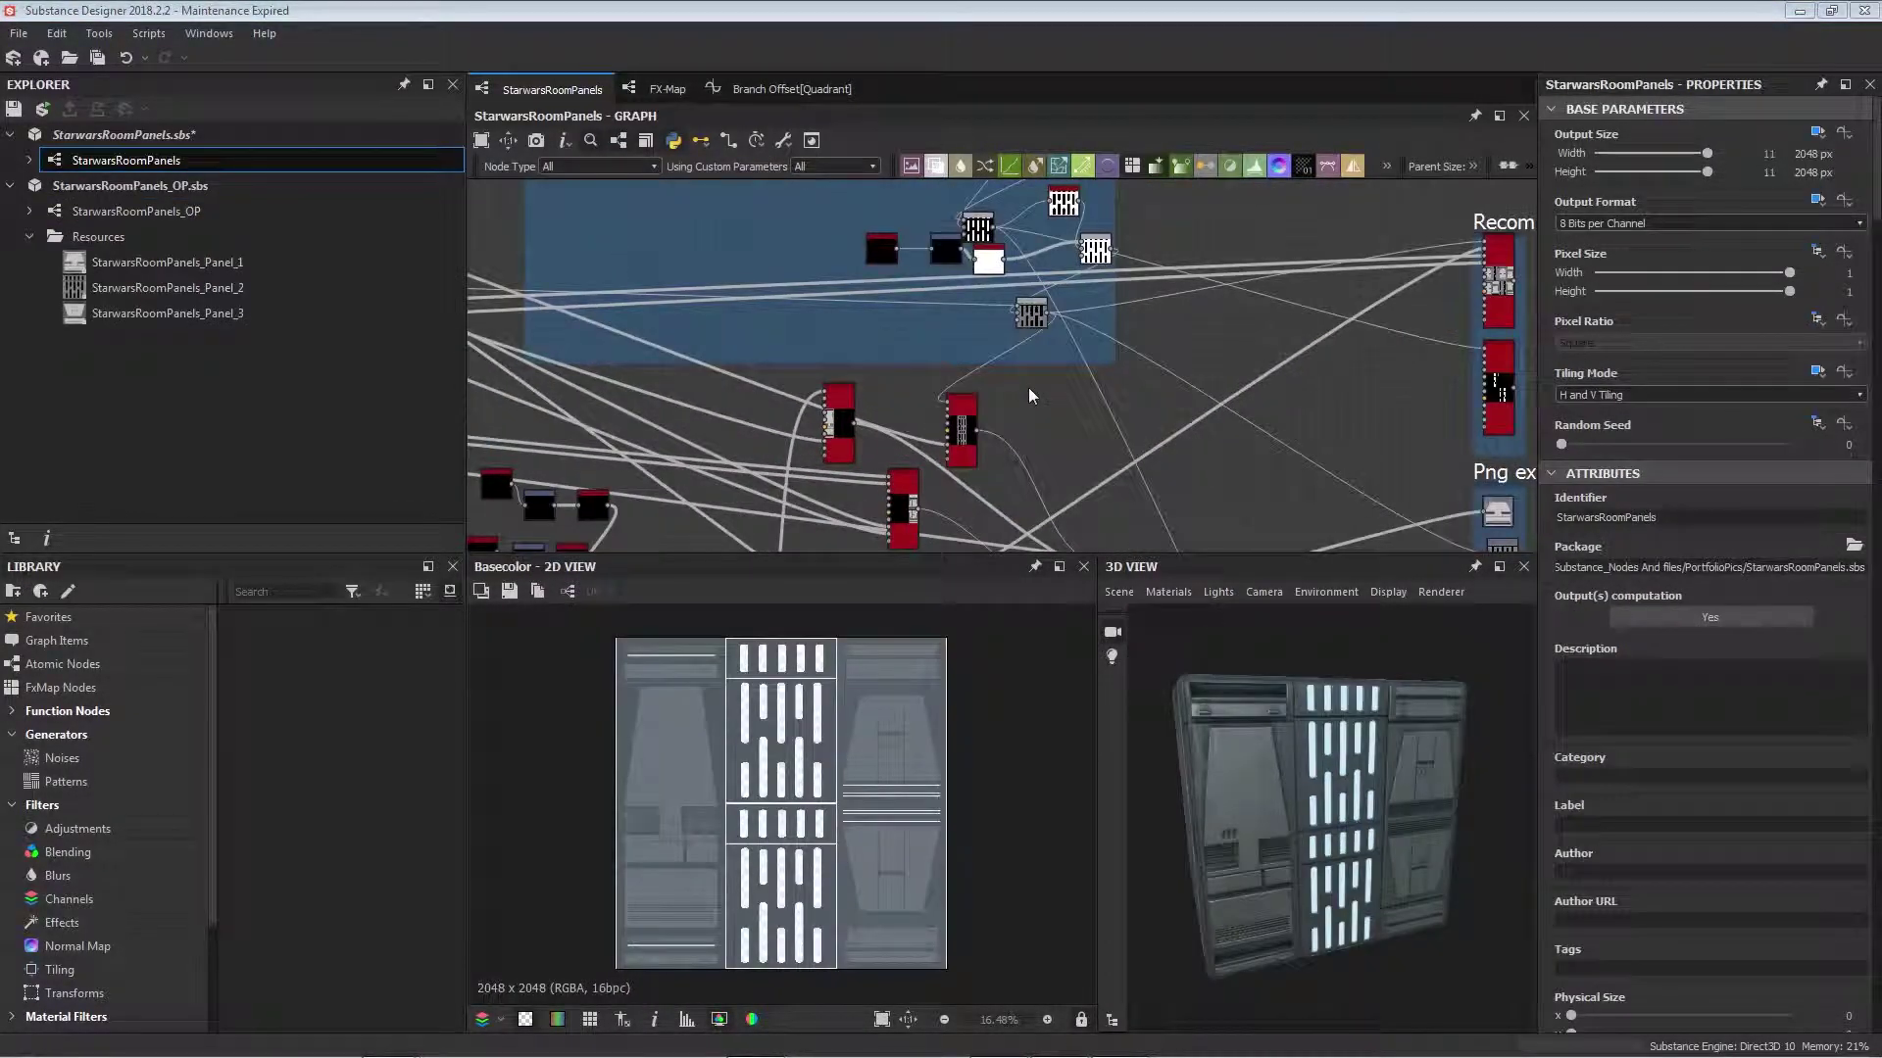
{"action": "double_click", "coordinate": [961, 431]}
{"action": "middle_click_drag", "start_coordinate": [977, 419], "coordinate": [959, 393]}
{"action": "scroll", "coordinate": [951, 401], "scroll_direction": "up", "scroll_amount": 2}
{"action": "scroll", "coordinate": [1006, 410], "scroll_direction": "down", "scroll_amount": 4}
{"action": "middle_click_drag", "start_coordinate": [1066, 525], "coordinate": [894, 417]}
{"action": "mouse_move", "coordinate": [1268, 780]}
{"action": "left_mouse_down"}
{"action": "mouse_move", "coordinate": [1206, 780]}
{"action": "mouse_move", "coordinate": [1264, 774]}
{"action": "left_mouse_up"}
{"action": "middle_click_drag", "start_coordinate": [1165, 472], "coordinate": [1051, 475]}
{"action": "middle_click_drag", "start_coordinate": [1243, 446], "coordinate": [1426, 332]}
{"action": "mouse_move", "coordinate": [1237, 825]}
{"action": "left_mouse_down"}
{"action": "mouse_move", "coordinate": [1355, 815]}
{"action": "mouse_move", "coordinate": [1245, 797]}
{"action": "left_mouse_up"}
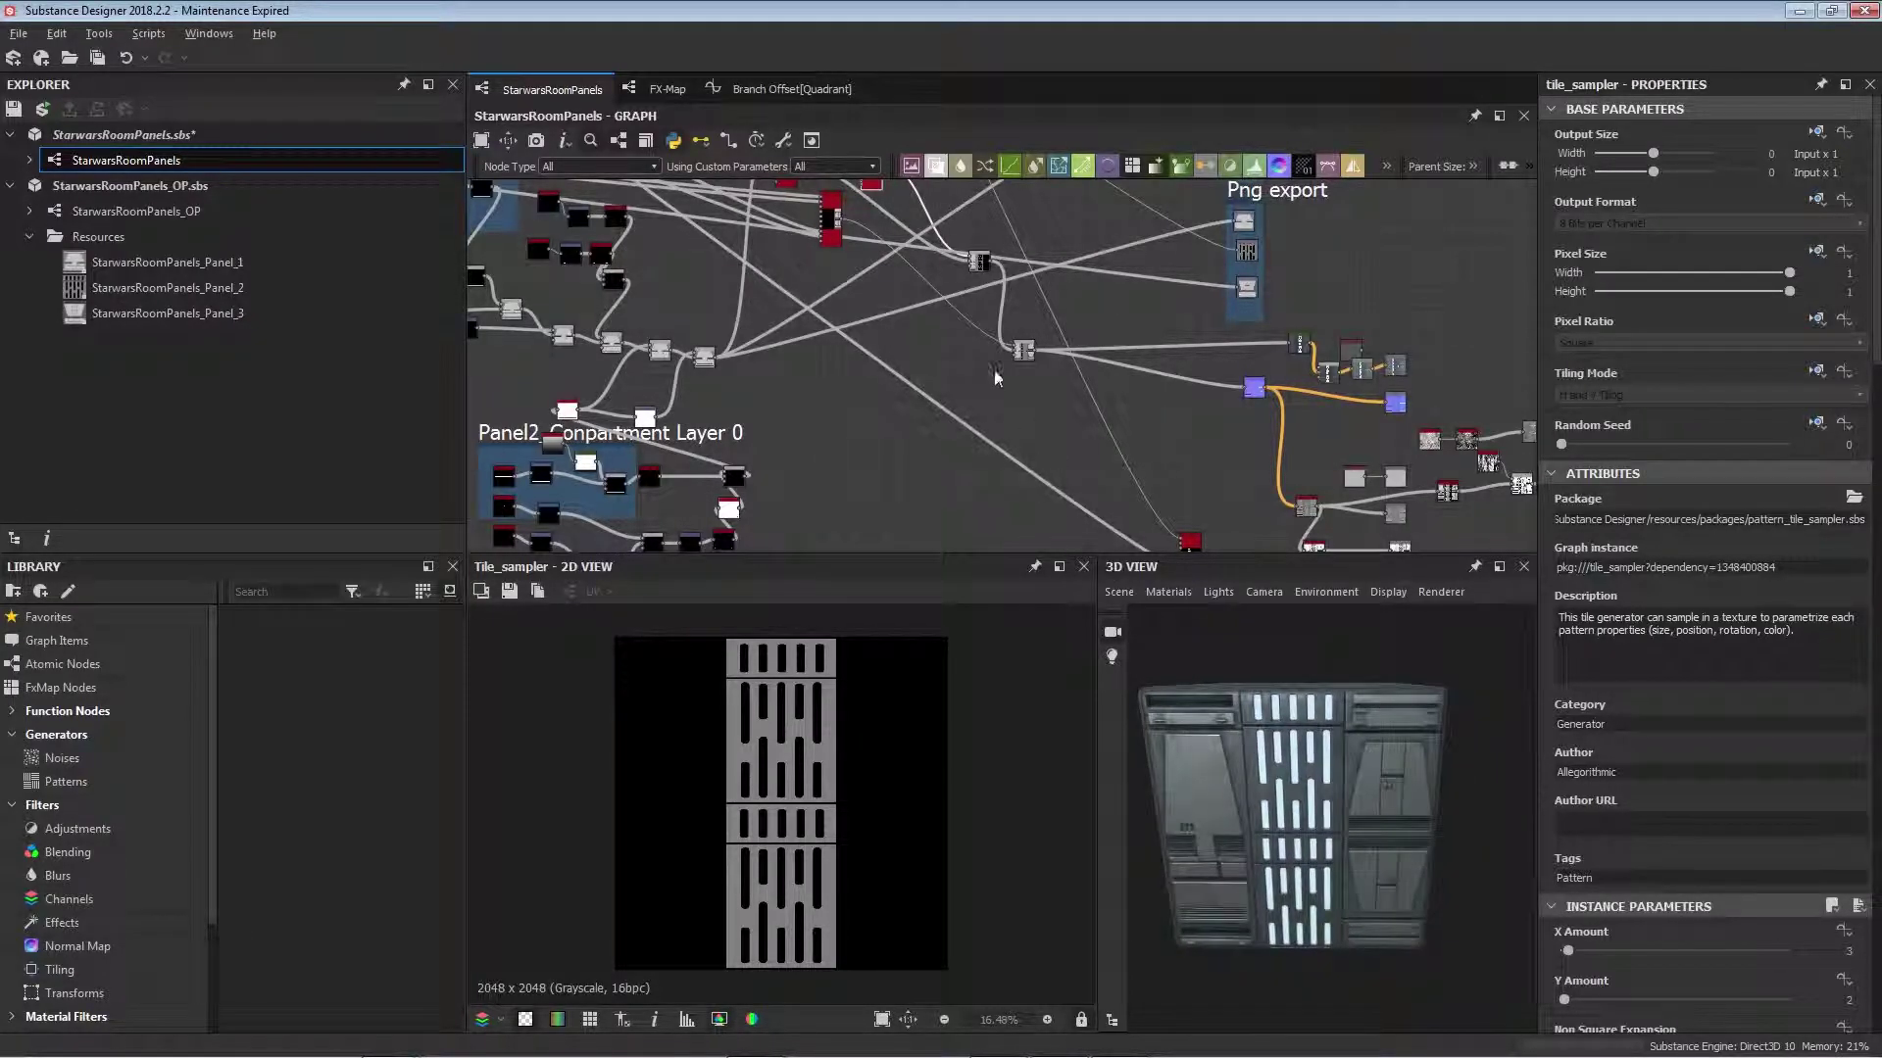
Step: Survey the whole graph and follow its connections to the Recommended tiling and Png export frames
{"action": "middle_click_drag", "start_coordinate": [1009, 377], "coordinate": [1049, 485]}
{"action": "scroll", "coordinate": [1411, 402], "scroll_direction": "down", "scroll_amount": 10}
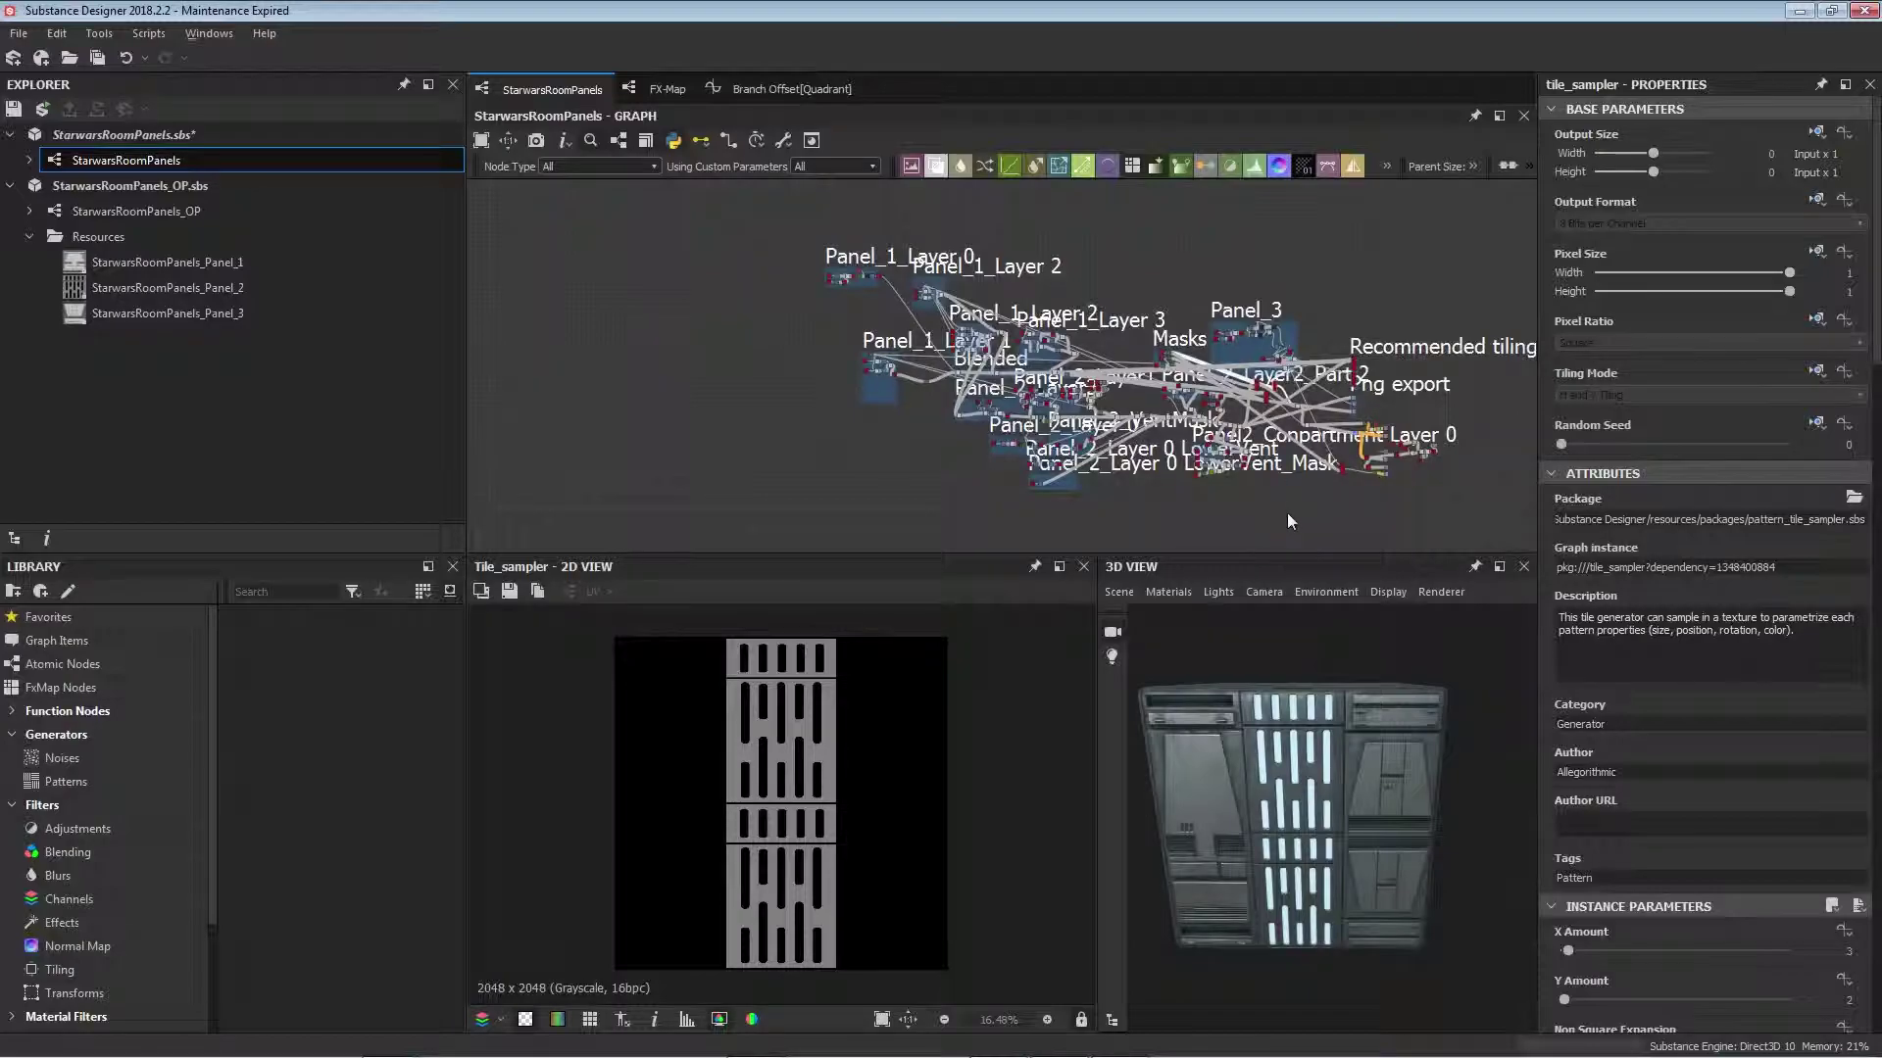
{"action": "scroll", "coordinate": [1137, 432], "scroll_direction": "up", "scroll_amount": 8}
{"action": "scroll", "coordinate": [1137, 432], "scroll_direction": "up", "scroll_amount": 6}
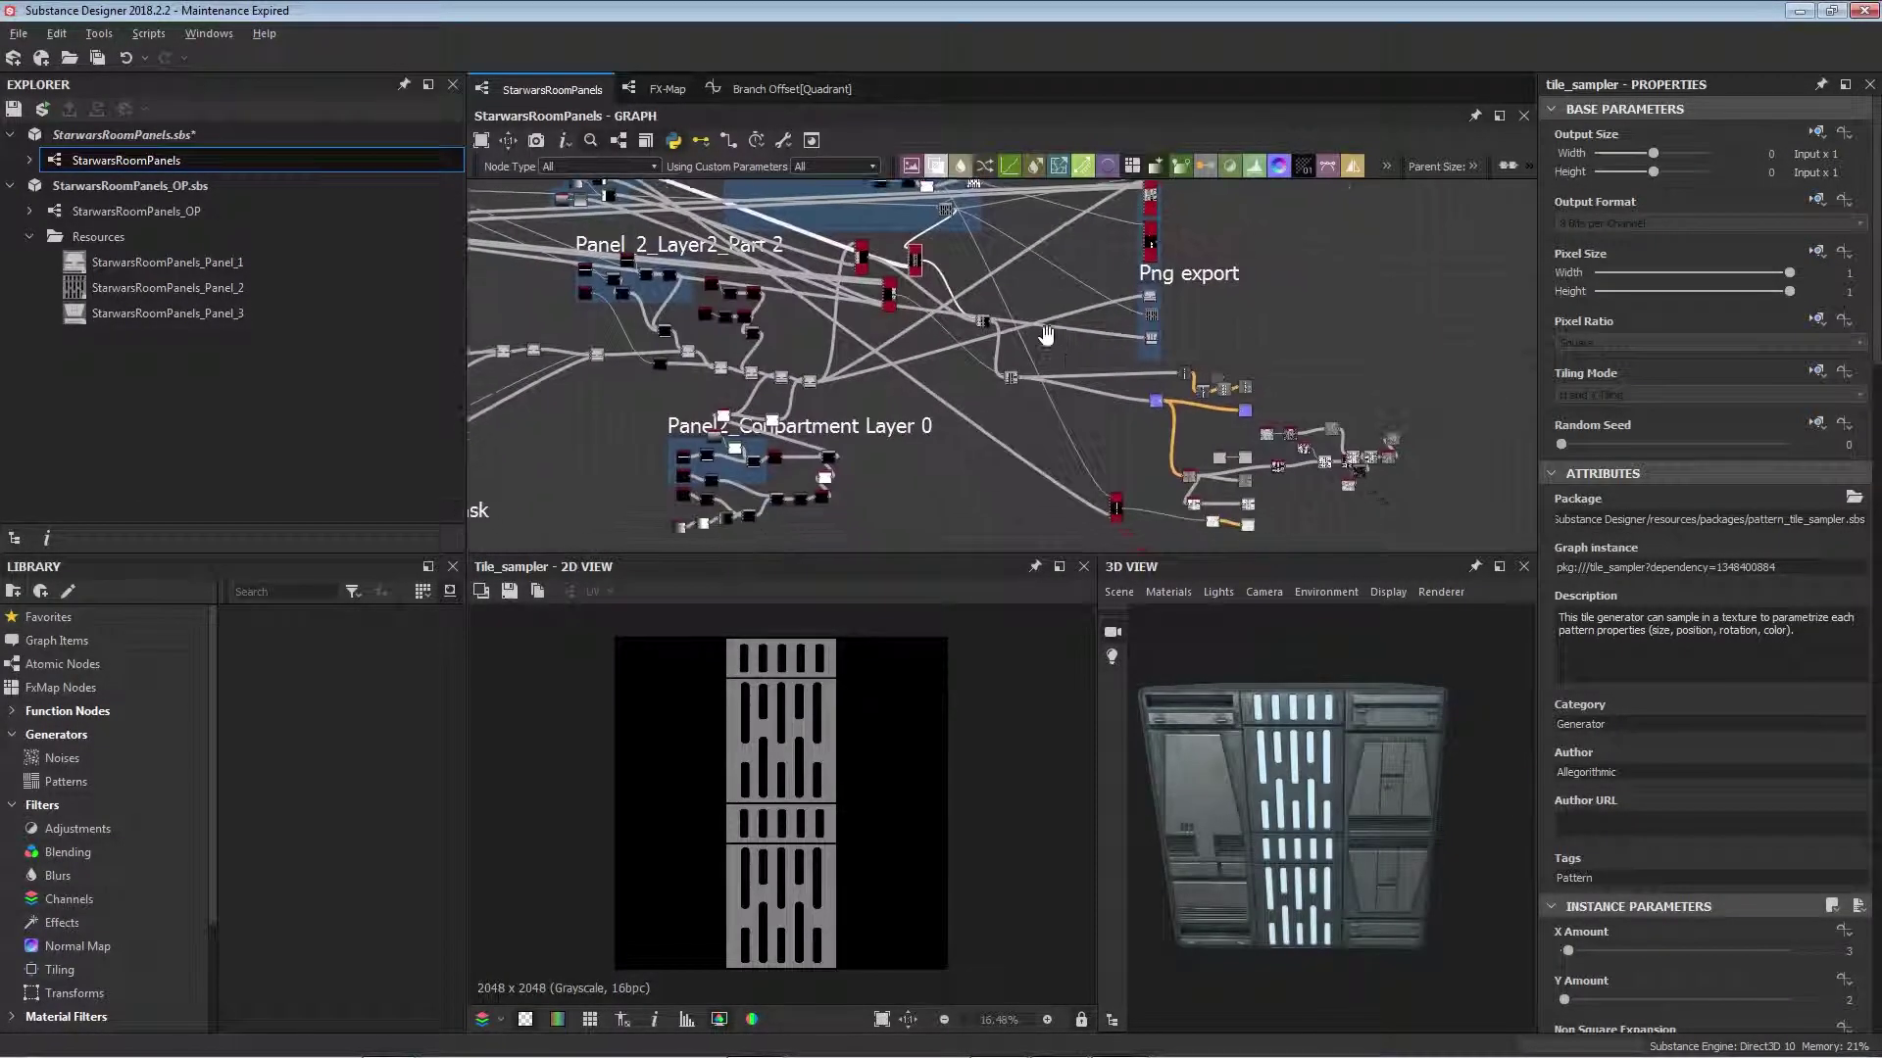
{"action": "scroll", "coordinate": [1009, 421], "scroll_direction": "down", "scroll_amount": 3}
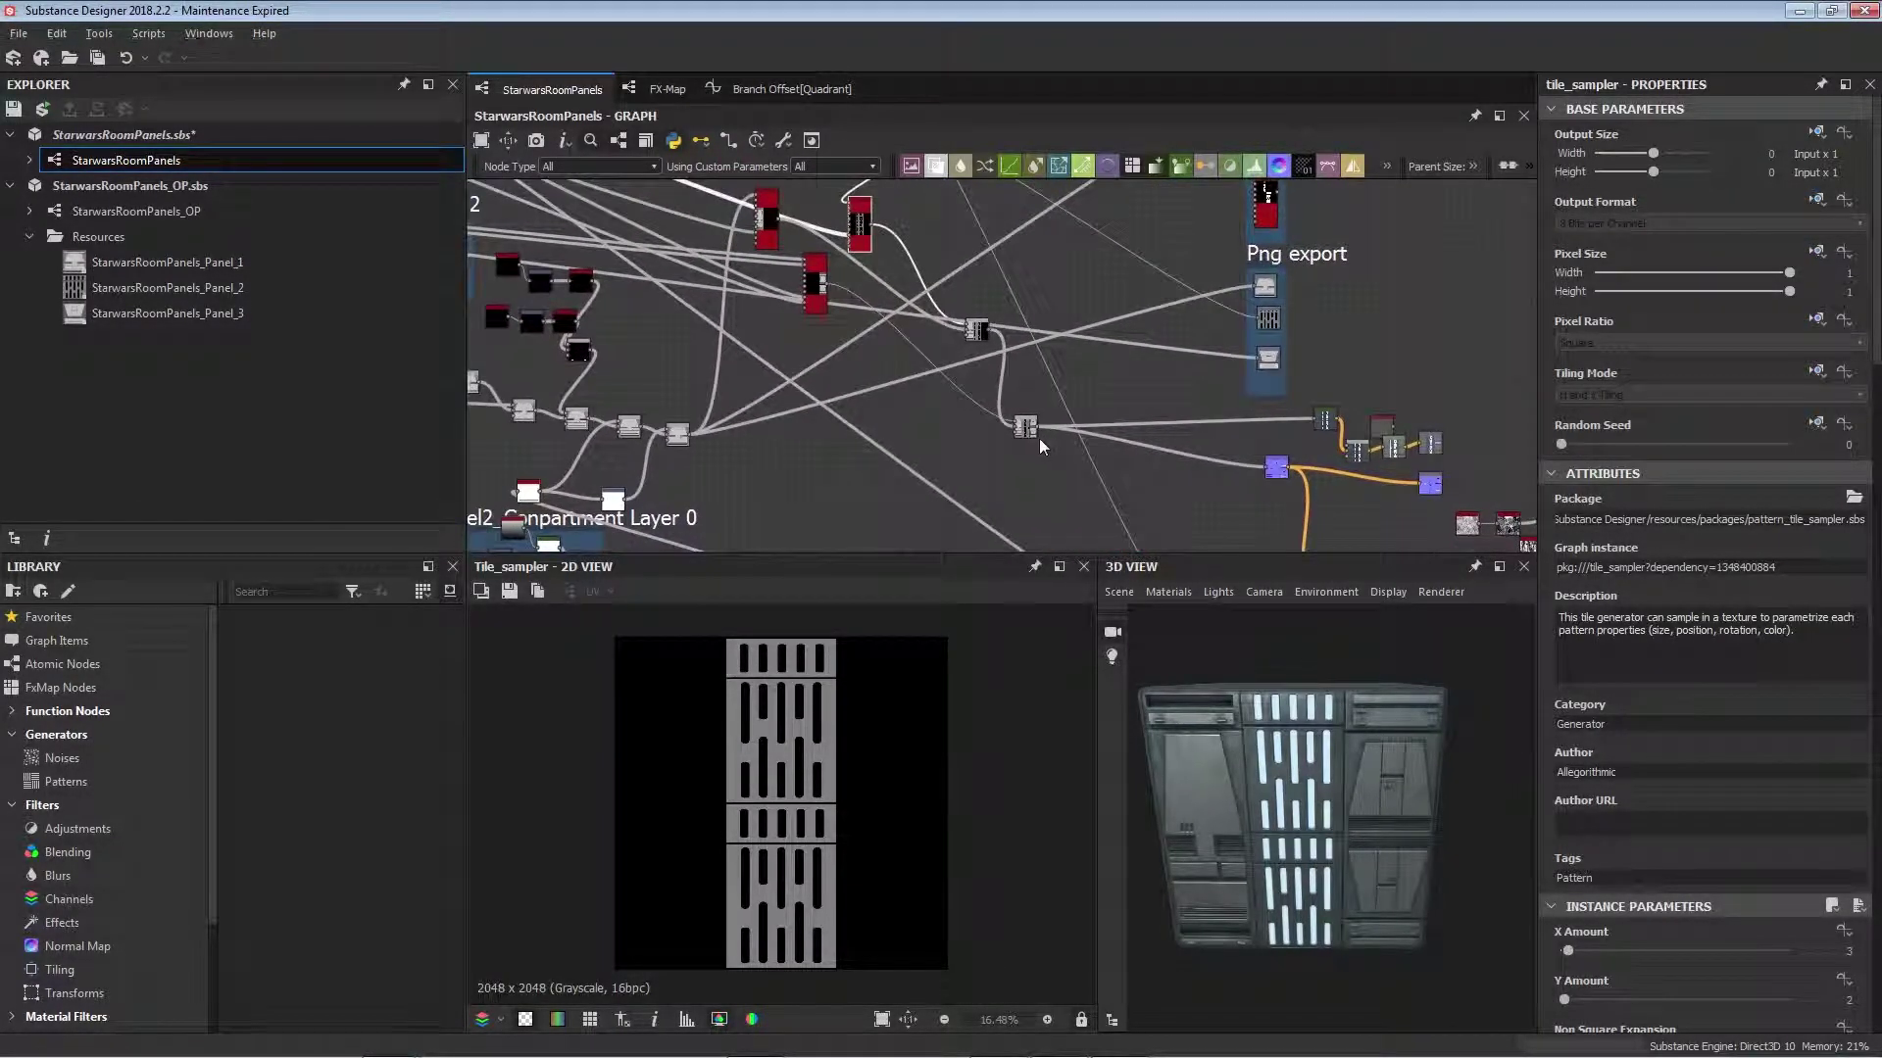
{"action": "scroll", "coordinate": [1078, 382], "scroll_direction": "down", "scroll_amount": 2}
{"action": "scroll", "coordinate": [1050, 390], "scroll_direction": "up", "scroll_amount": 2}
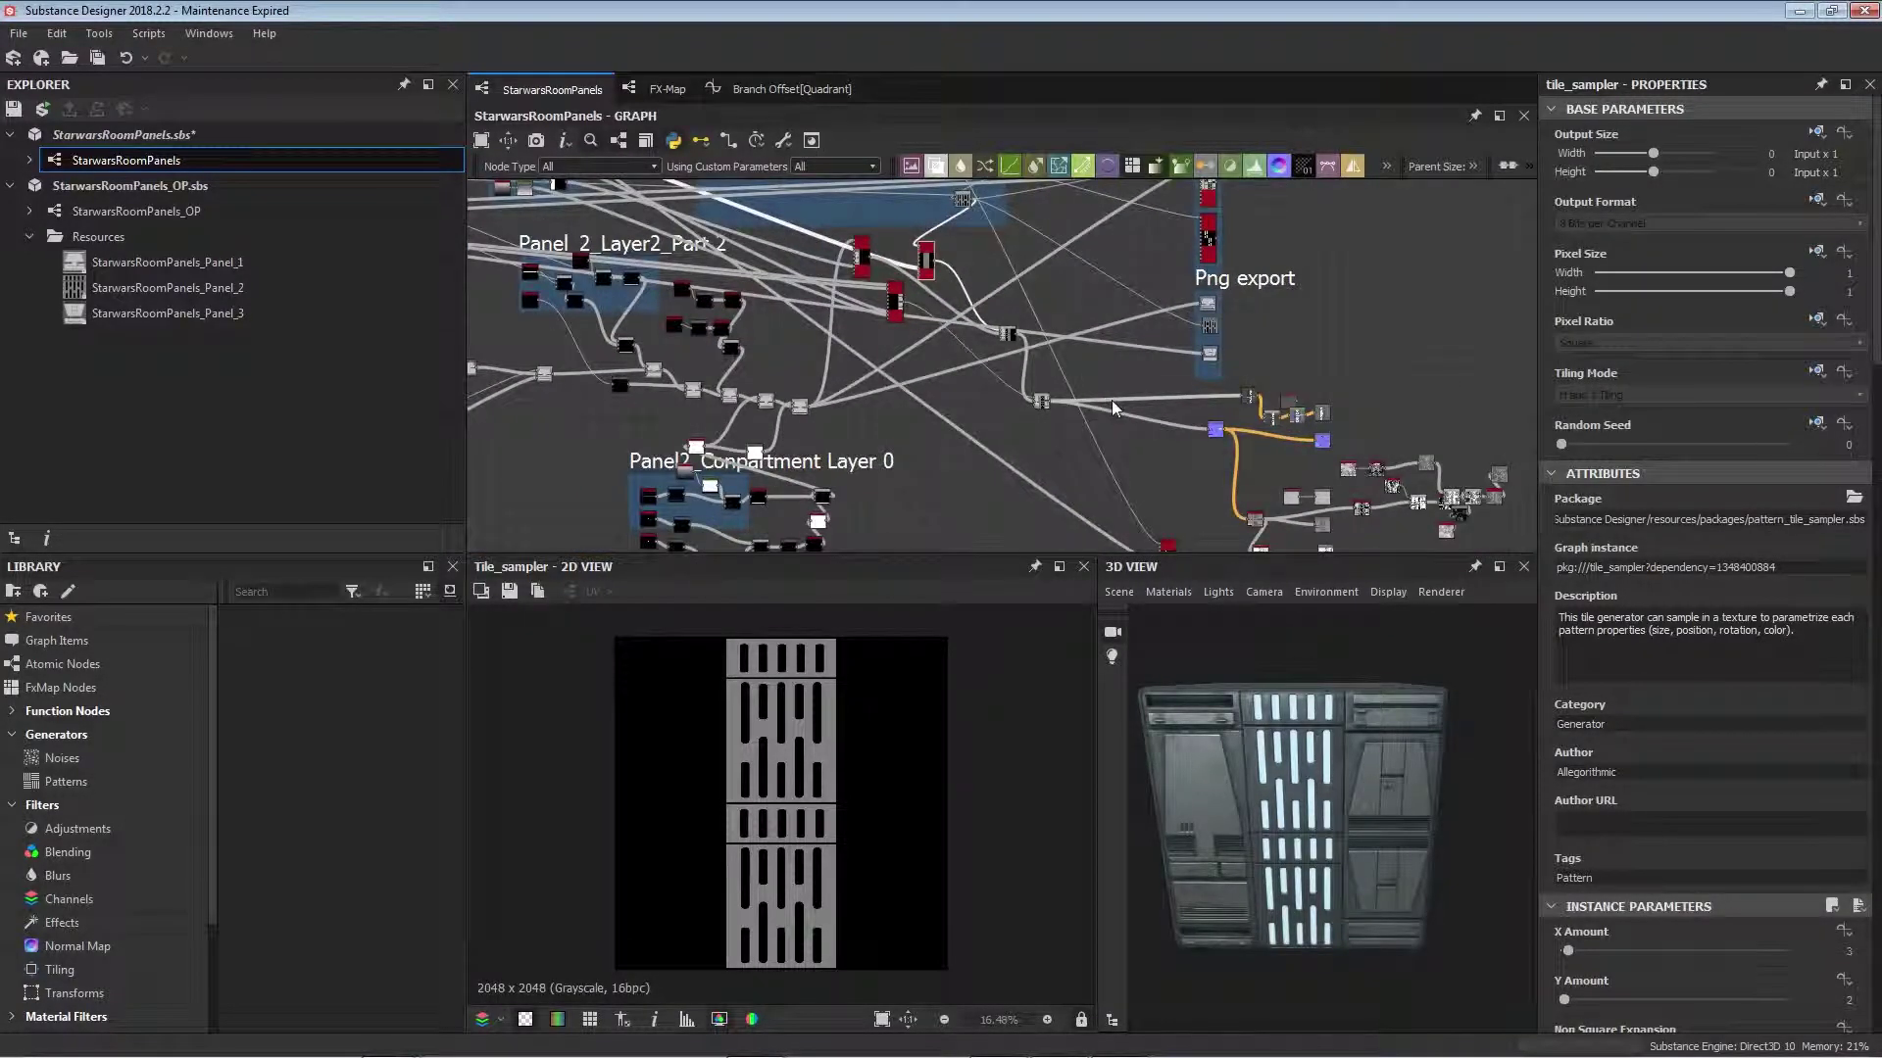
{"action": "middle_click_drag", "start_coordinate": [1114, 407], "coordinate": [1130, 506]}
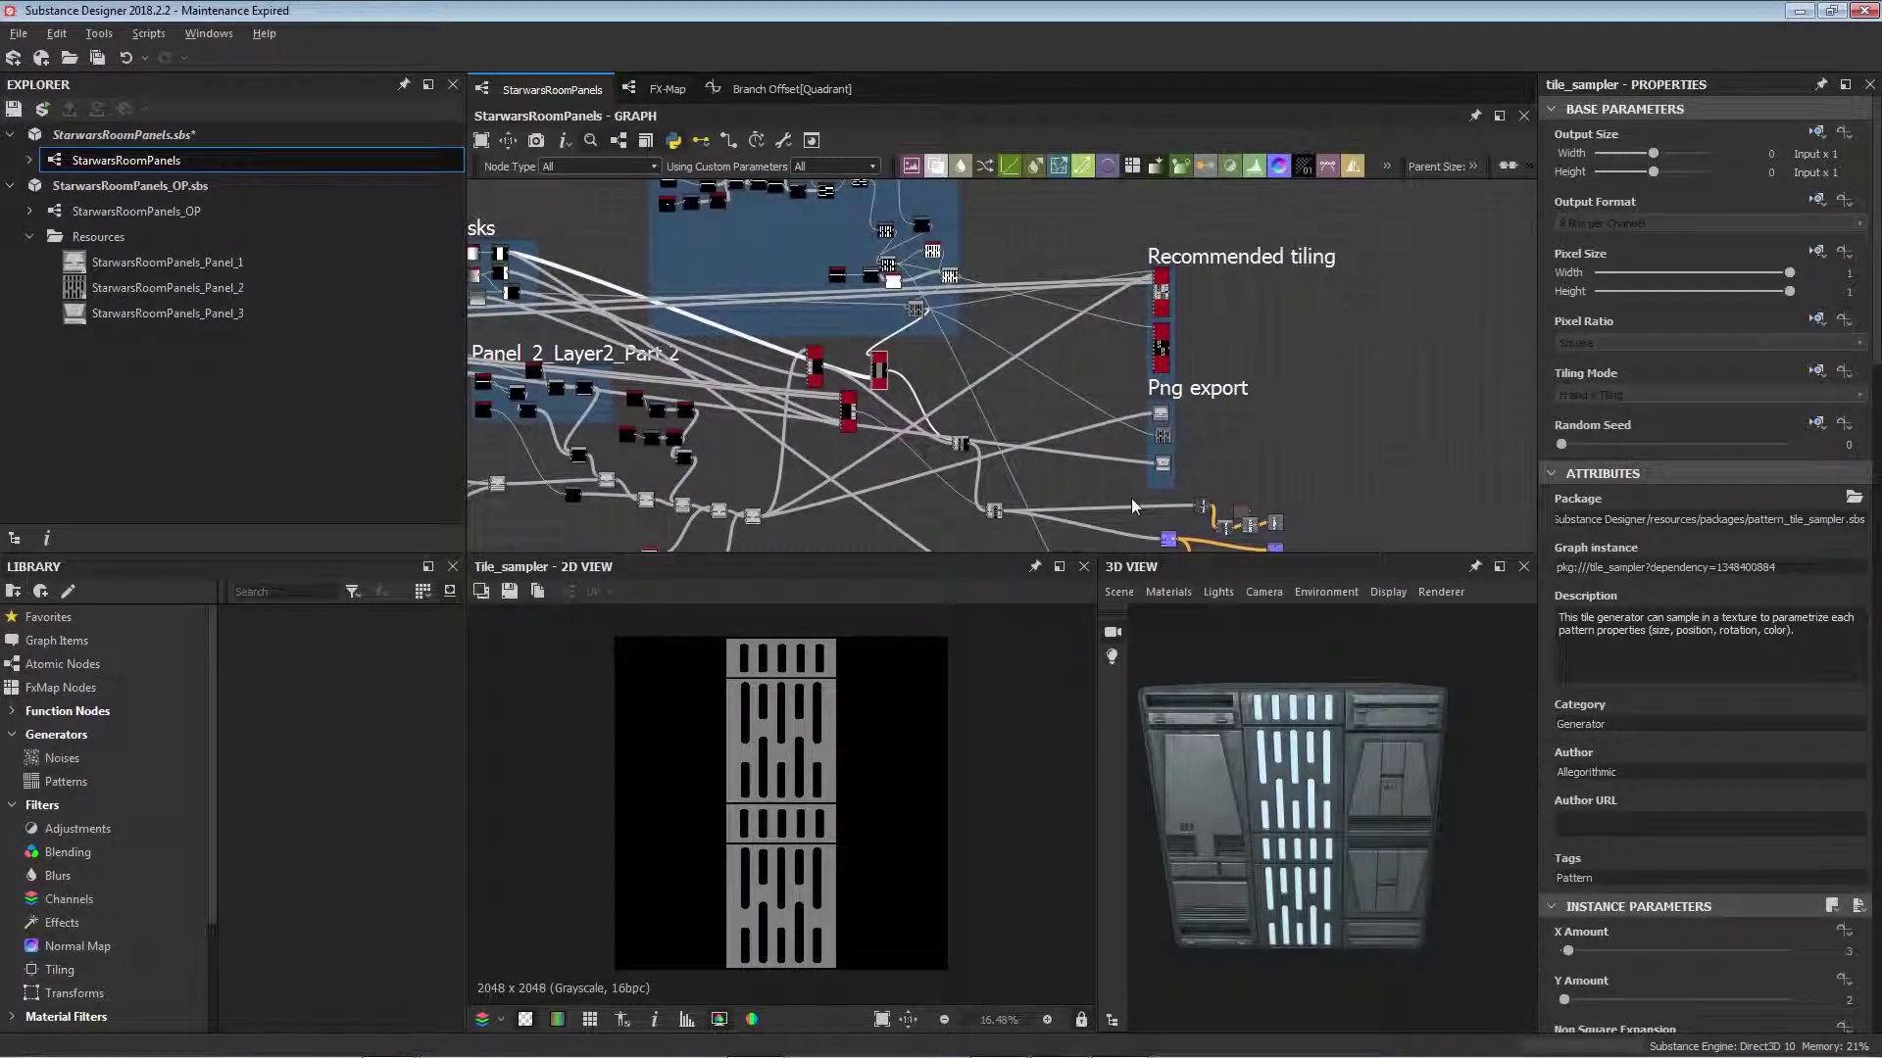
{"action": "scroll", "coordinate": [1130, 497], "scroll_direction": "up", "scroll_amount": 2}
{"action": "middle_click_drag", "start_coordinate": [1122, 421], "coordinate": [1001, 415]}
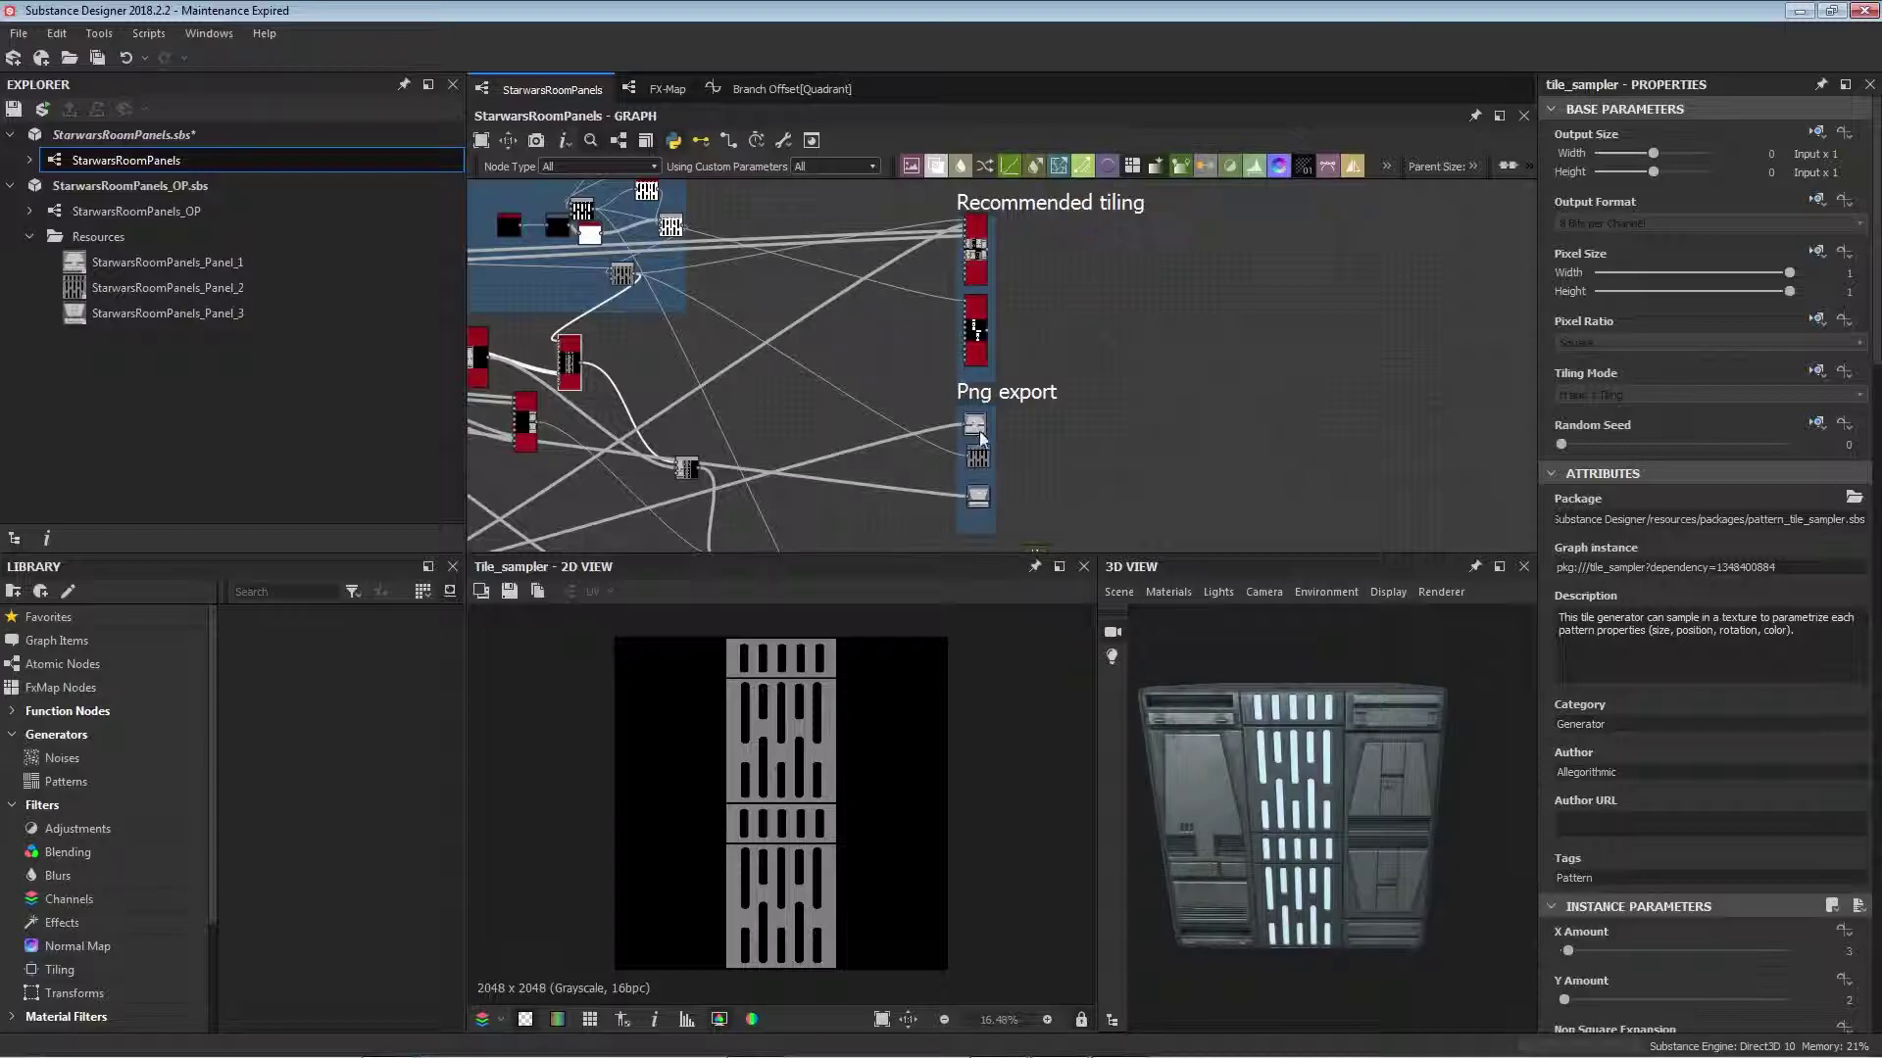
Step: Inspect the Panel_1 and Panel_3 output nodes in the Png export frame and examine the panels in 3D
{"action": "scroll", "coordinate": [996, 432], "scroll_direction": "up", "scroll_amount": 3}
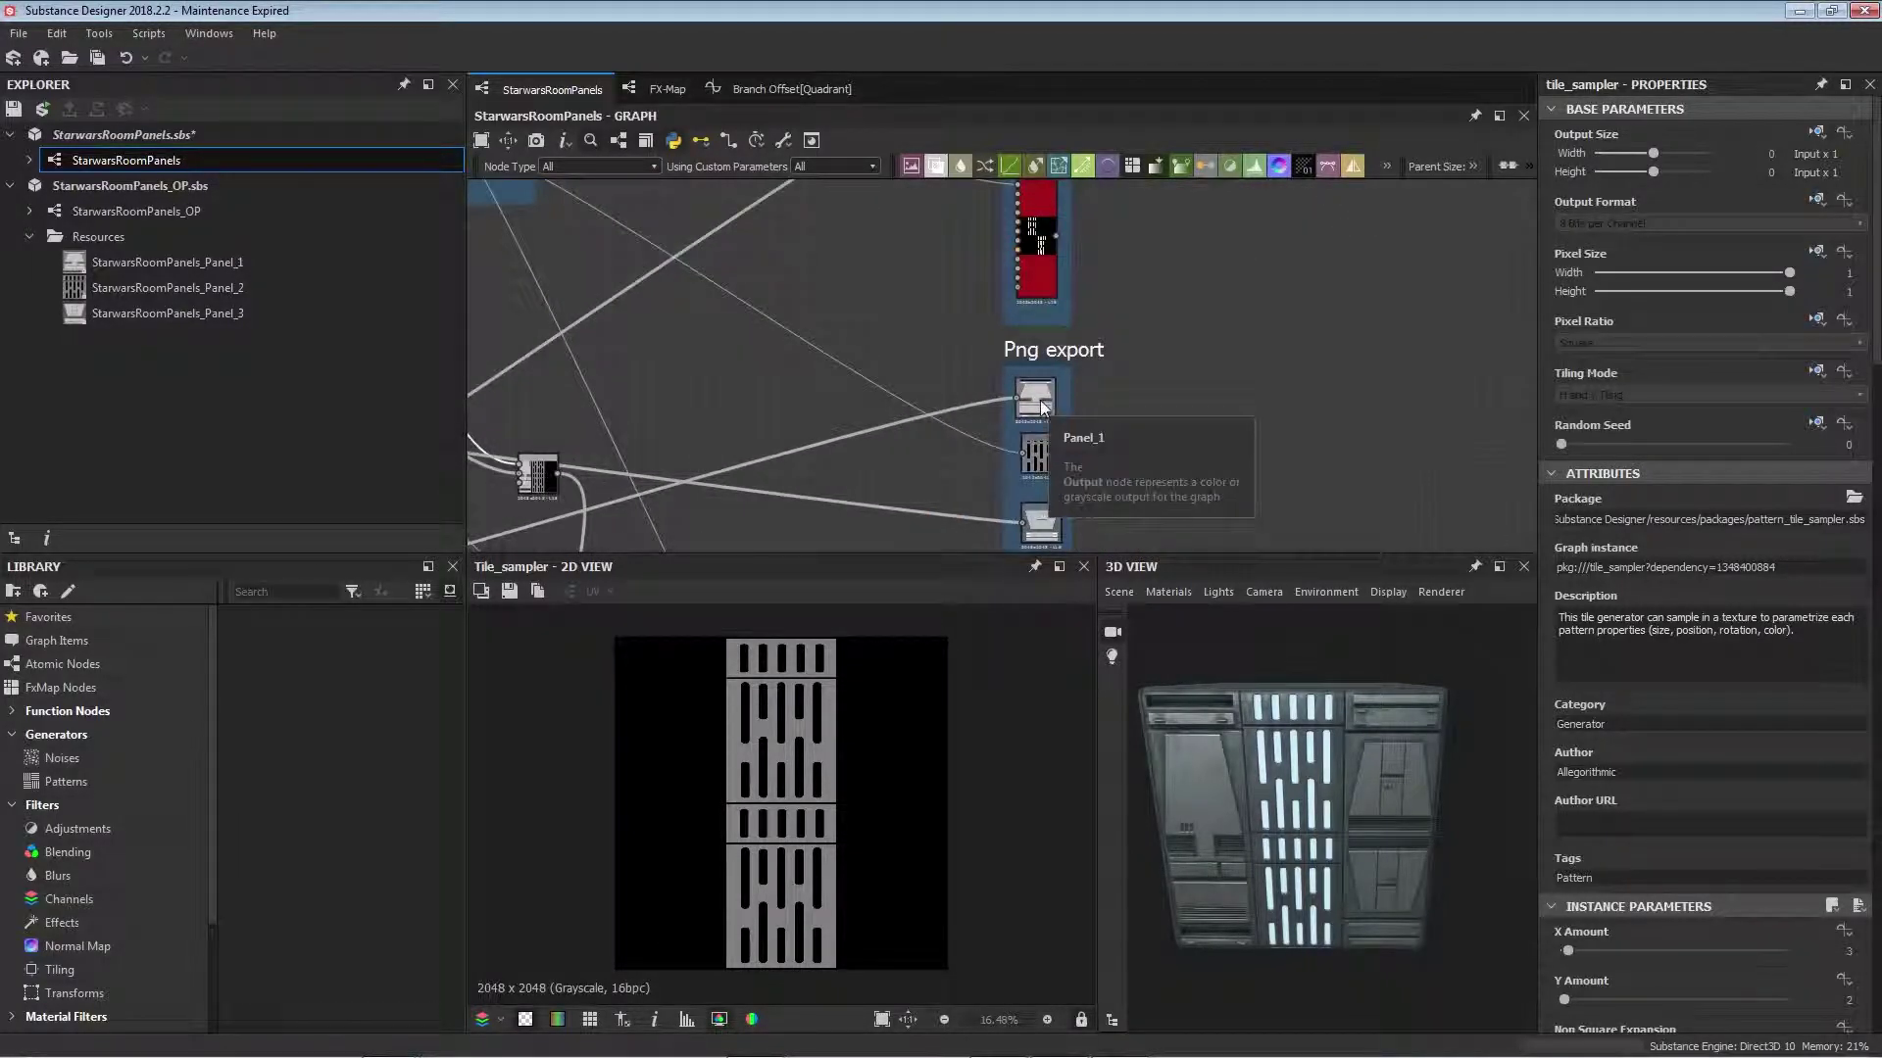
{"action": "left_click", "coordinate": [1045, 406]}
{"action": "left_click", "coordinate": [1043, 526]}
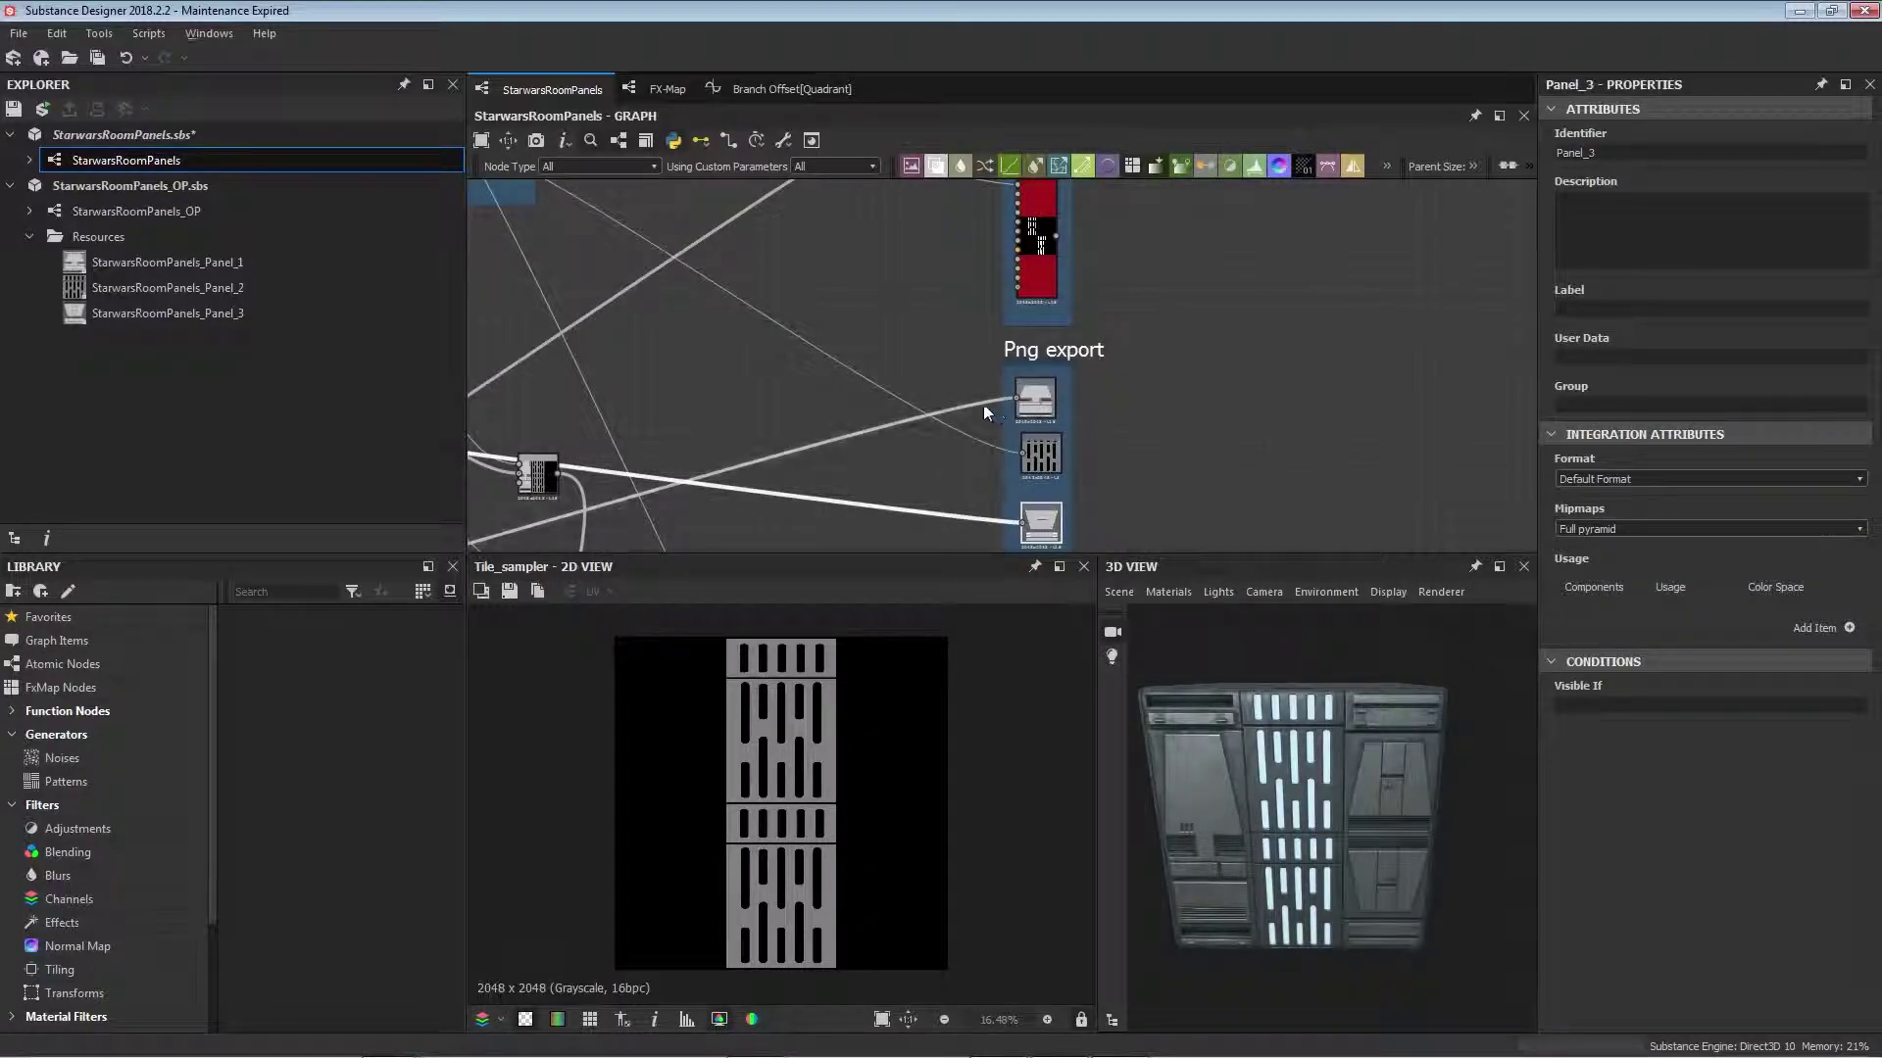
{"action": "middle_click_drag", "start_coordinate": [984, 404], "coordinate": [1023, 400]}
{"action": "left_click_drag", "start_coordinate": [1186, 696], "coordinate": [1148, 704]}
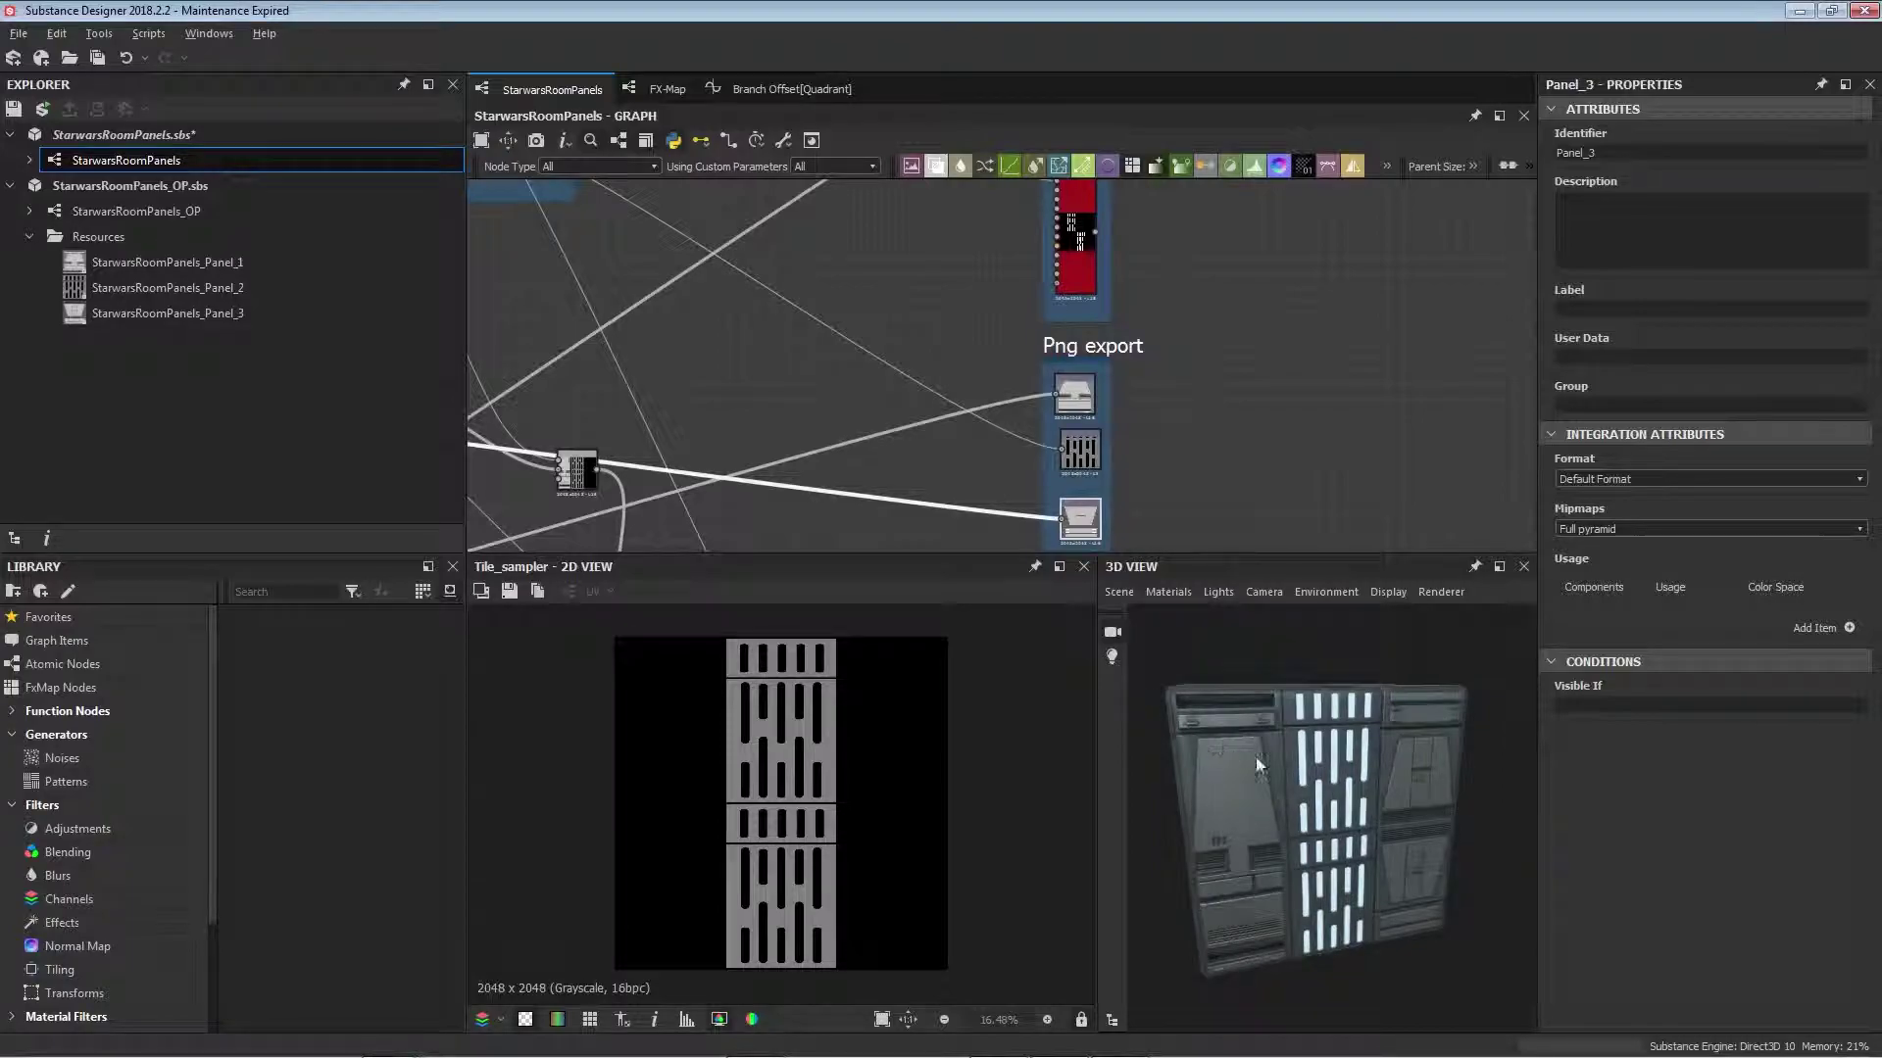
Step: Follow the connections feeding the Png export frame and open the StarwarsRoomPanels_OP graph
{"action": "left_click", "coordinate": [1175, 479]}
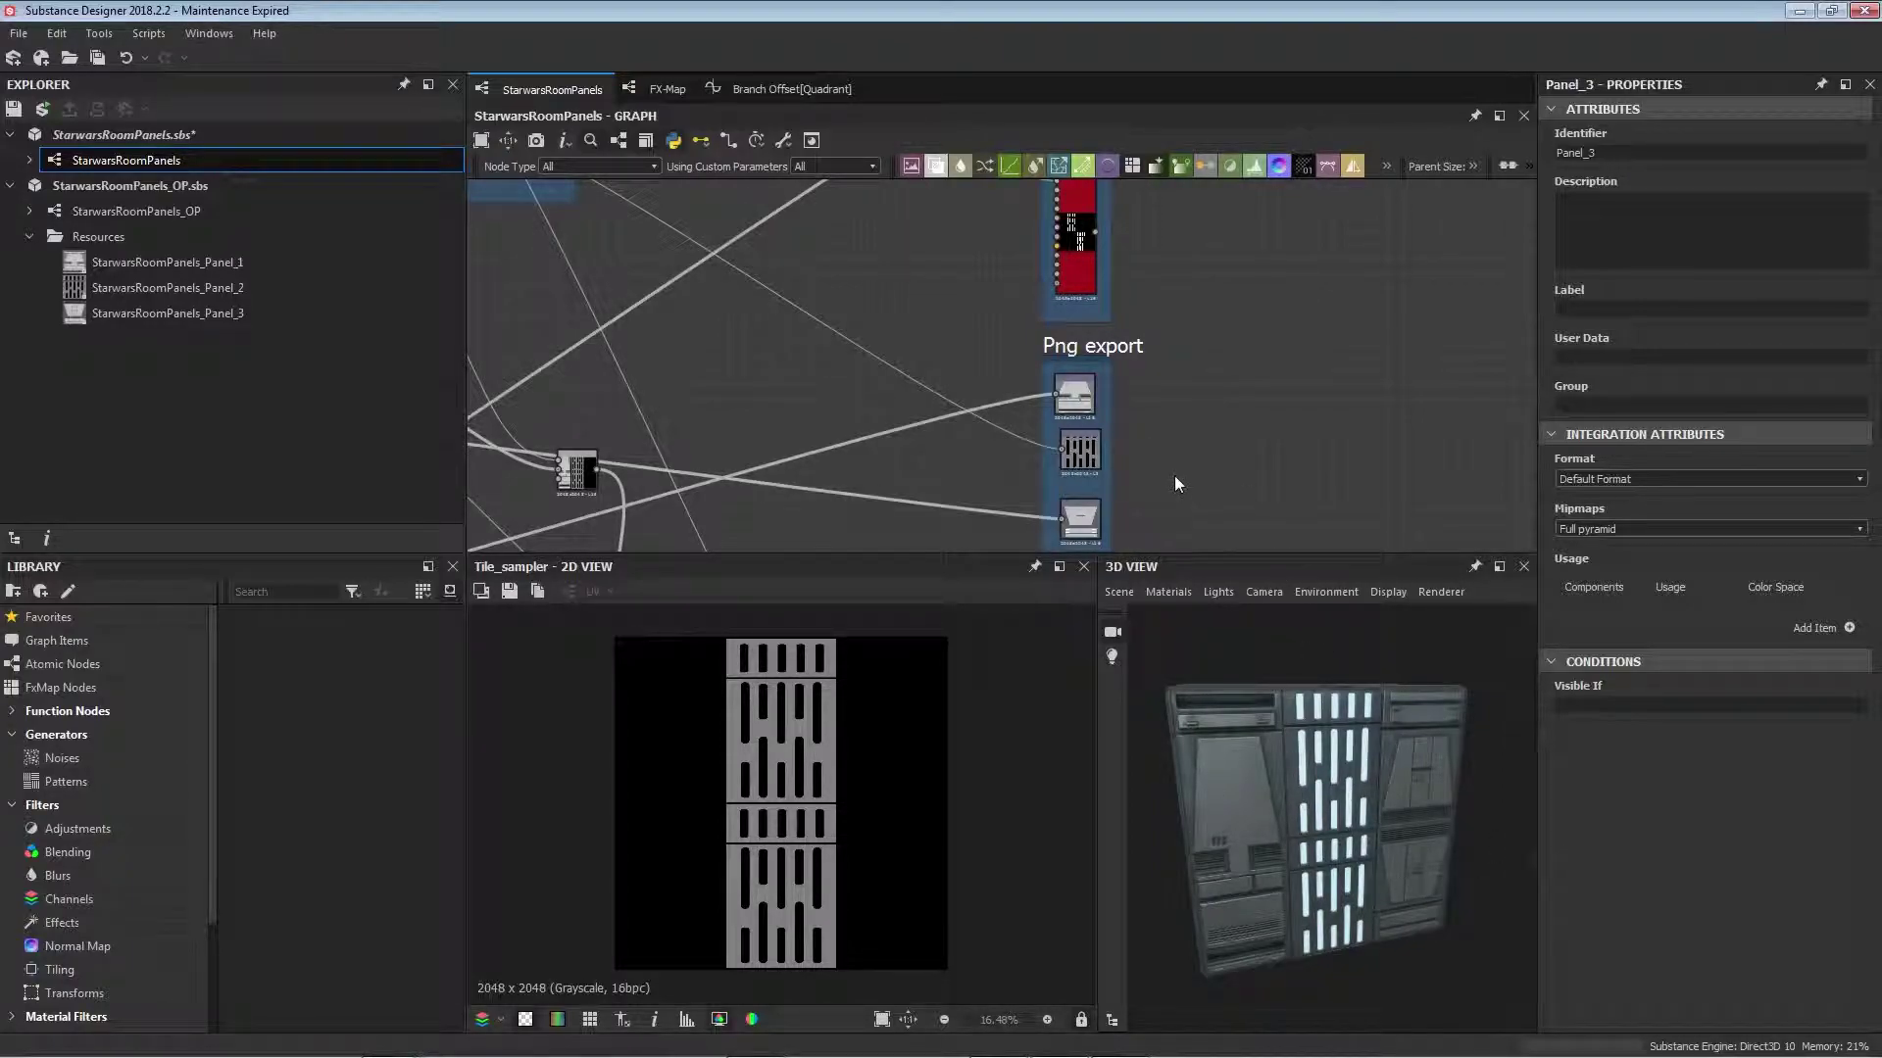
{"action": "middle_click_drag", "start_coordinate": [1142, 441], "coordinate": [1191, 394]}
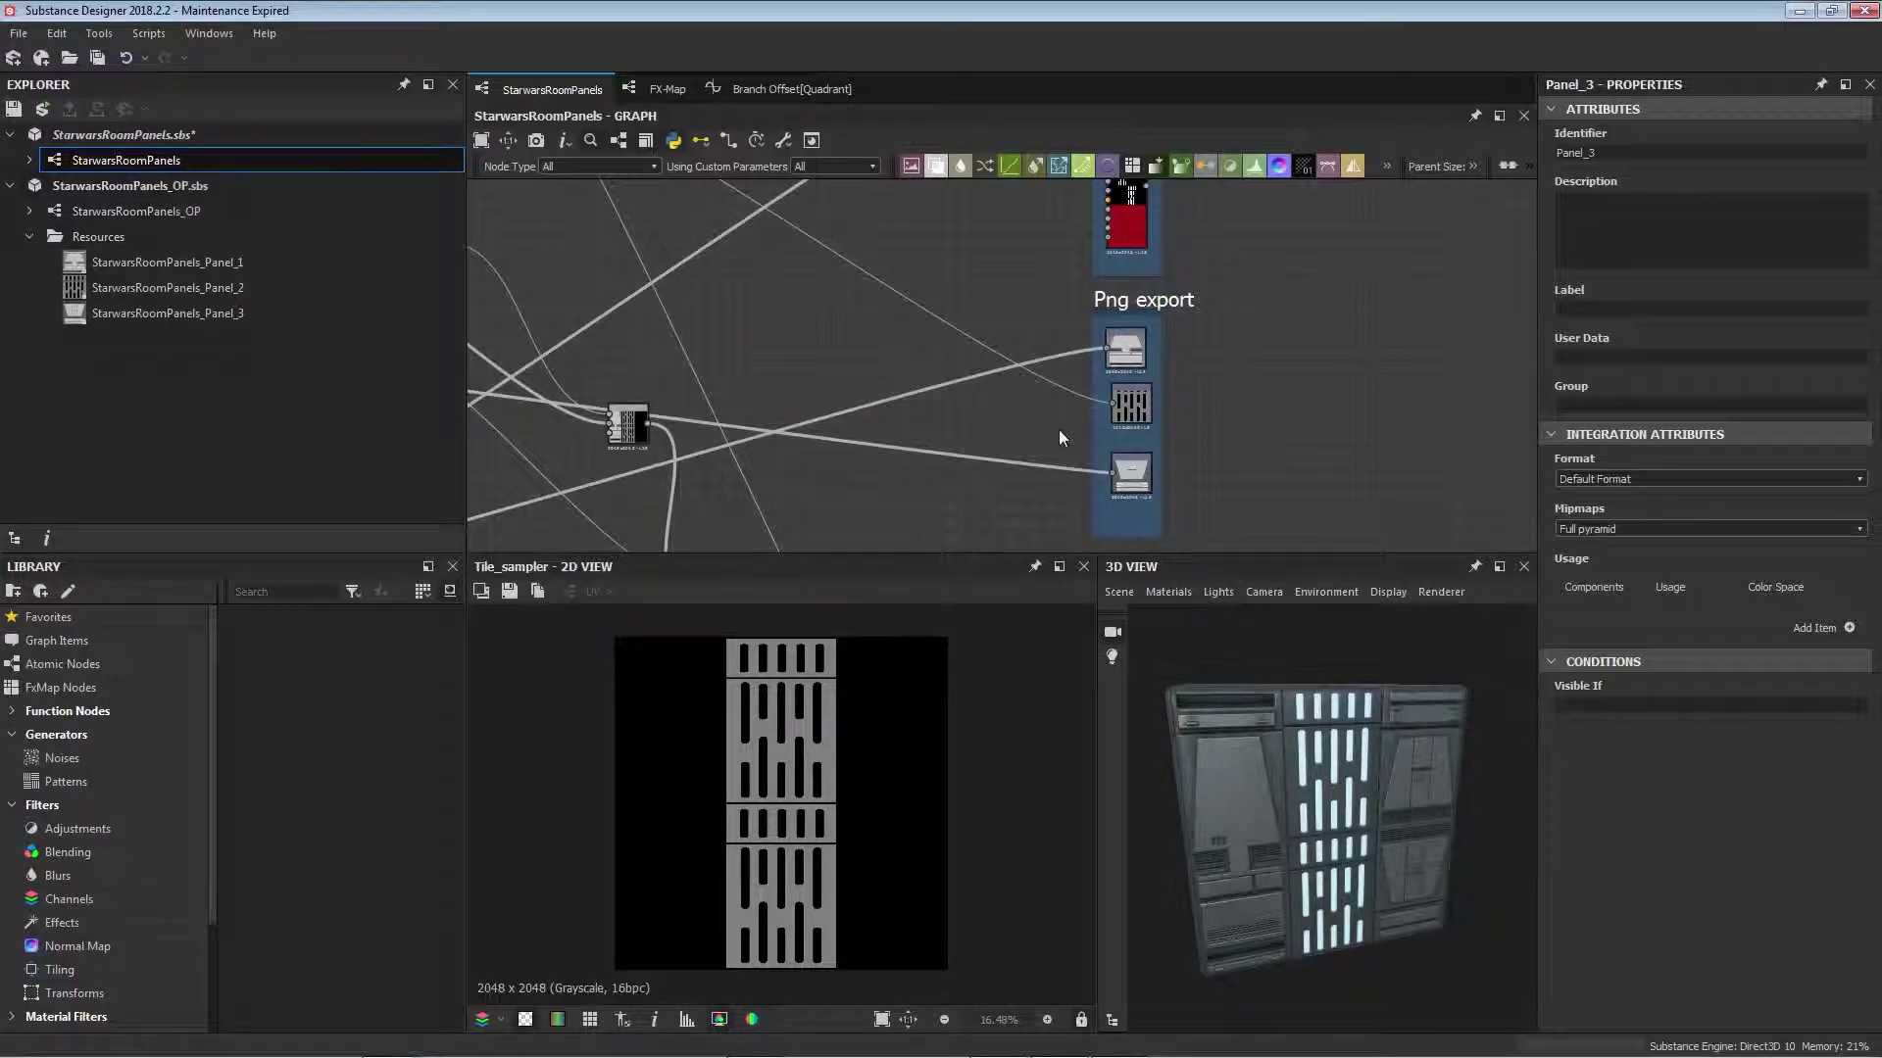
{"action": "middle_click_drag", "start_coordinate": [1051, 429], "coordinate": [1103, 427]}
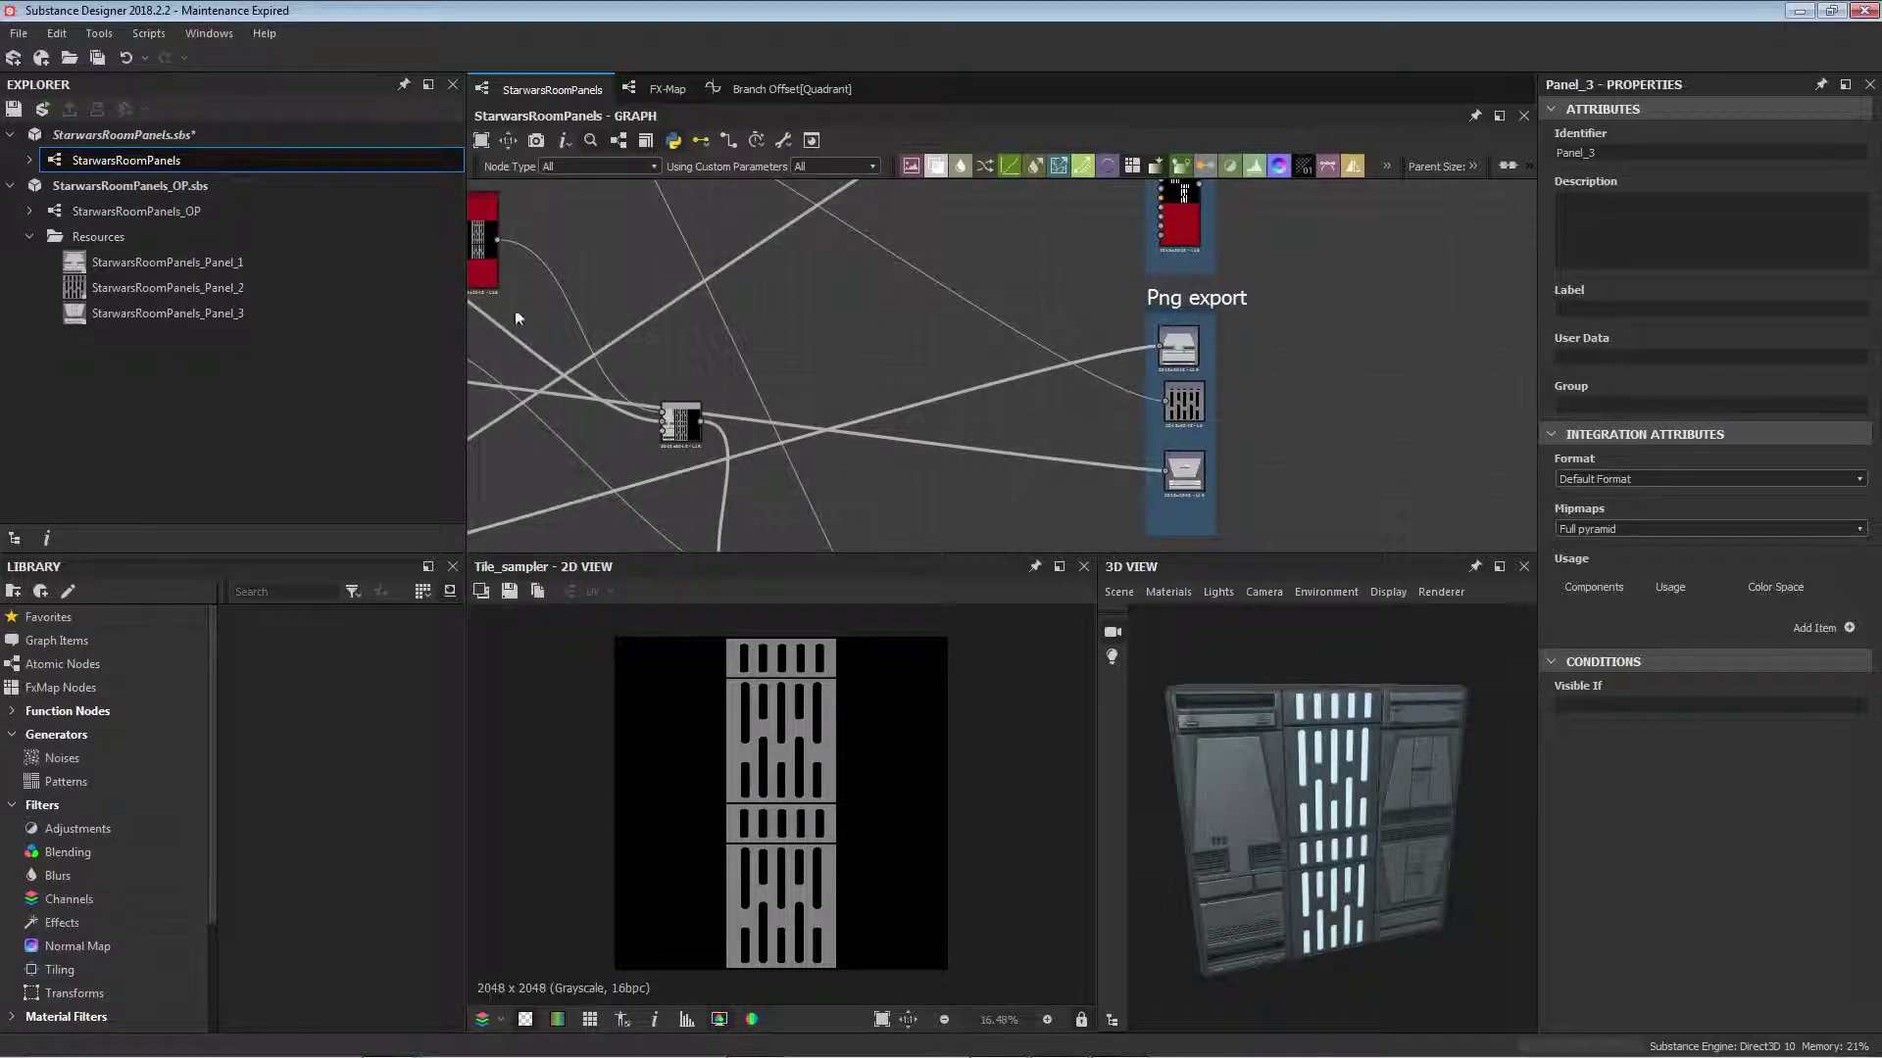
{"action": "middle_click_drag", "start_coordinate": [686, 372], "coordinate": [793, 365]}
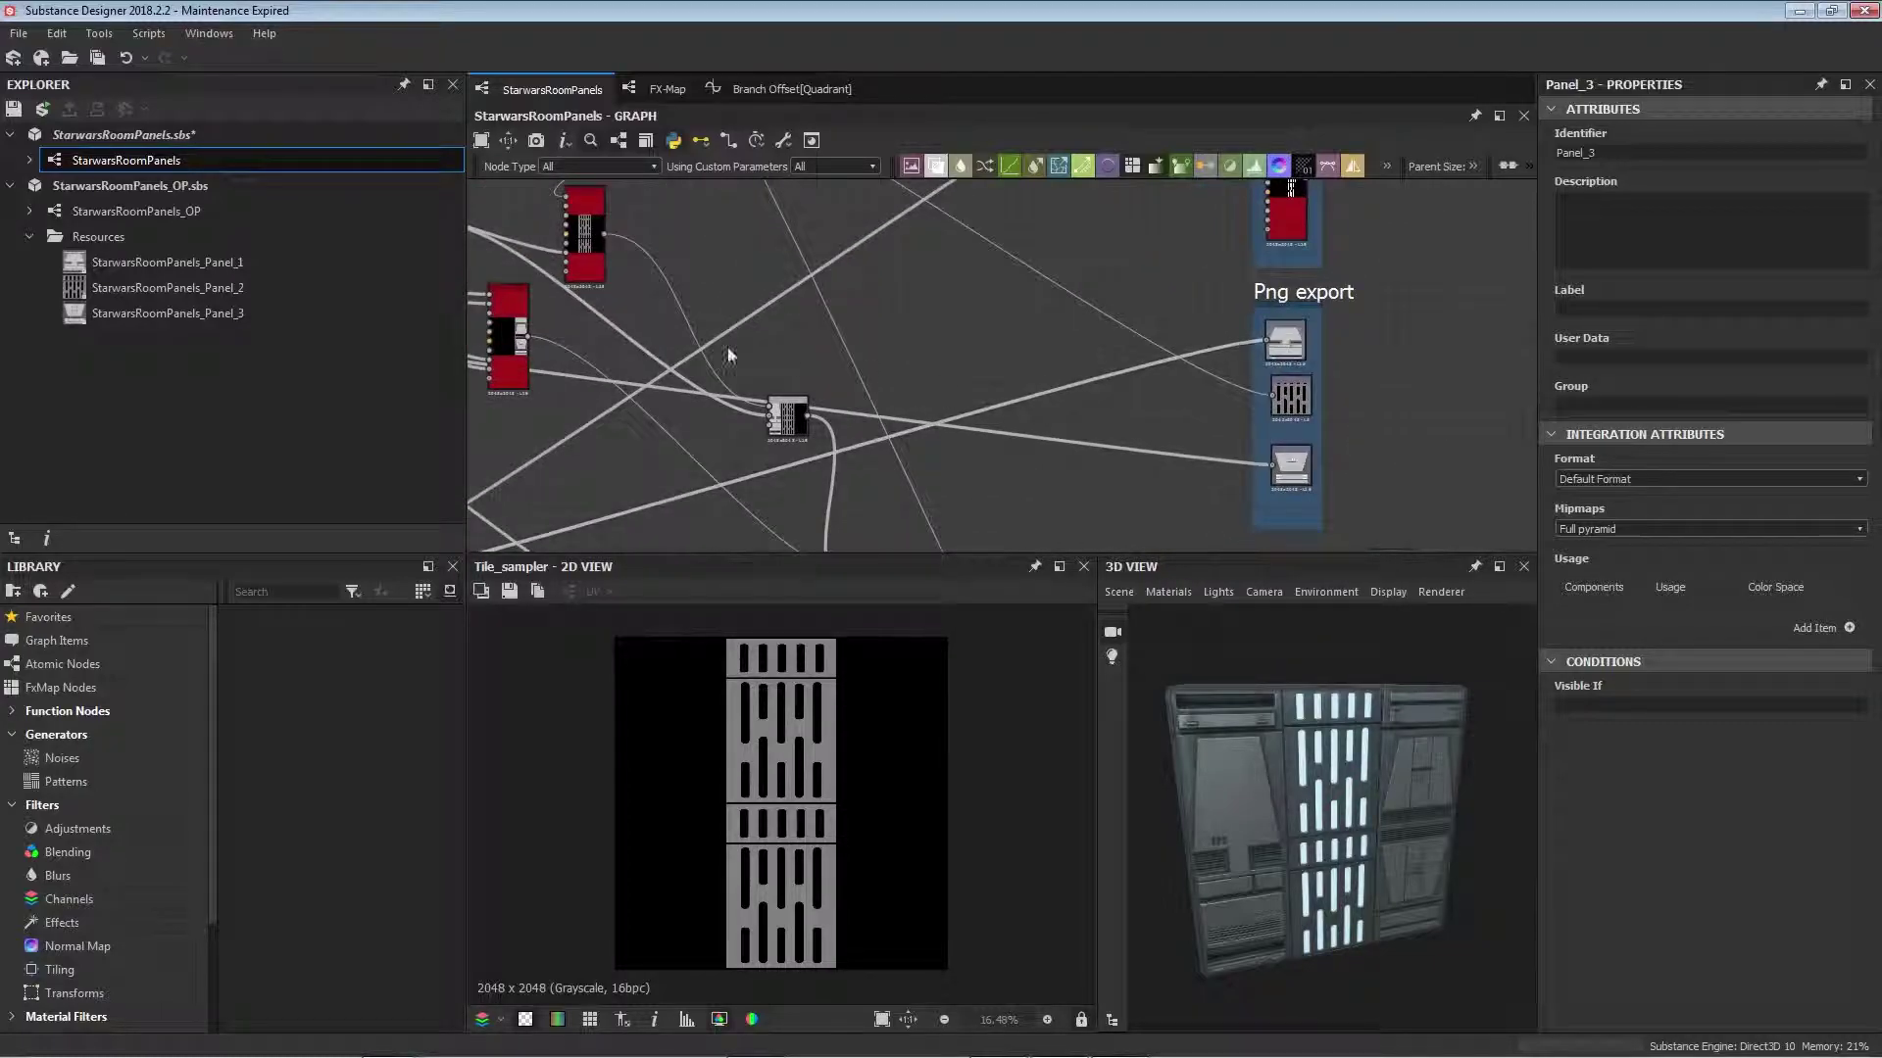
{"action": "left_click", "coordinate": [168, 217]}
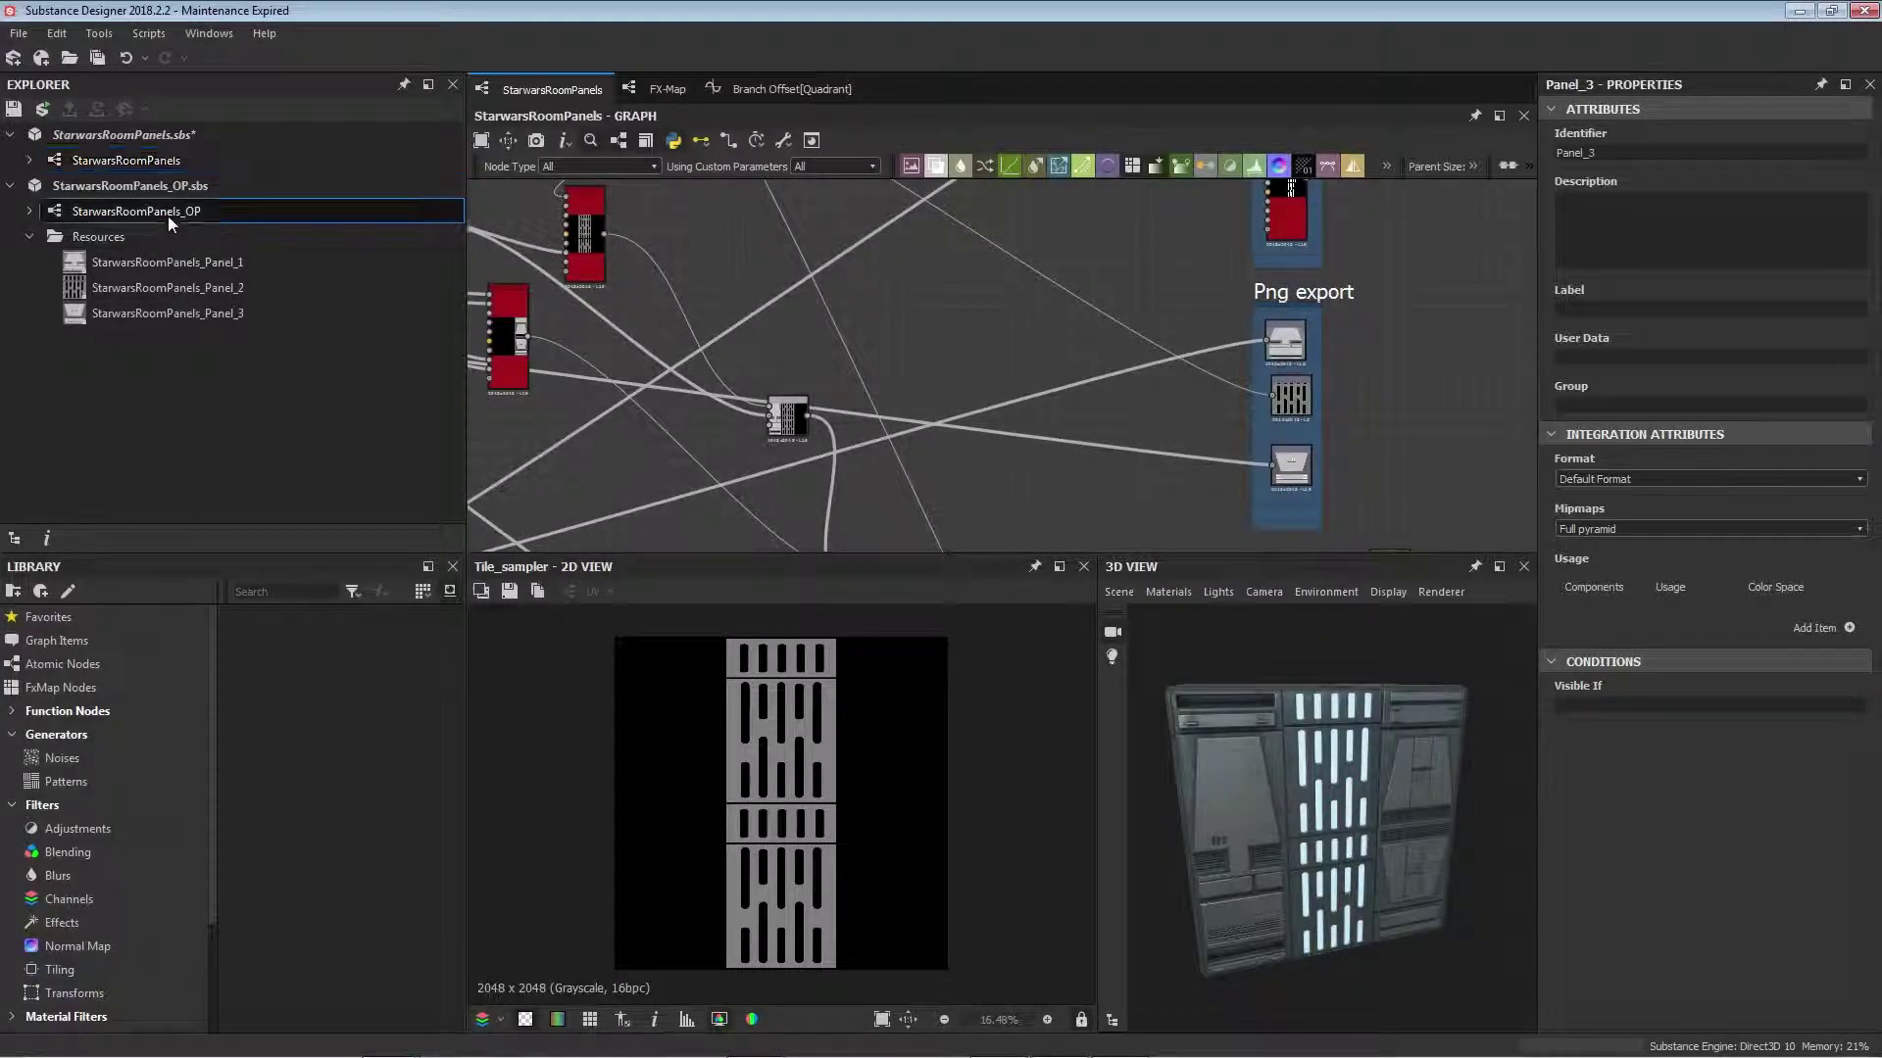
{"action": "double_click", "coordinate": [168, 216]}
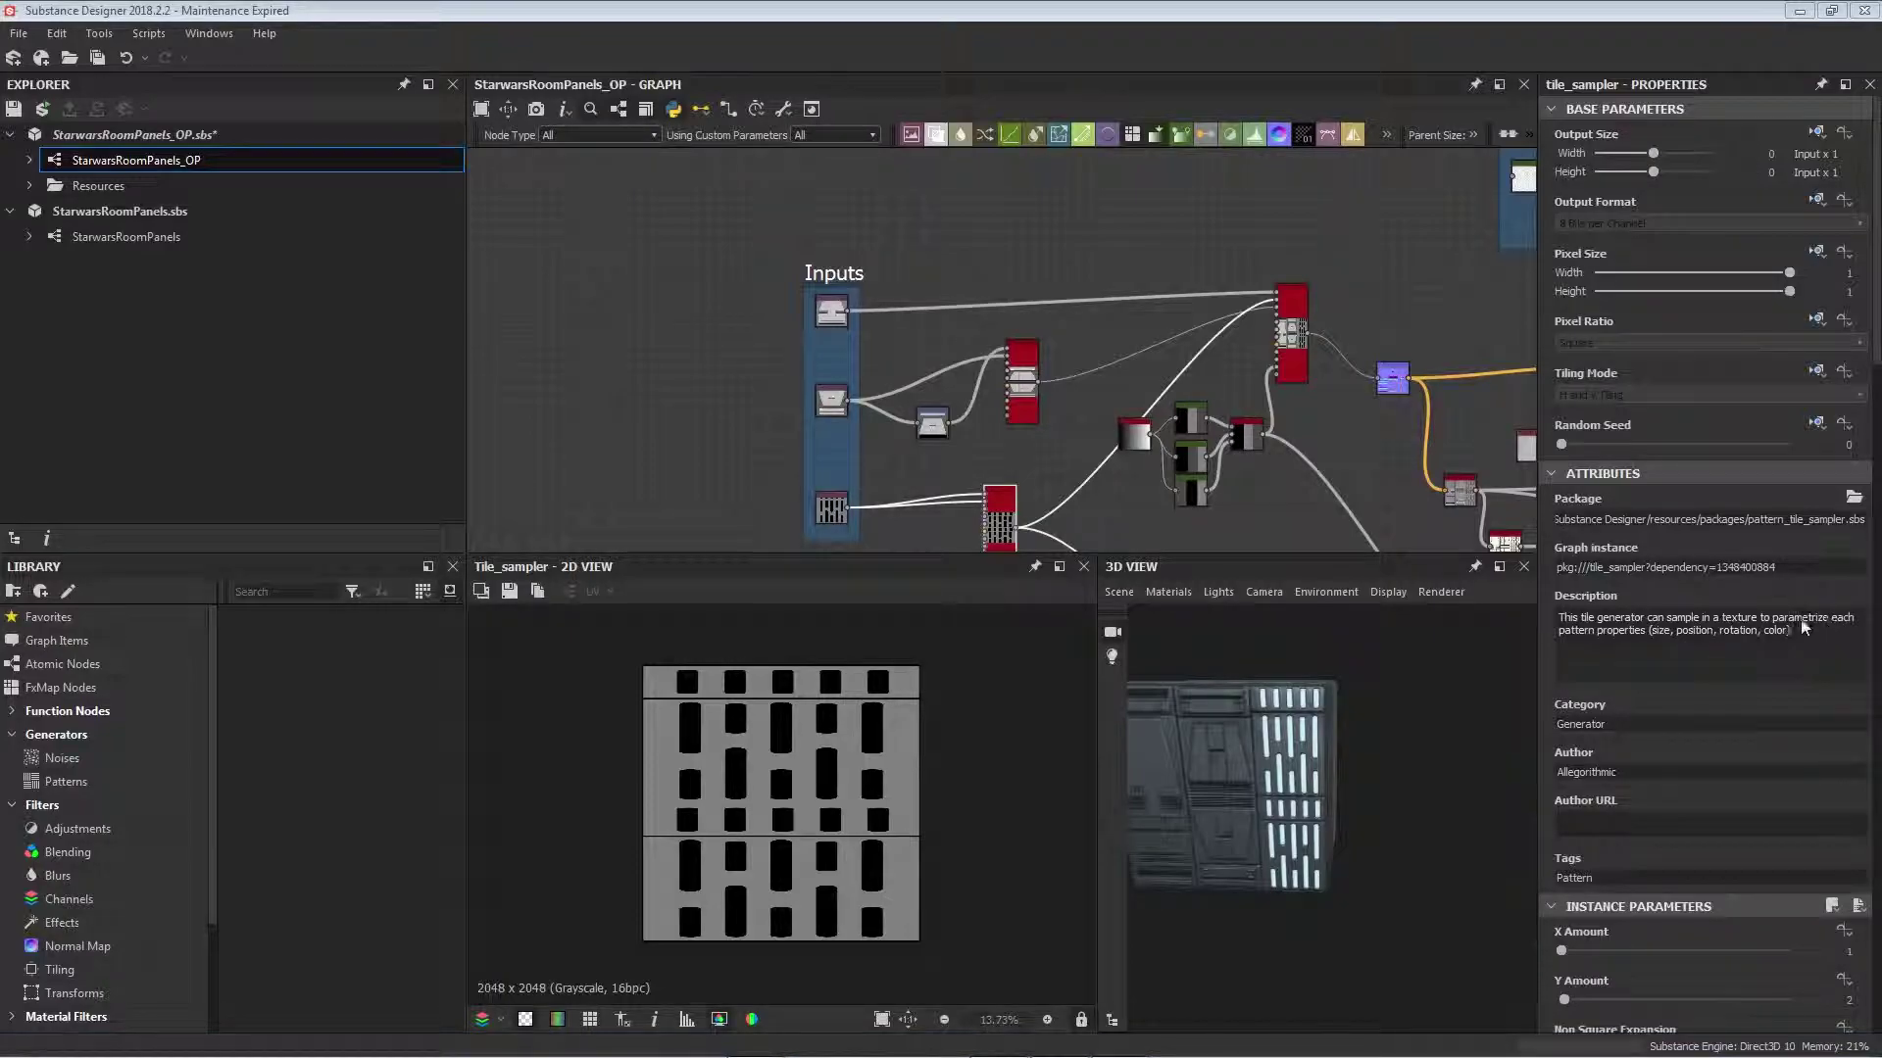
Step: Survey the StarwarsRoomPanels_OP graph from the Inputs frame to the Colour, Emiss and Roughness frames
{"action": "middle_click_drag", "start_coordinate": [1011, 412], "coordinate": [1086, 388]}
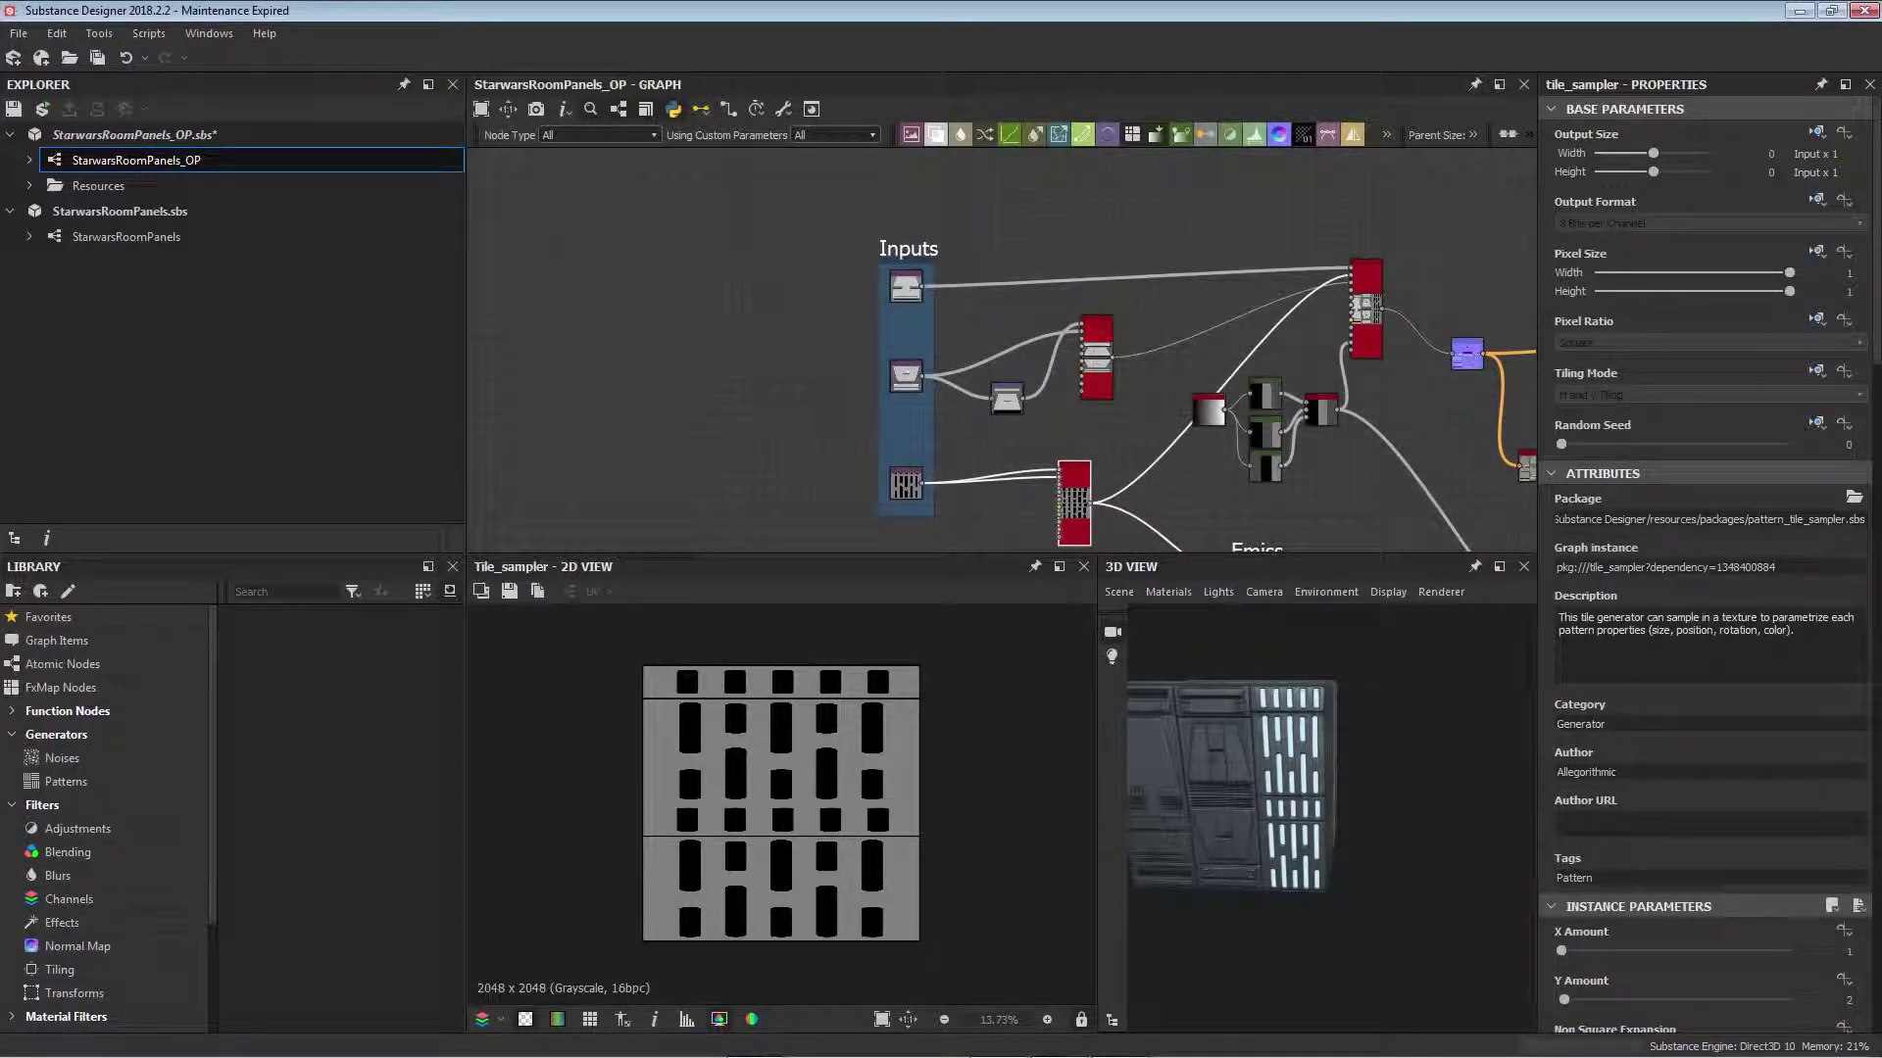
{"action": "middle_click_drag", "start_coordinate": [1149, 438], "coordinate": [1224, 434]}
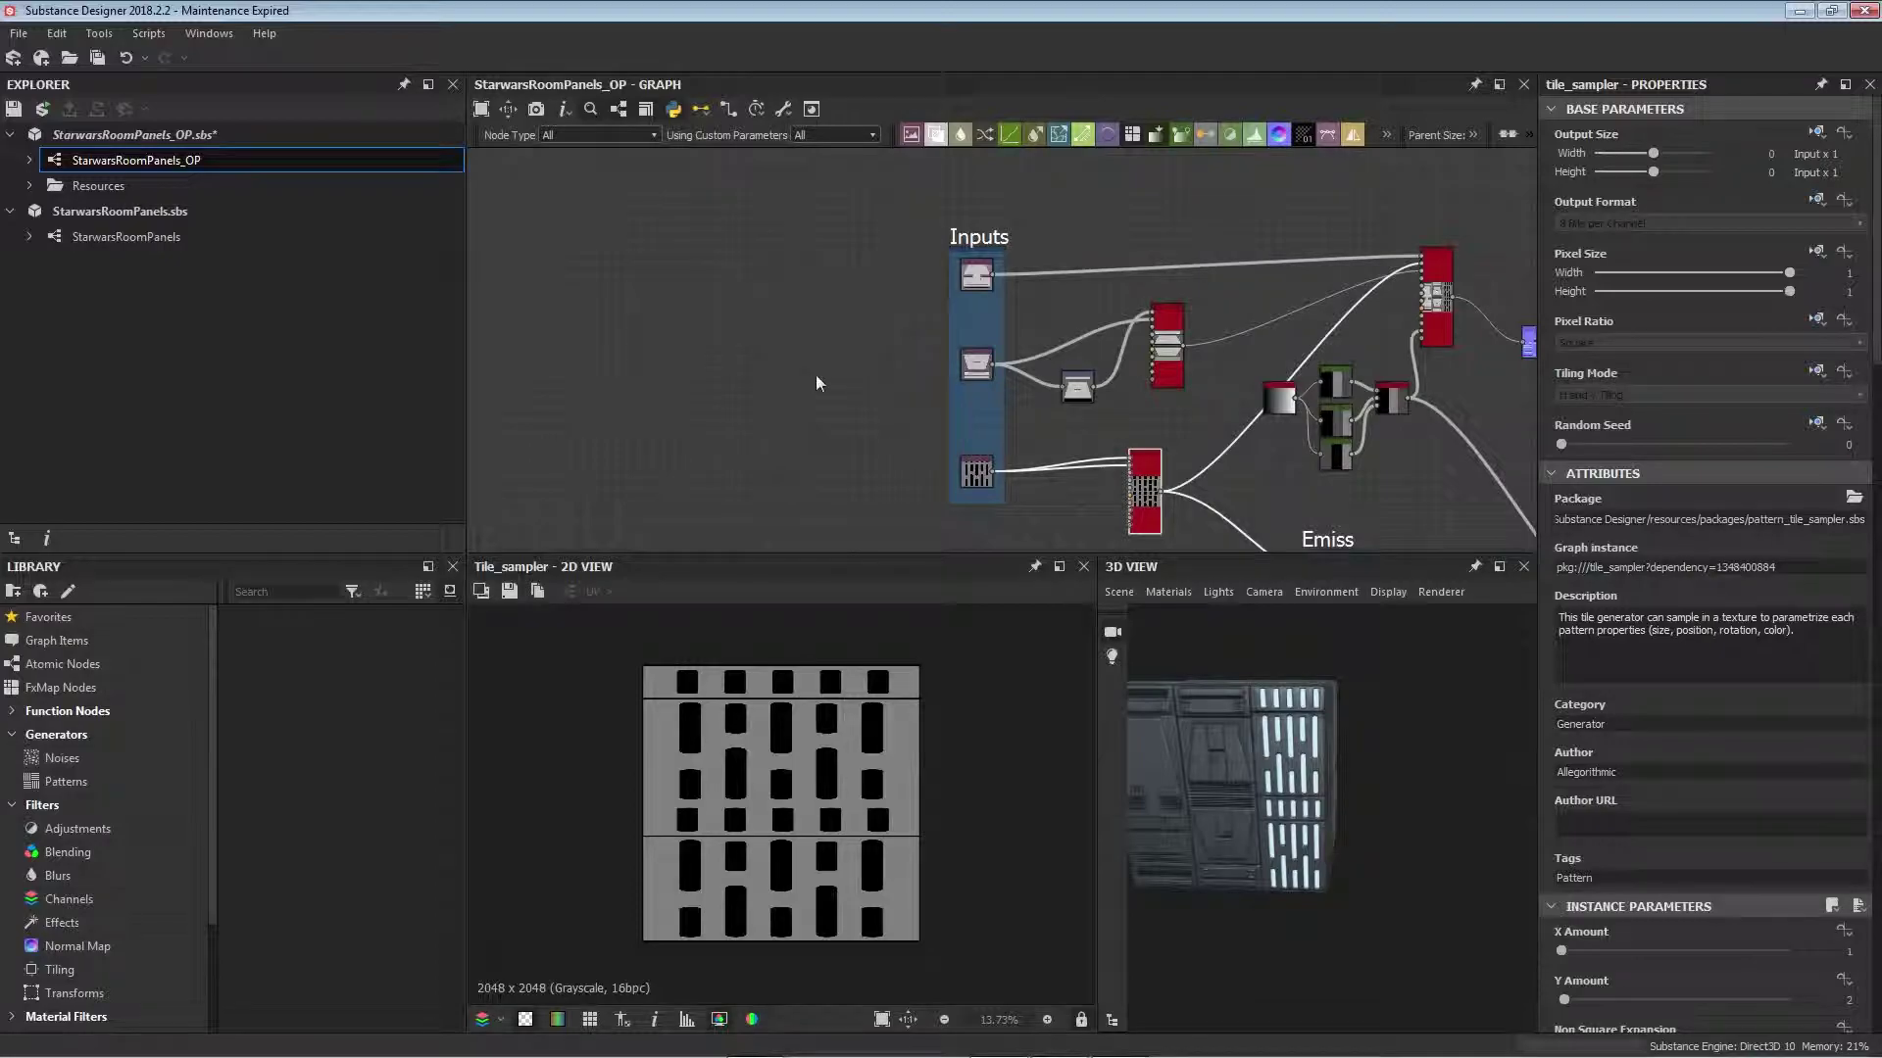
{"action": "middle_click_drag", "start_coordinate": [1106, 470], "coordinate": [920, 405]}
{"action": "scroll", "coordinate": [920, 405], "scroll_direction": "down", "scroll_amount": 3}
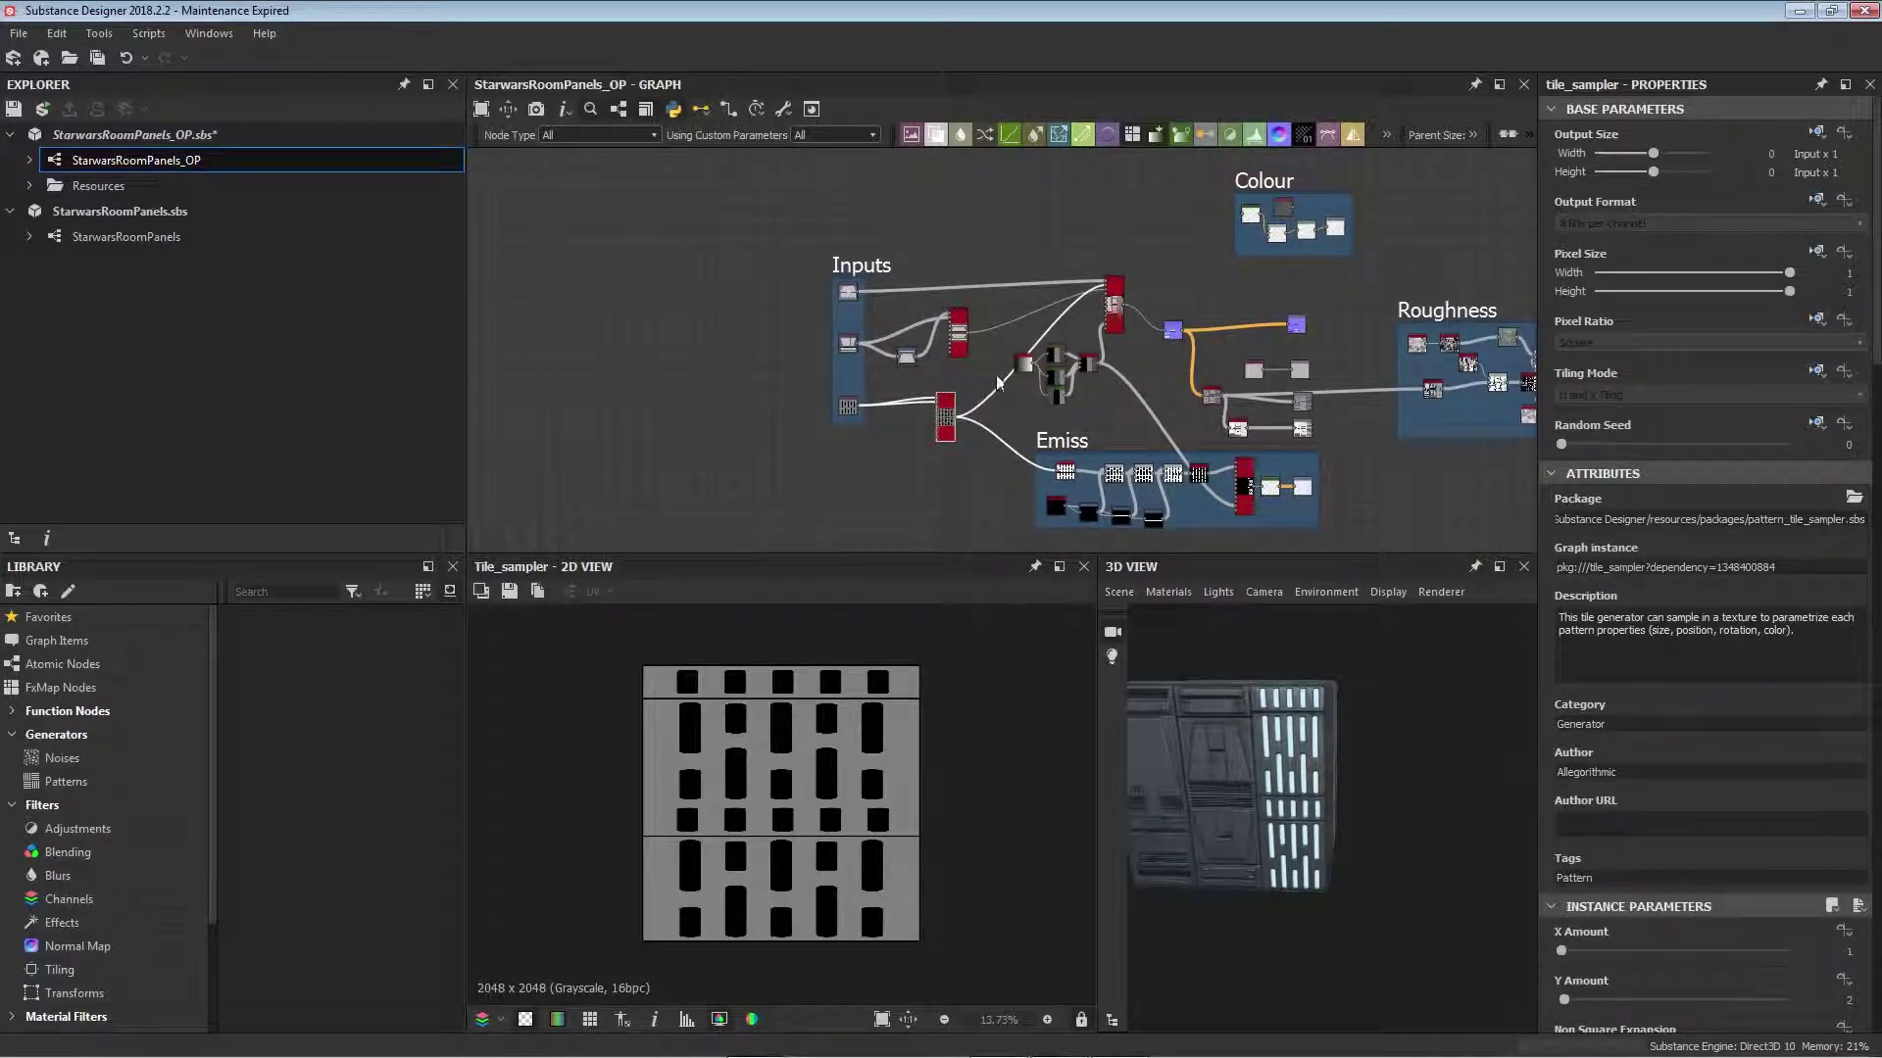
{"action": "middle_click_drag", "start_coordinate": [1112, 317], "coordinate": [981, 314]}
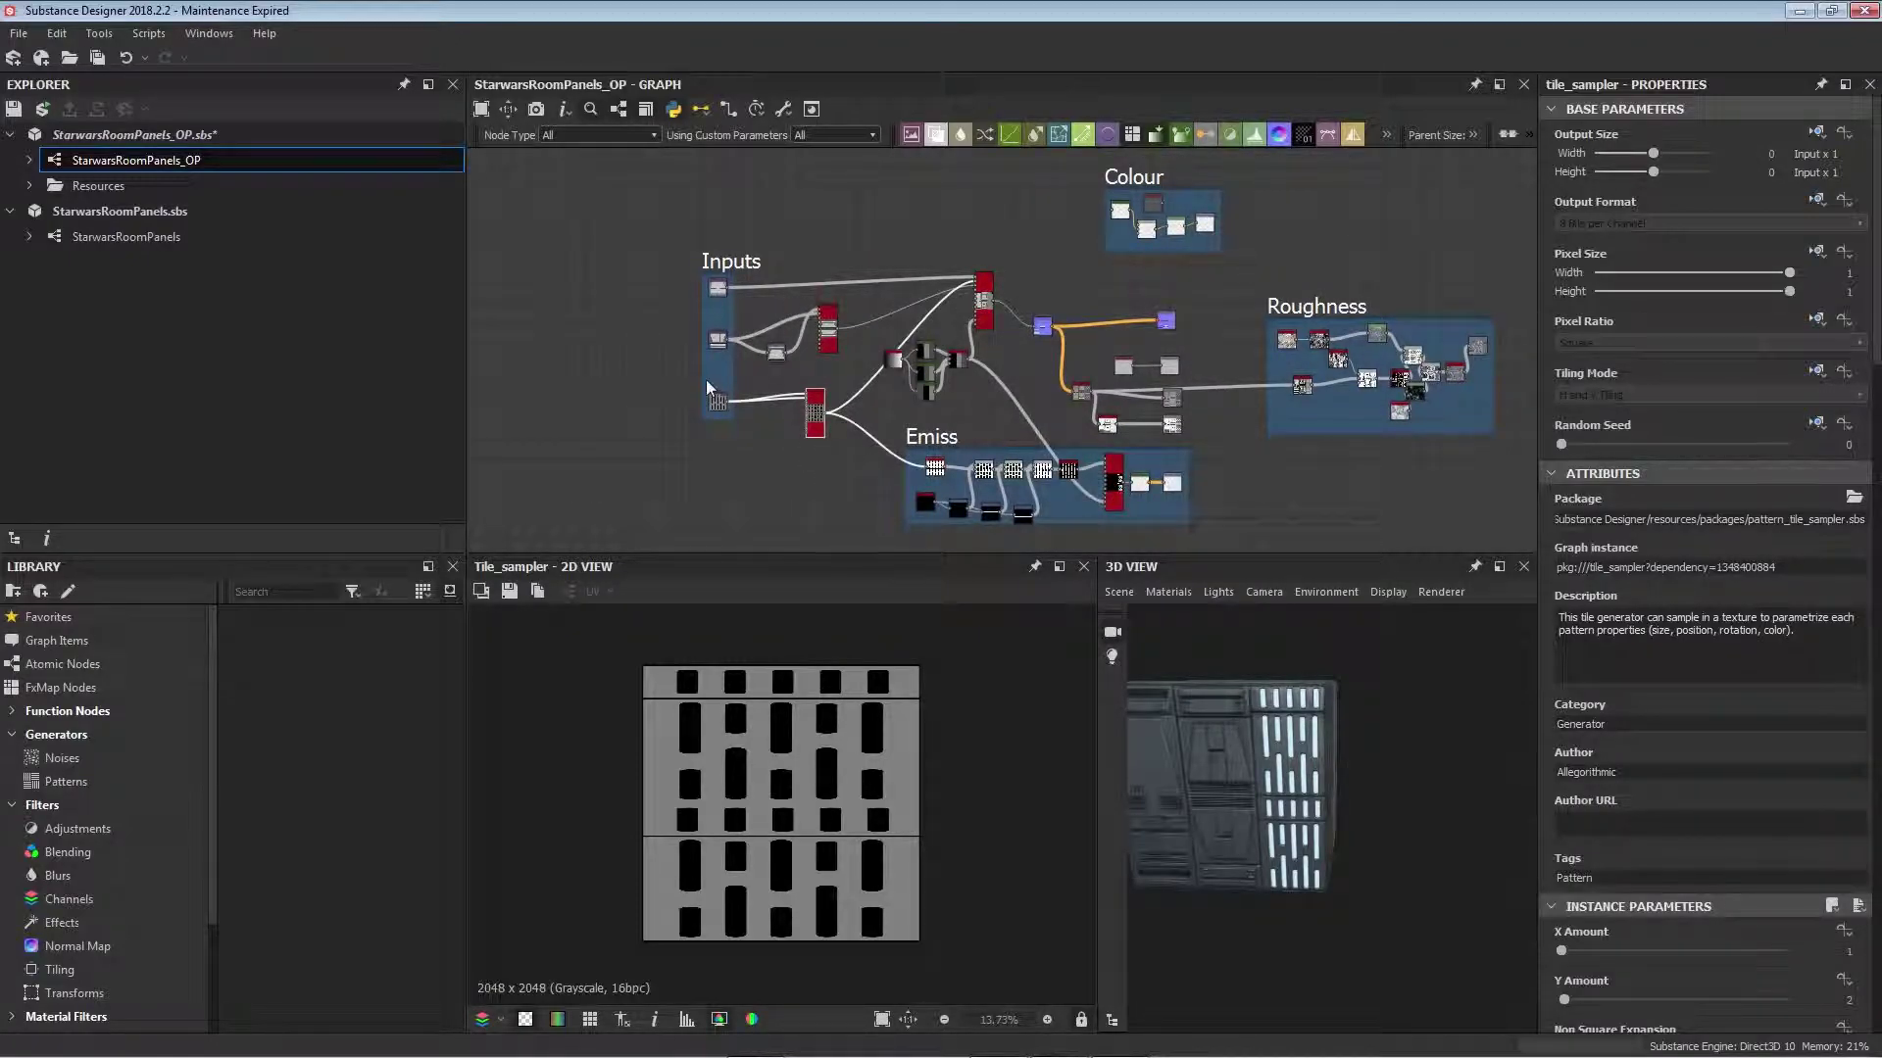
Step: Show the Panel_3 input bitmap and its Tile Sampler's output in 2D and compare them with the 3D panels
{"action": "middle_click_drag", "start_coordinate": [722, 349], "coordinate": [814, 376]}
{"action": "scroll", "coordinate": [814, 376], "scroll_direction": "up", "scroll_amount": 3}
{"action": "double_click", "coordinate": [809, 365]}
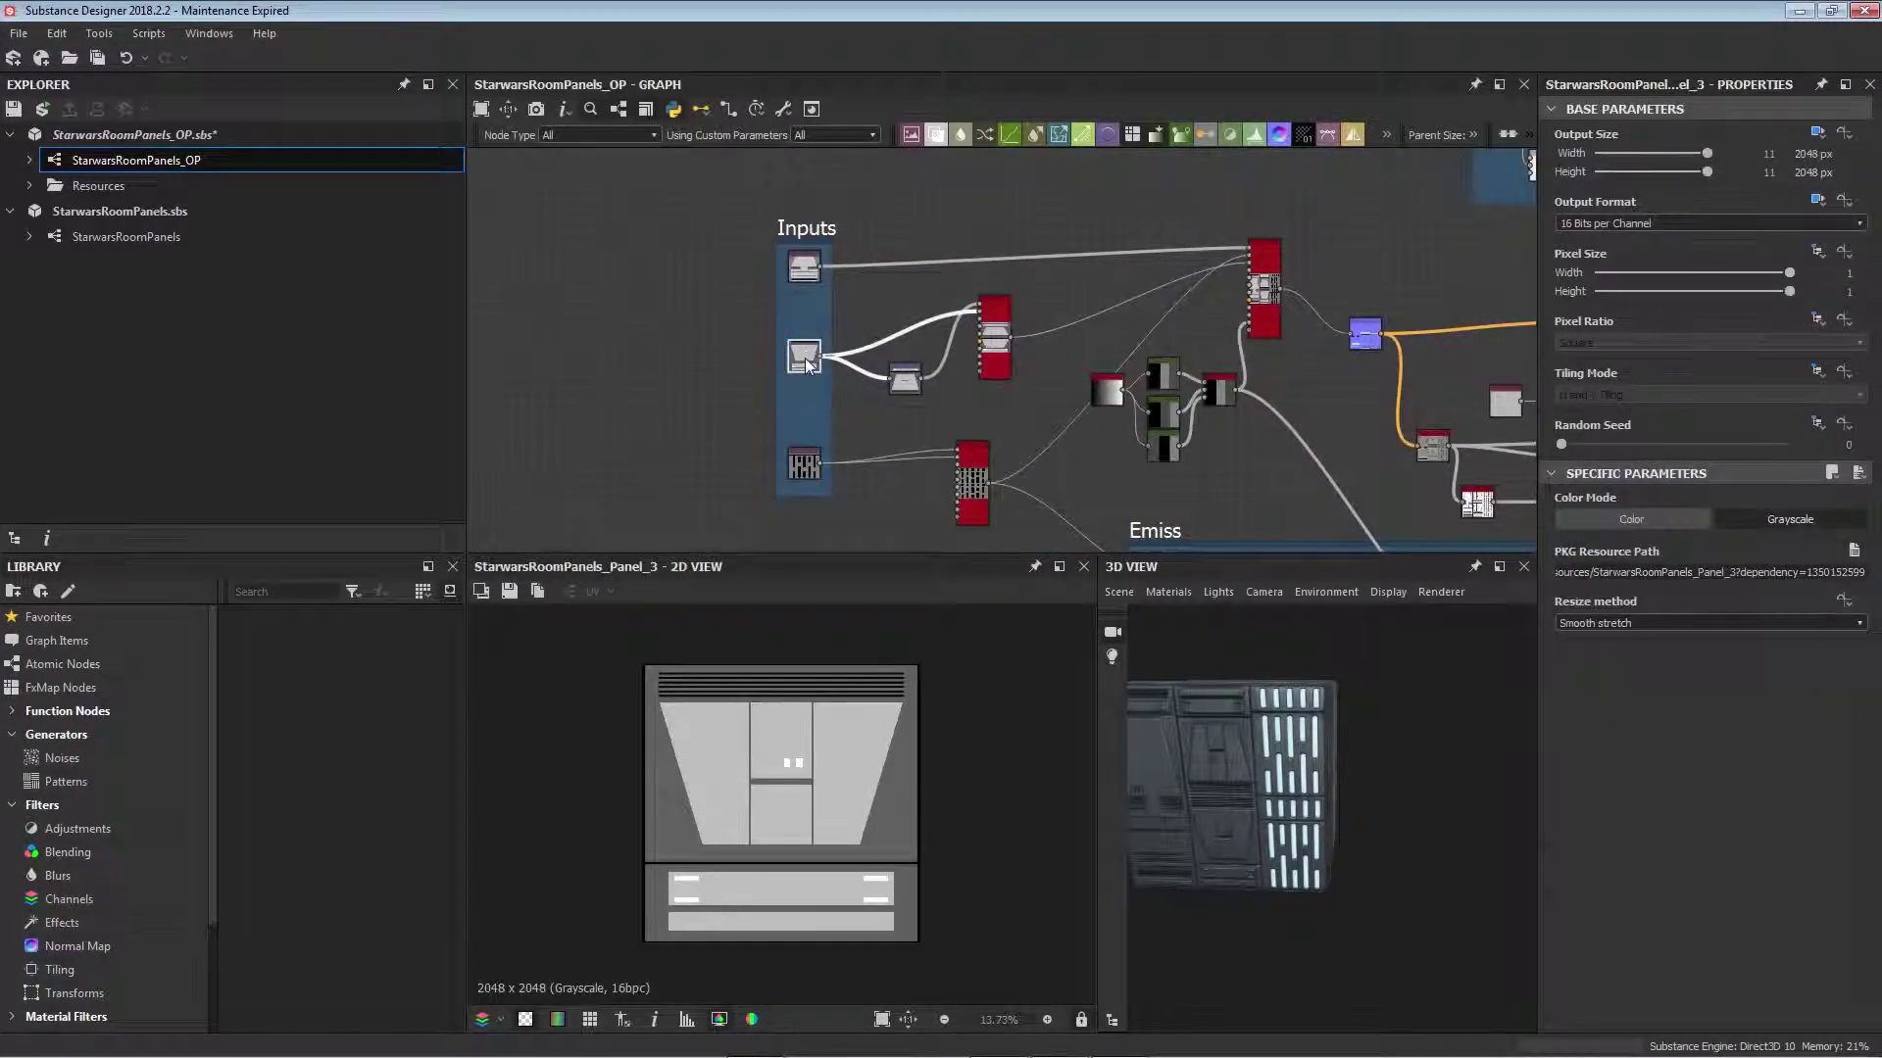
{"action": "middle_click_drag", "start_coordinate": [1318, 813], "coordinate": [1411, 821]}
{"action": "left_click_drag", "start_coordinate": [1343, 807], "coordinate": [1368, 809]}
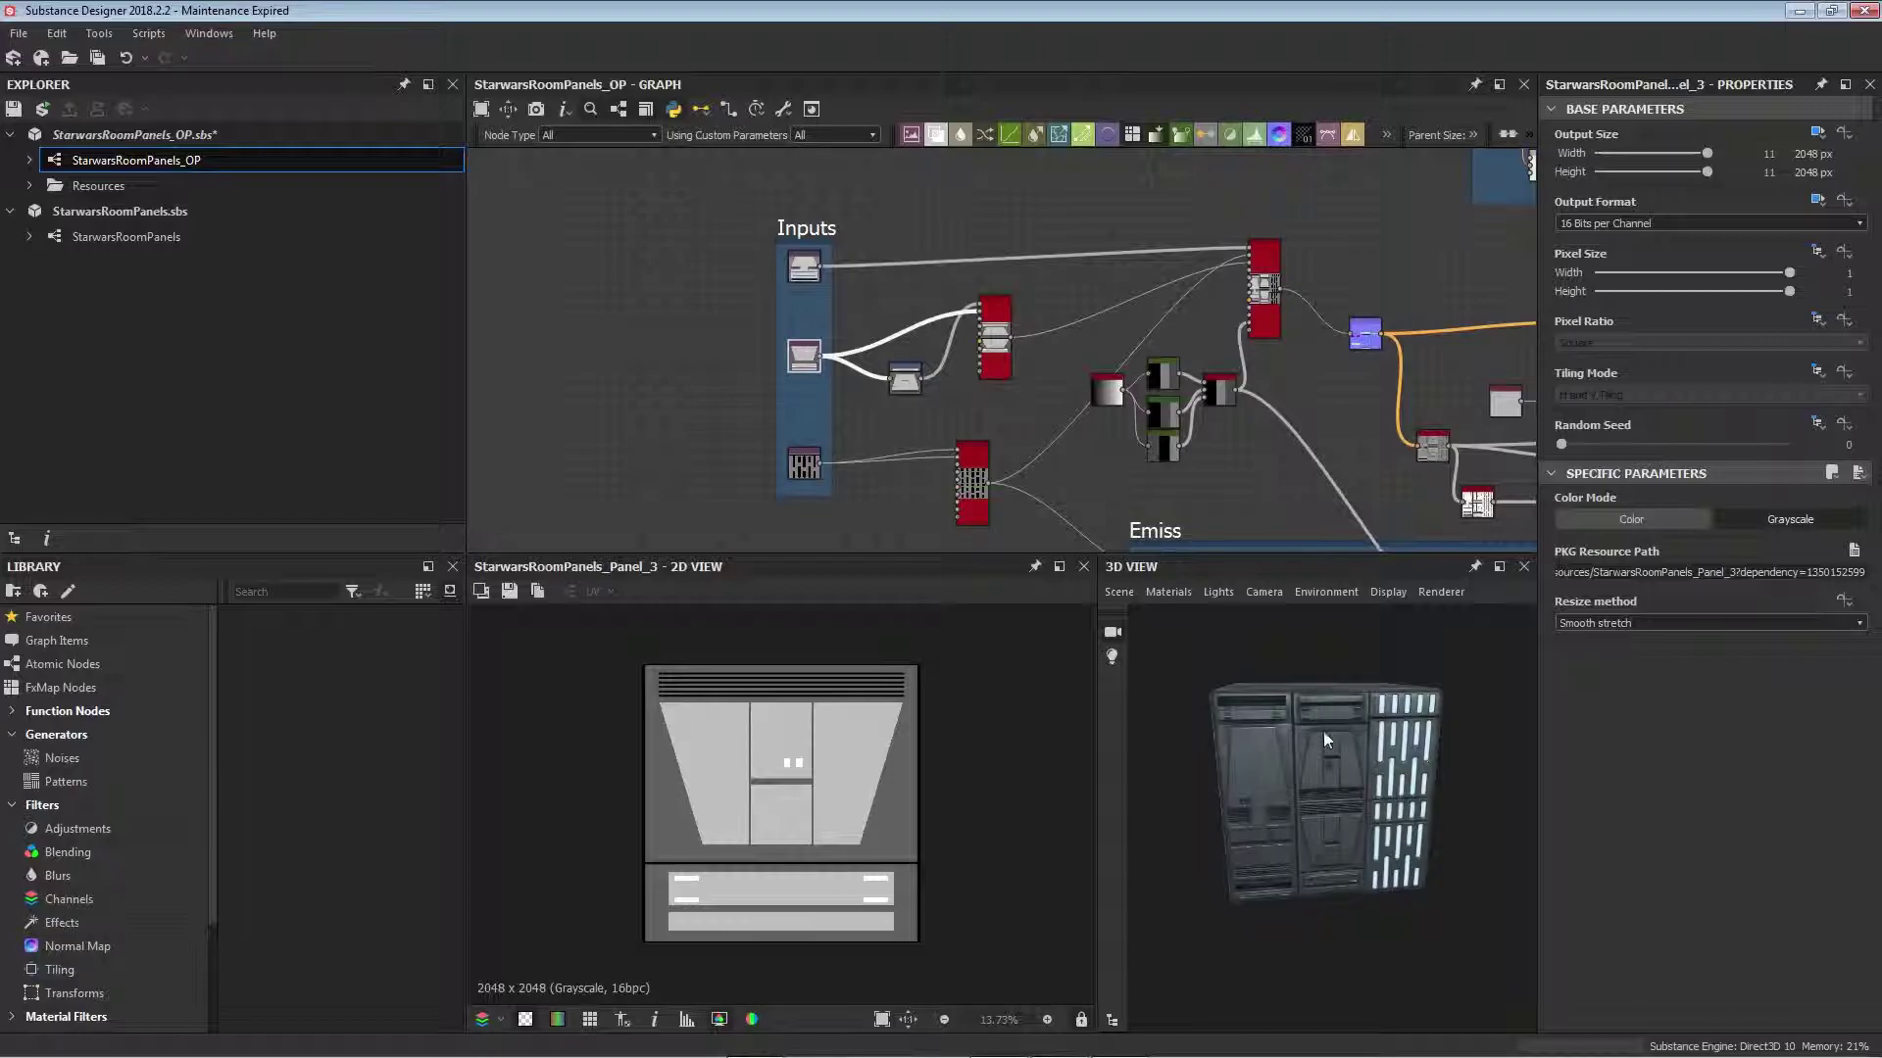
{"action": "double_click", "coordinate": [995, 344]}
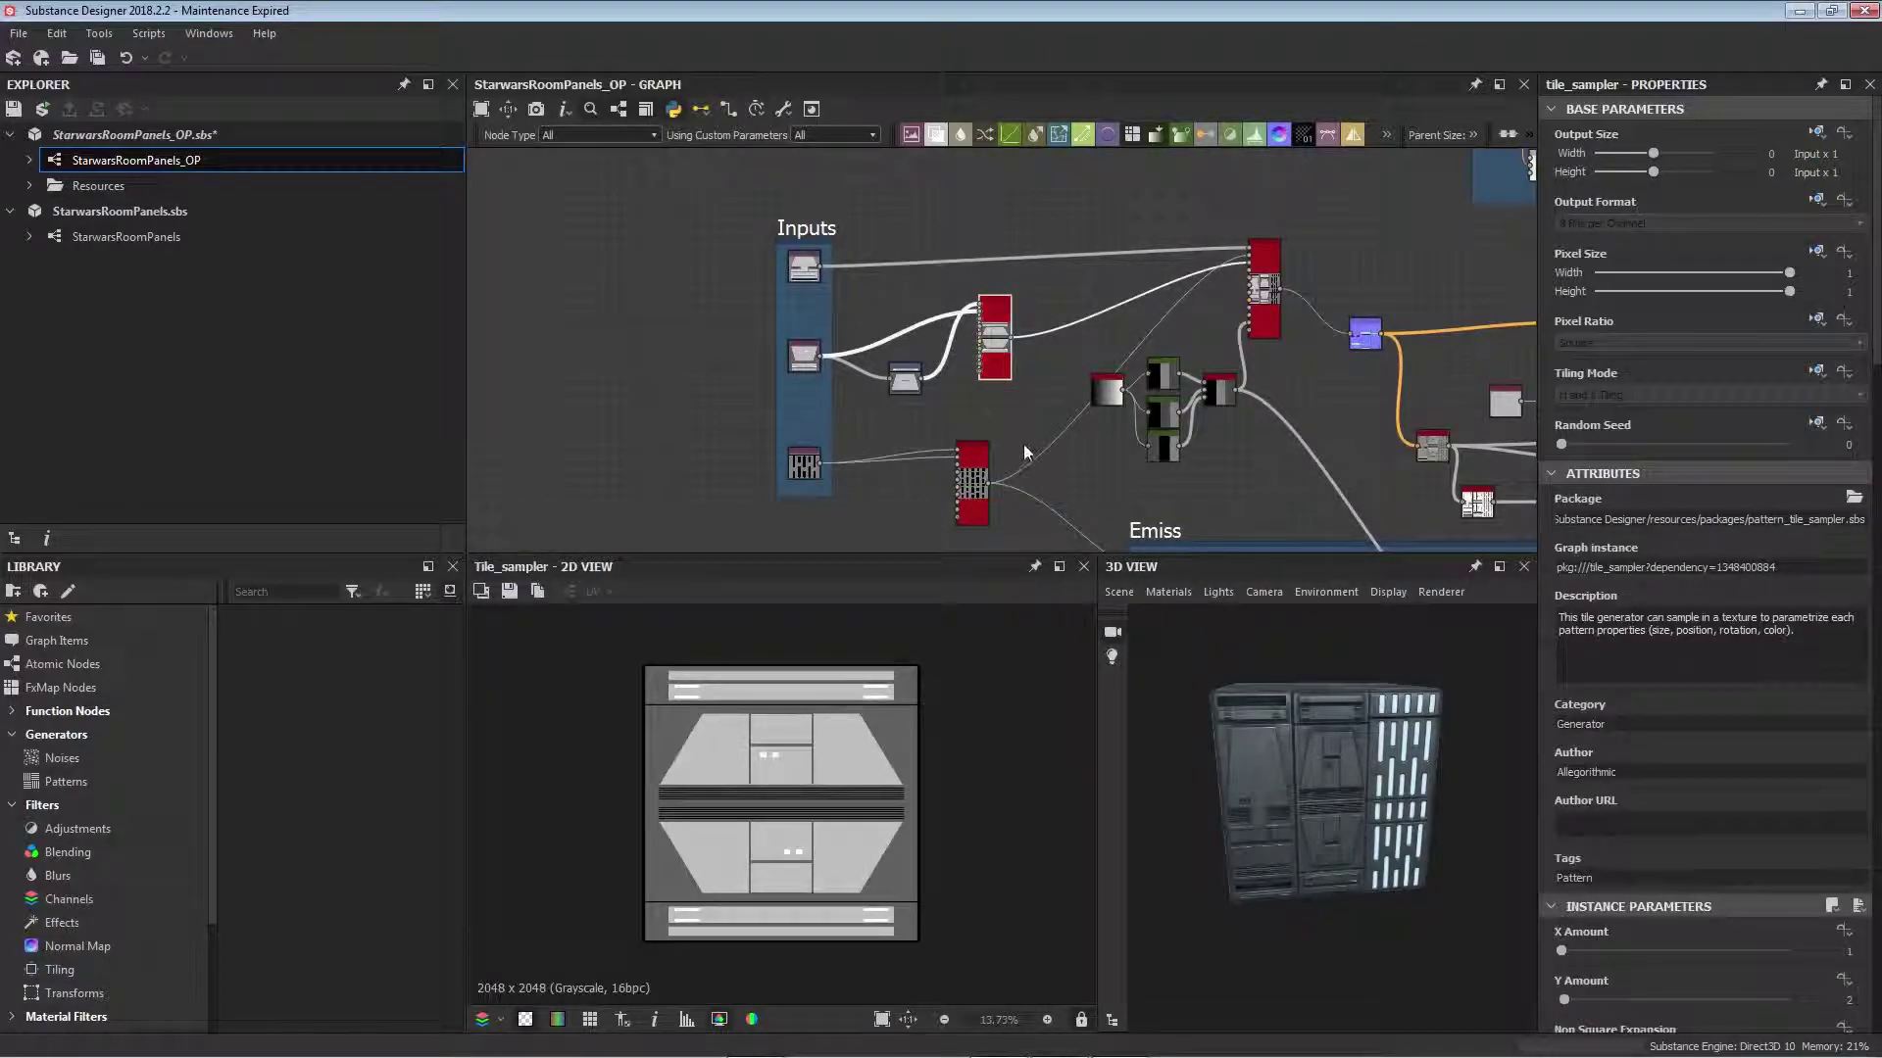
{"action": "middle_click_drag", "start_coordinate": [1020, 423], "coordinate": [963, 410]}
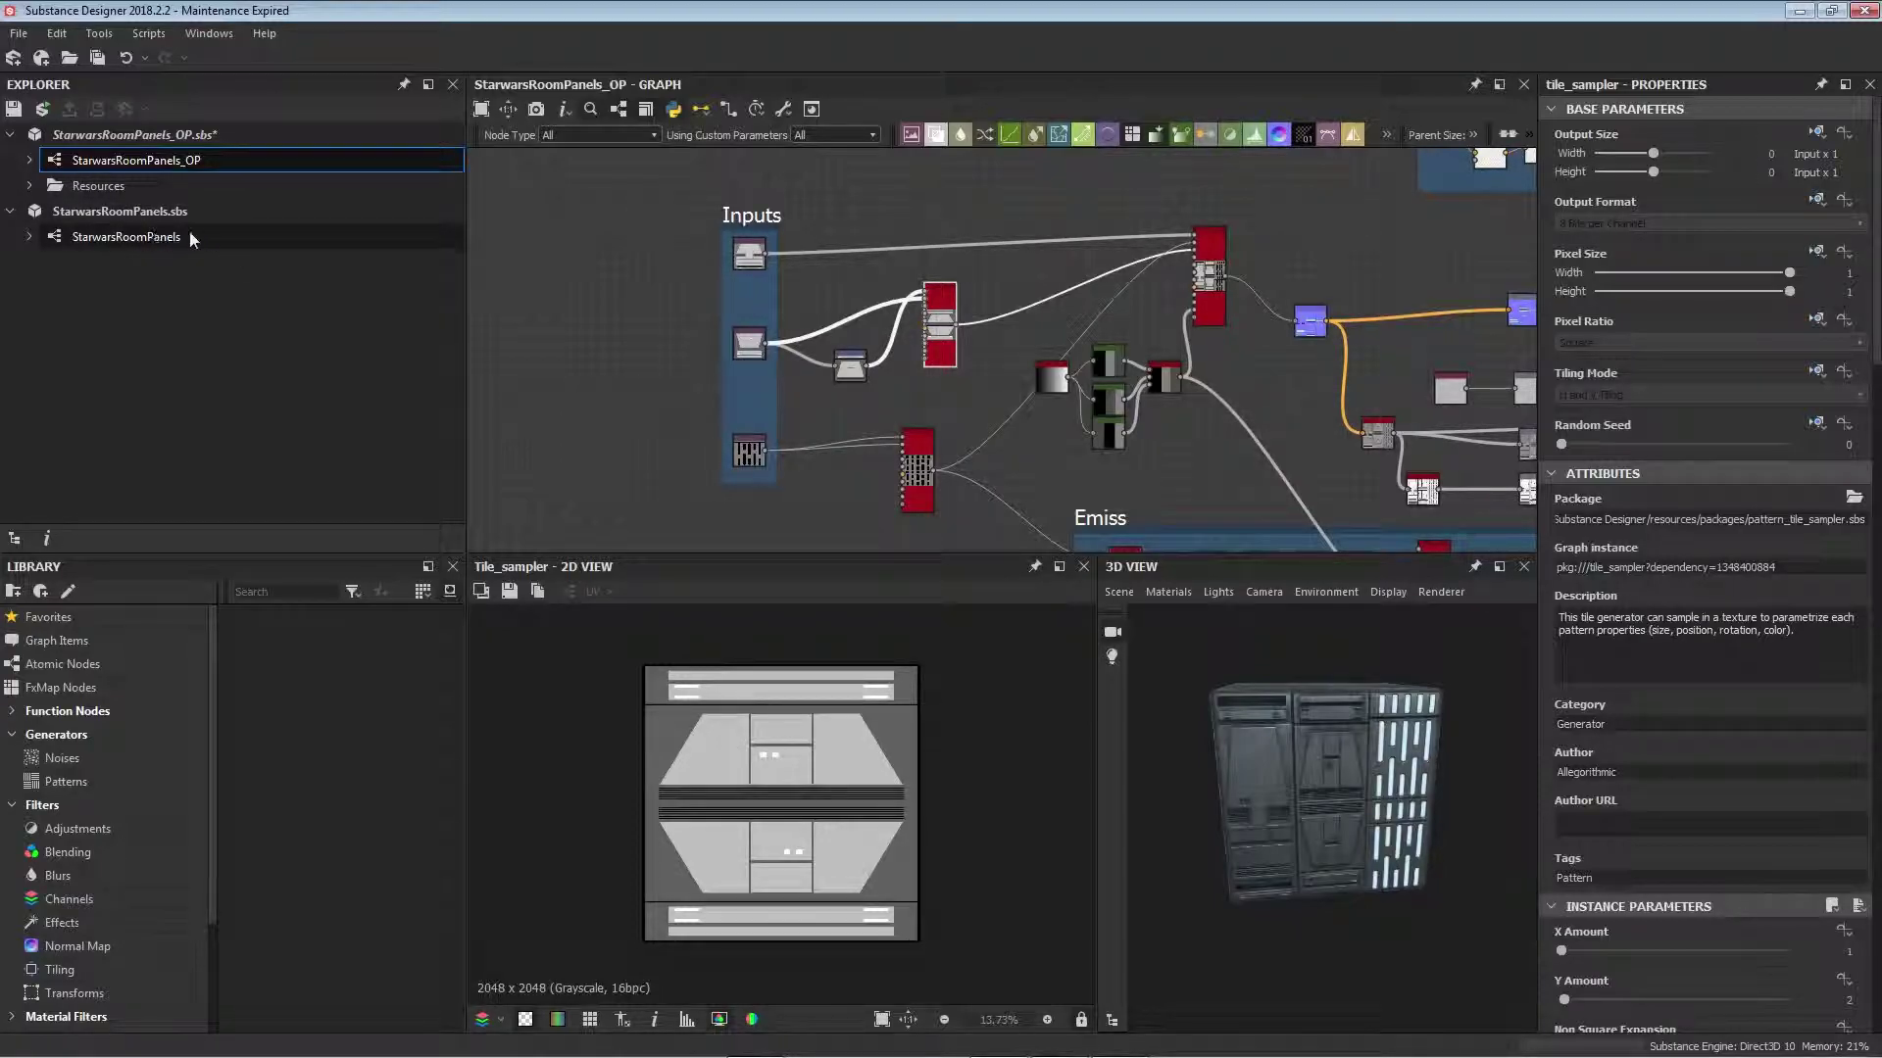
Step: Show the output of the main Tile Sampler that combines the three panels in the 2D view
{"action": "middle_click_drag", "start_coordinate": [1018, 421], "coordinate": [850, 404]}
{"action": "scroll", "coordinate": [684, 378], "scroll_direction": "down", "scroll_amount": 2}
{"action": "scroll", "coordinate": [782, 397], "scroll_direction": "down", "scroll_amount": 1}
{"action": "scroll", "coordinate": [871, 375], "scroll_direction": "up", "scroll_amount": 2}
{"action": "double_click", "coordinate": [866, 284]}
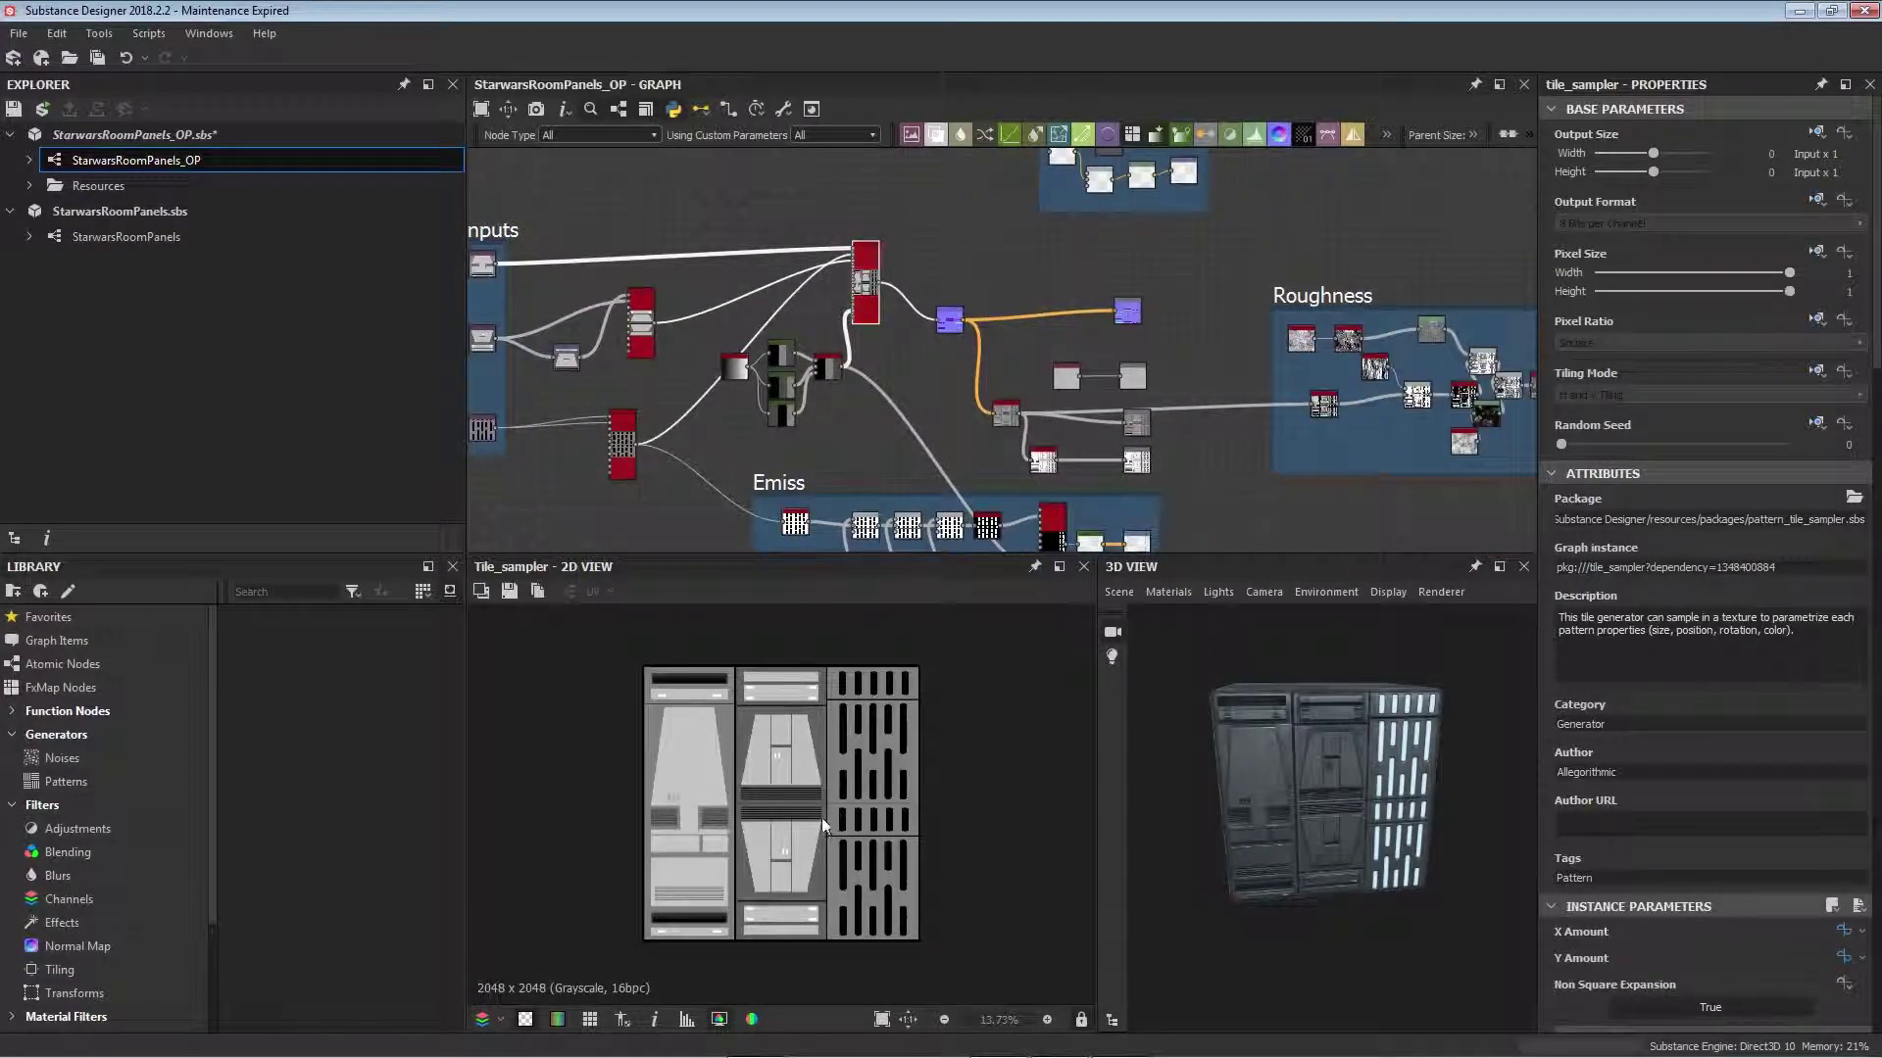
{"action": "scroll", "coordinate": [821, 823], "scroll_direction": "up", "scroll_amount": 1}
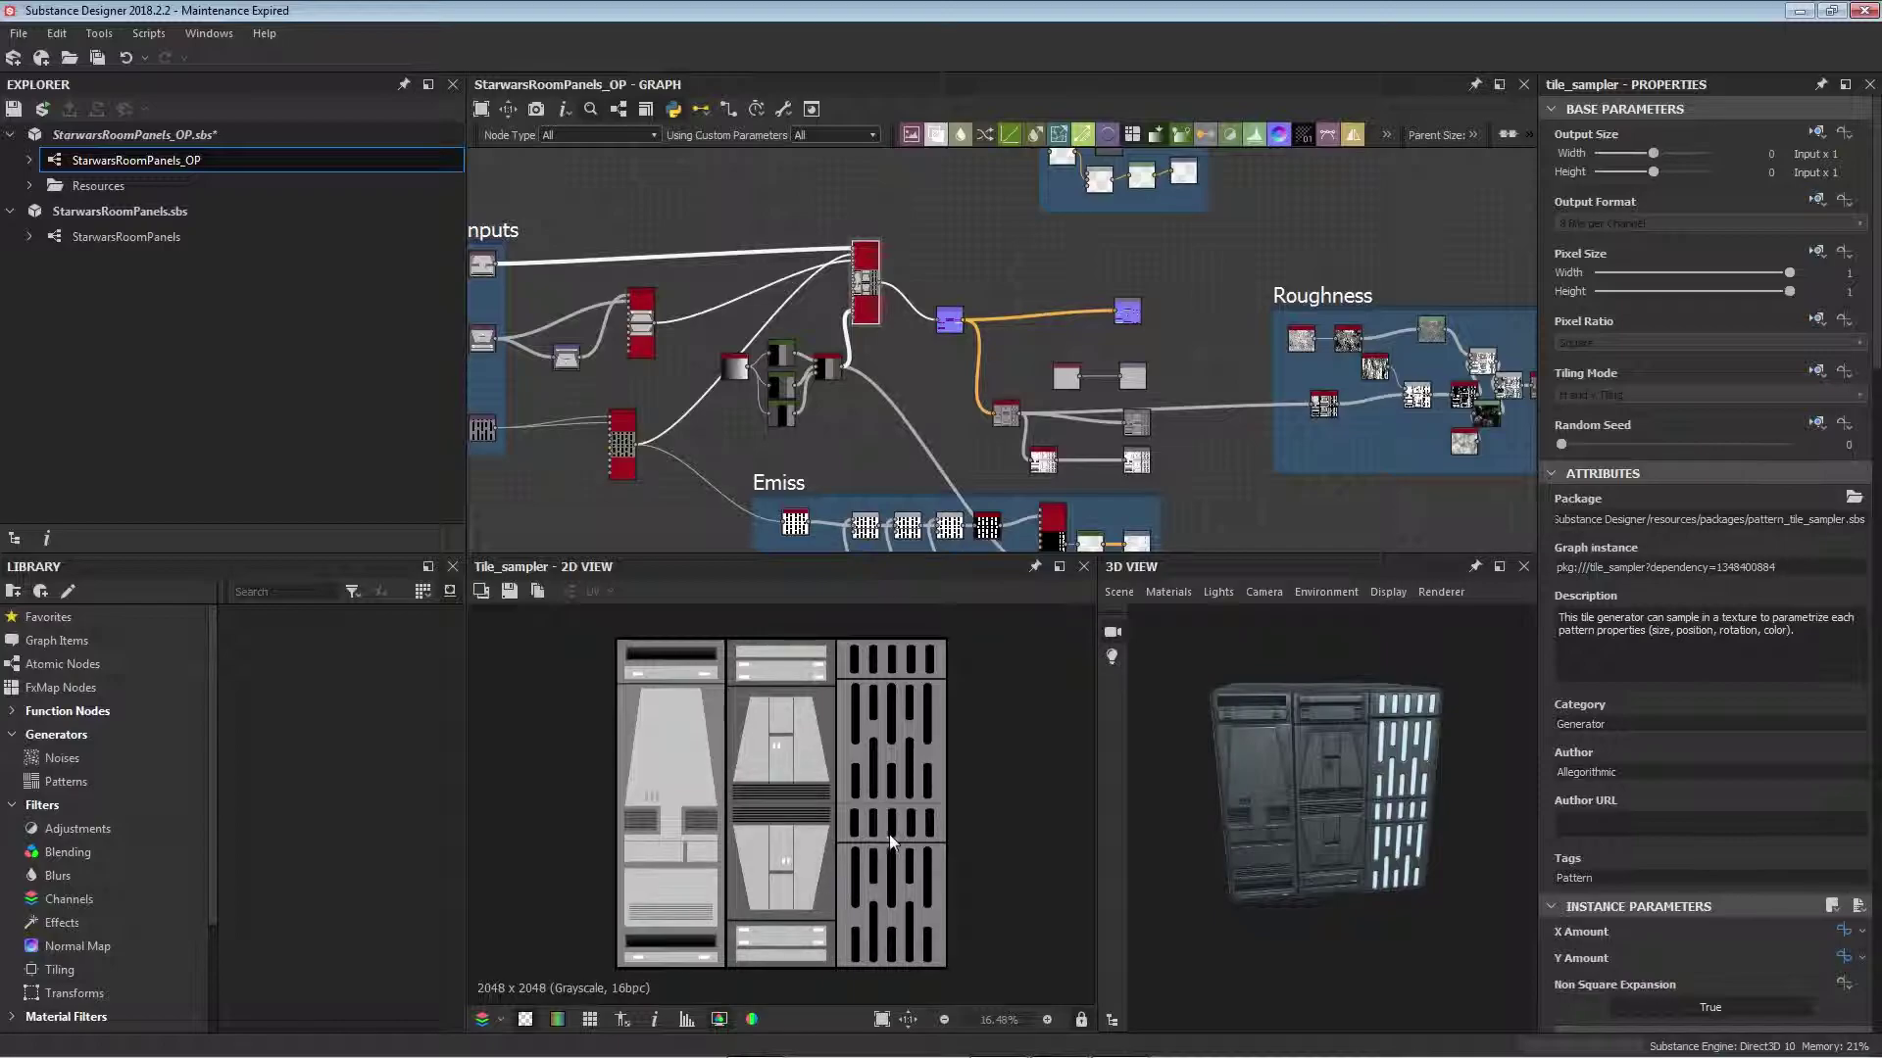
Step: Show the output of the Tile Sampler in the Emiss frame in the 2D view
{"action": "middle_click_drag", "start_coordinate": [938, 450], "coordinate": [875, 358]}
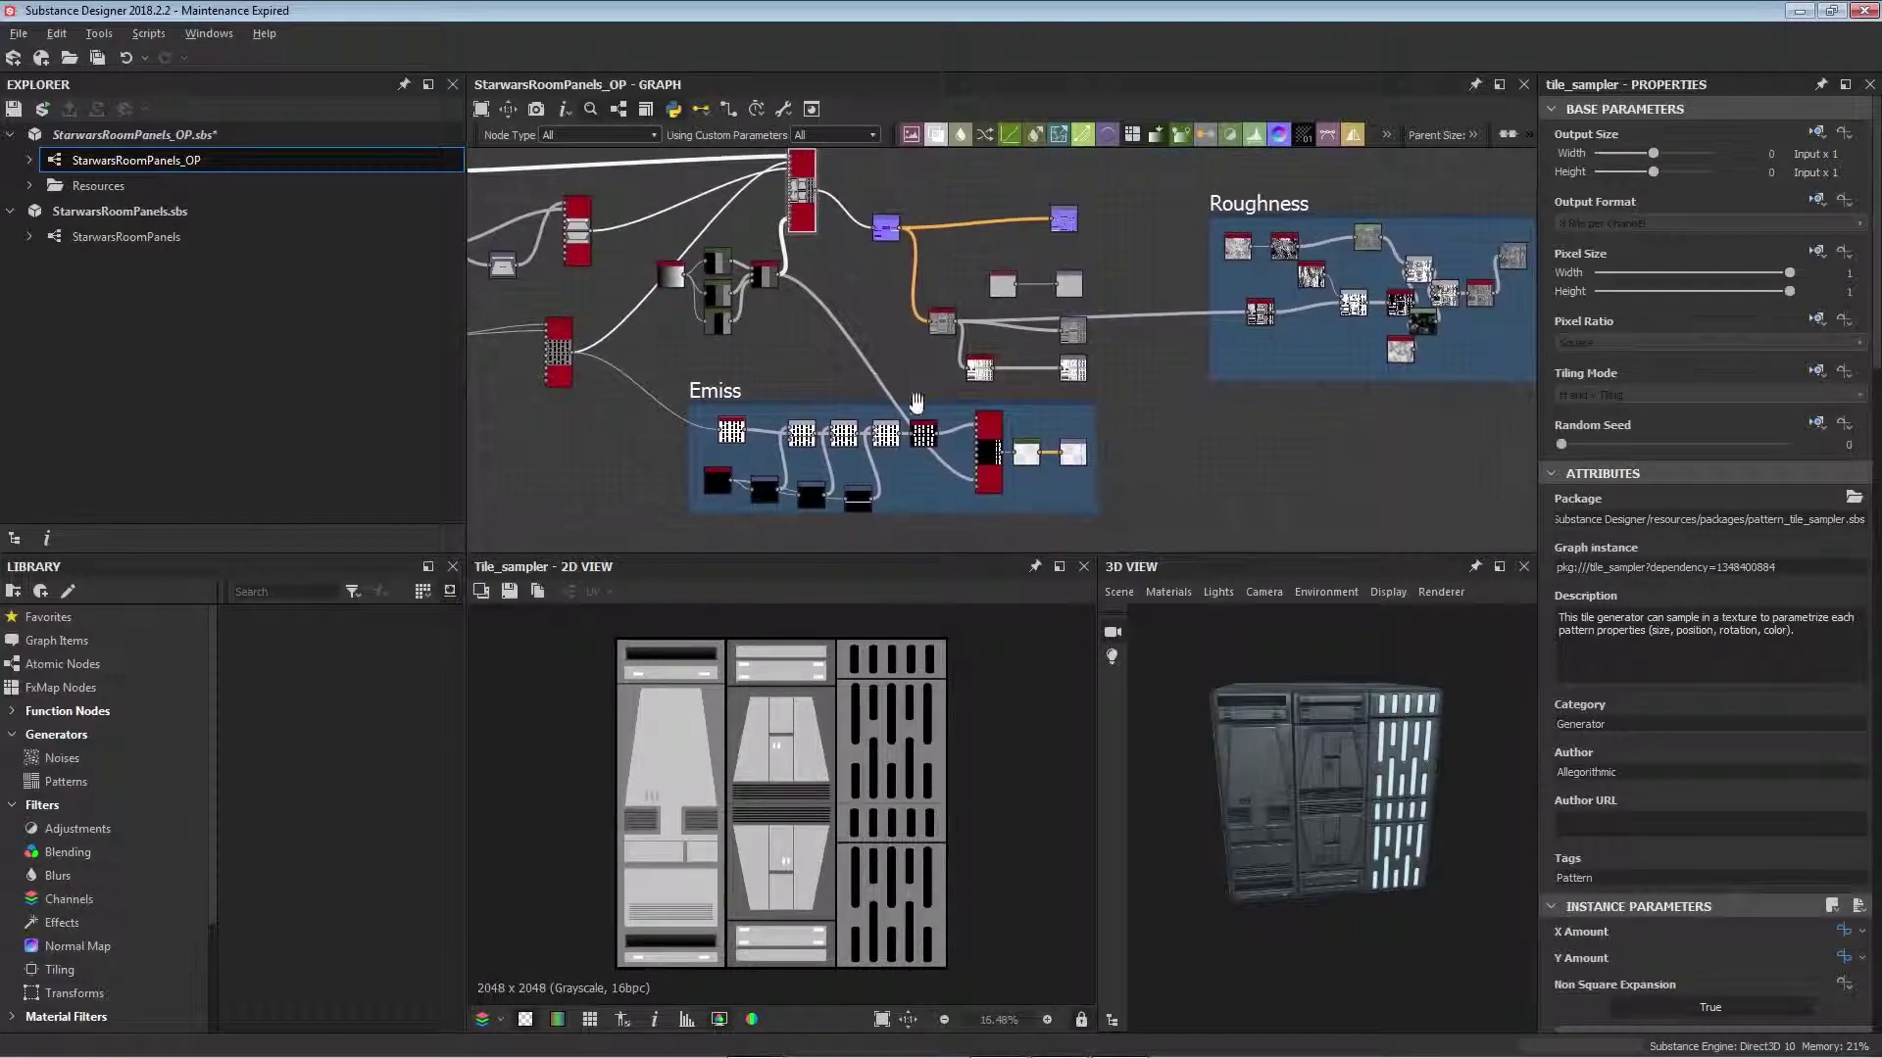
{"action": "left_click", "coordinate": [995, 456]}
{"action": "double_click", "coordinate": [995, 457]}
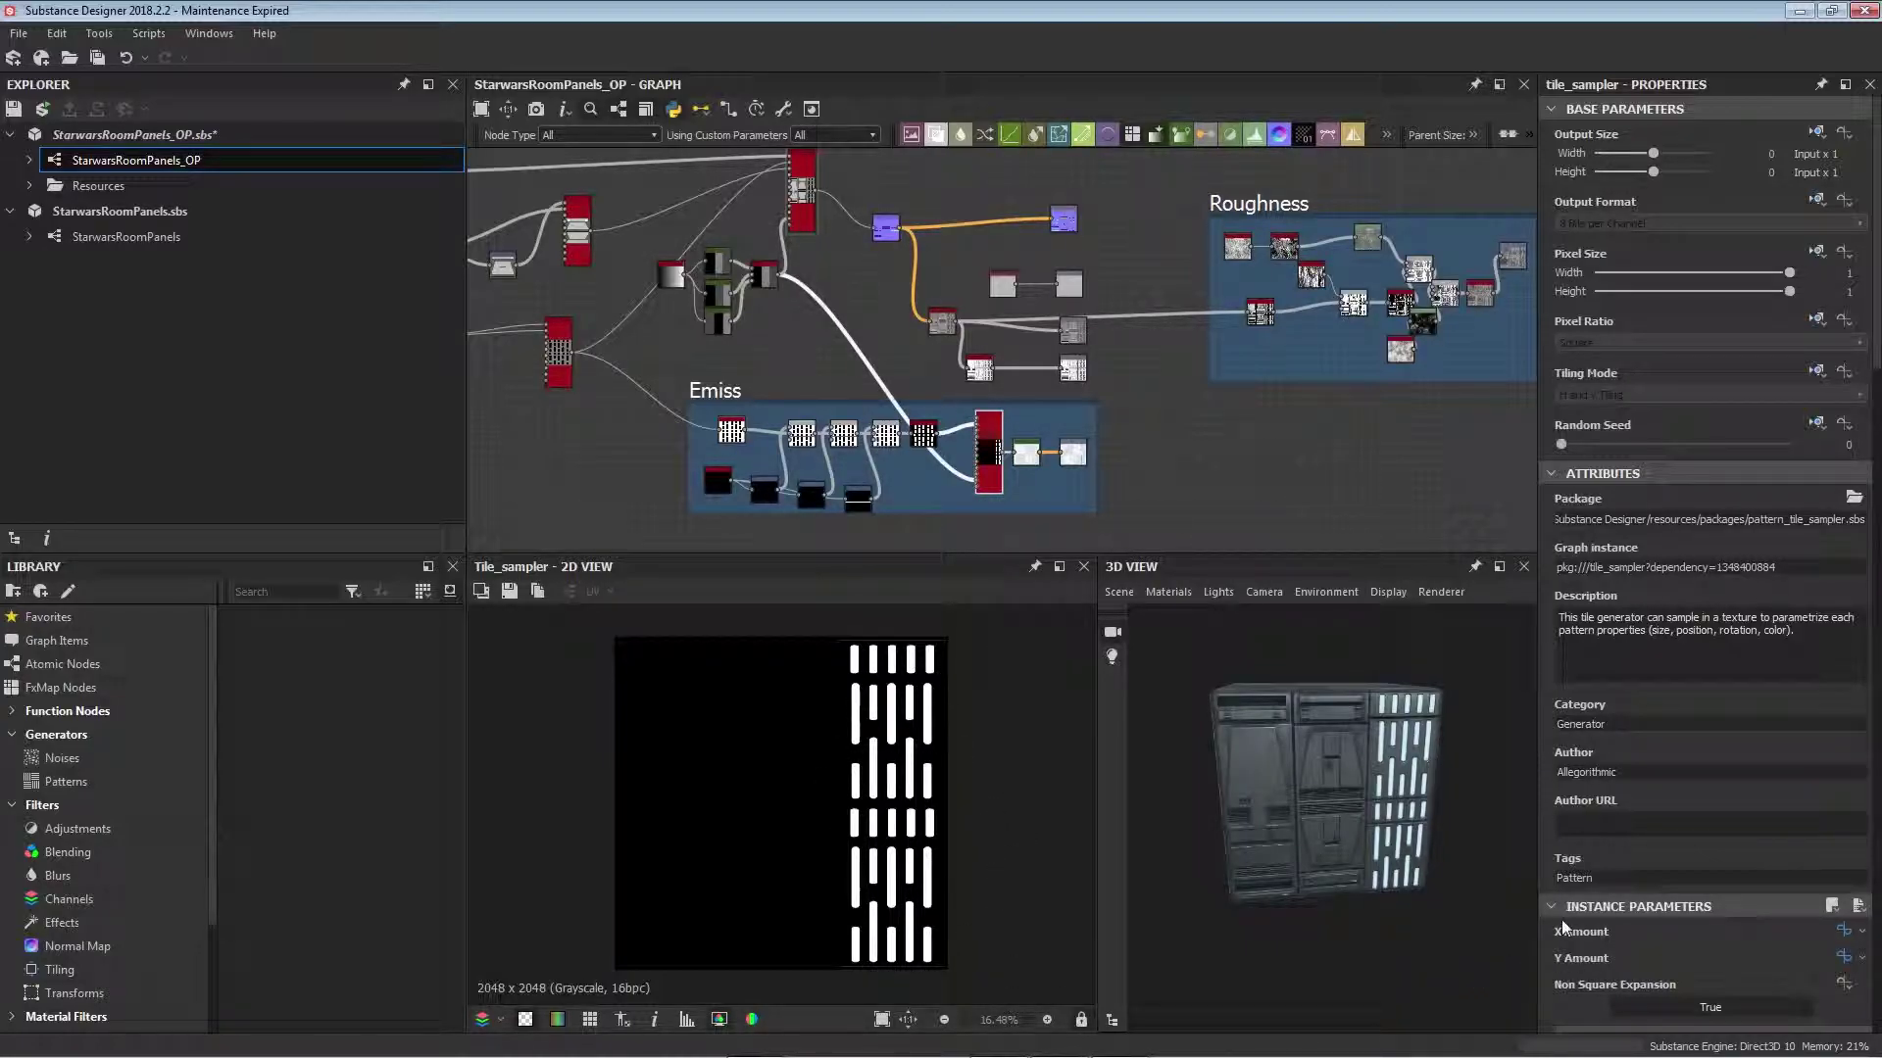
Step: Reset the Emiss Tile Sampler's X Amount to its default value and examine the light strips in 3D
{"action": "left_click", "coordinate": [1861, 933]}
{"action": "left_click", "coordinate": [1785, 907]}
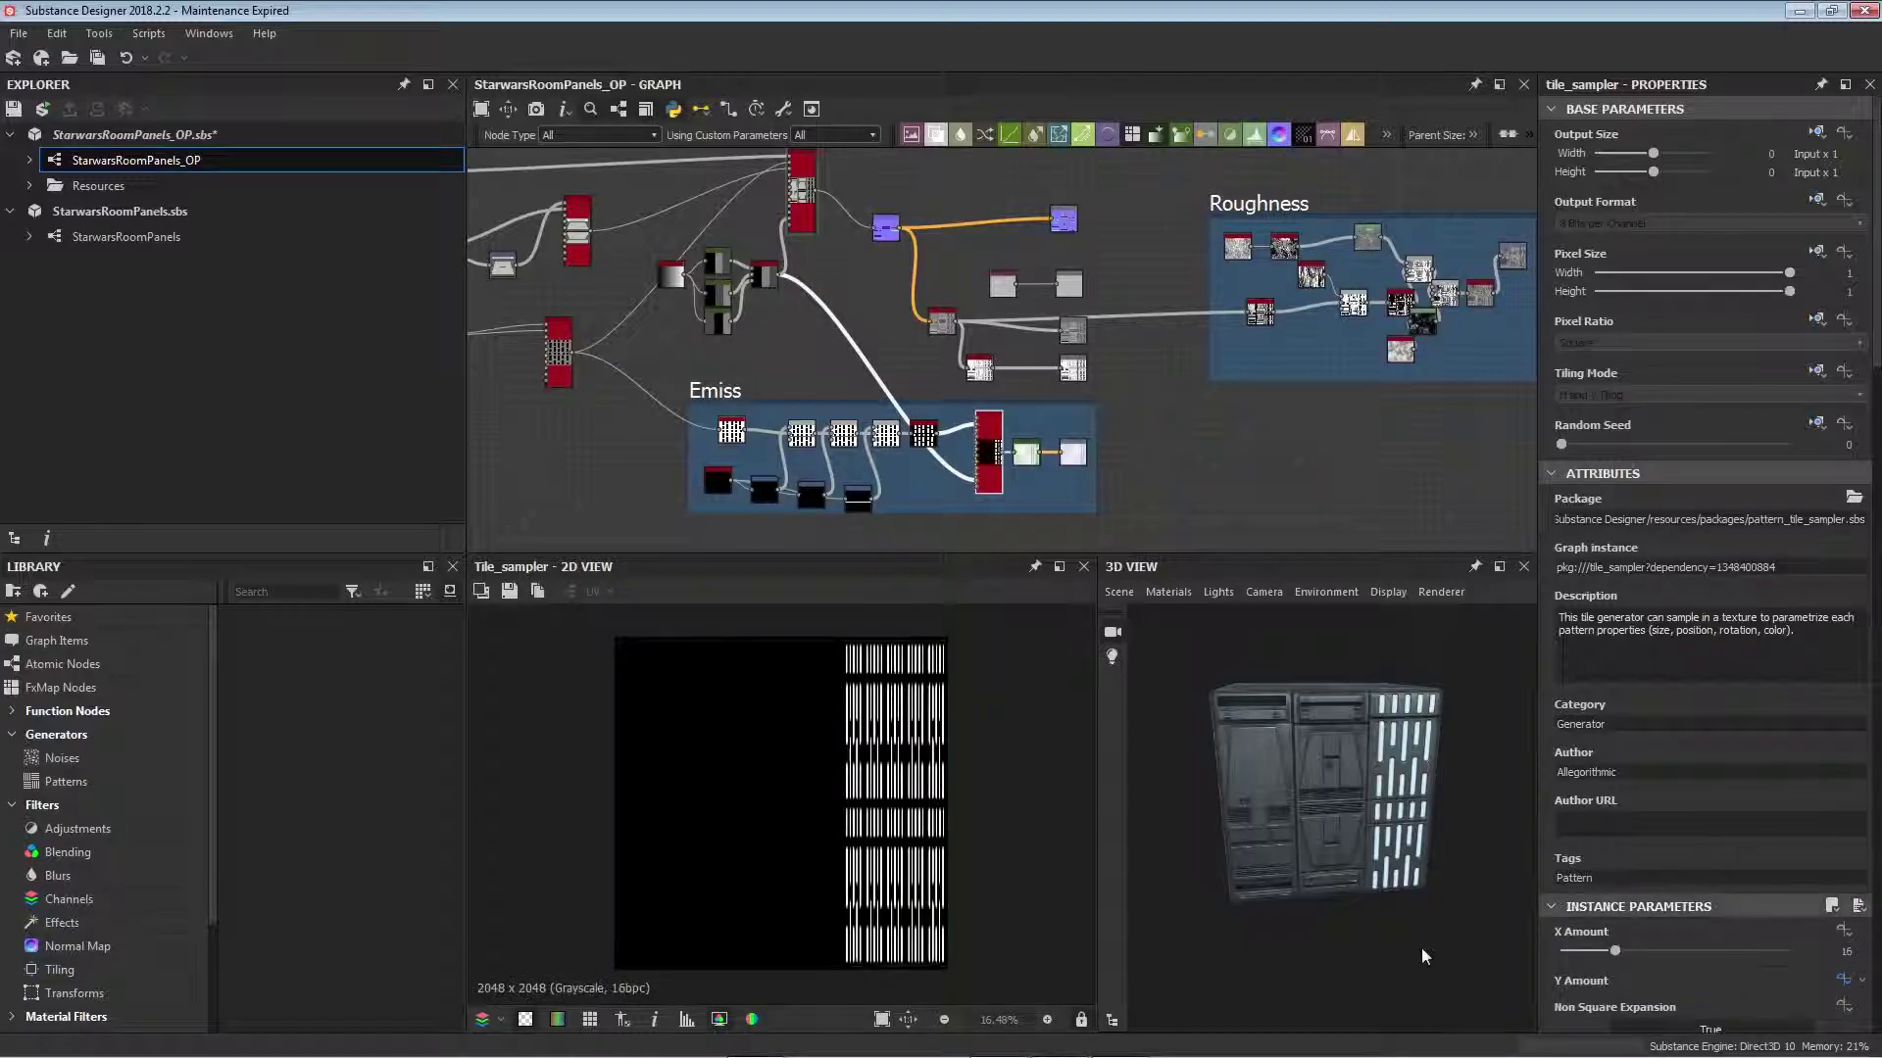
{"action": "left_click_drag", "start_coordinate": [1451, 802], "coordinate": [1157, 737]}
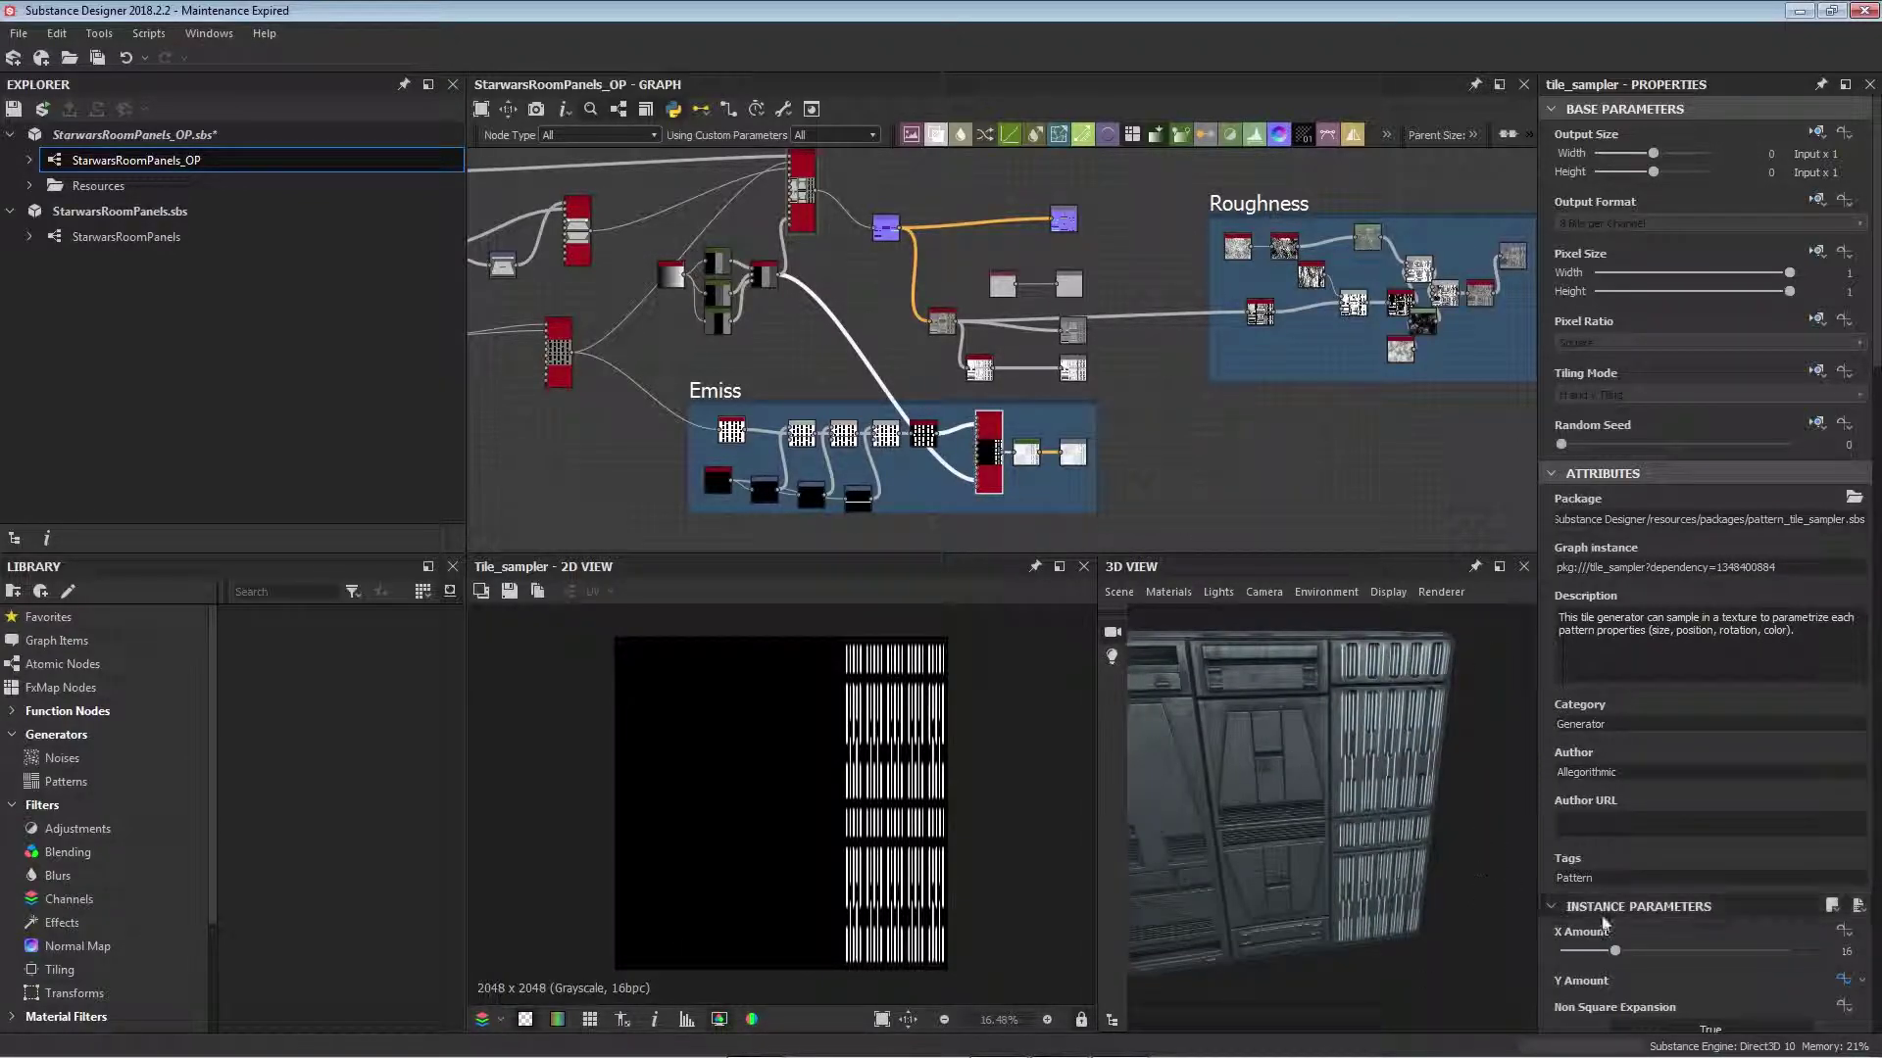
Step: Set the Emiss Tile Sampler's X Amount to 3, and reassign the Tile_x_amount function to it
{"action": "left_click_drag", "start_coordinate": [1614, 953], "coordinate": [1582, 956]}
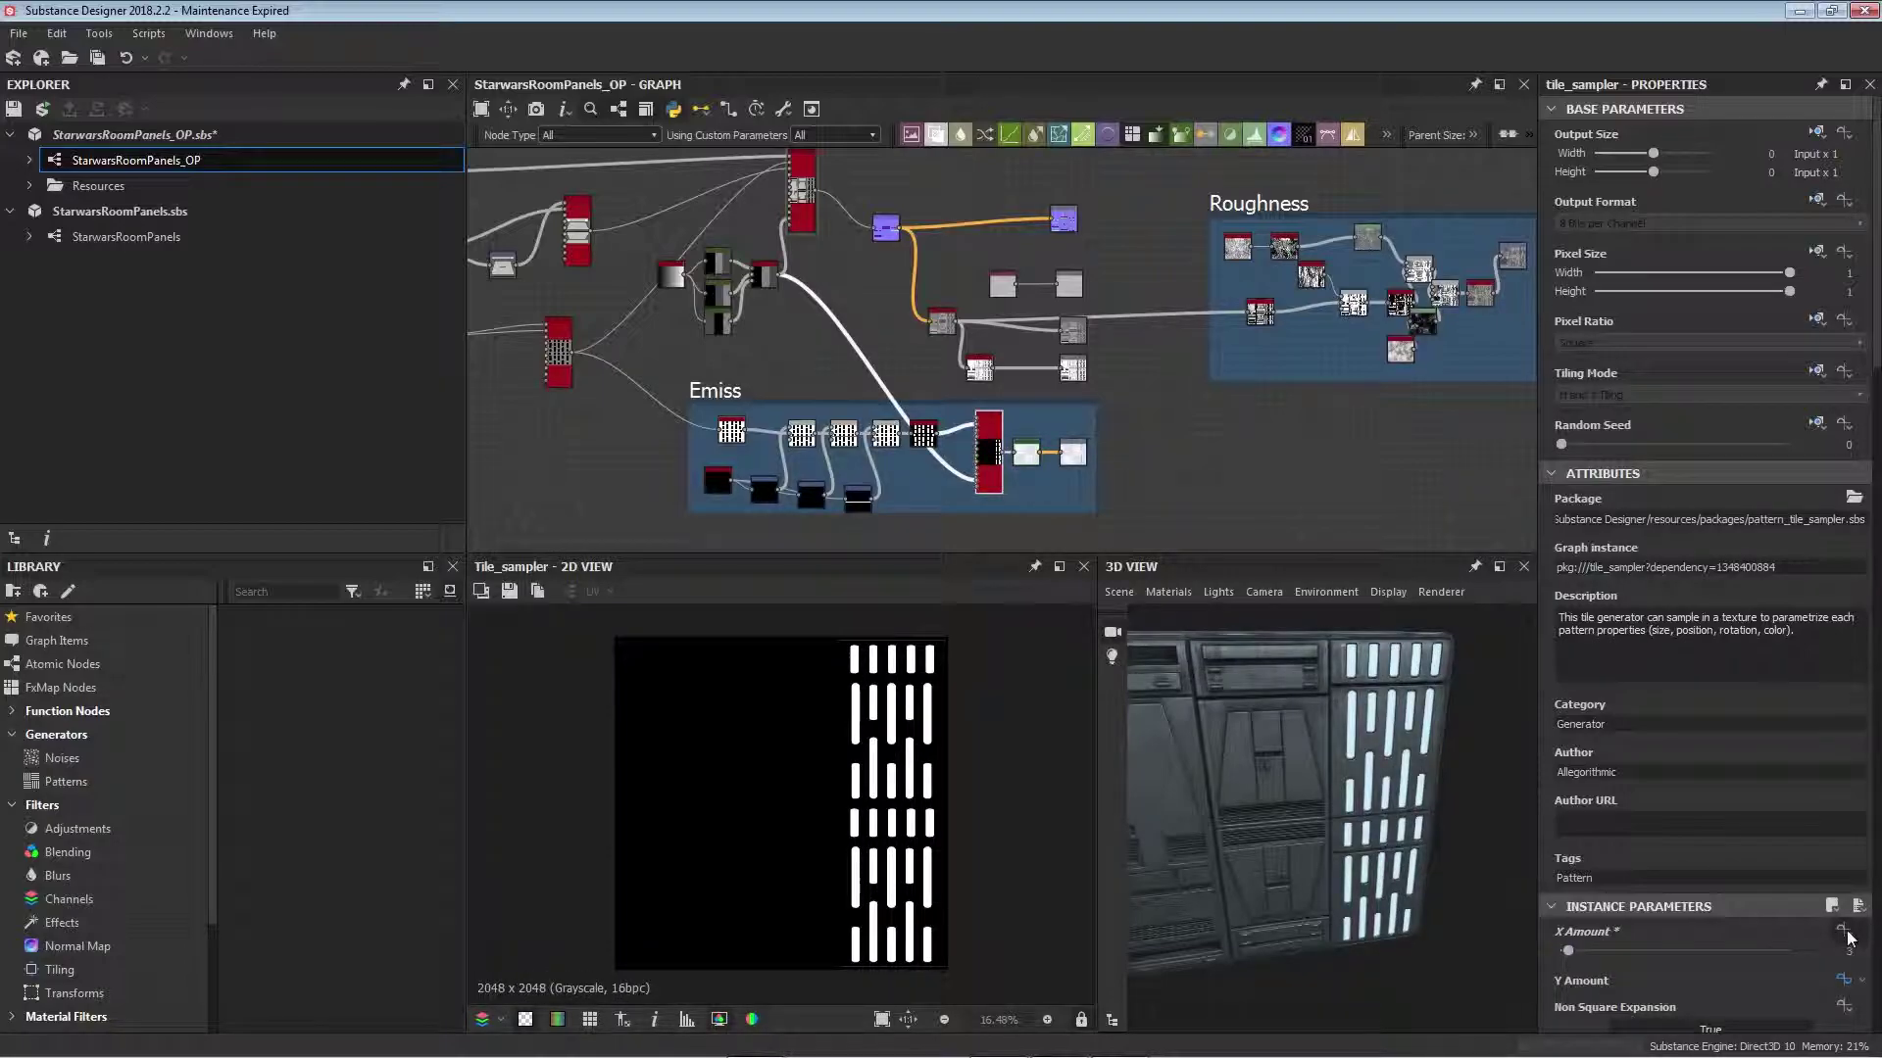
{"action": "left_click", "coordinate": [1844, 933]}
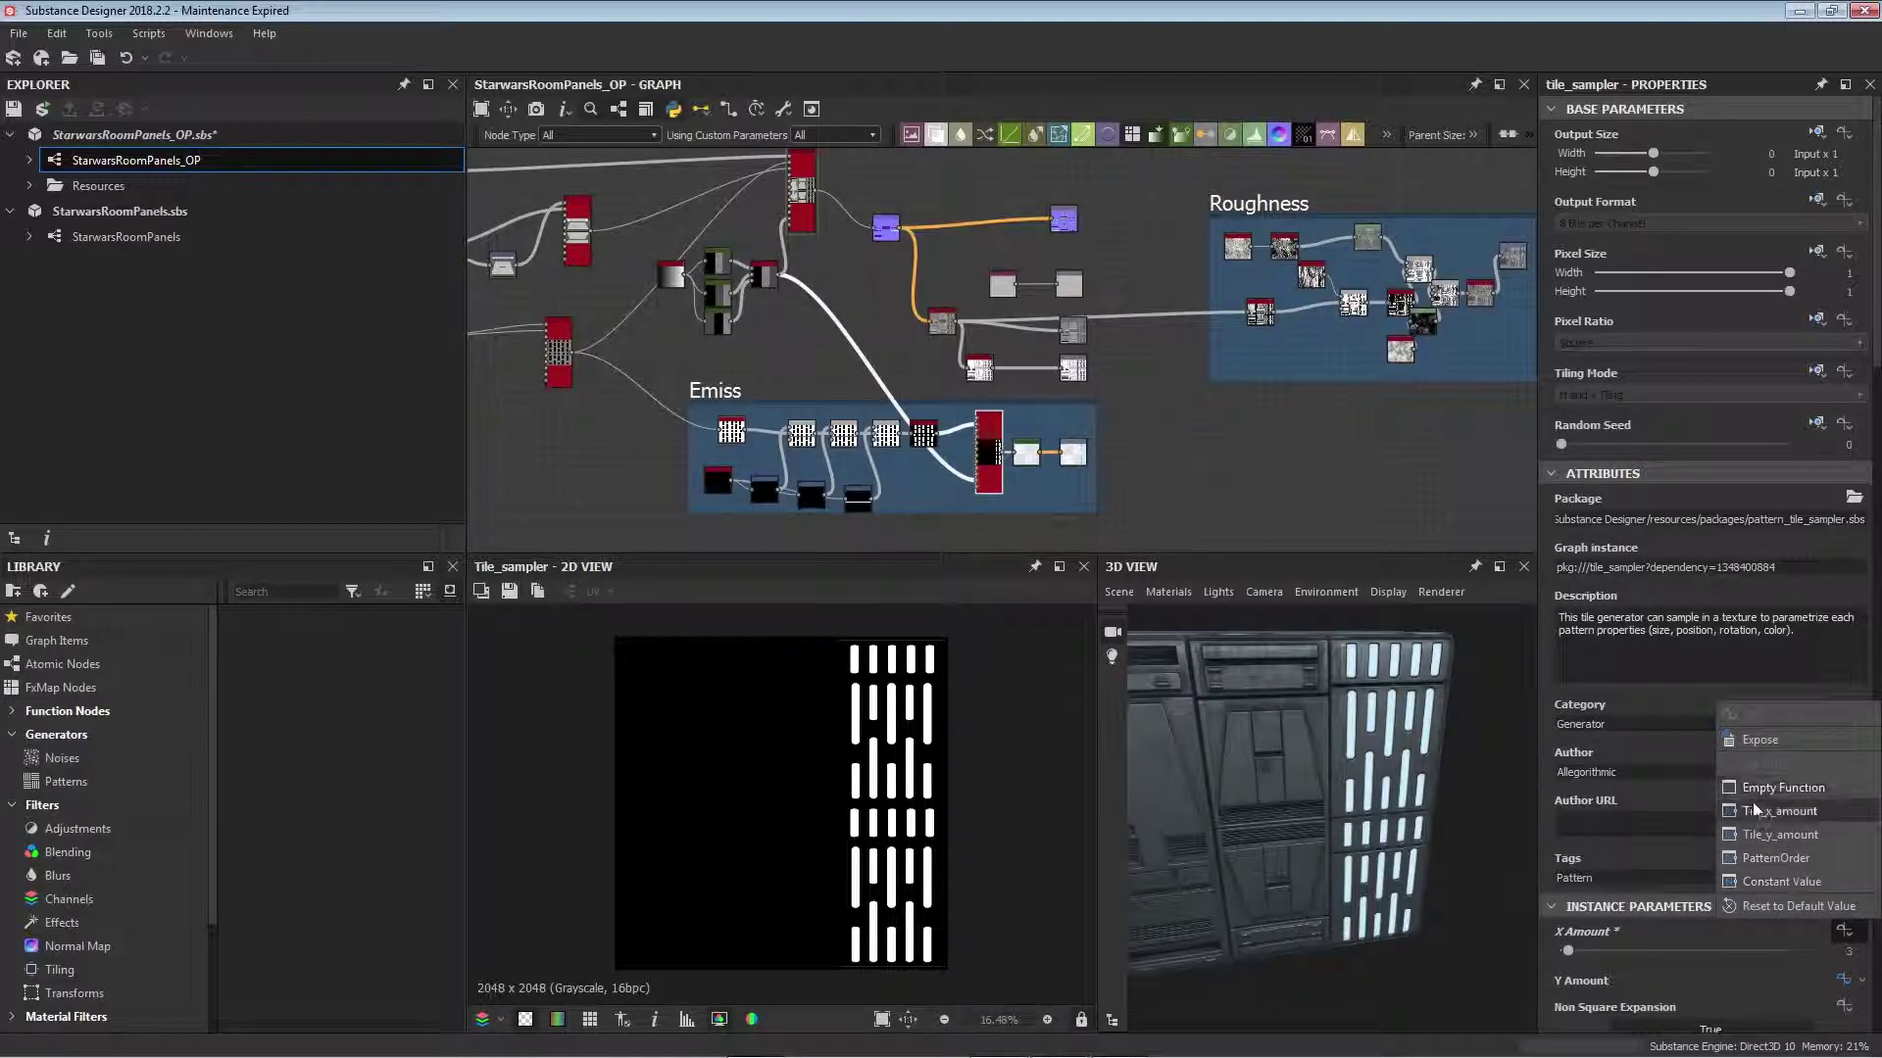
{"action": "left_click", "coordinate": [1778, 813]}
{"action": "left_click_drag", "start_coordinate": [1454, 853], "coordinate": [1488, 869]}
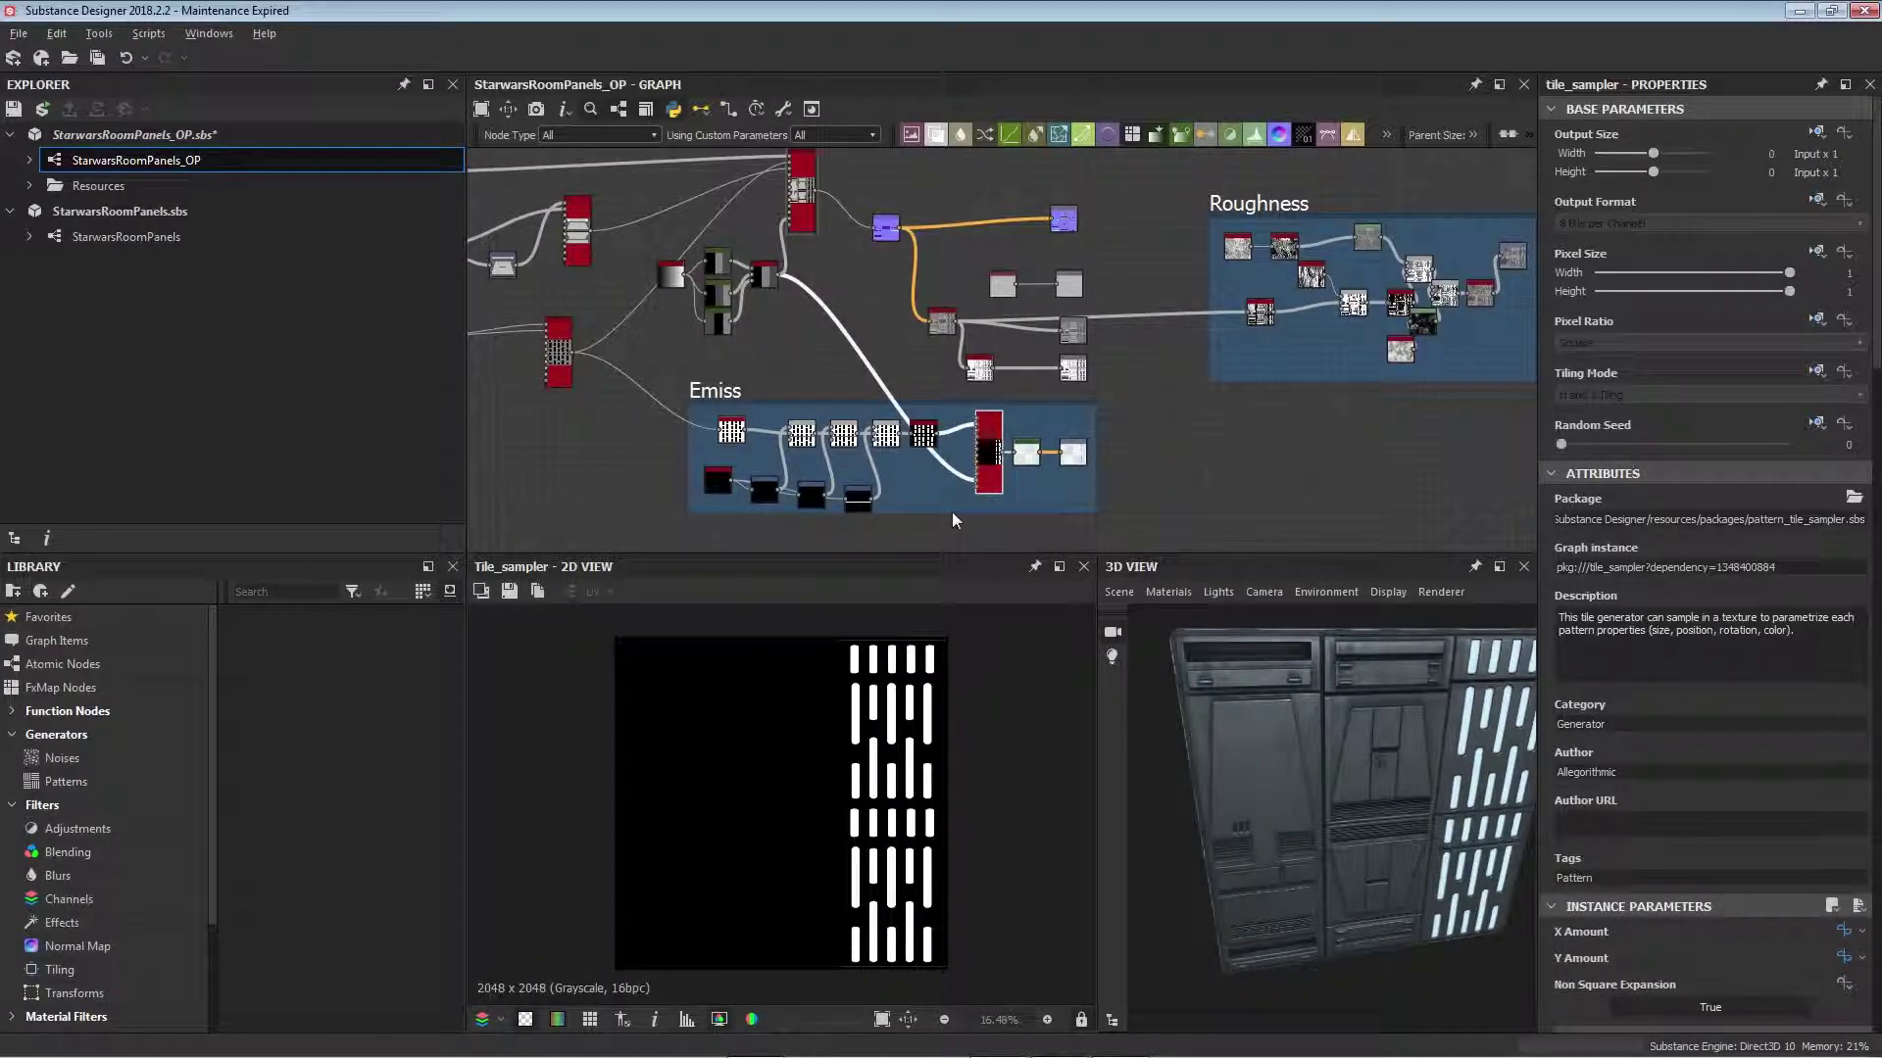
Step: Select the Gradient Linear 1, Gradient Map and Multi Switch nodes and inspect their connection to the main Tile Sampler
{"action": "middle_click_drag", "start_coordinate": [823, 396], "coordinate": [1092, 492]}
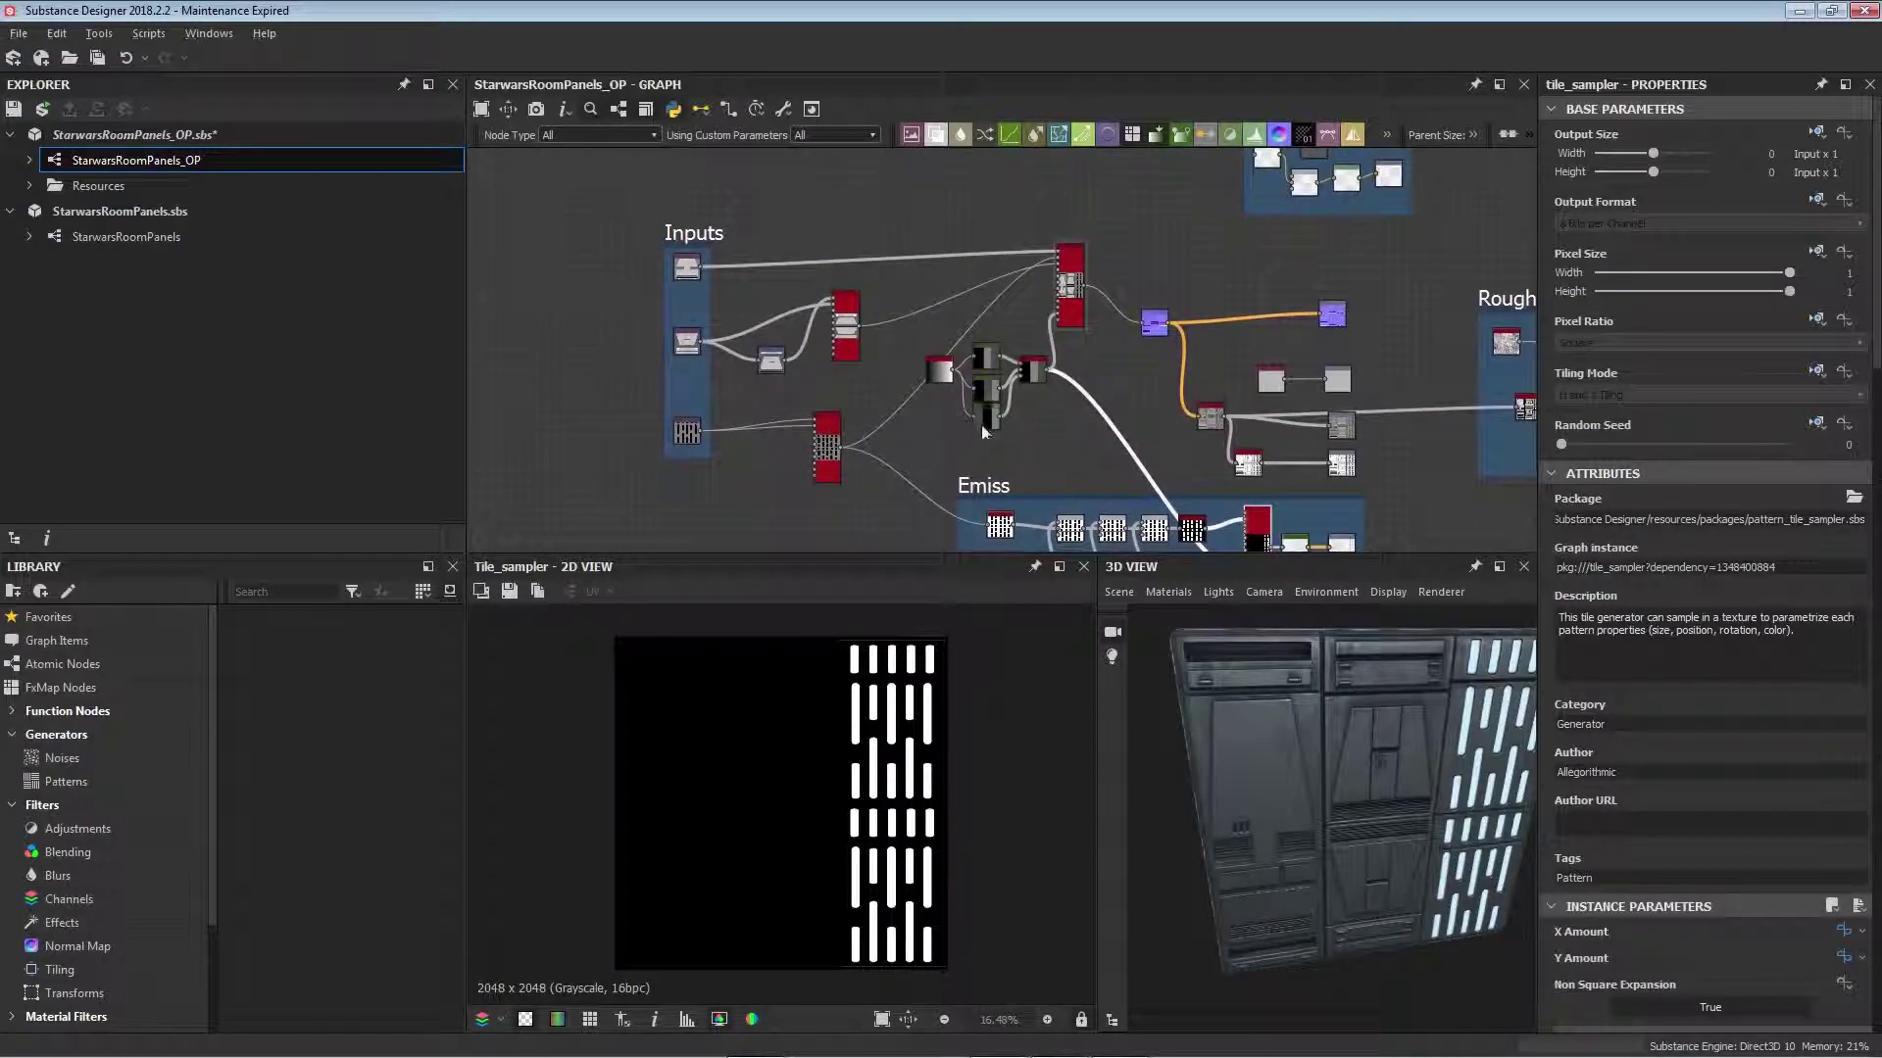
{"action": "left_click_drag", "start_coordinate": [915, 321], "coordinate": [1046, 421]}
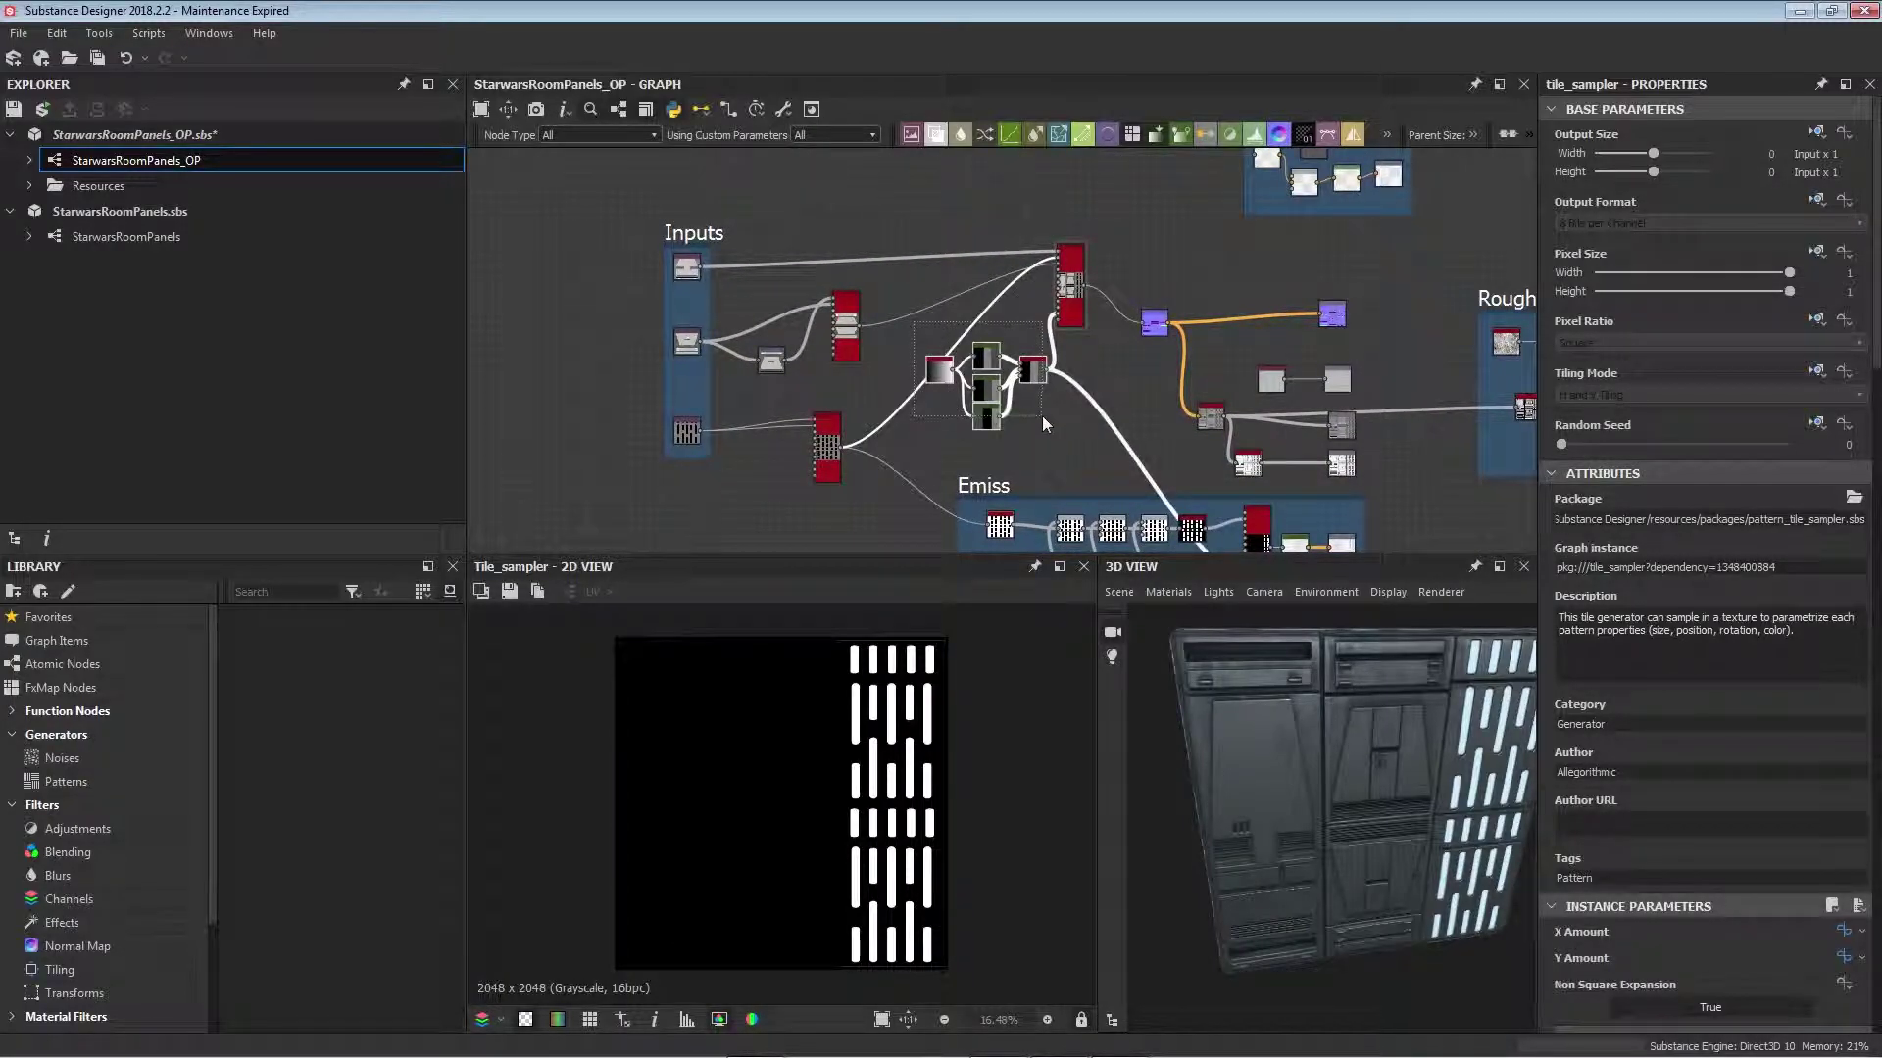
{"action": "scroll", "coordinate": [1035, 416], "scroll_direction": "up", "scroll_amount": 3}
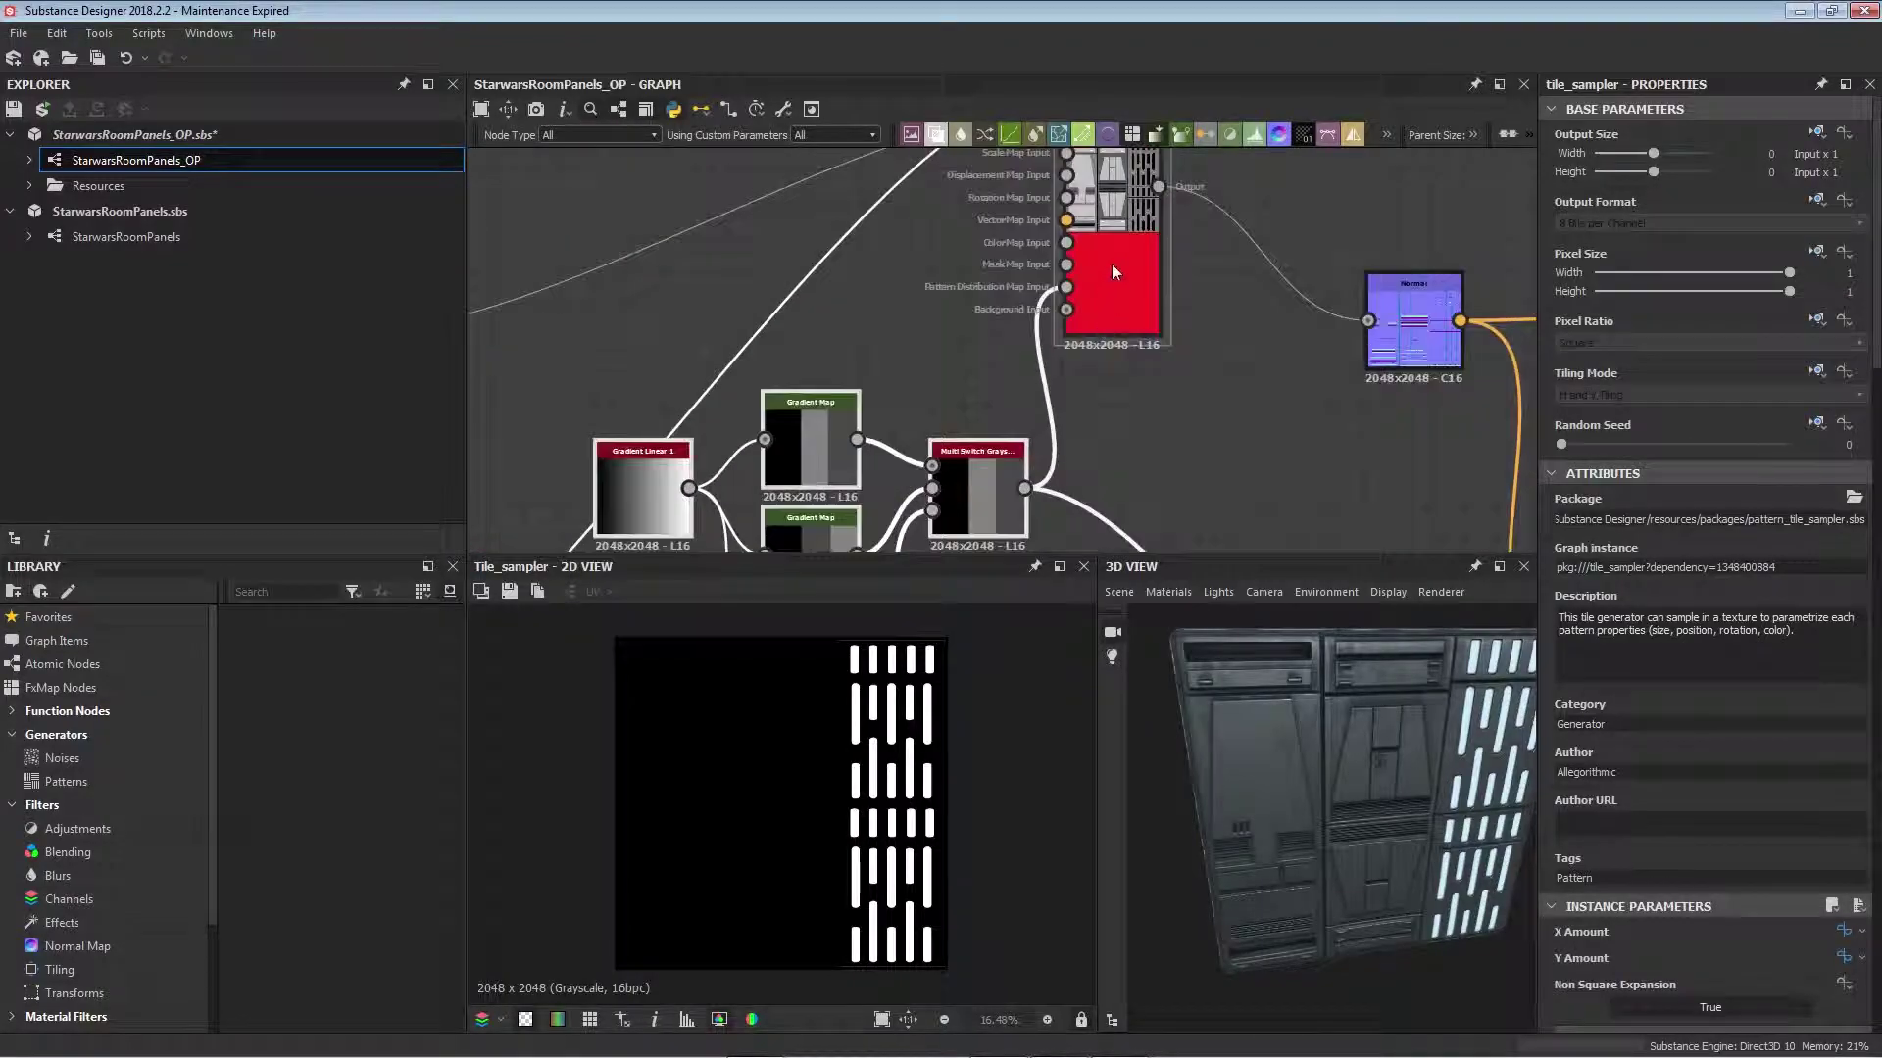
{"action": "middle_click_drag", "start_coordinate": [1141, 437], "coordinate": [1129, 340]}
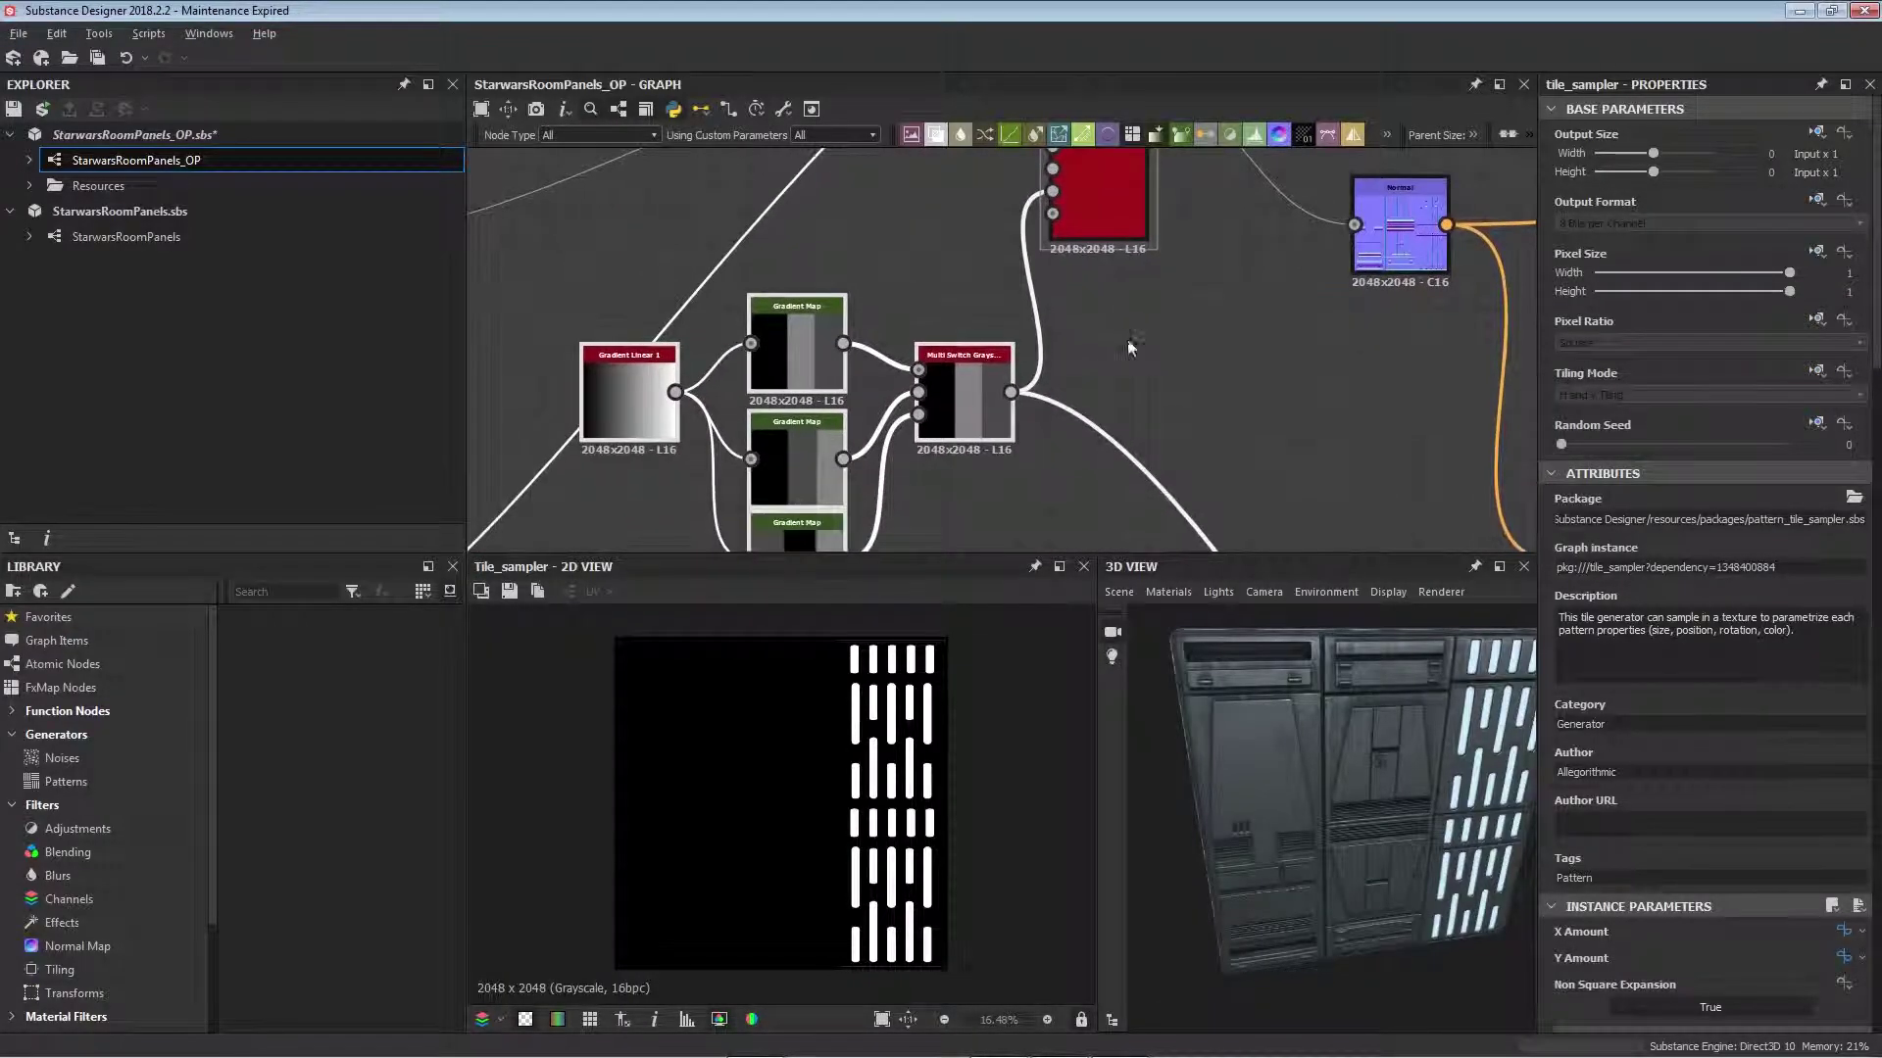
{"action": "scroll", "coordinate": [1130, 483], "scroll_direction": "down", "scroll_amount": 1}
{"action": "middle_click_drag", "start_coordinate": [1324, 827], "coordinate": [1281, 794]}
{"action": "mouse_move", "coordinate": [1282, 795]}
{"action": "left_mouse_down"}
{"action": "mouse_move", "coordinate": [1239, 828]}
{"action": "mouse_move", "coordinate": [1284, 824]}
{"action": "left_mouse_up"}
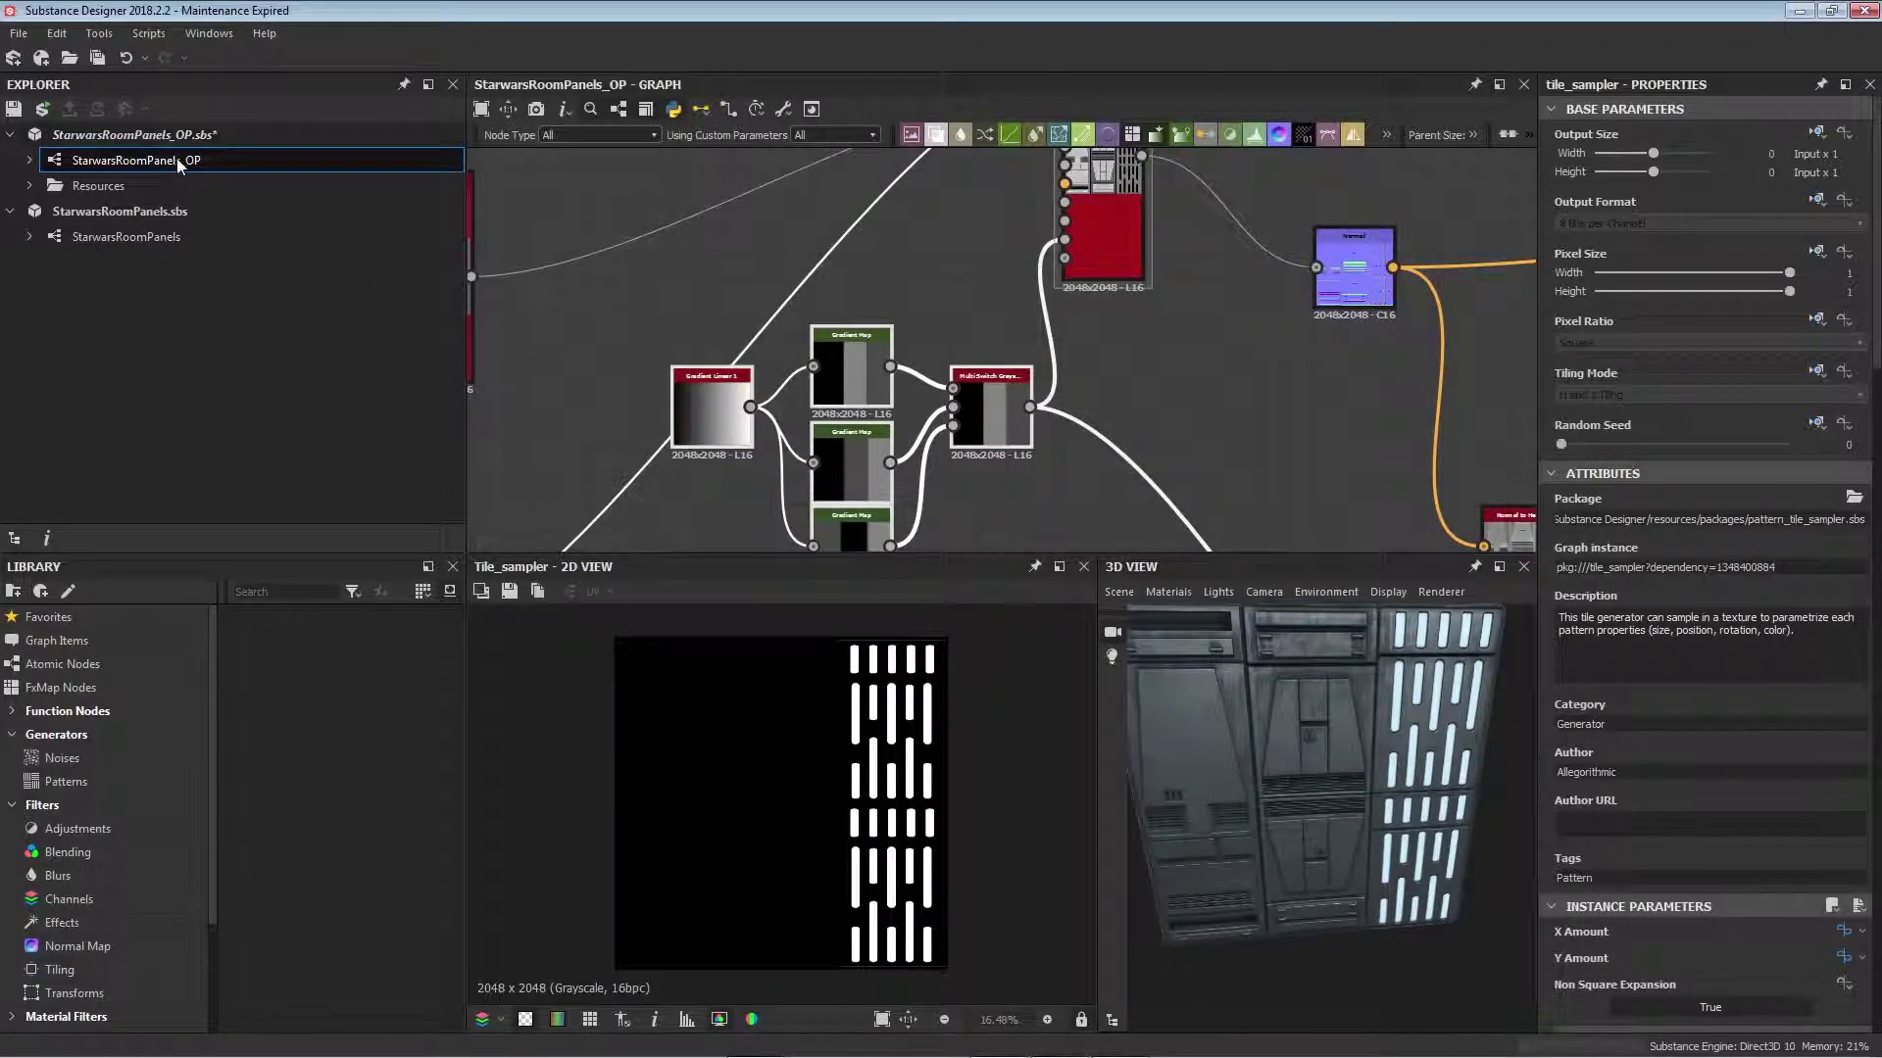
Step: Set the default value of the StarwarsRoomPanels_OP graph's PatternOrder input parameter to 2
{"action": "scroll", "coordinate": [1623, 956], "scroll_direction": "down", "scroll_amount": 4}
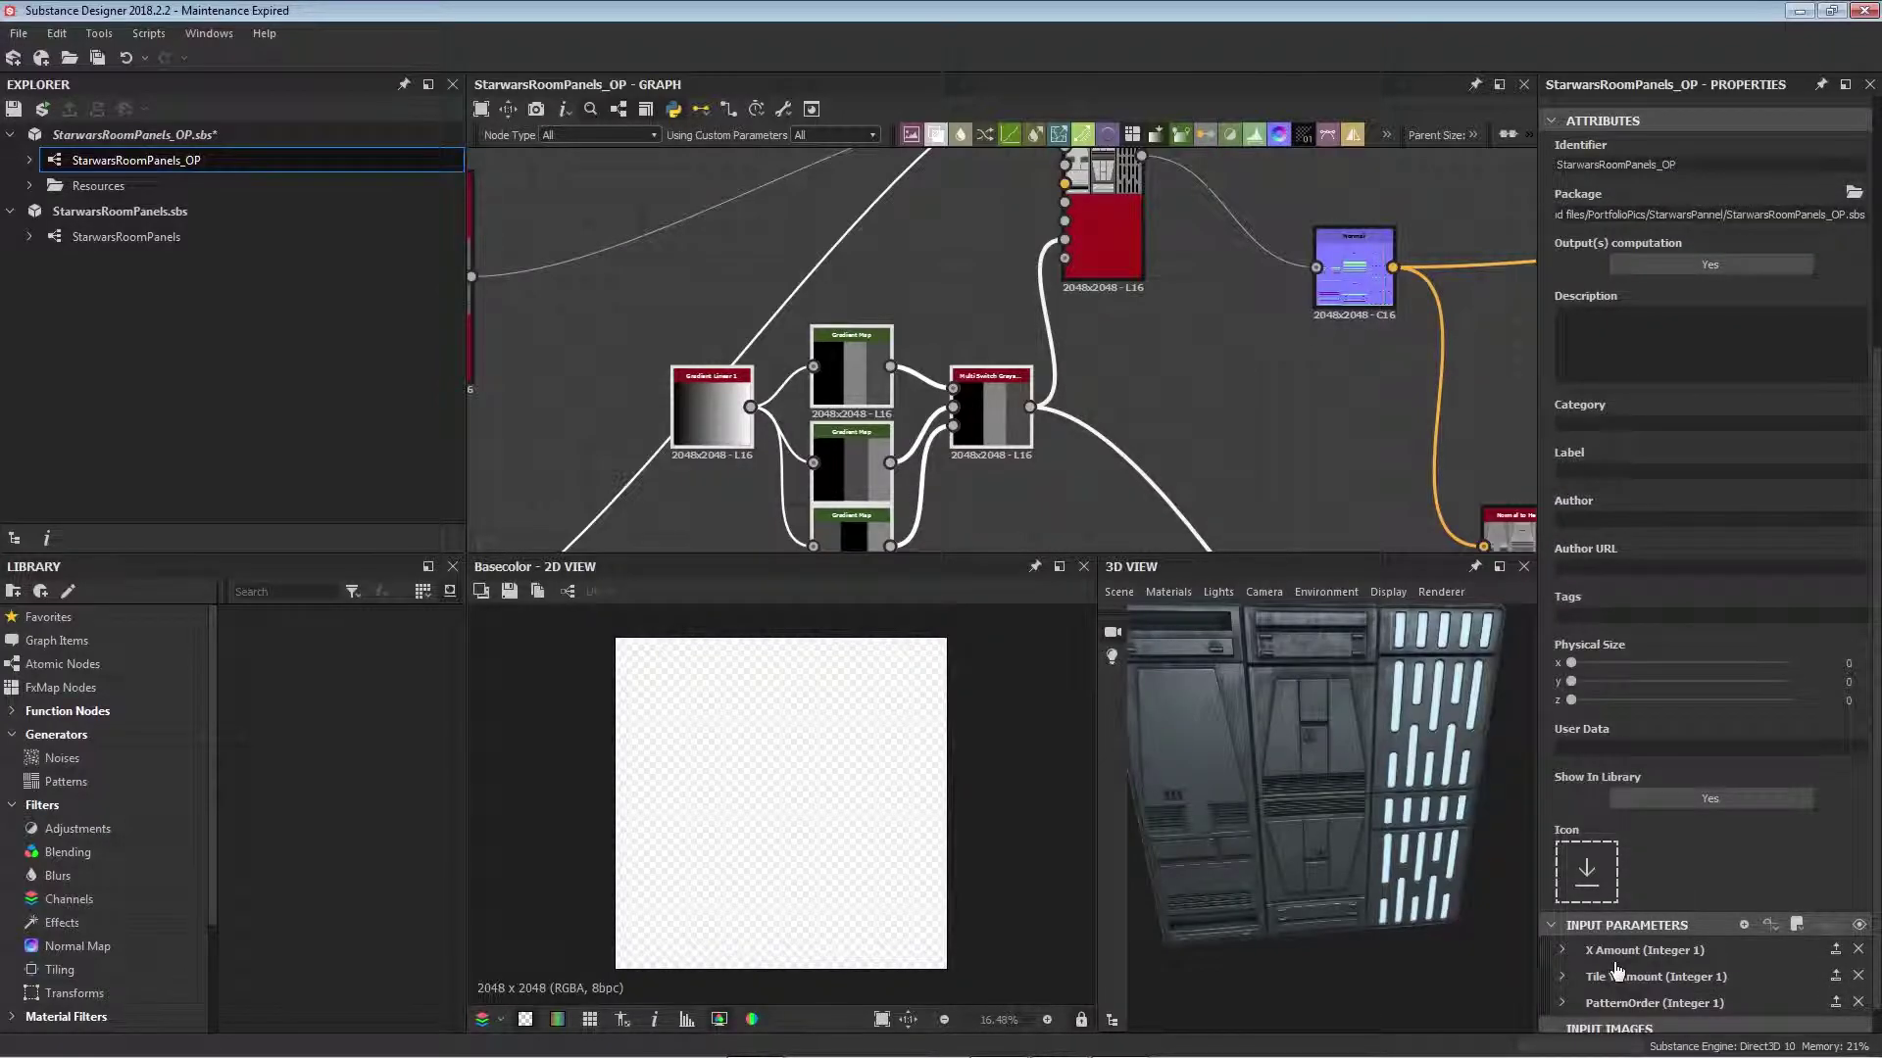
{"action": "left_click", "coordinate": [1568, 970]}
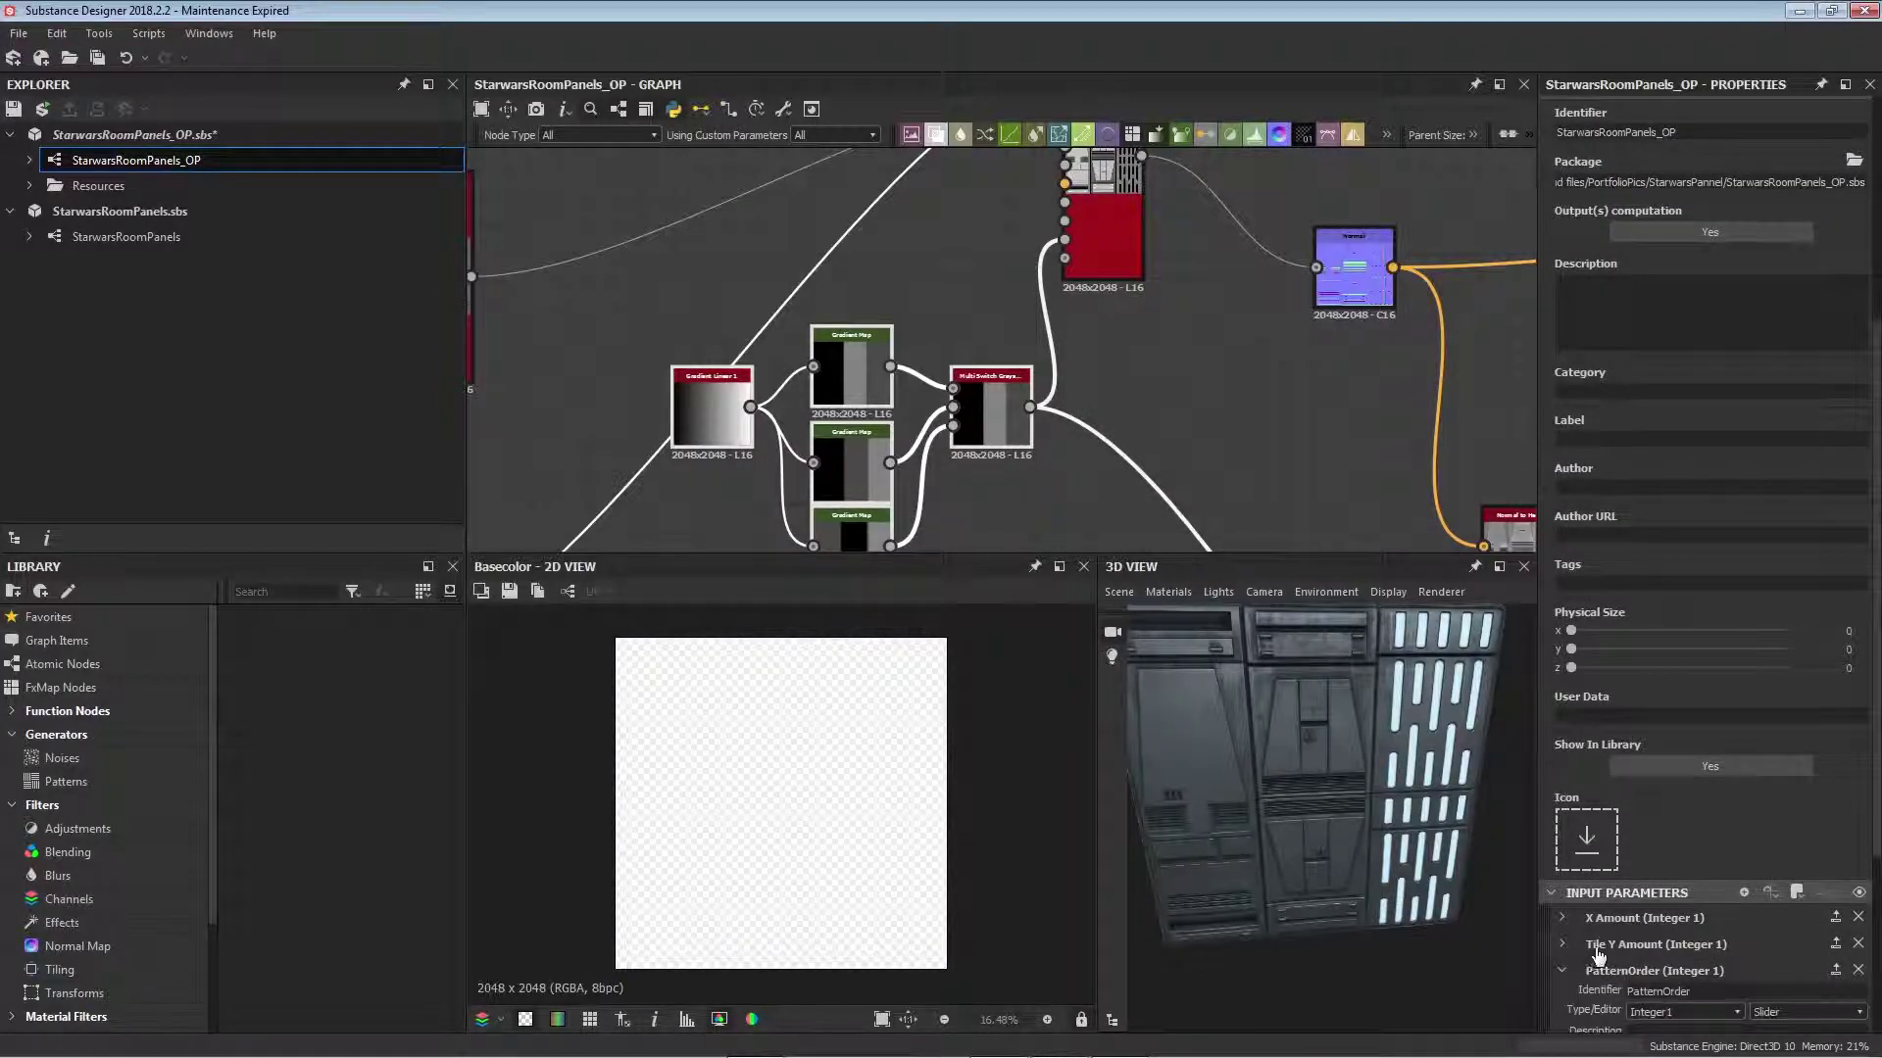
{"action": "scroll", "coordinate": [1573, 960], "scroll_direction": "down", "scroll_amount": 3}
{"action": "scroll", "coordinate": [1566, 949], "scroll_direction": "down", "scroll_amount": 1}
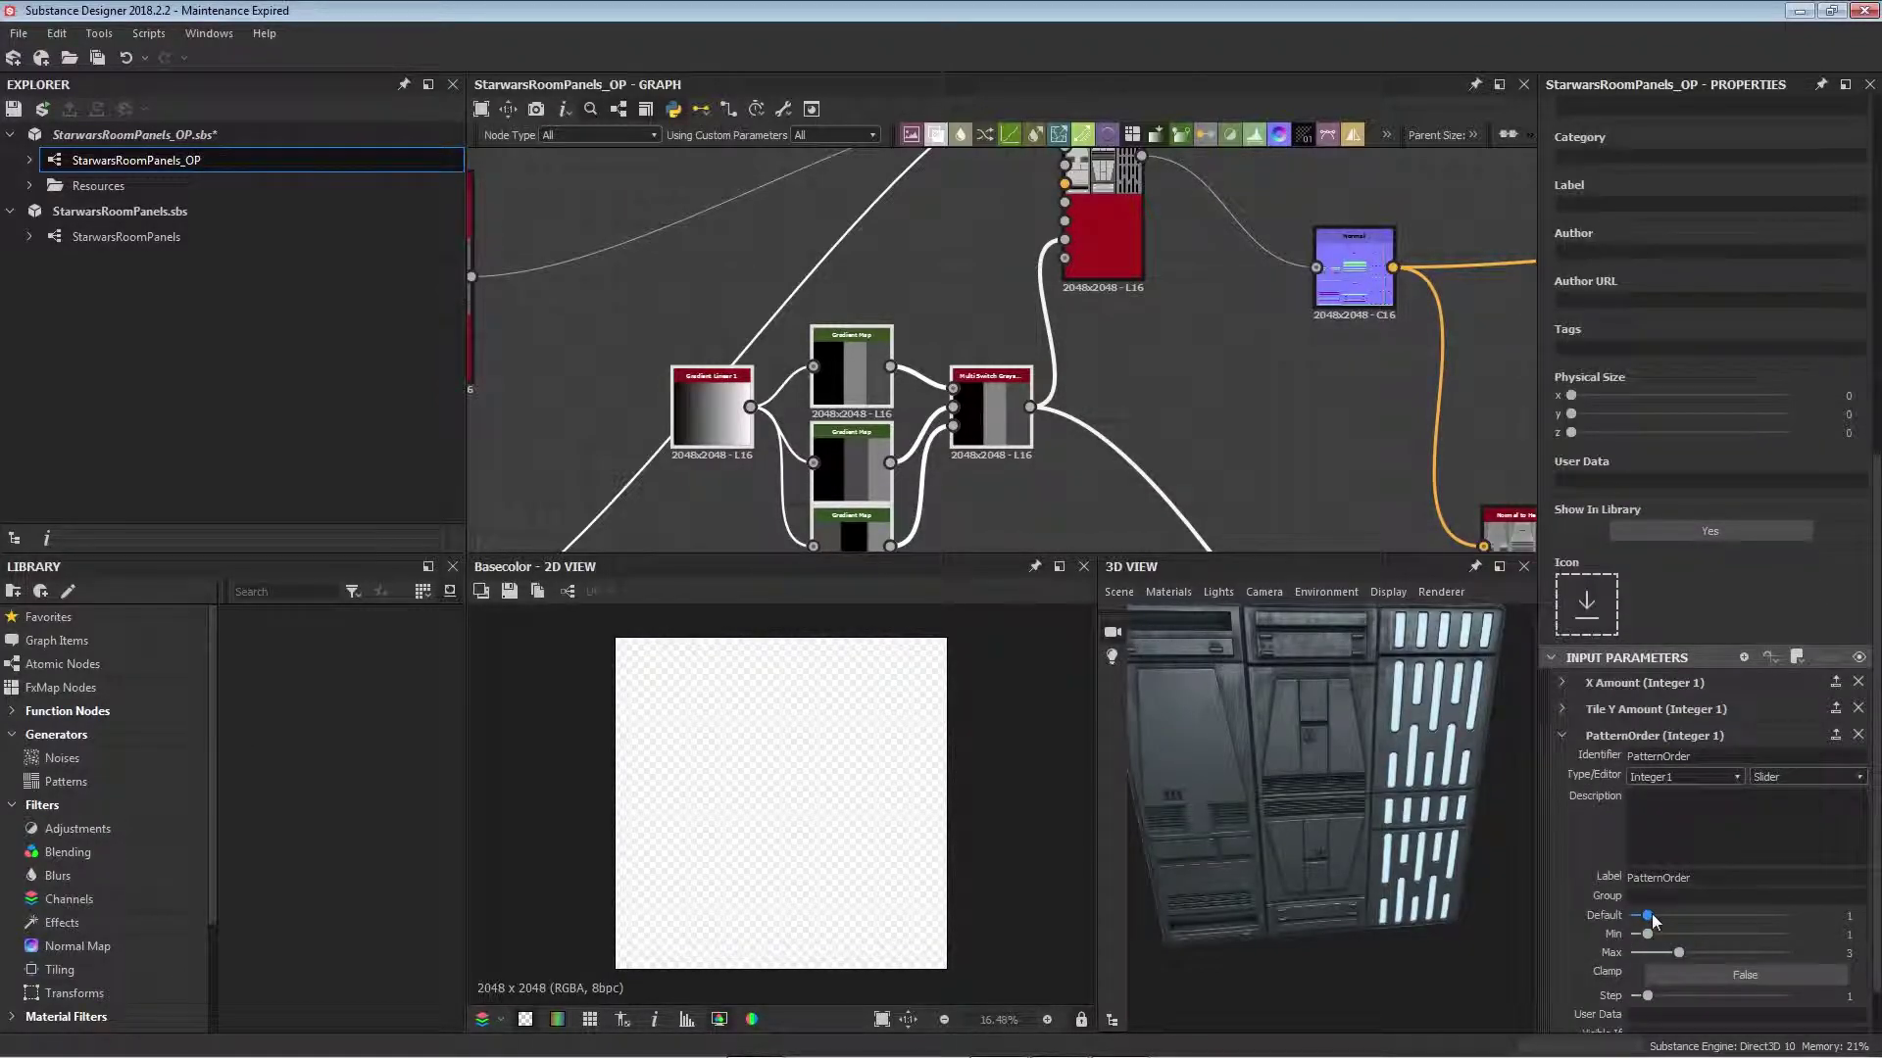
{"action": "left_click_drag", "start_coordinate": [1650, 917], "coordinate": [1664, 916]}
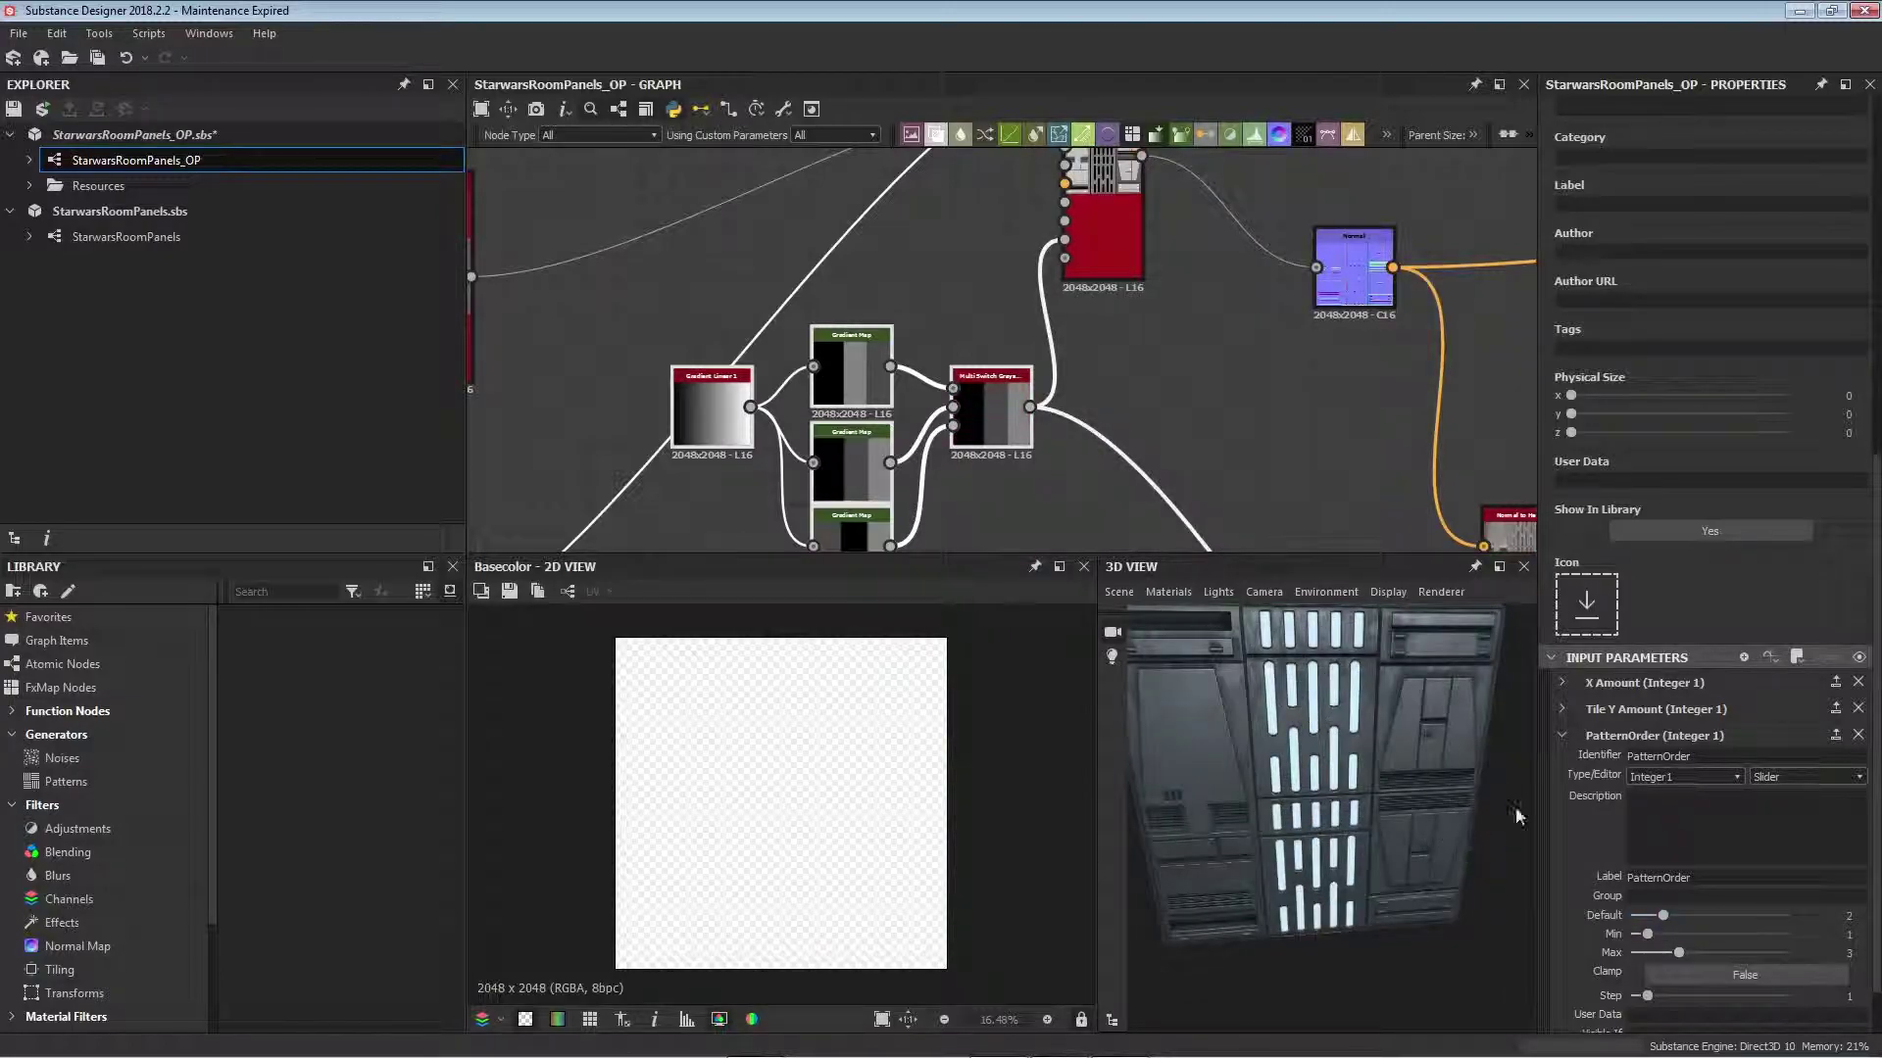
Step: Preview the Gradient Linear 1 node and each of the three Gradient Map nodes that it feeds
{"action": "scroll", "coordinate": [1242, 436], "scroll_direction": "down", "scroll_amount": 5}
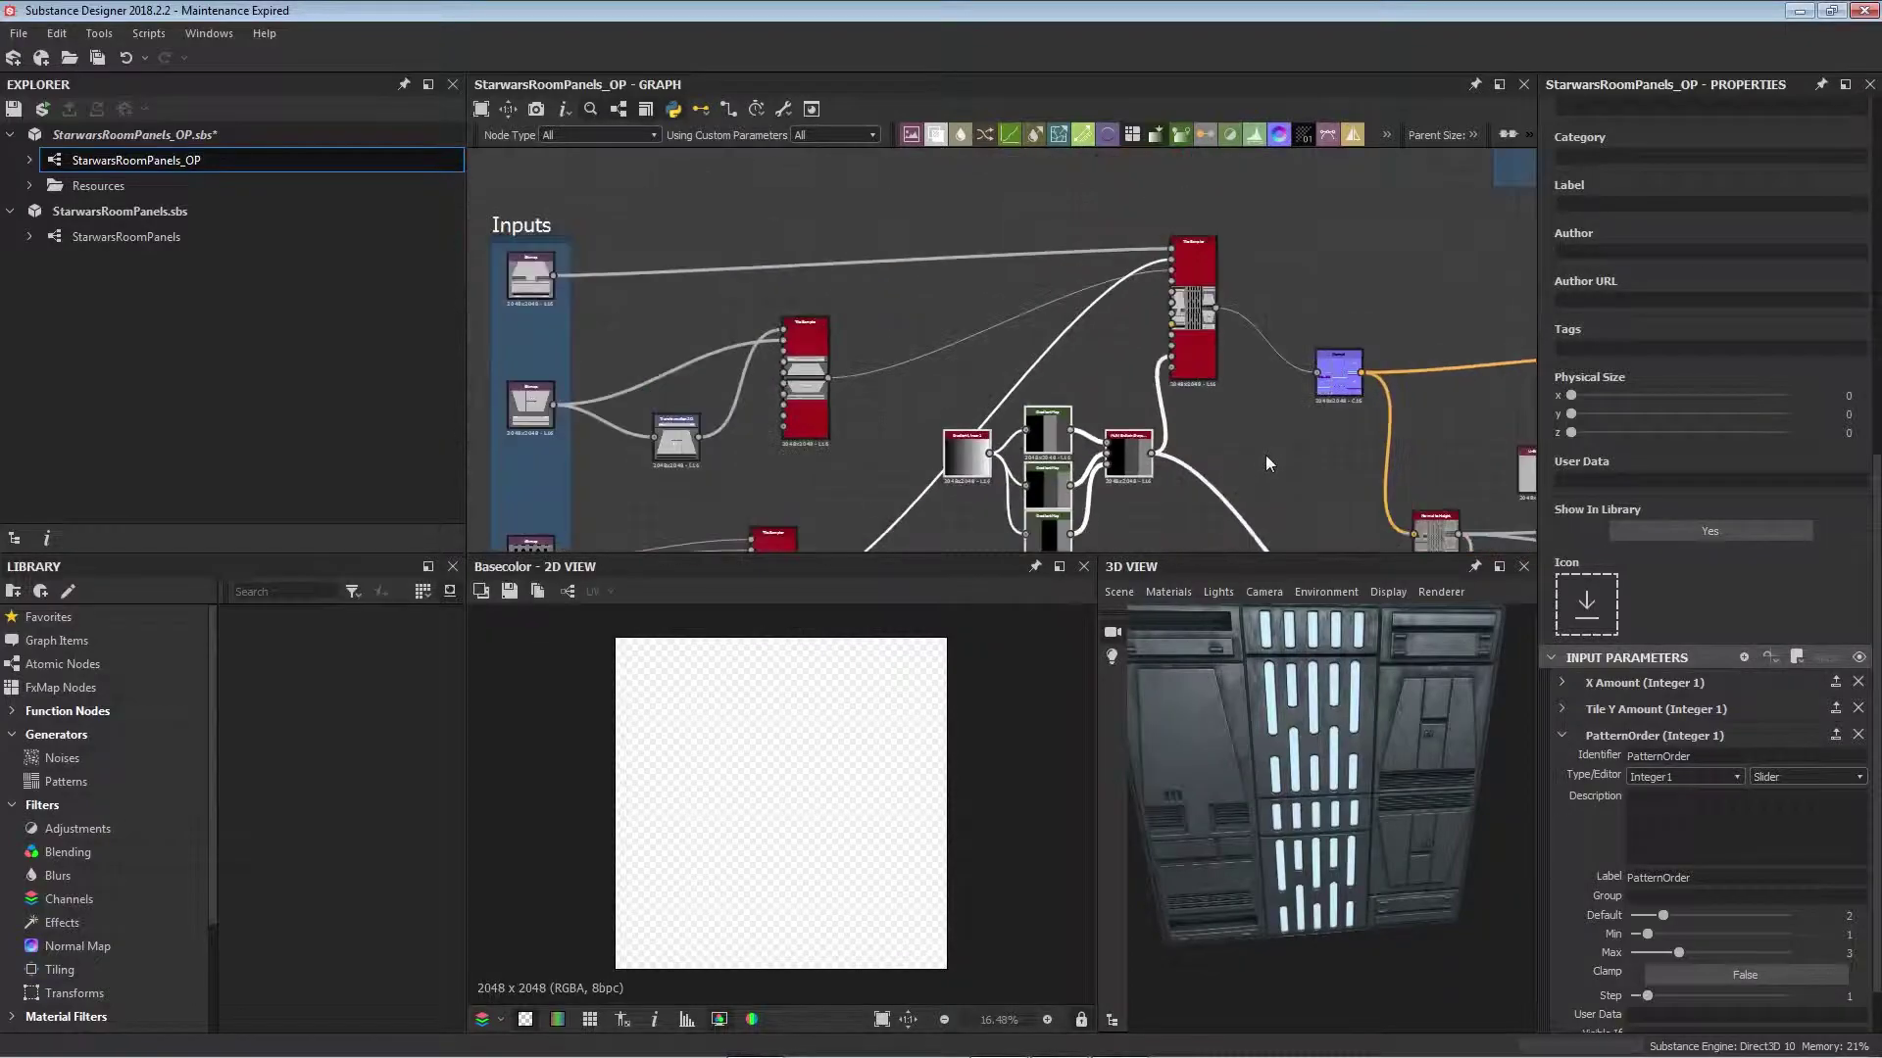
{"action": "middle_click_drag", "start_coordinate": [1250, 500], "coordinate": [1137, 428]}
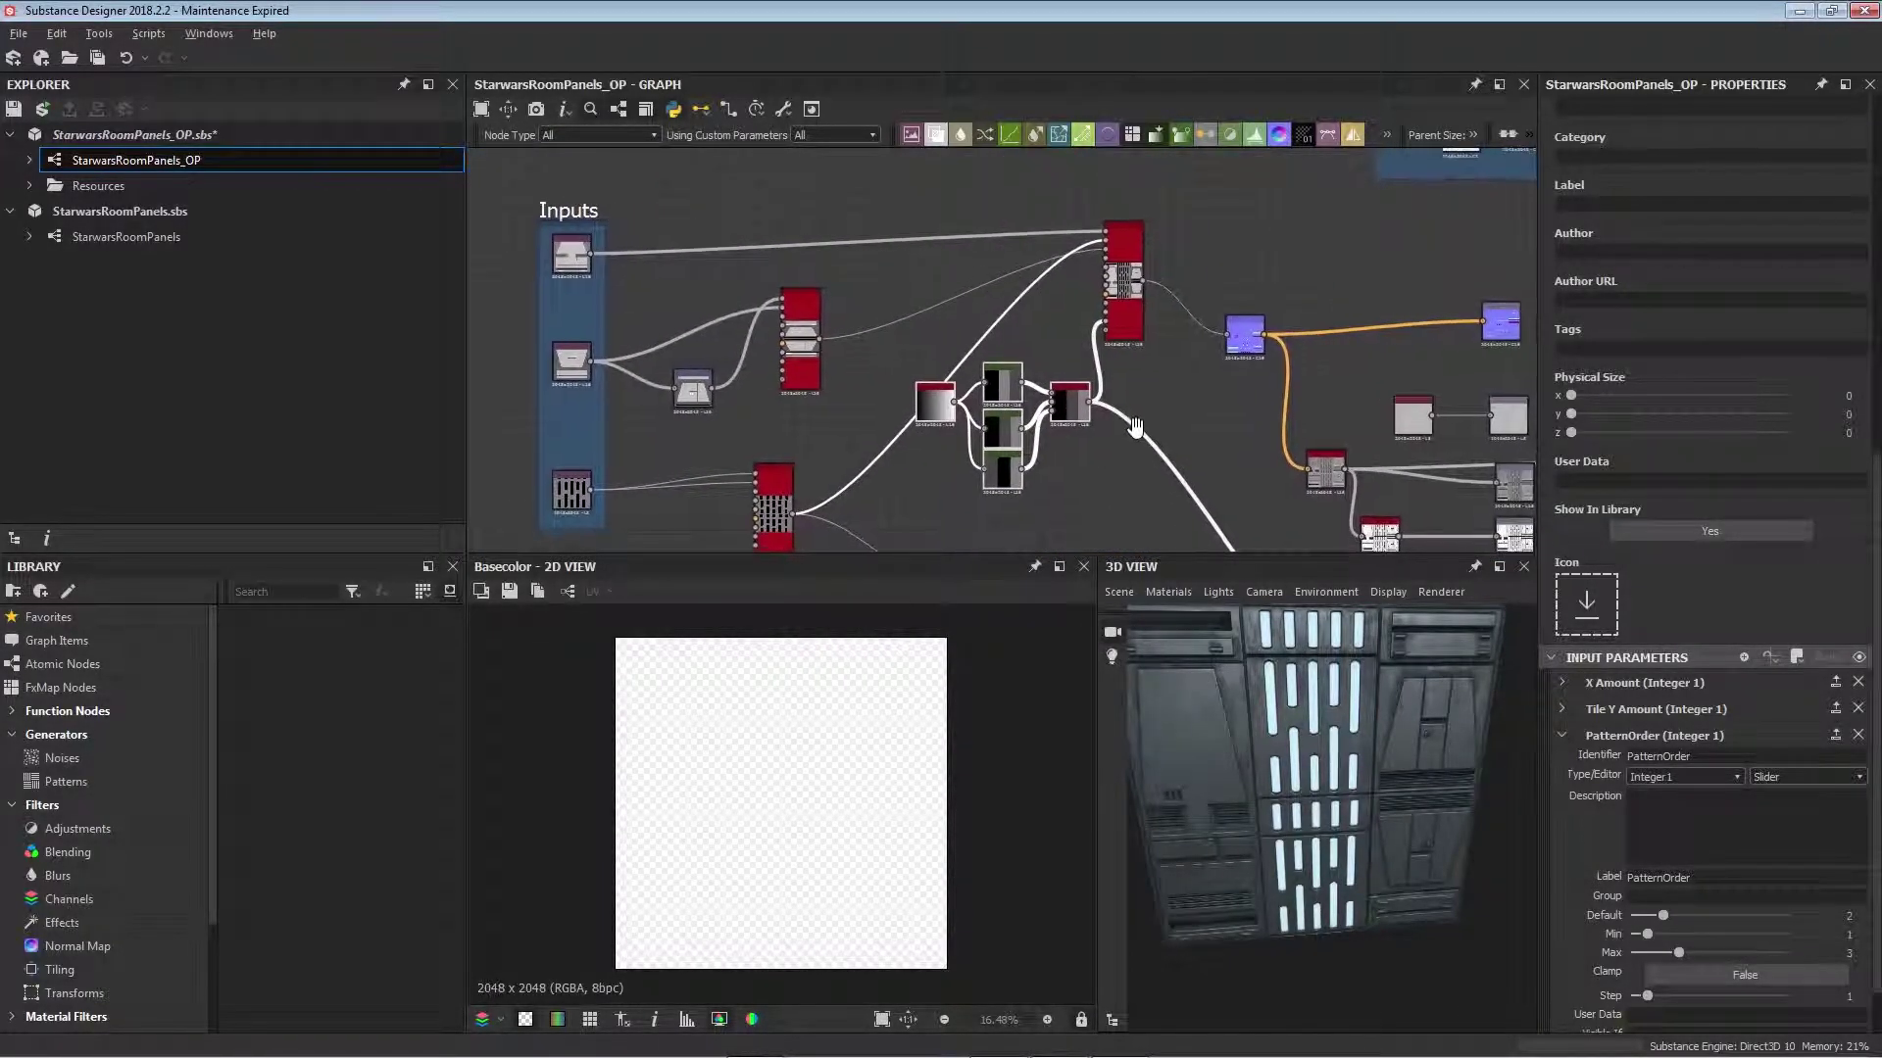
{"action": "scroll", "coordinate": [950, 407], "scroll_direction": "up", "scroll_amount": 3}
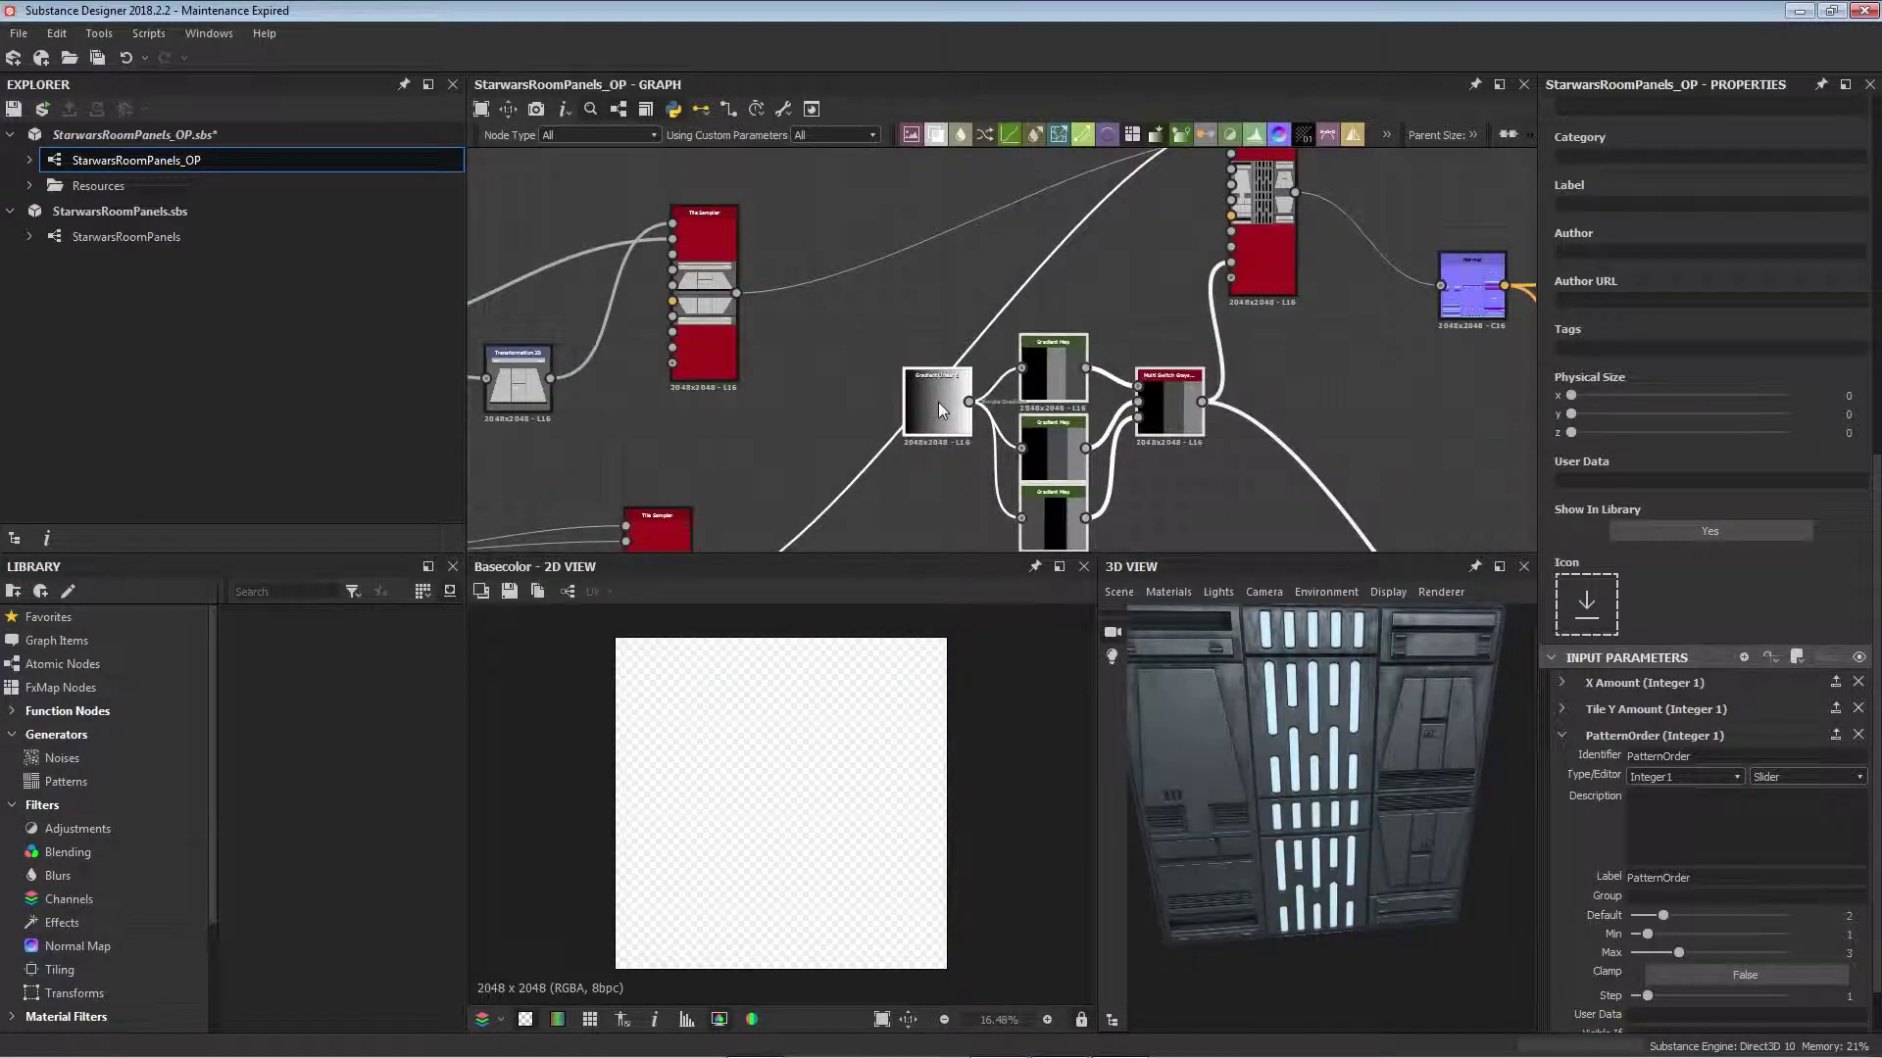
{"action": "double_click", "coordinate": [938, 402]}
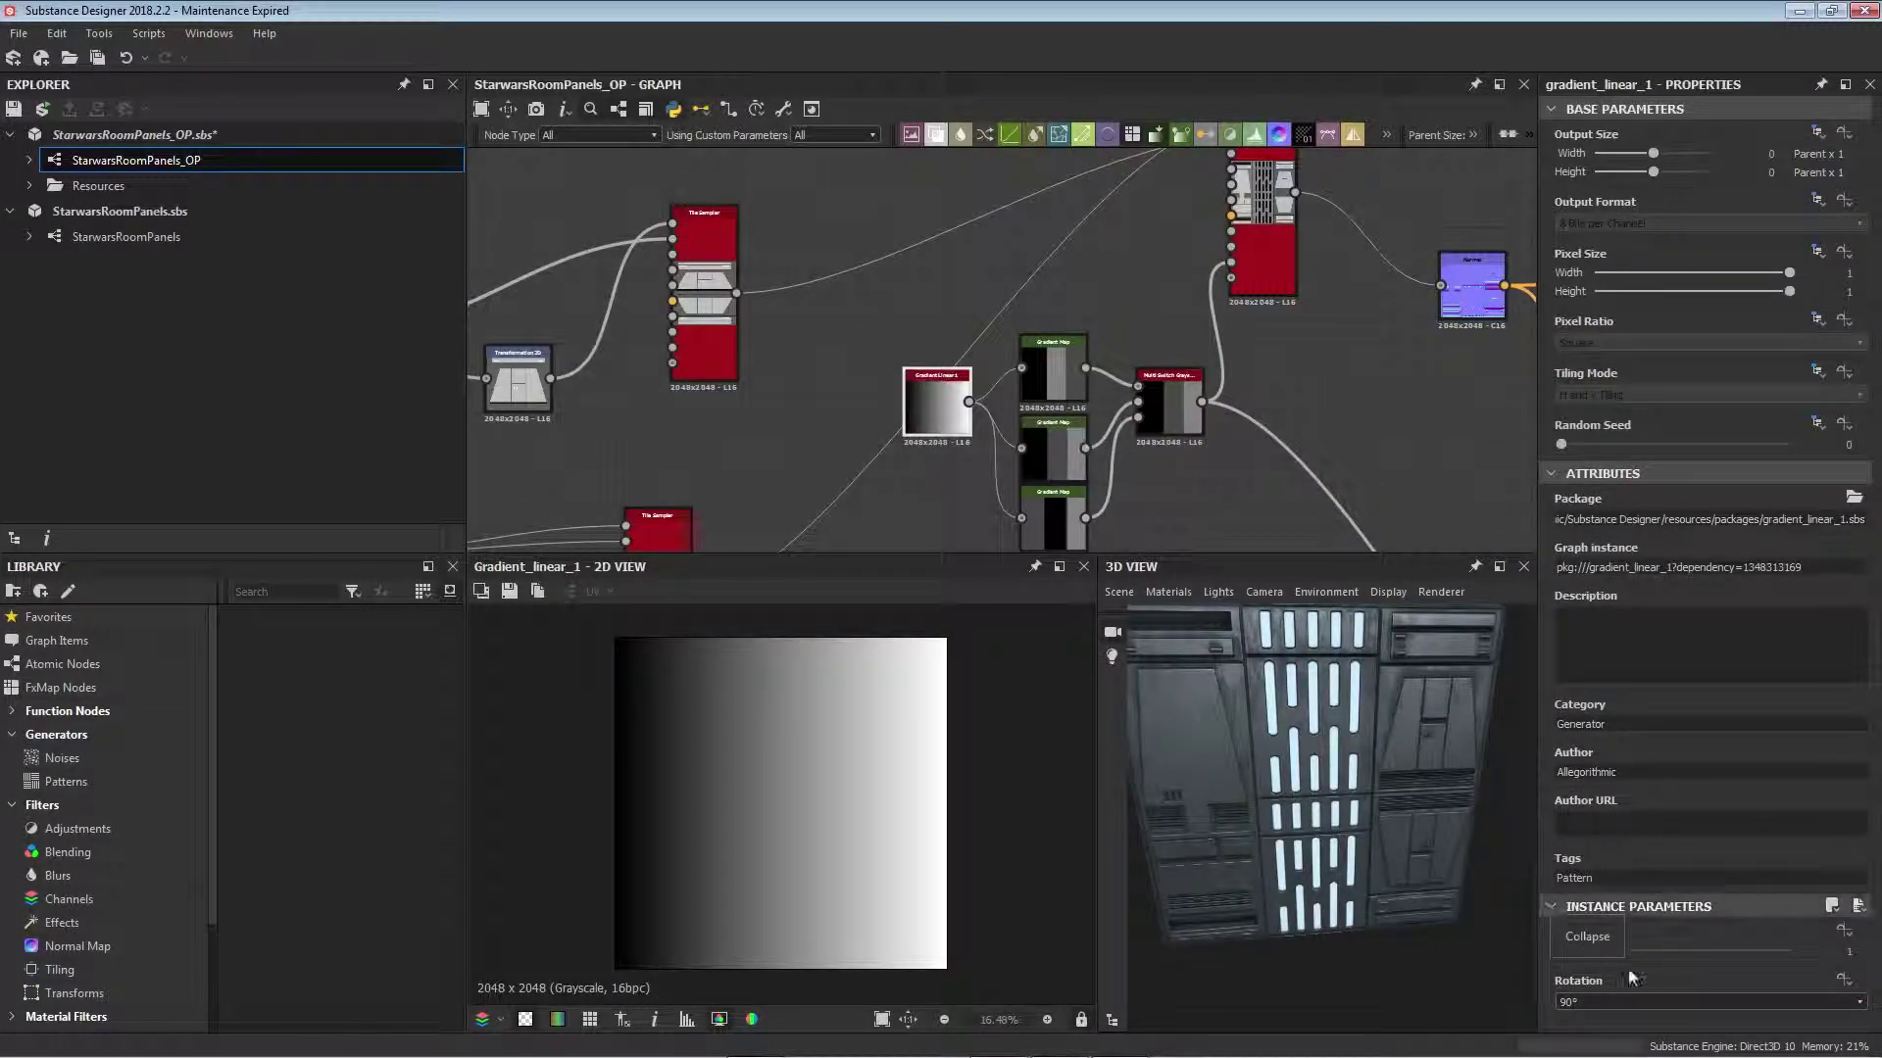
{"action": "middle_click_drag", "start_coordinate": [1207, 354], "coordinate": [1193, 290]}
{"action": "double_click", "coordinate": [1033, 297]}
{"action": "double_click", "coordinate": [1042, 378]}
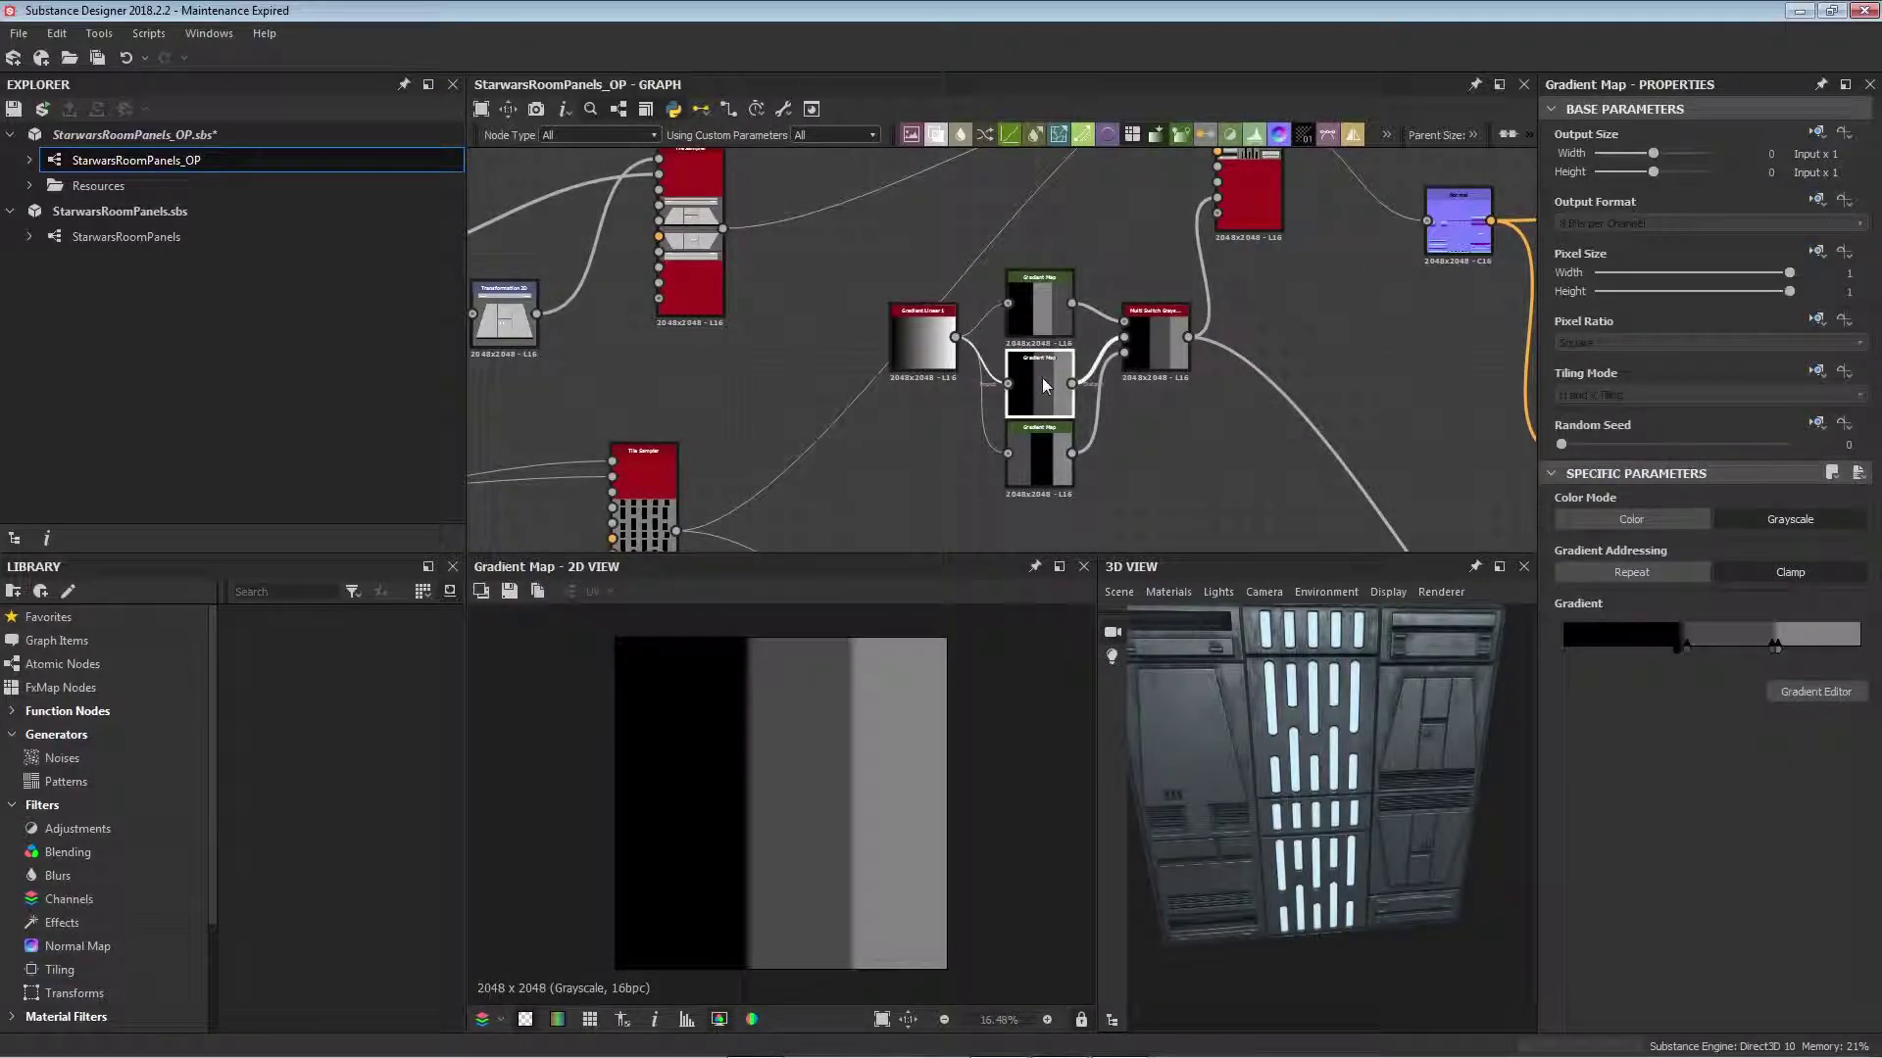
{"action": "double_click", "coordinate": [1045, 461]}
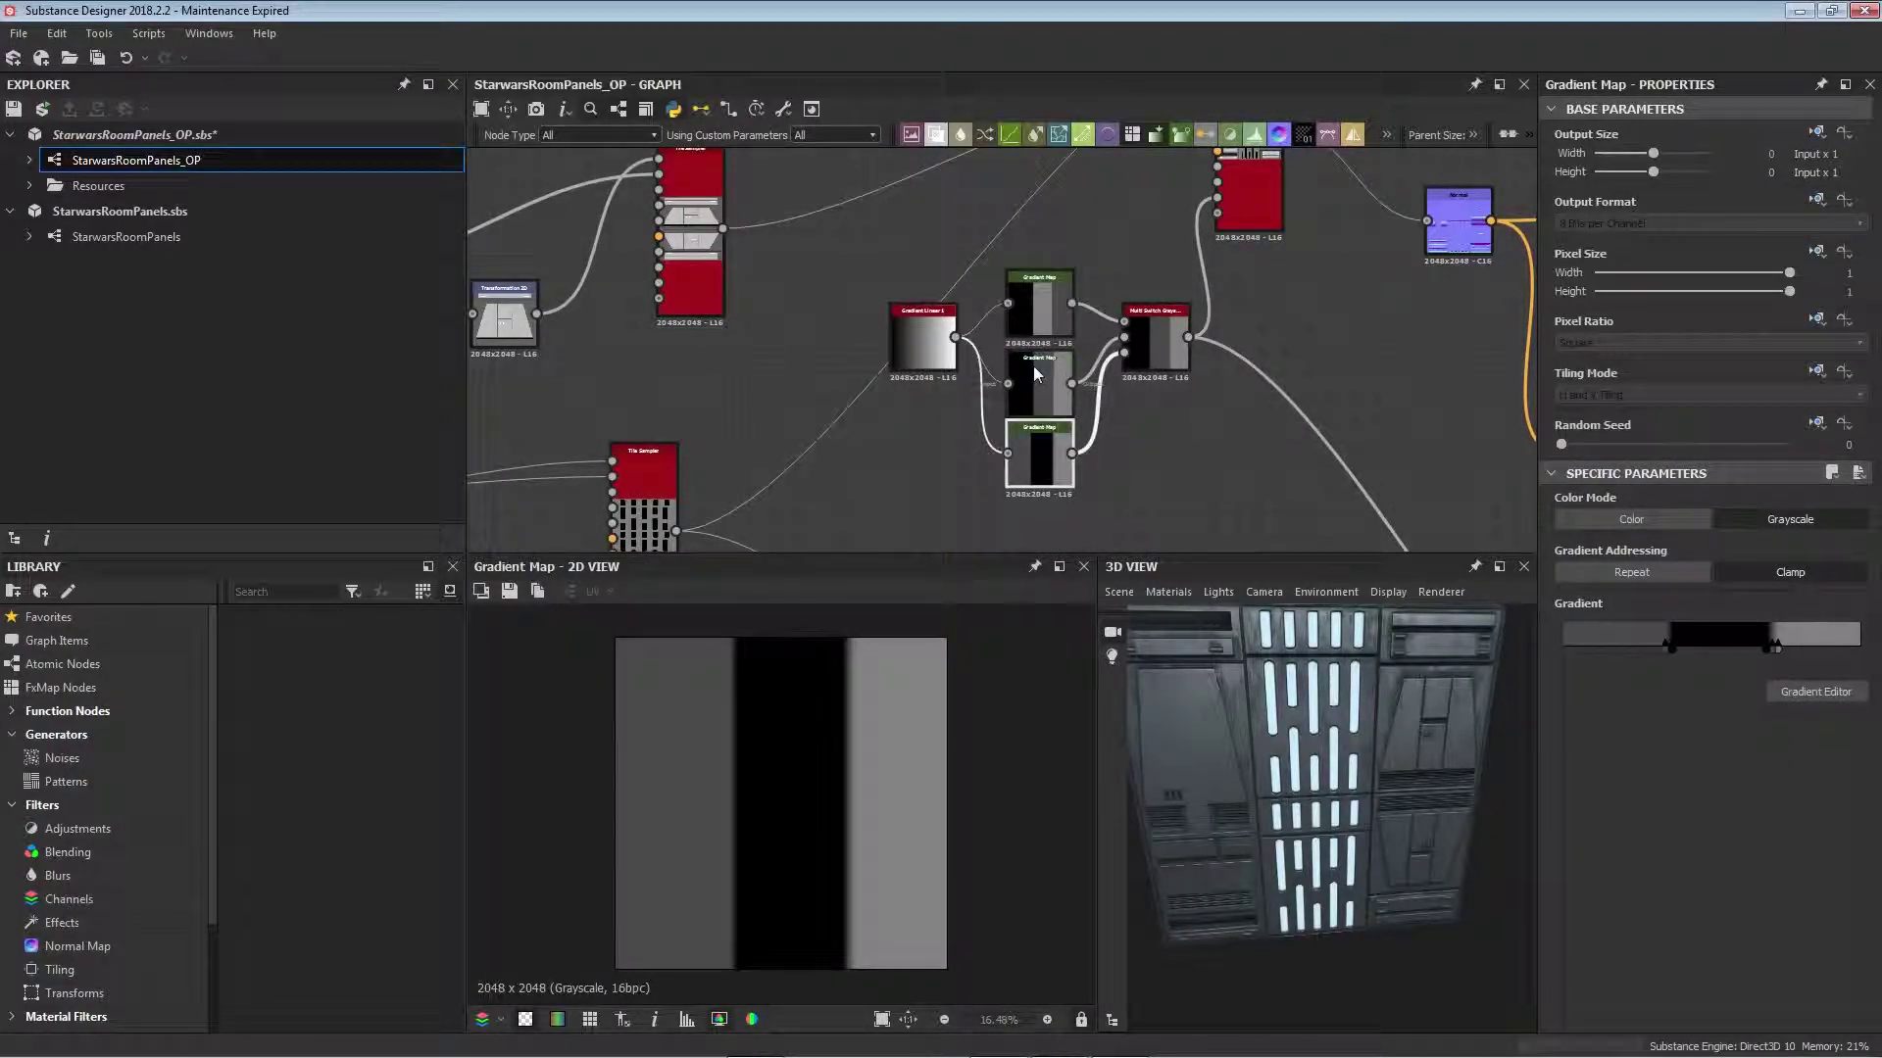
Step: Preview the main Tile Sampler and inspect its Pattern Input Distribution setting alongside the gradient and Multi Switch nodes
{"action": "middle_click_drag", "start_coordinate": [1037, 378], "coordinate": [838, 540]}
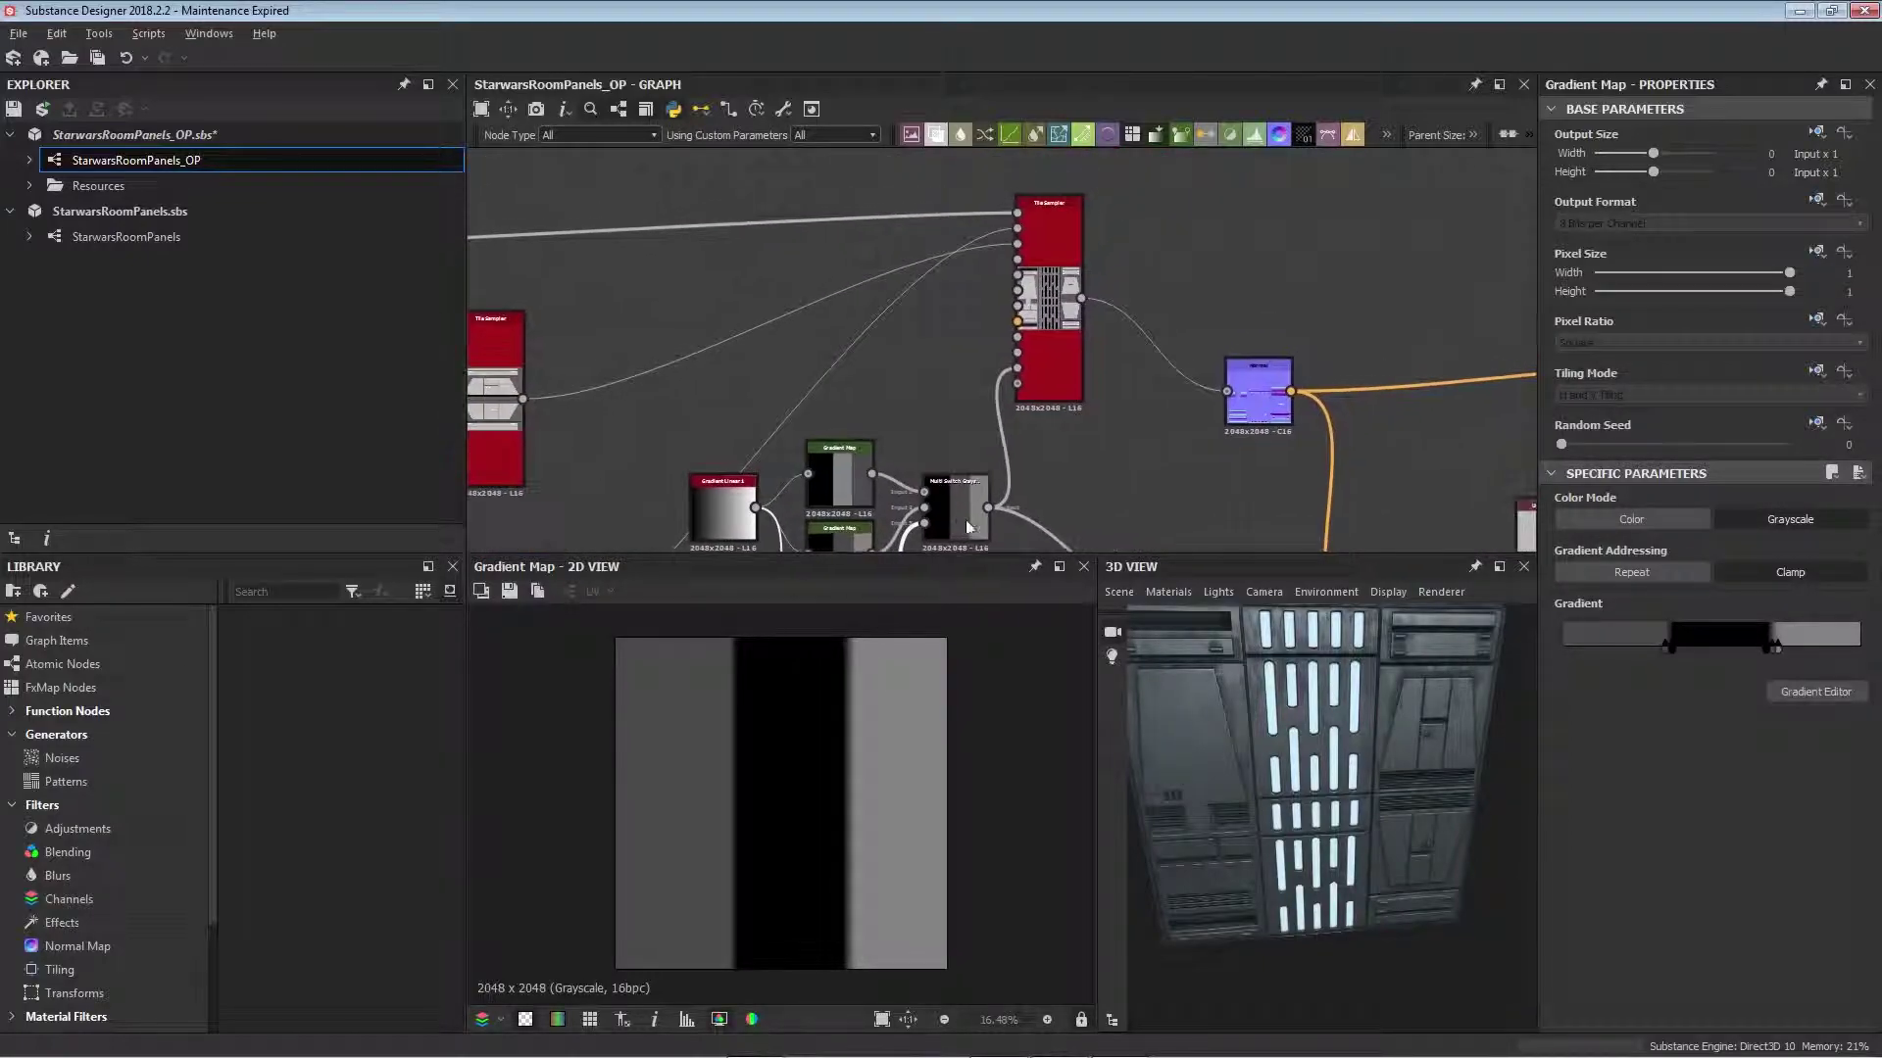
{"action": "double_click", "coordinate": [1045, 366]}
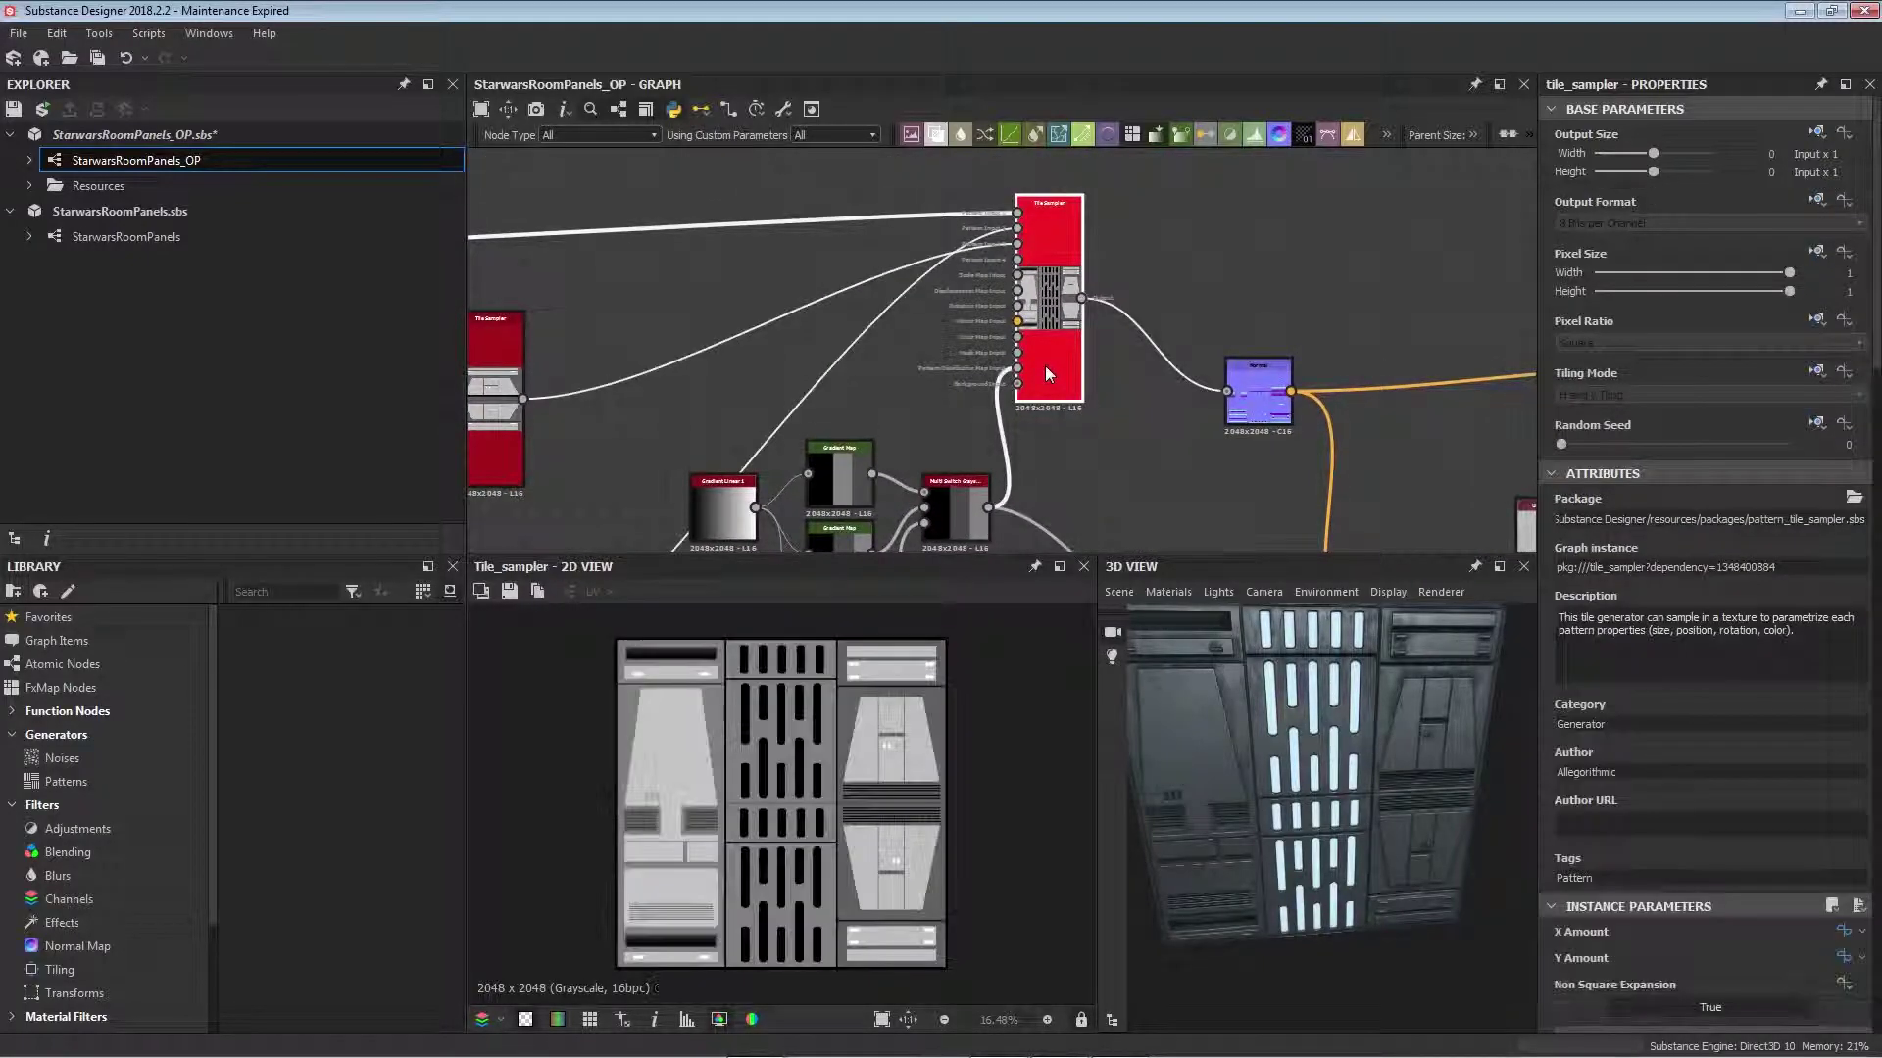
{"action": "middle_click_drag", "start_coordinate": [1069, 371], "coordinate": [1070, 488]}
{"action": "scroll", "coordinate": [1599, 852], "scroll_direction": "down", "scroll_amount": 5}
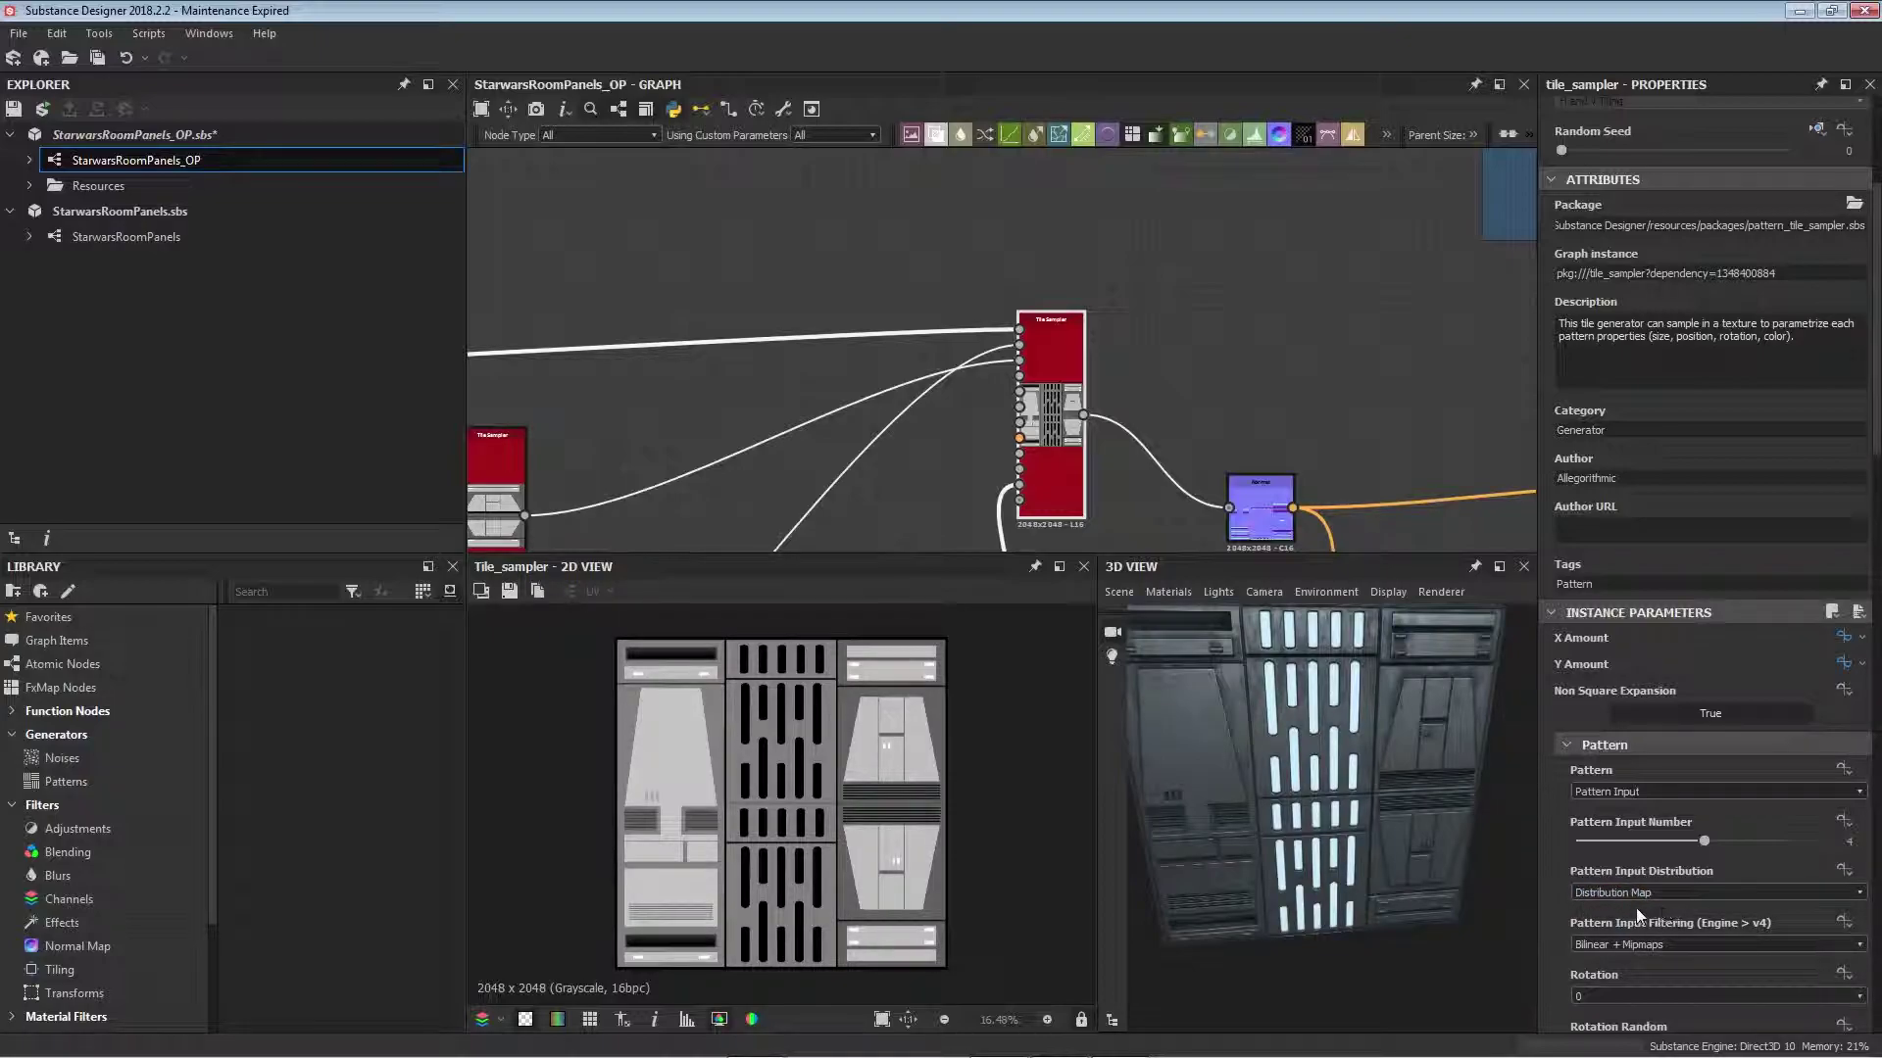
{"action": "middle_click_drag", "start_coordinate": [916, 400], "coordinate": [887, 233]}
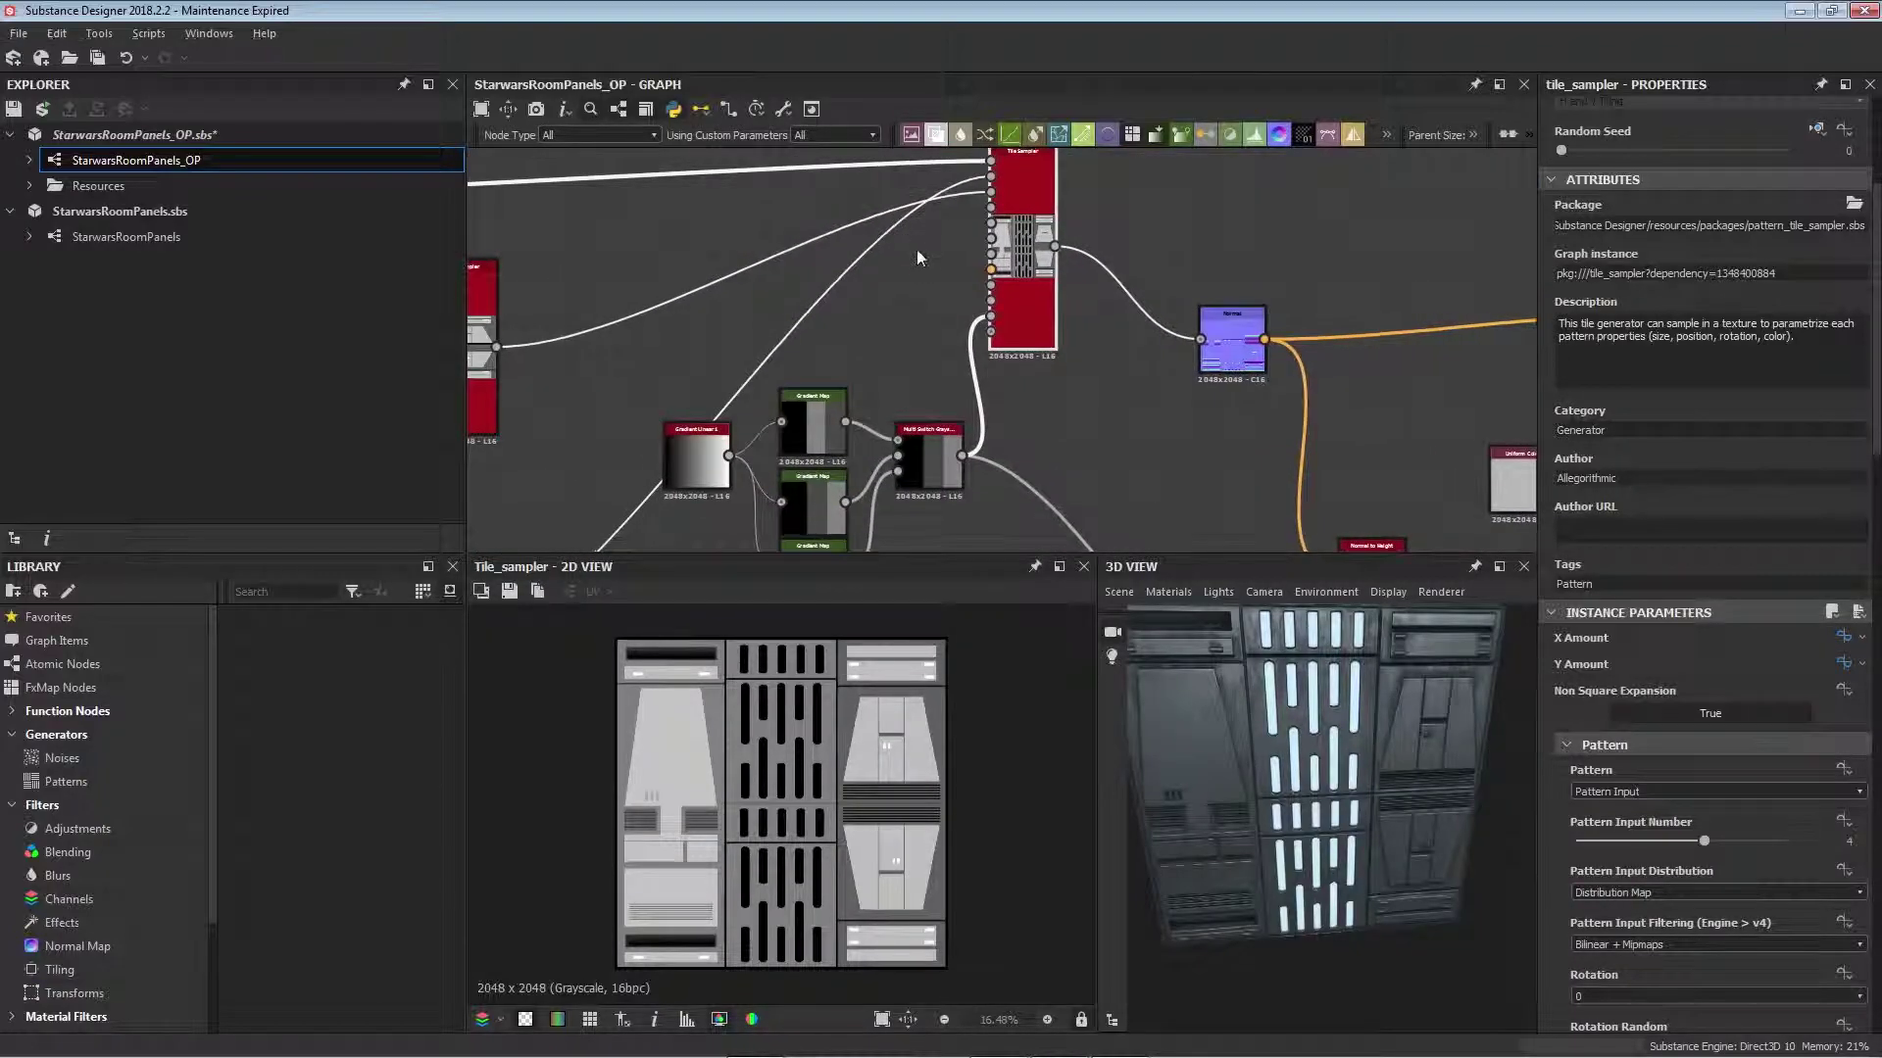
{"action": "middle_click_drag", "start_coordinate": [1256, 498], "coordinate": [1106, 412]}
{"action": "scroll", "coordinate": [1221, 379], "scroll_direction": "down", "scroll_amount": 3}
{"action": "middle_click_drag", "start_coordinate": [1249, 432], "coordinate": [1408, 431]}
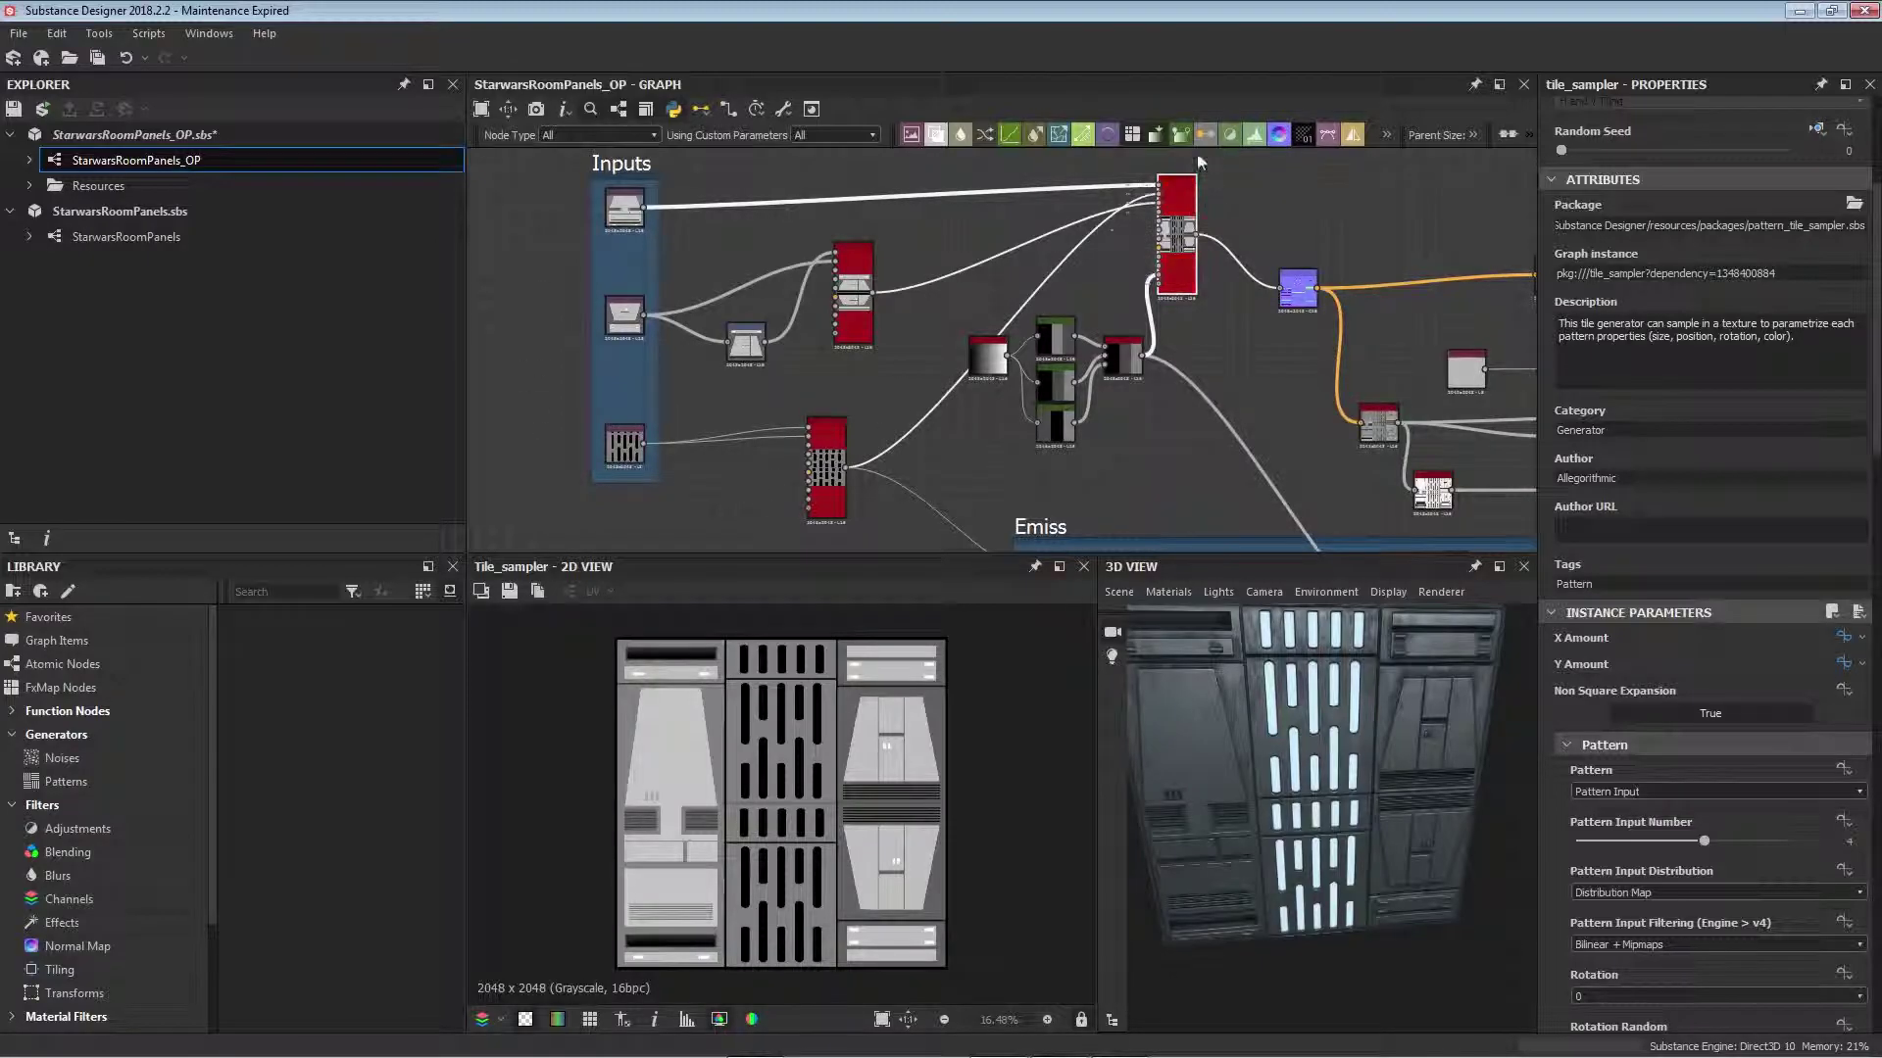
Step: Examine the main Tile Sampler's pattern inputs and trace its Pattern Distribution Map Input back to the Multi Switch node
{"action": "middle_click_drag", "start_coordinate": [1159, 207], "coordinate": [1140, 392]}
{"action": "scroll", "coordinate": [1139, 390], "scroll_direction": "up", "scroll_amount": 4}
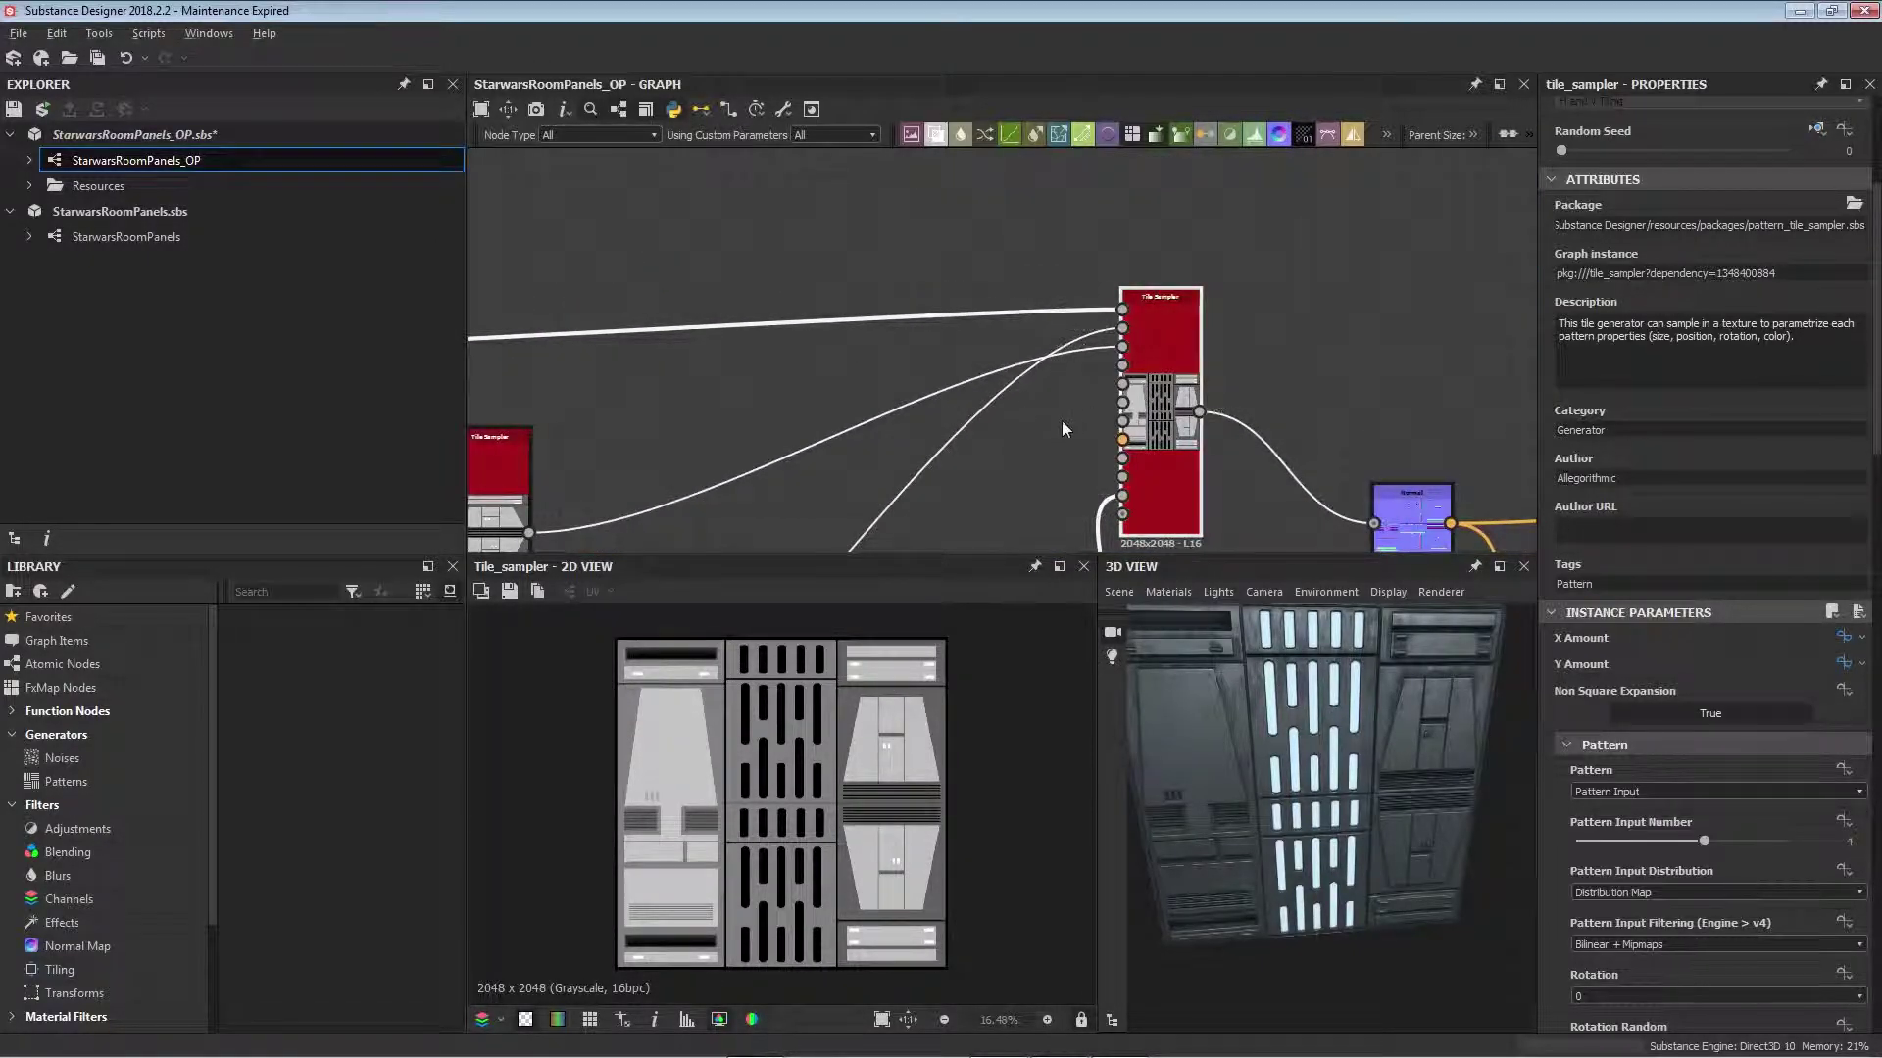
{"action": "middle_click_drag", "start_coordinate": [896, 425], "coordinate": [1176, 236]}
{"action": "middle_click_drag", "start_coordinate": [1205, 315], "coordinate": [1013, 464]}
{"action": "scroll", "coordinate": [1213, 306], "scroll_direction": "up", "scroll_amount": 4}
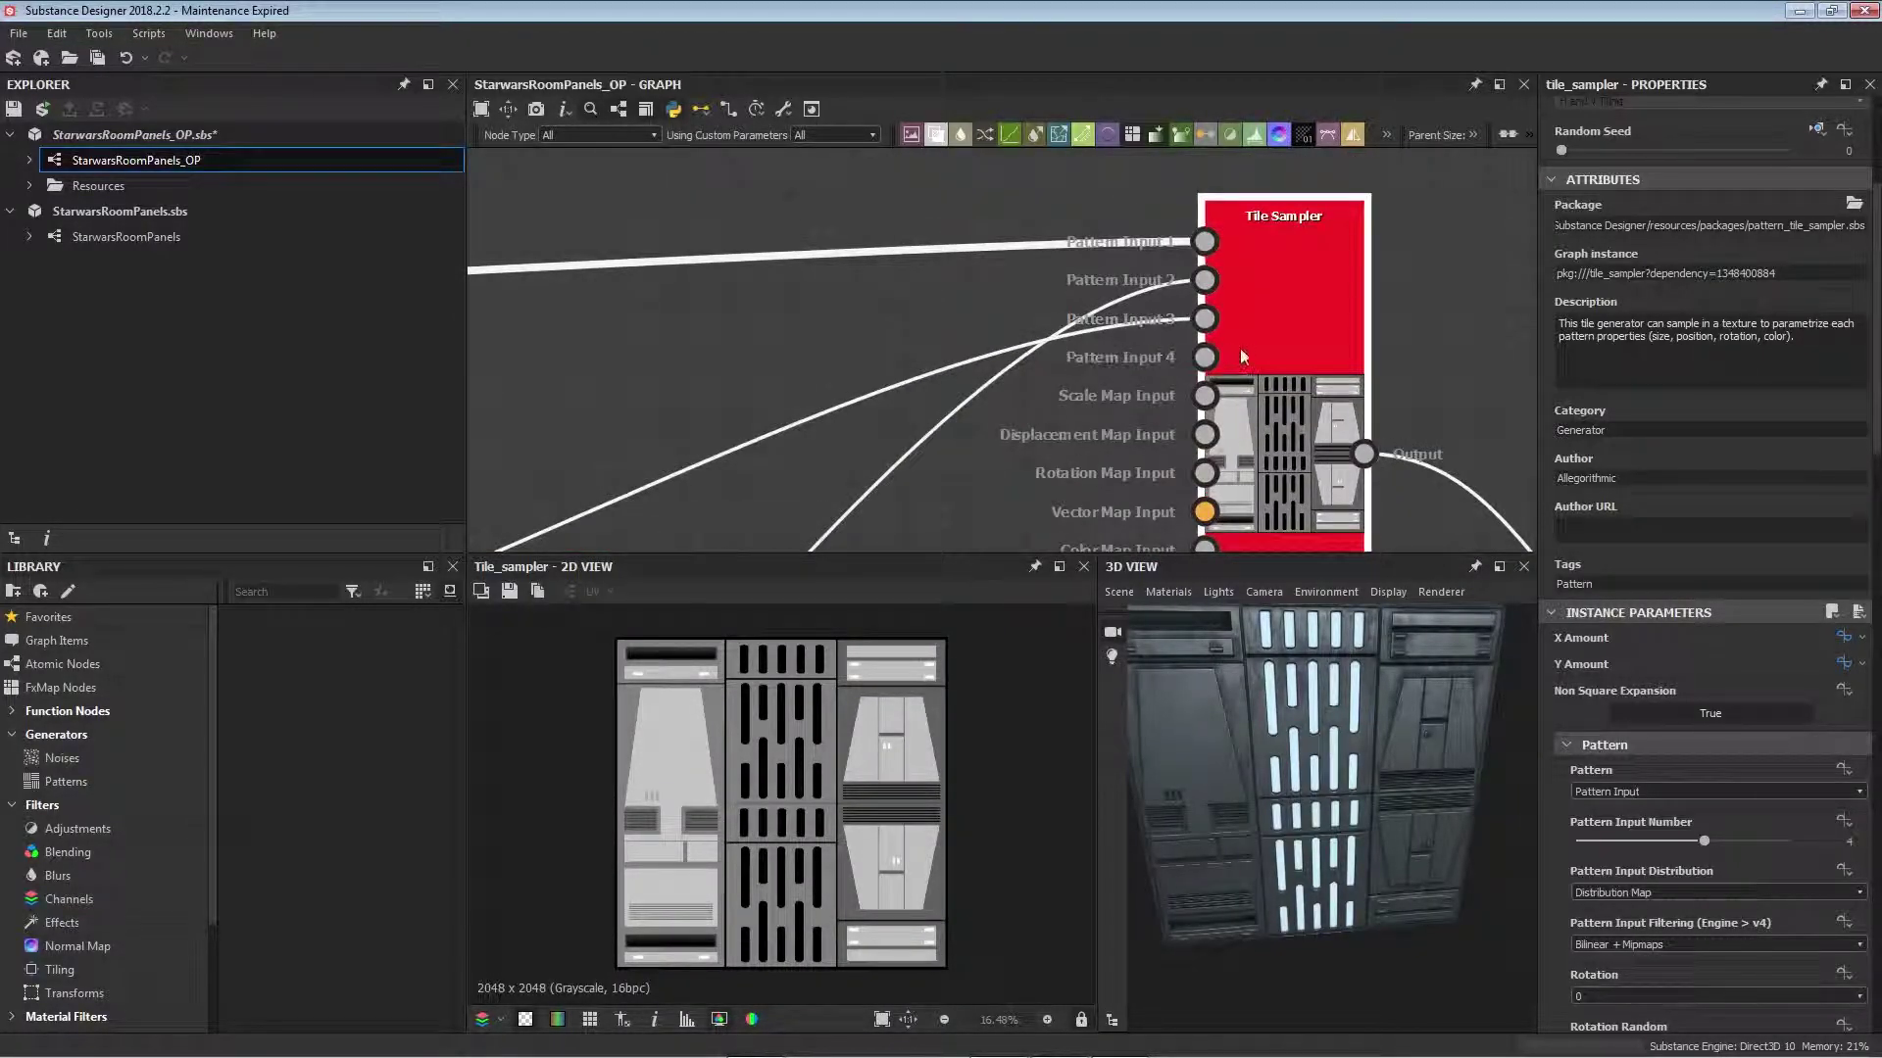
{"action": "middle_click_drag", "start_coordinate": [1044, 474], "coordinate": [1062, 193]}
{"action": "middle_click_drag", "start_coordinate": [1274, 236], "coordinate": [964, 226]}
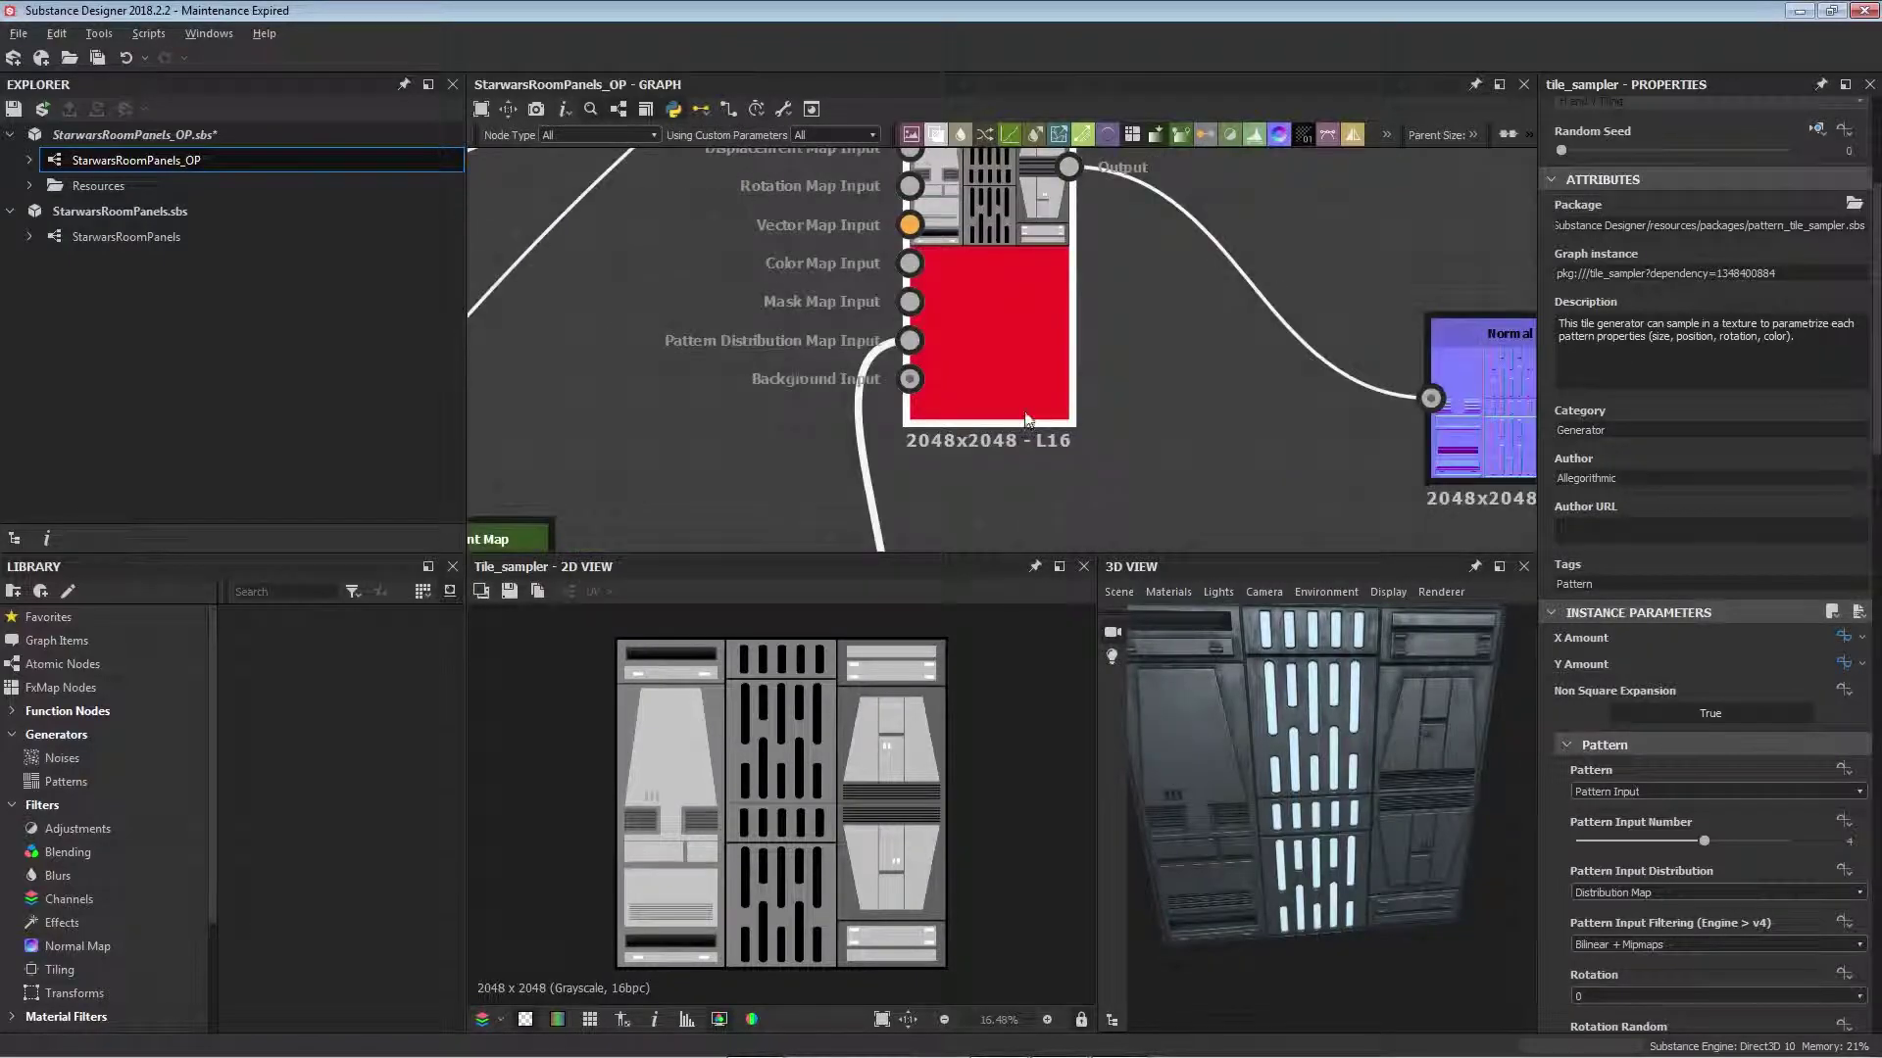
{"action": "scroll", "coordinate": [963, 236], "scroll_direction": "down", "scroll_amount": 1}
{"action": "middle_click_drag", "start_coordinate": [741, 511], "coordinate": [1066, 360]}
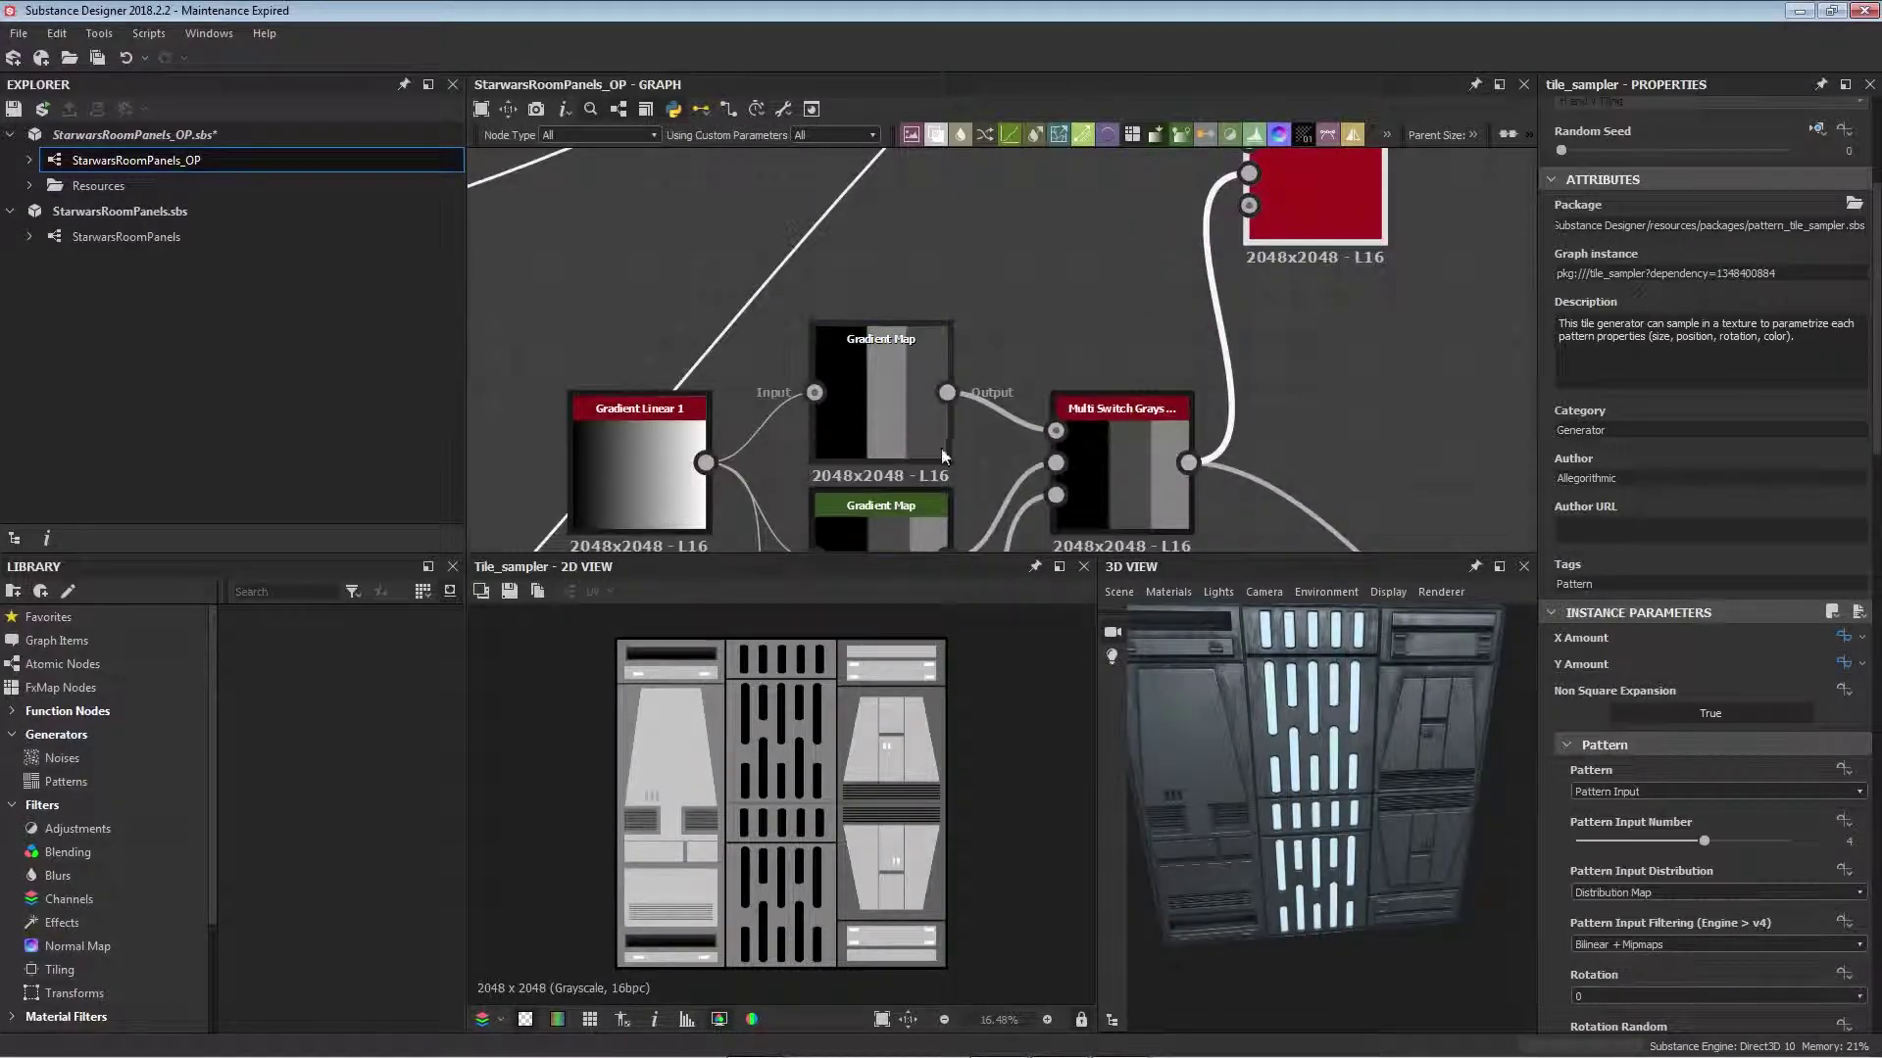
{"action": "middle_click_drag", "start_coordinate": [1294, 377], "coordinate": [1218, 613]}
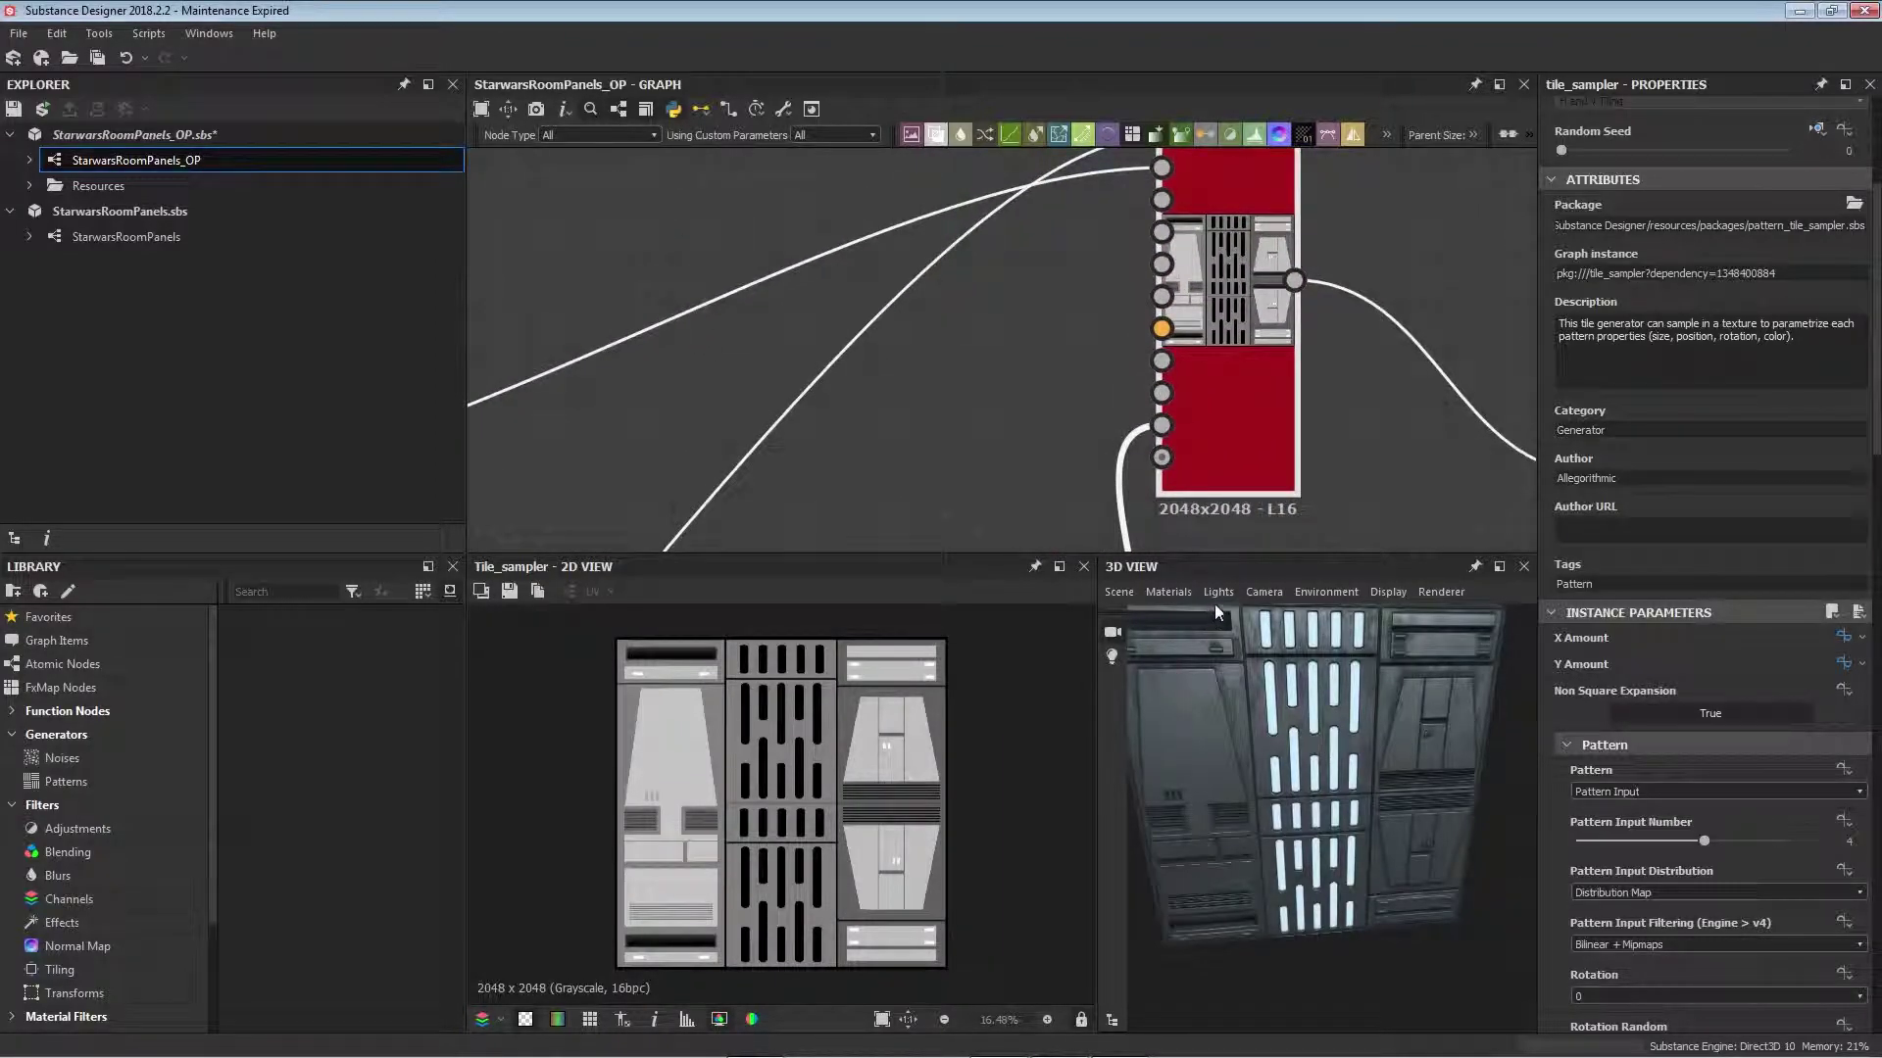
Step: Preview the Normal node fed by the main Tile Sampler and check its connection to the normal output
{"action": "scroll", "coordinate": [1299, 507], "scroll_direction": "down", "scroll_amount": 5}
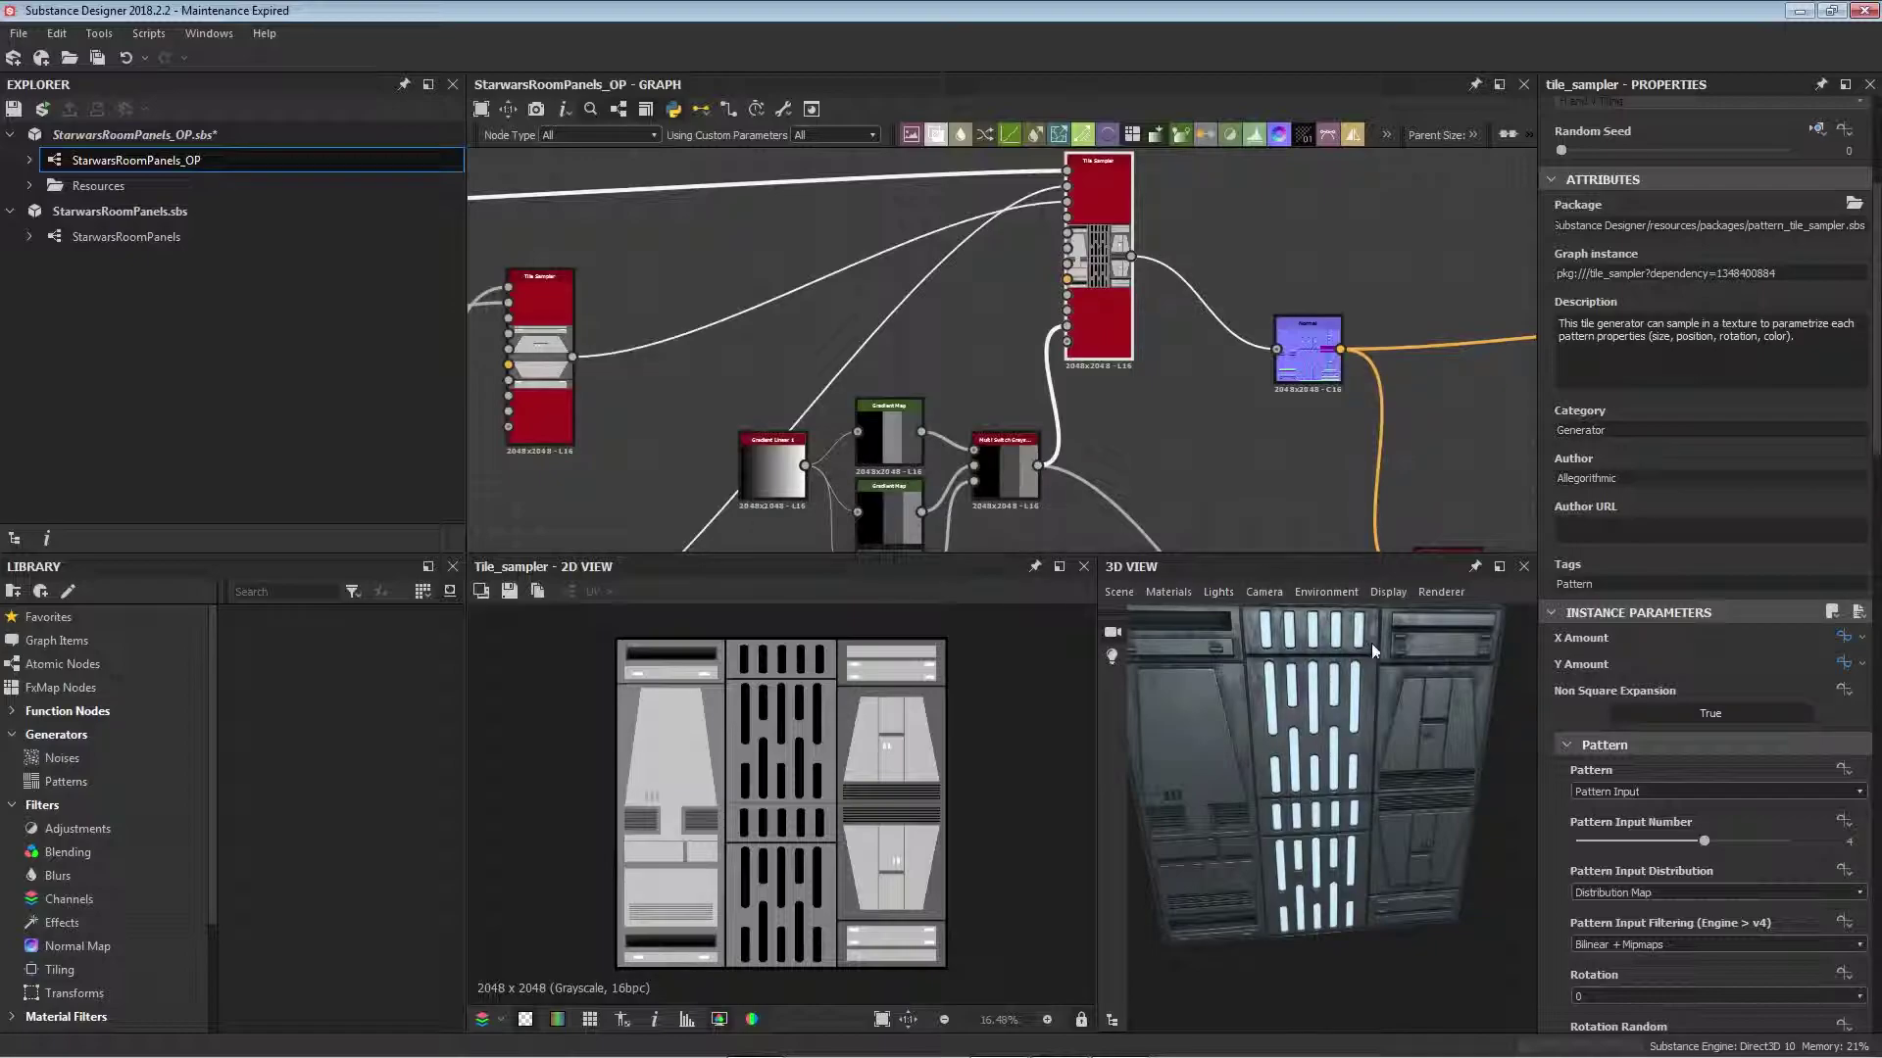
{"action": "scroll", "coordinate": [1555, 798], "scroll_direction": "down", "scroll_amount": 3}
{"action": "middle_click_drag", "start_coordinate": [1266, 456], "coordinate": [1117, 196]}
{"action": "scroll", "coordinate": [1127, 273], "scroll_direction": "down", "scroll_amount": 4}
{"action": "middle_click_drag", "start_coordinate": [1103, 269], "coordinate": [1167, 651]}
{"action": "middle_click_drag", "start_coordinate": [1175, 483], "coordinate": [1142, 409]}
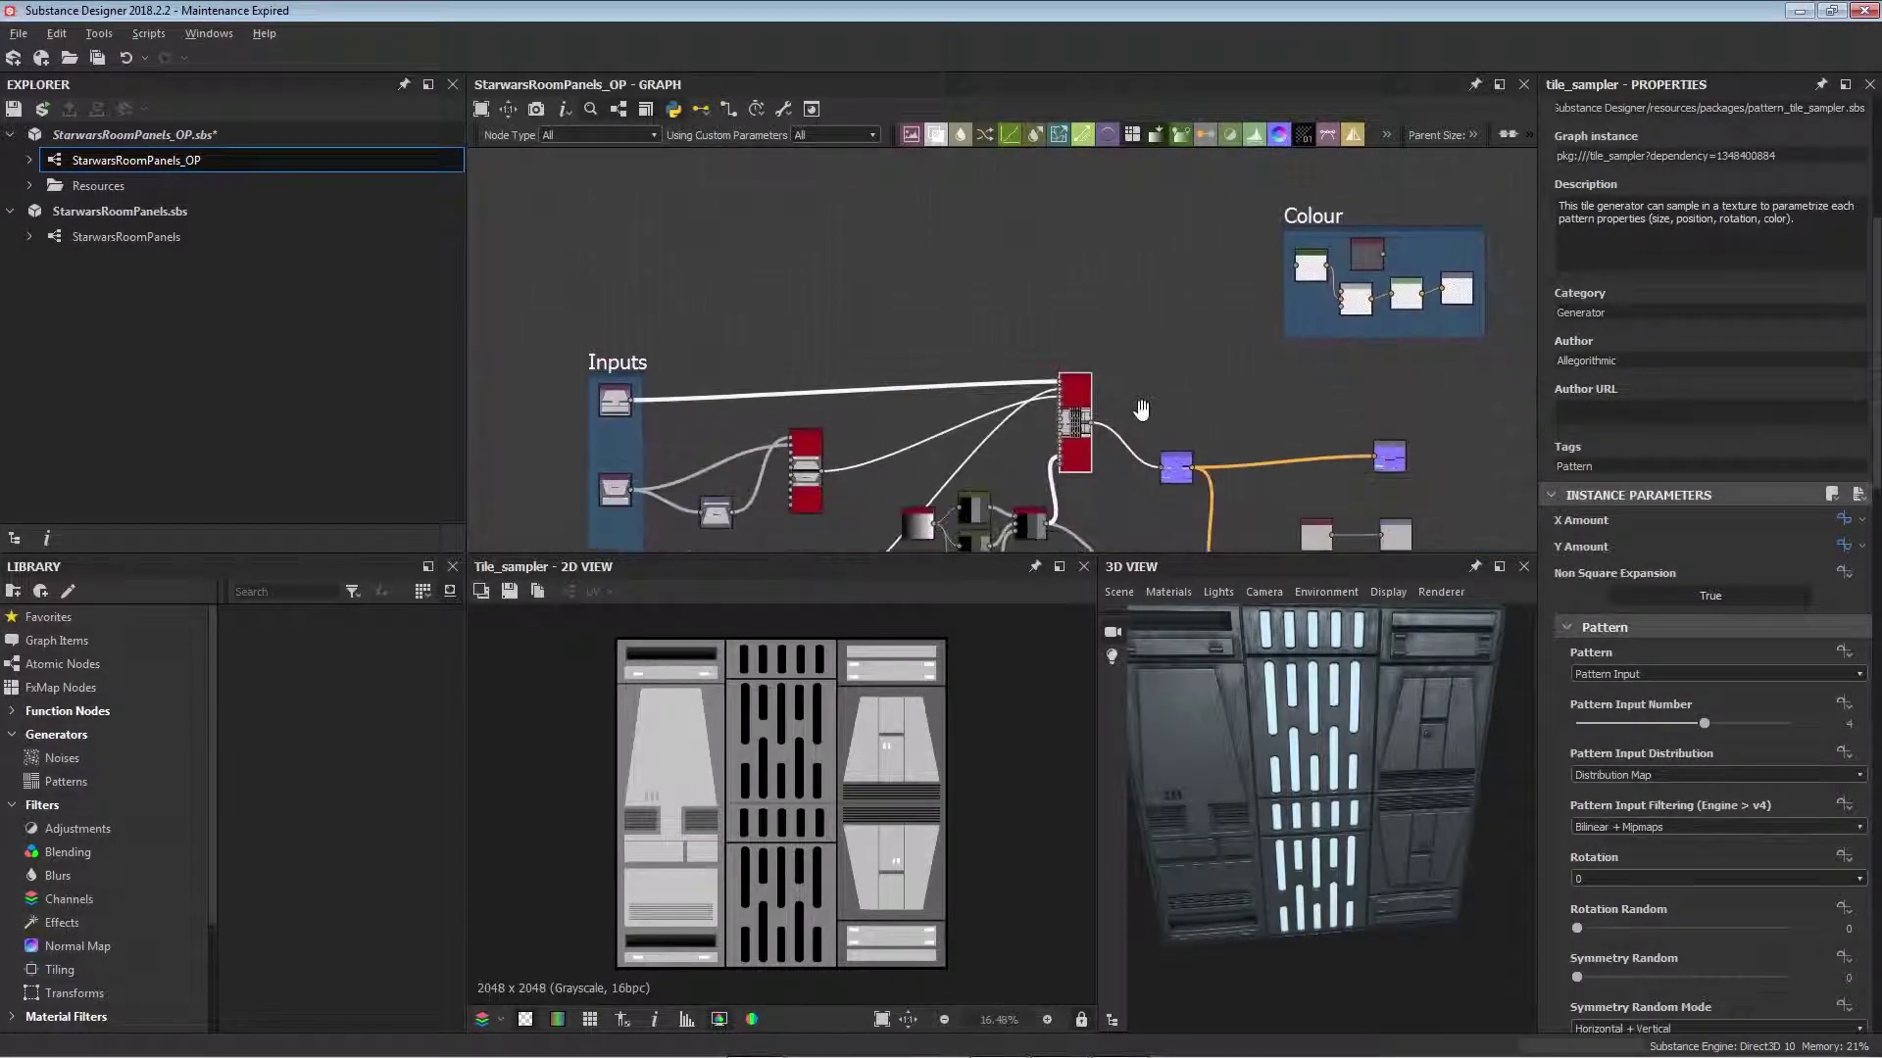
{"action": "scroll", "coordinate": [1127, 392], "scroll_direction": "up", "scroll_amount": 3}
{"action": "double_click", "coordinate": [1085, 371]}
{"action": "middle_click_drag", "start_coordinate": [1226, 360], "coordinate": [986, 345]}
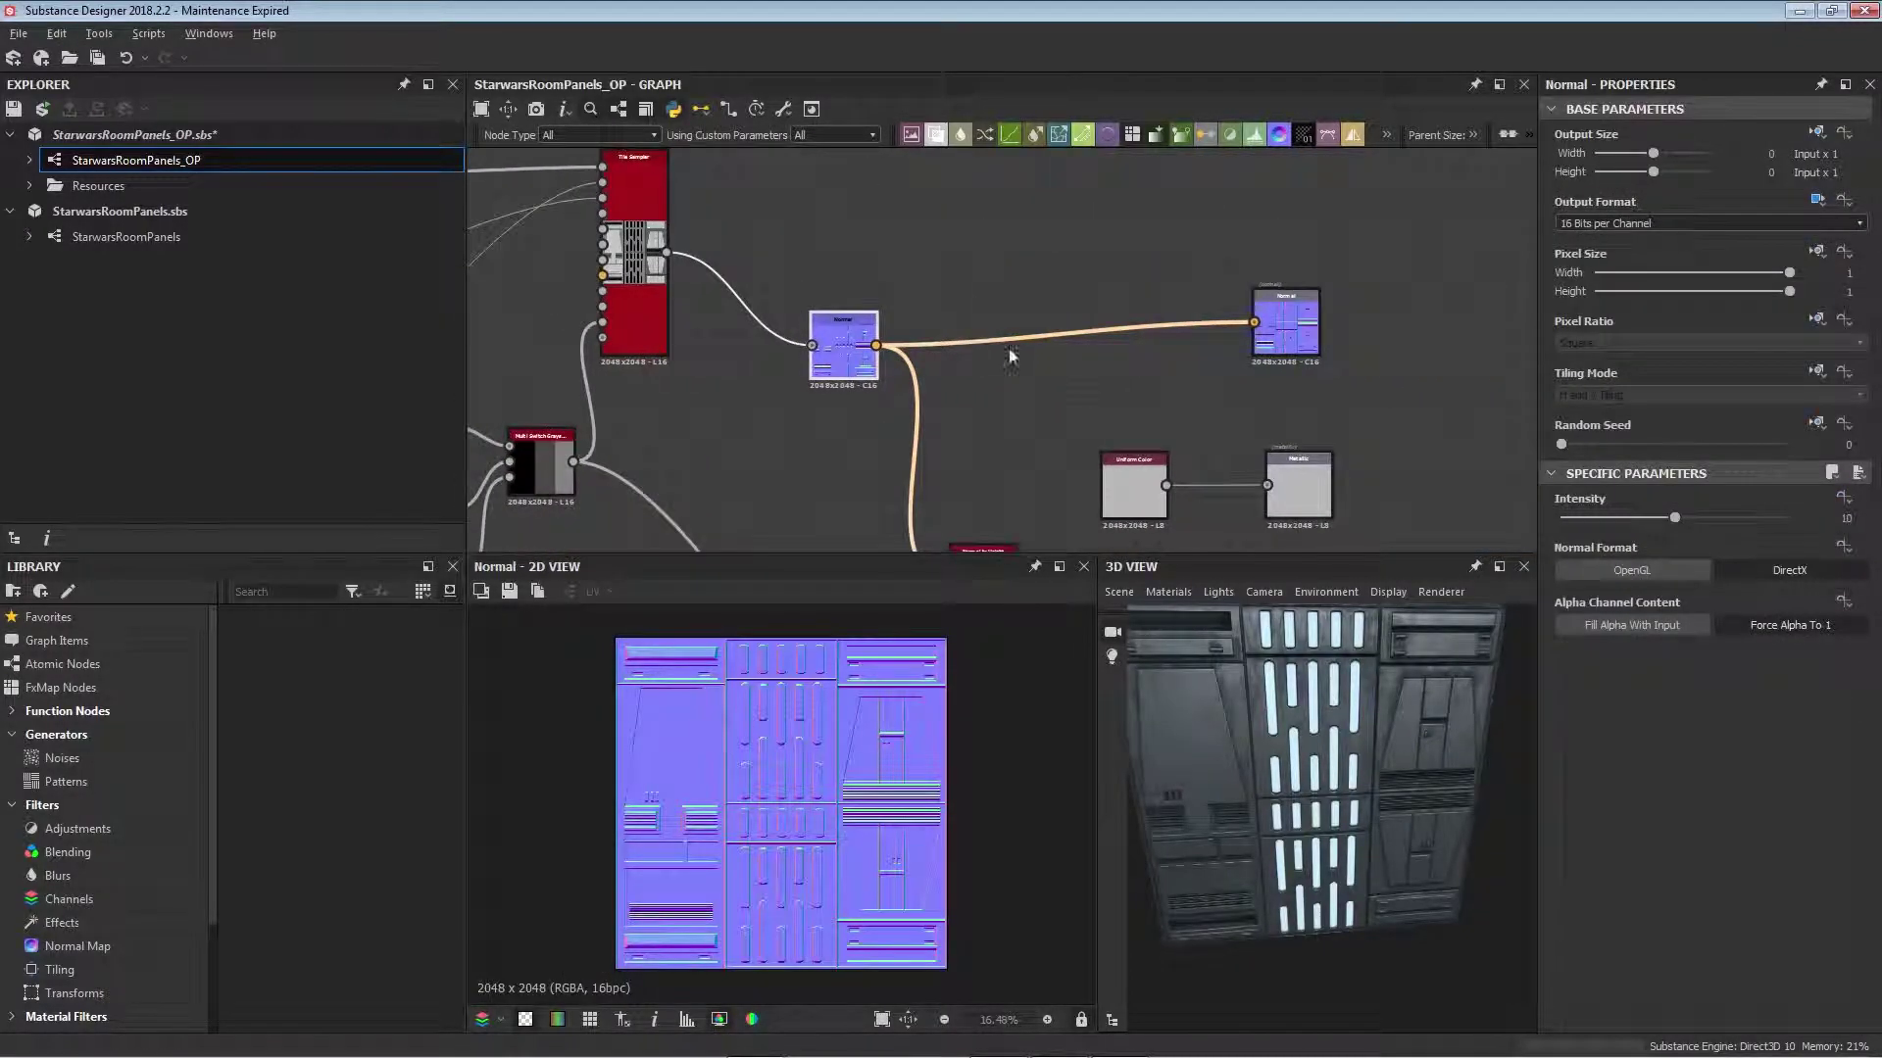
Step: Preview the Tile Sampler in the Emiss frame and inspect its link from the Multi Switch node
{"action": "scroll", "coordinate": [1125, 379], "scroll_direction": "down", "scroll_amount": 4}
{"action": "middle_click_drag", "start_coordinate": [1127, 377], "coordinate": [1010, 346]}
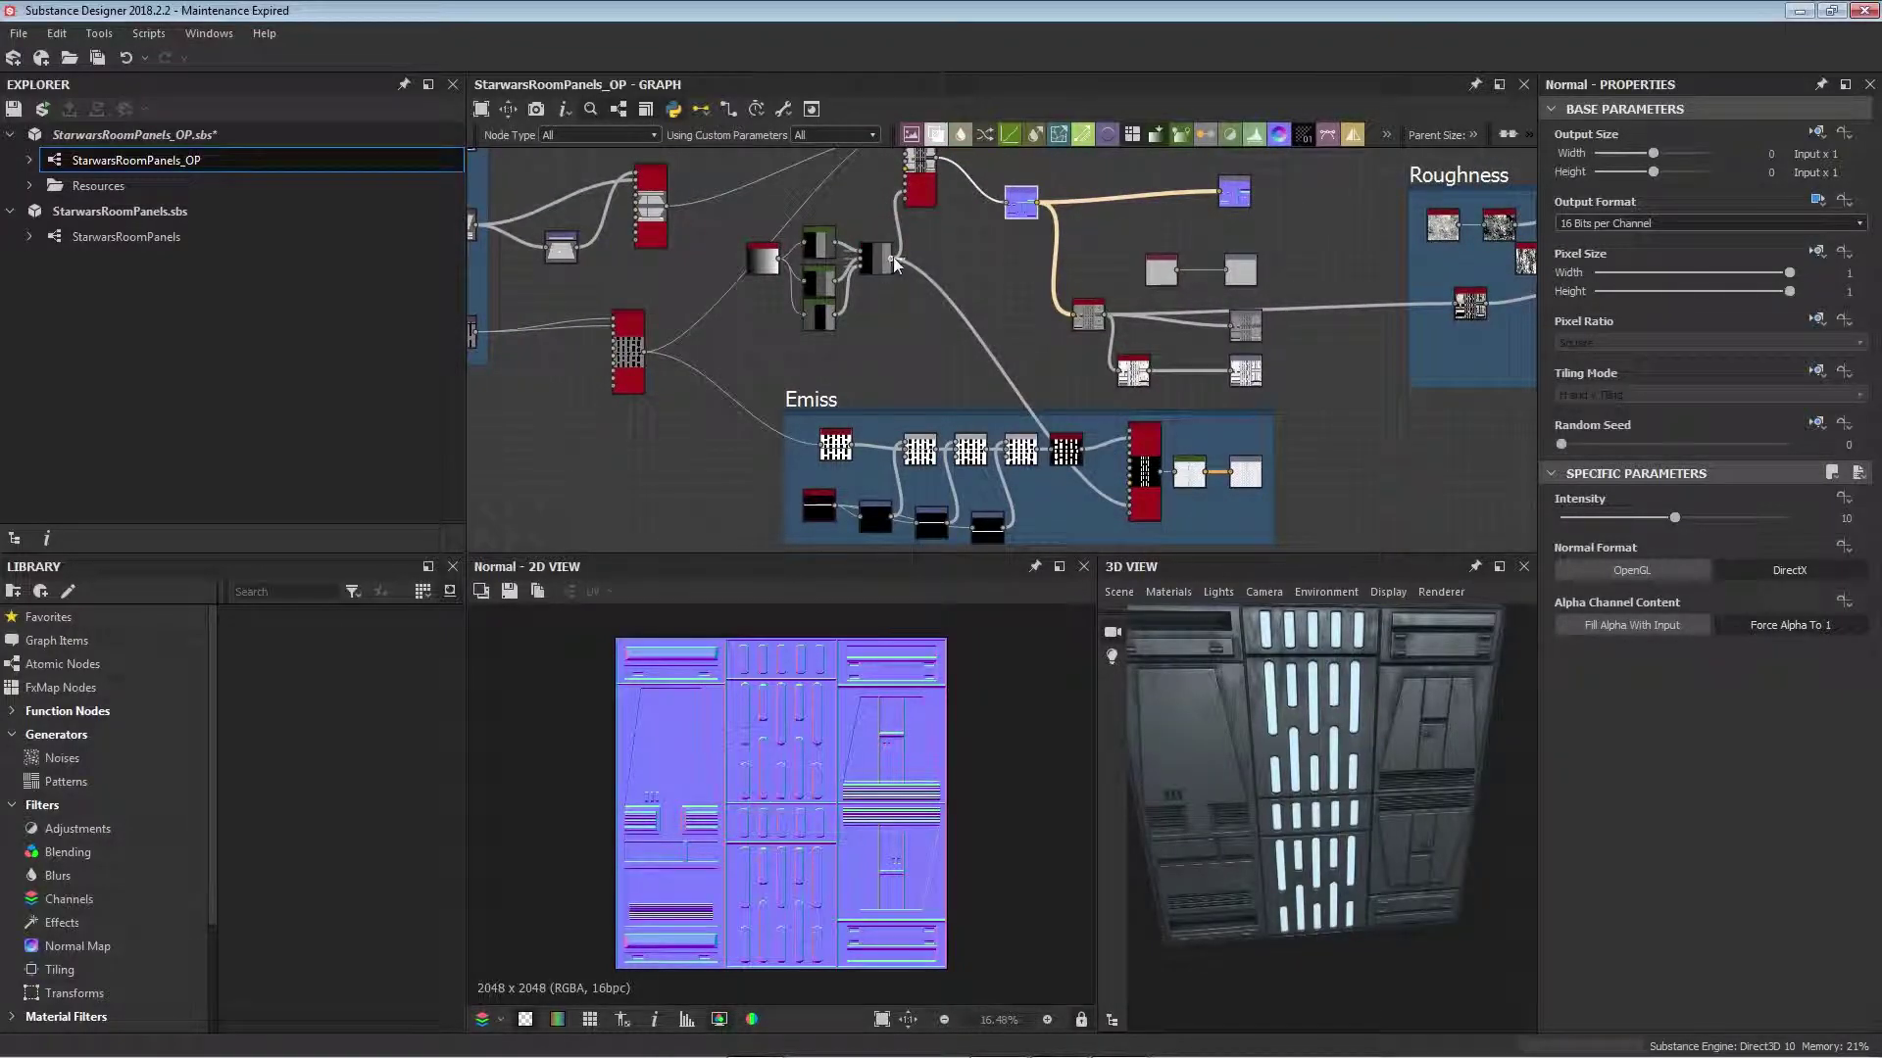
{"action": "double_click", "coordinate": [1140, 501]}
{"action": "scroll", "coordinate": [1140, 495], "scroll_direction": "up", "scroll_amount": 3}
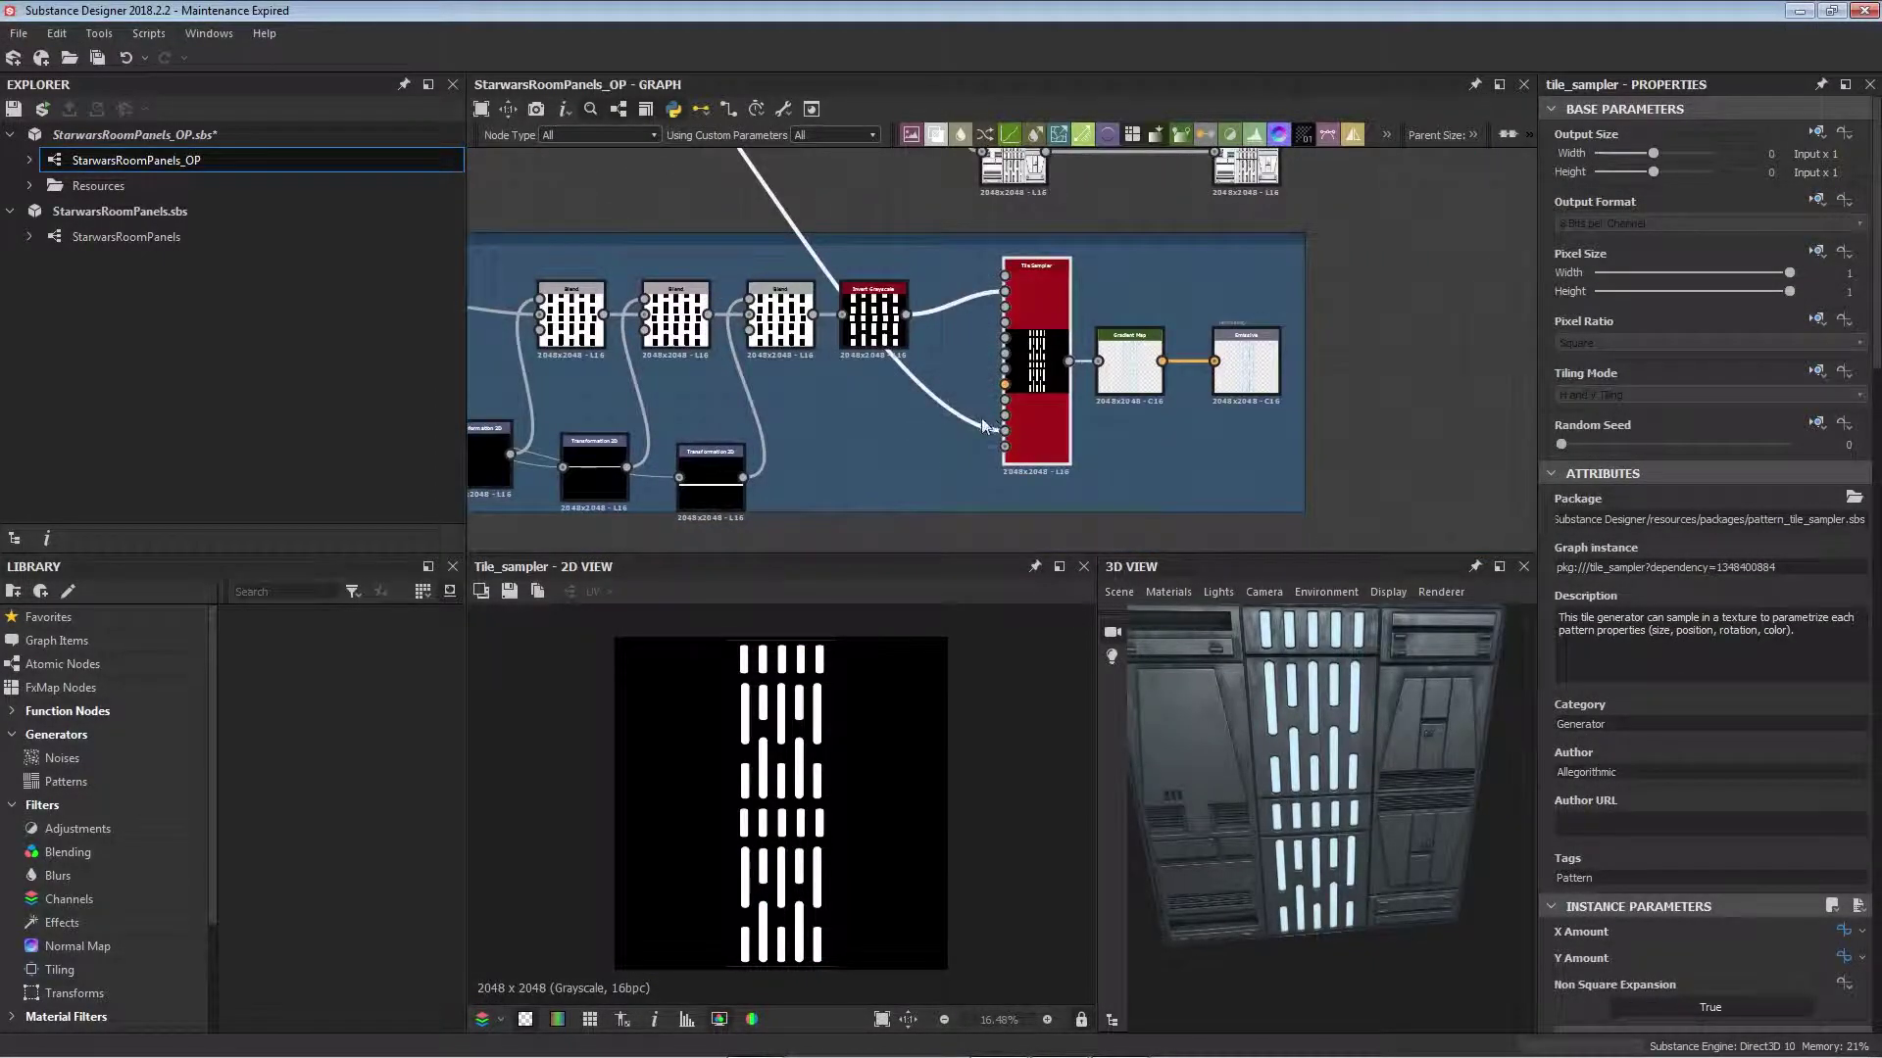
Step: Trace the Emiss chain back to its source and select the light panel Tile Sampler that feeds it
{"action": "scroll", "coordinate": [1036, 421], "scroll_direction": "down", "scroll_amount": 5}
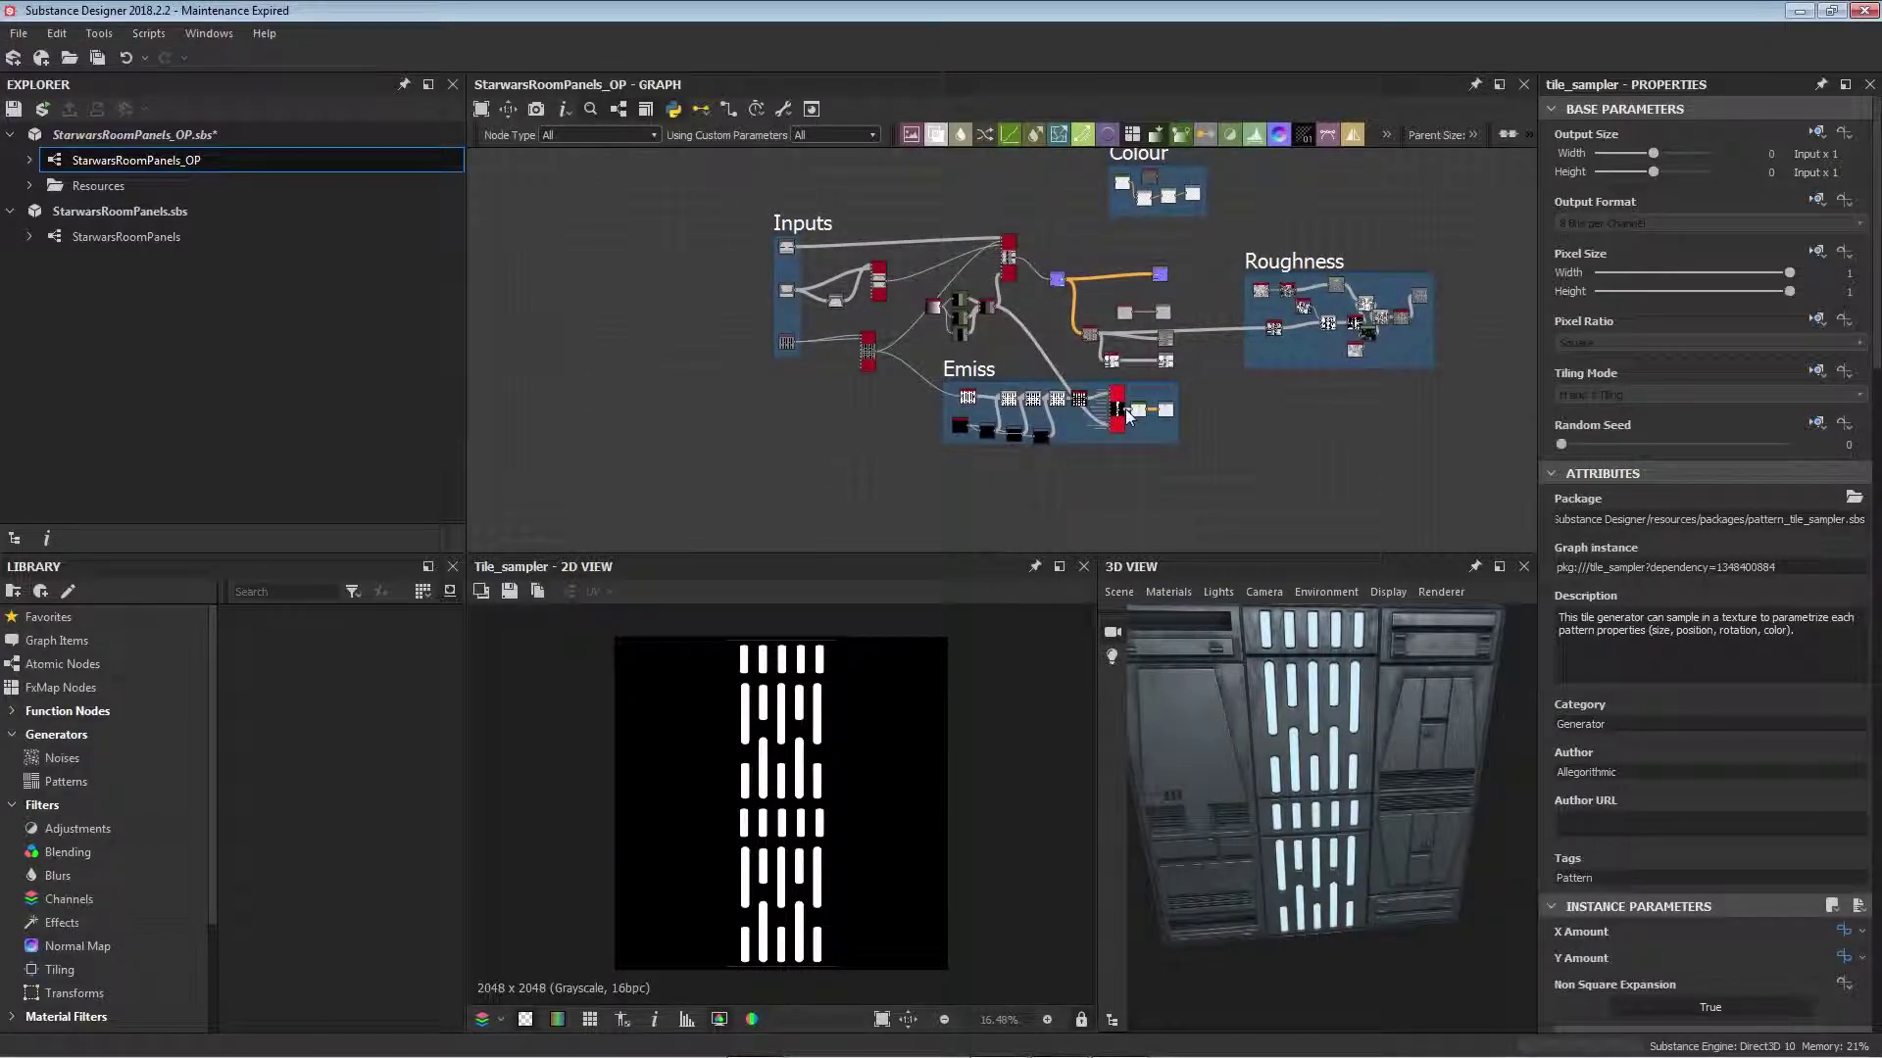
{"action": "scroll", "coordinate": [986, 394], "scroll_direction": "up", "scroll_amount": 3}
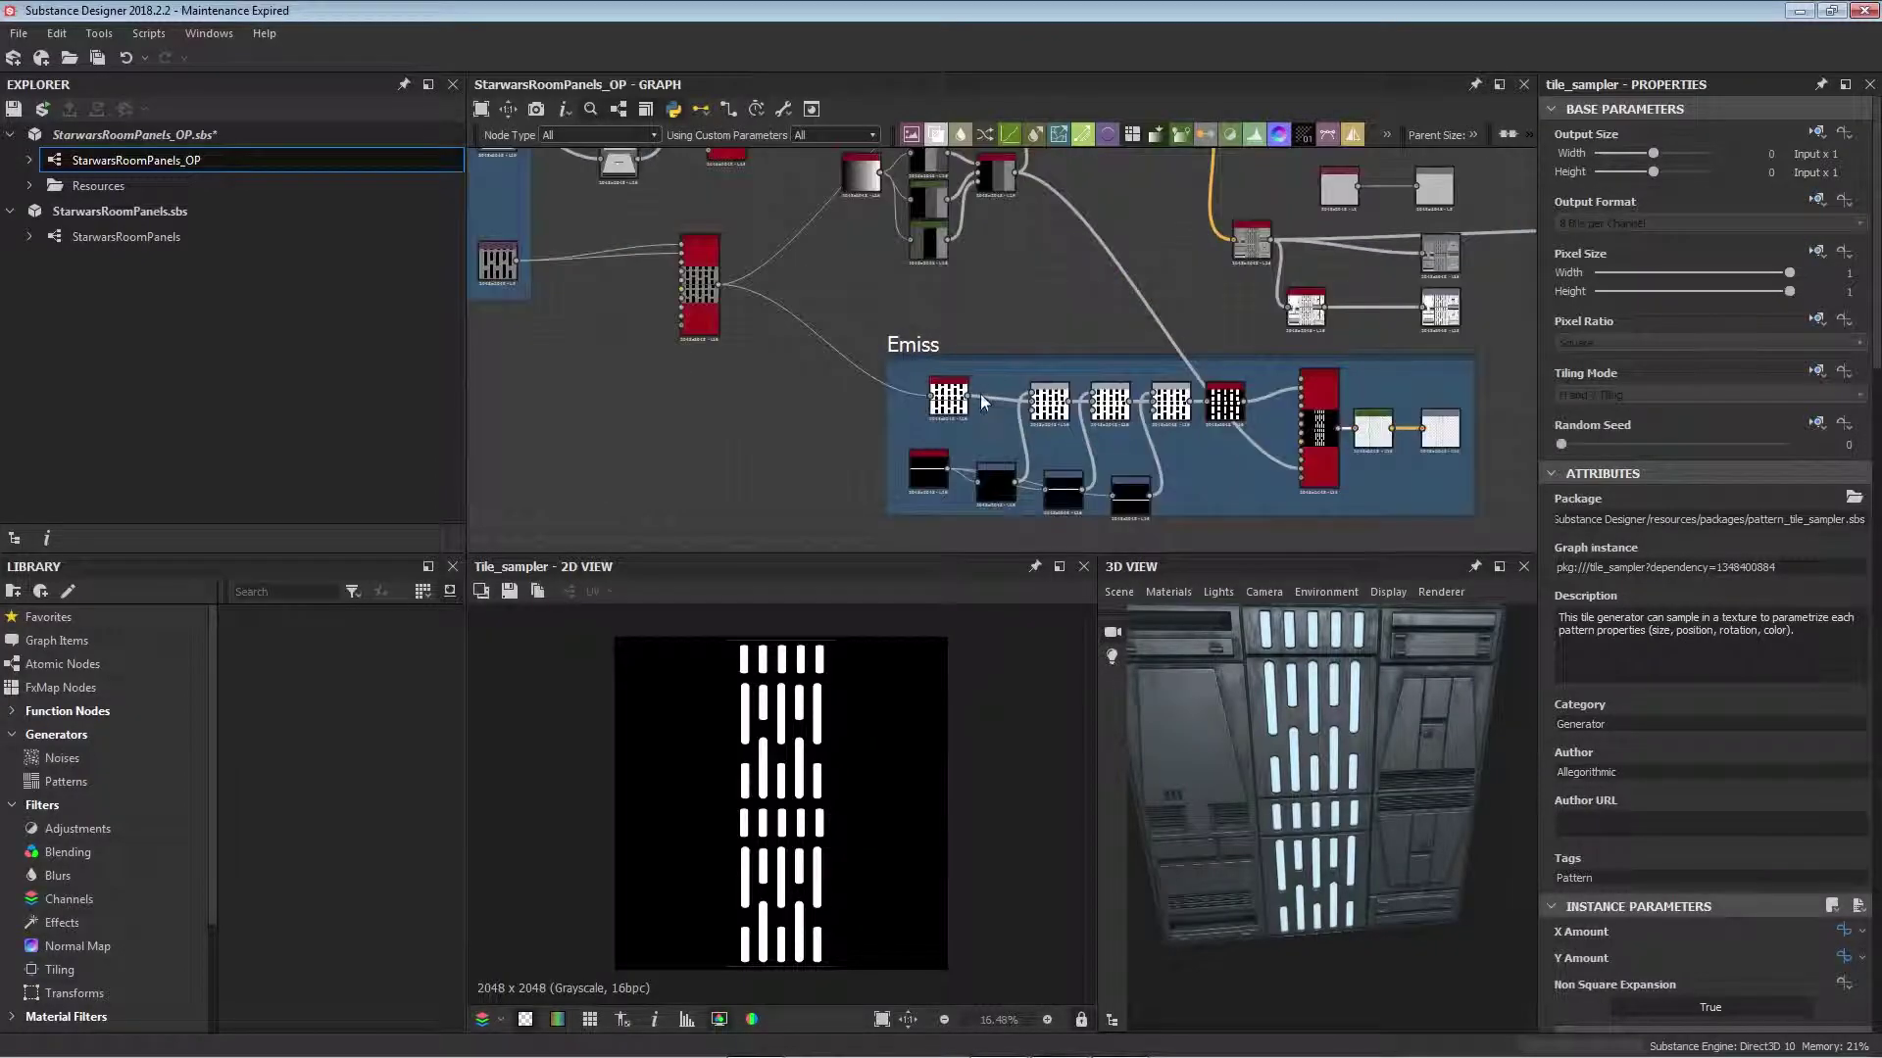
{"action": "scroll", "coordinate": [1075, 352], "scroll_direction": "up", "scroll_amount": 3}
{"action": "scroll", "coordinate": [1074, 353], "scroll_direction": "up", "scroll_amount": 2}
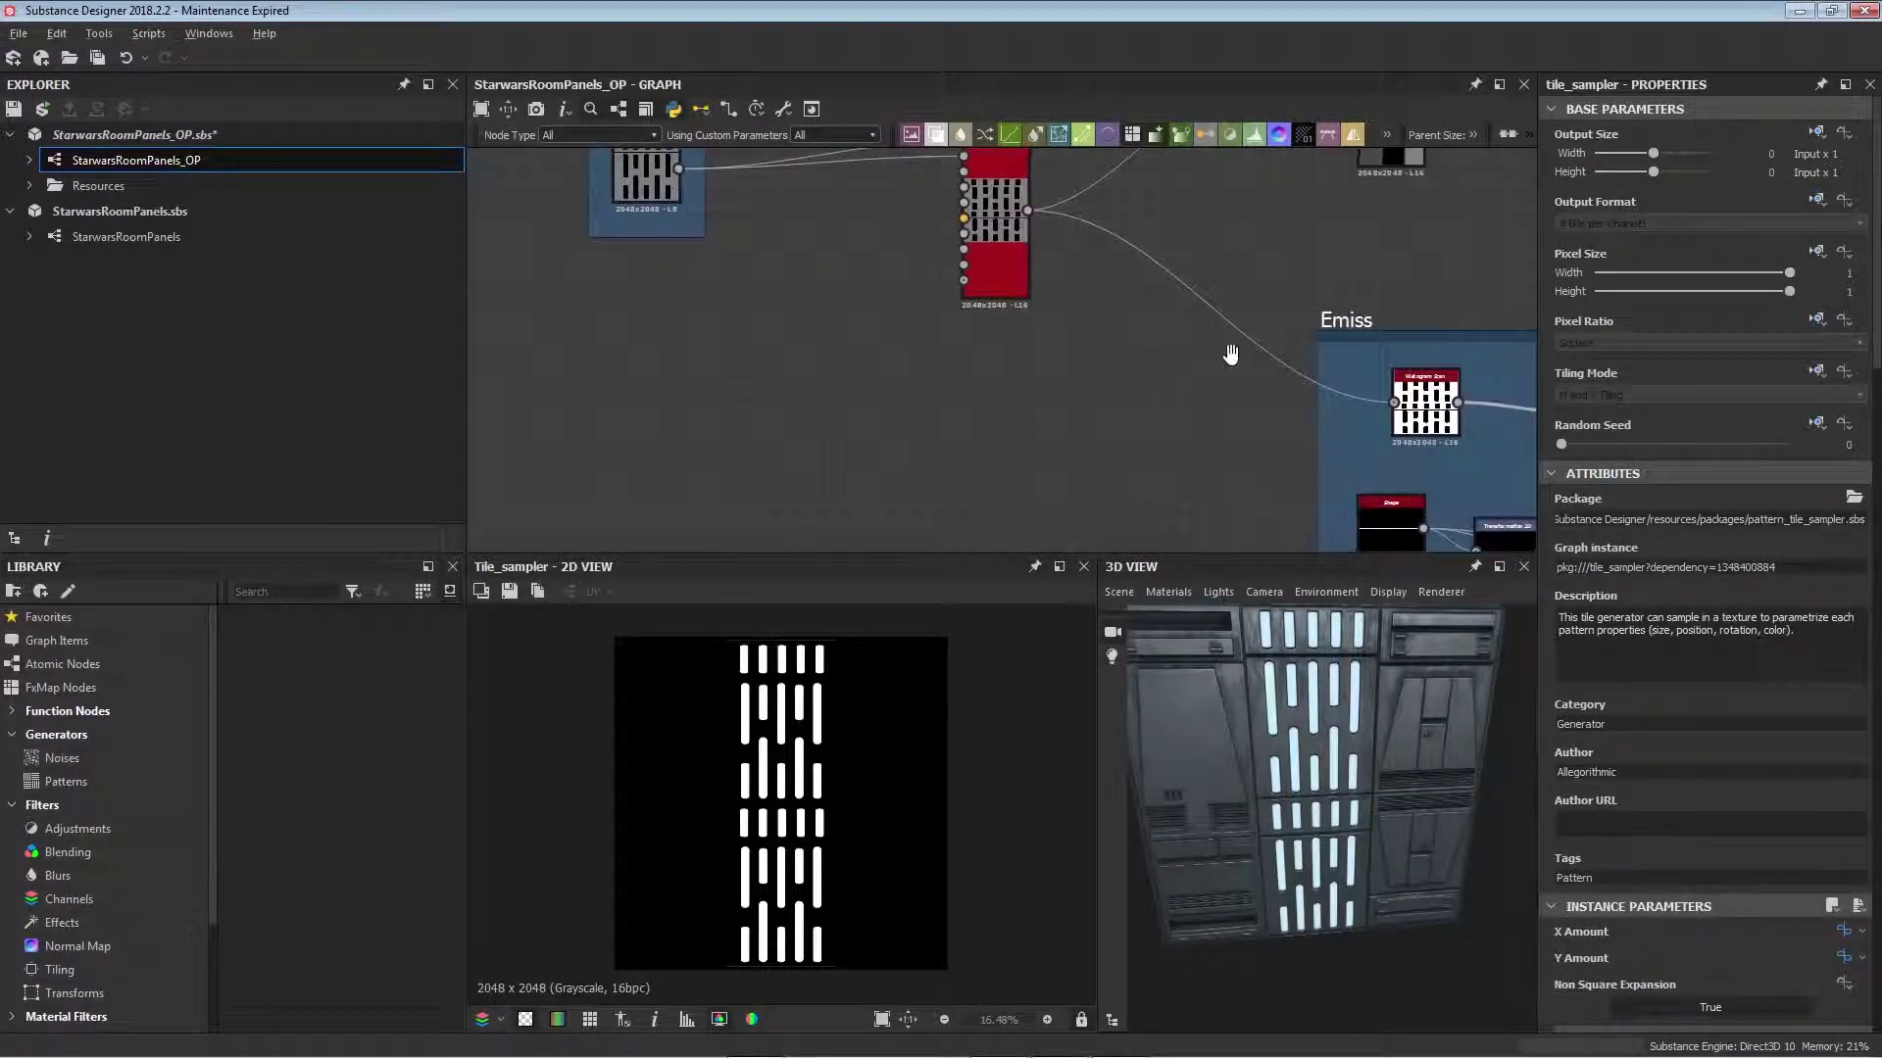
{"action": "middle_click_drag", "start_coordinate": [1231, 355], "coordinate": [833, 365]}
{"action": "left_click", "coordinate": [611, 208]}
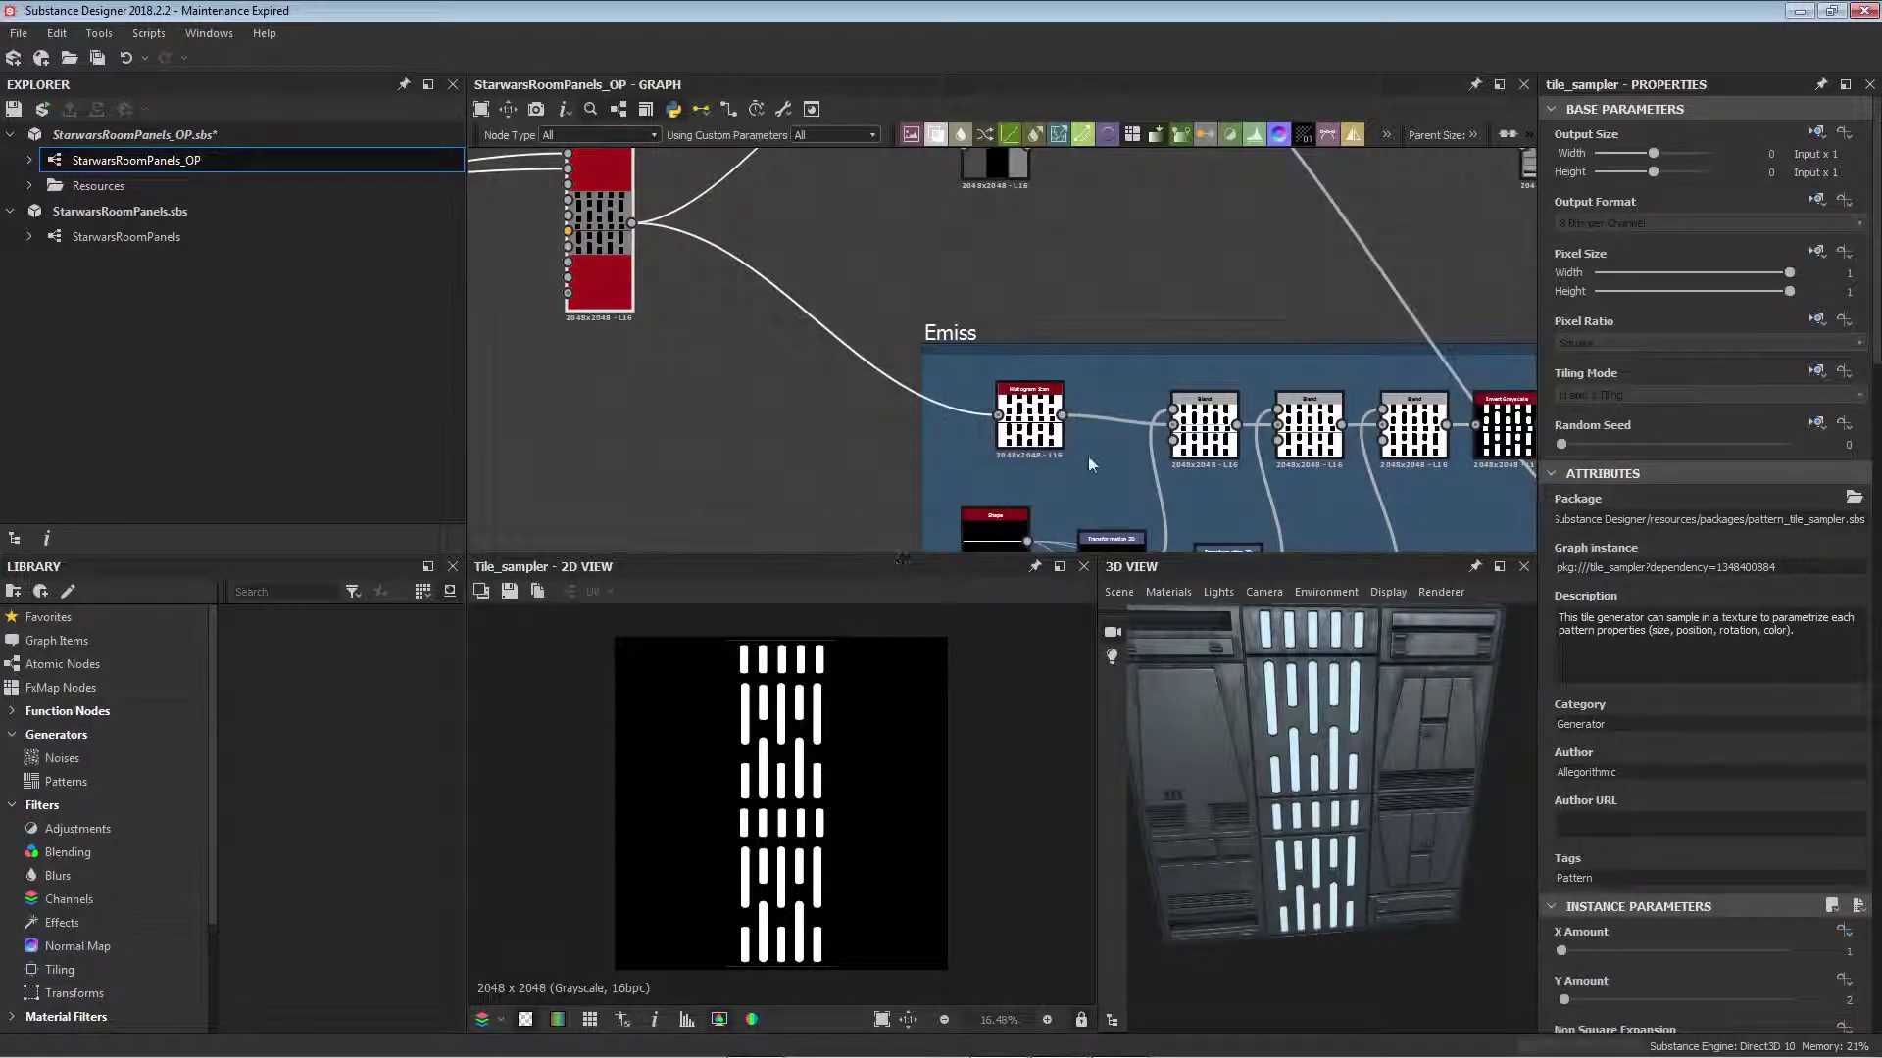
Step: Preview the Histogram Scan node in the Emiss frame and examine the thin horizontal lines between the light slots
{"action": "left_click", "coordinate": [1031, 418]}
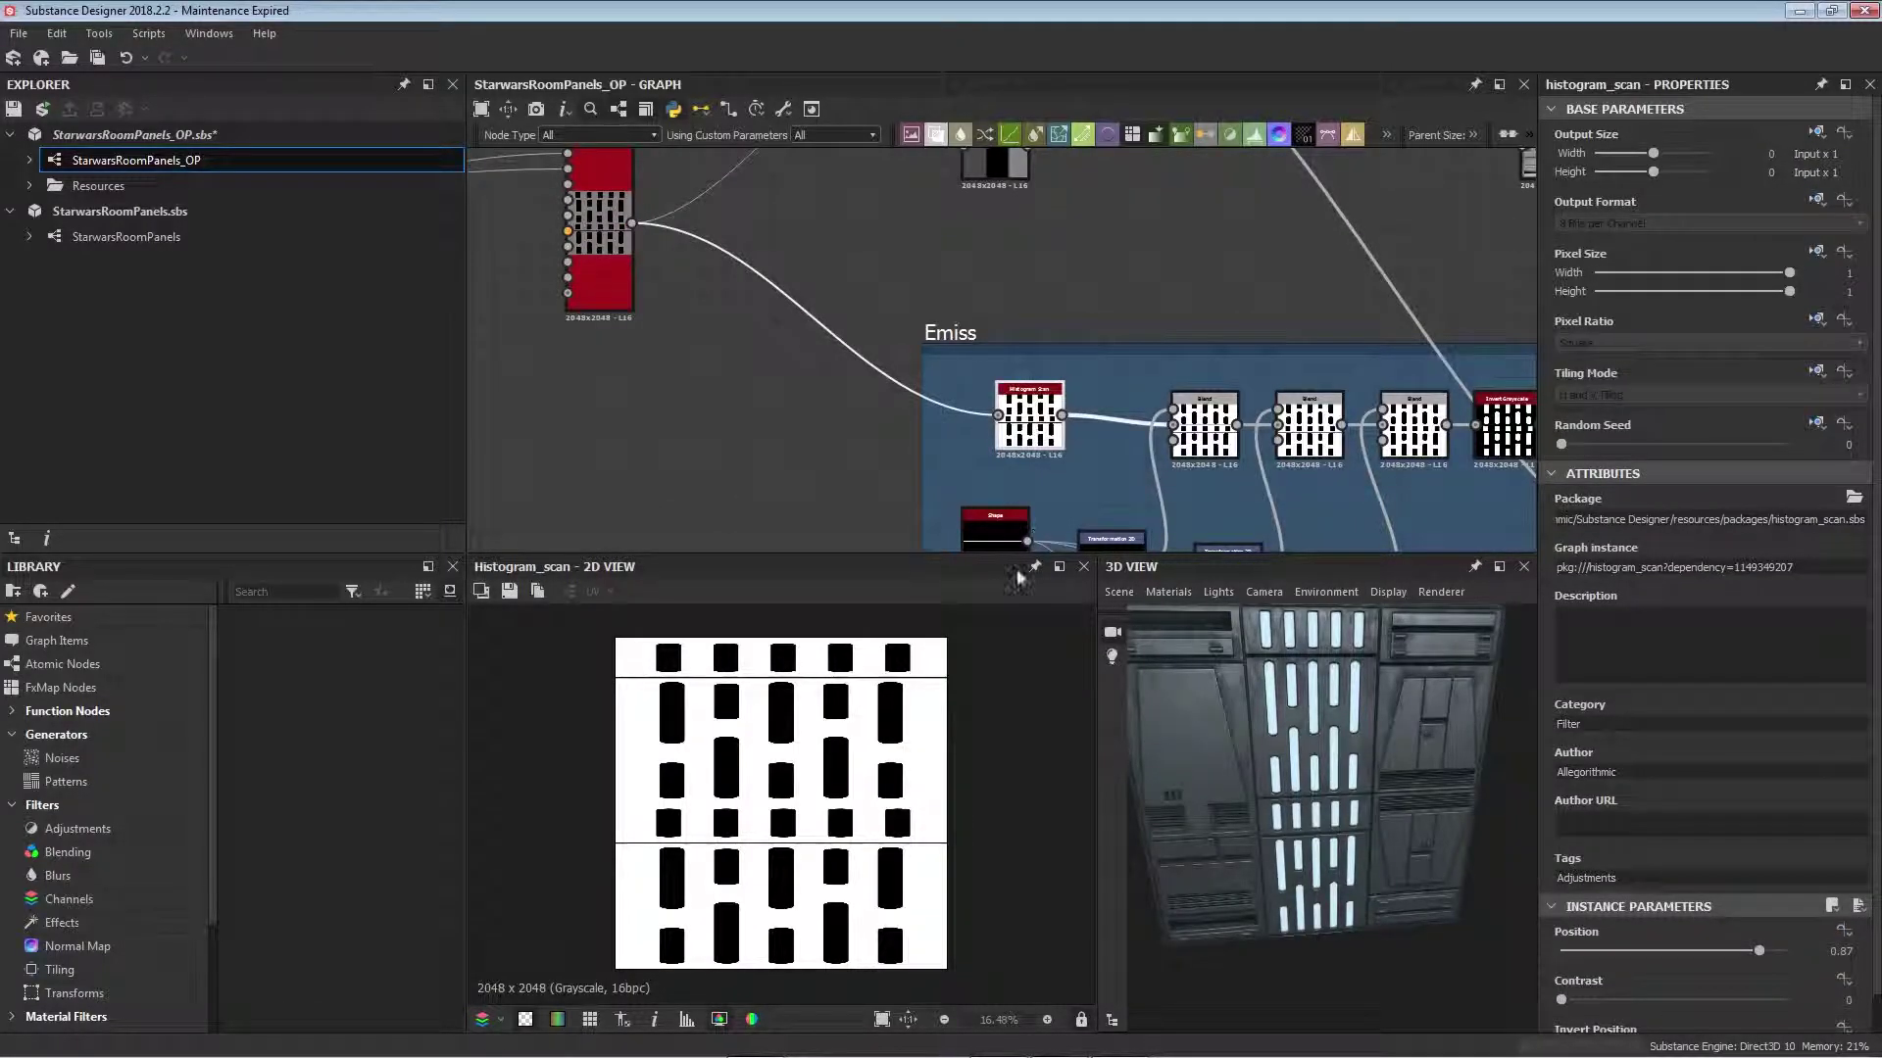
{"action": "scroll", "coordinate": [742, 775], "scroll_direction": "up", "scroll_amount": 5}
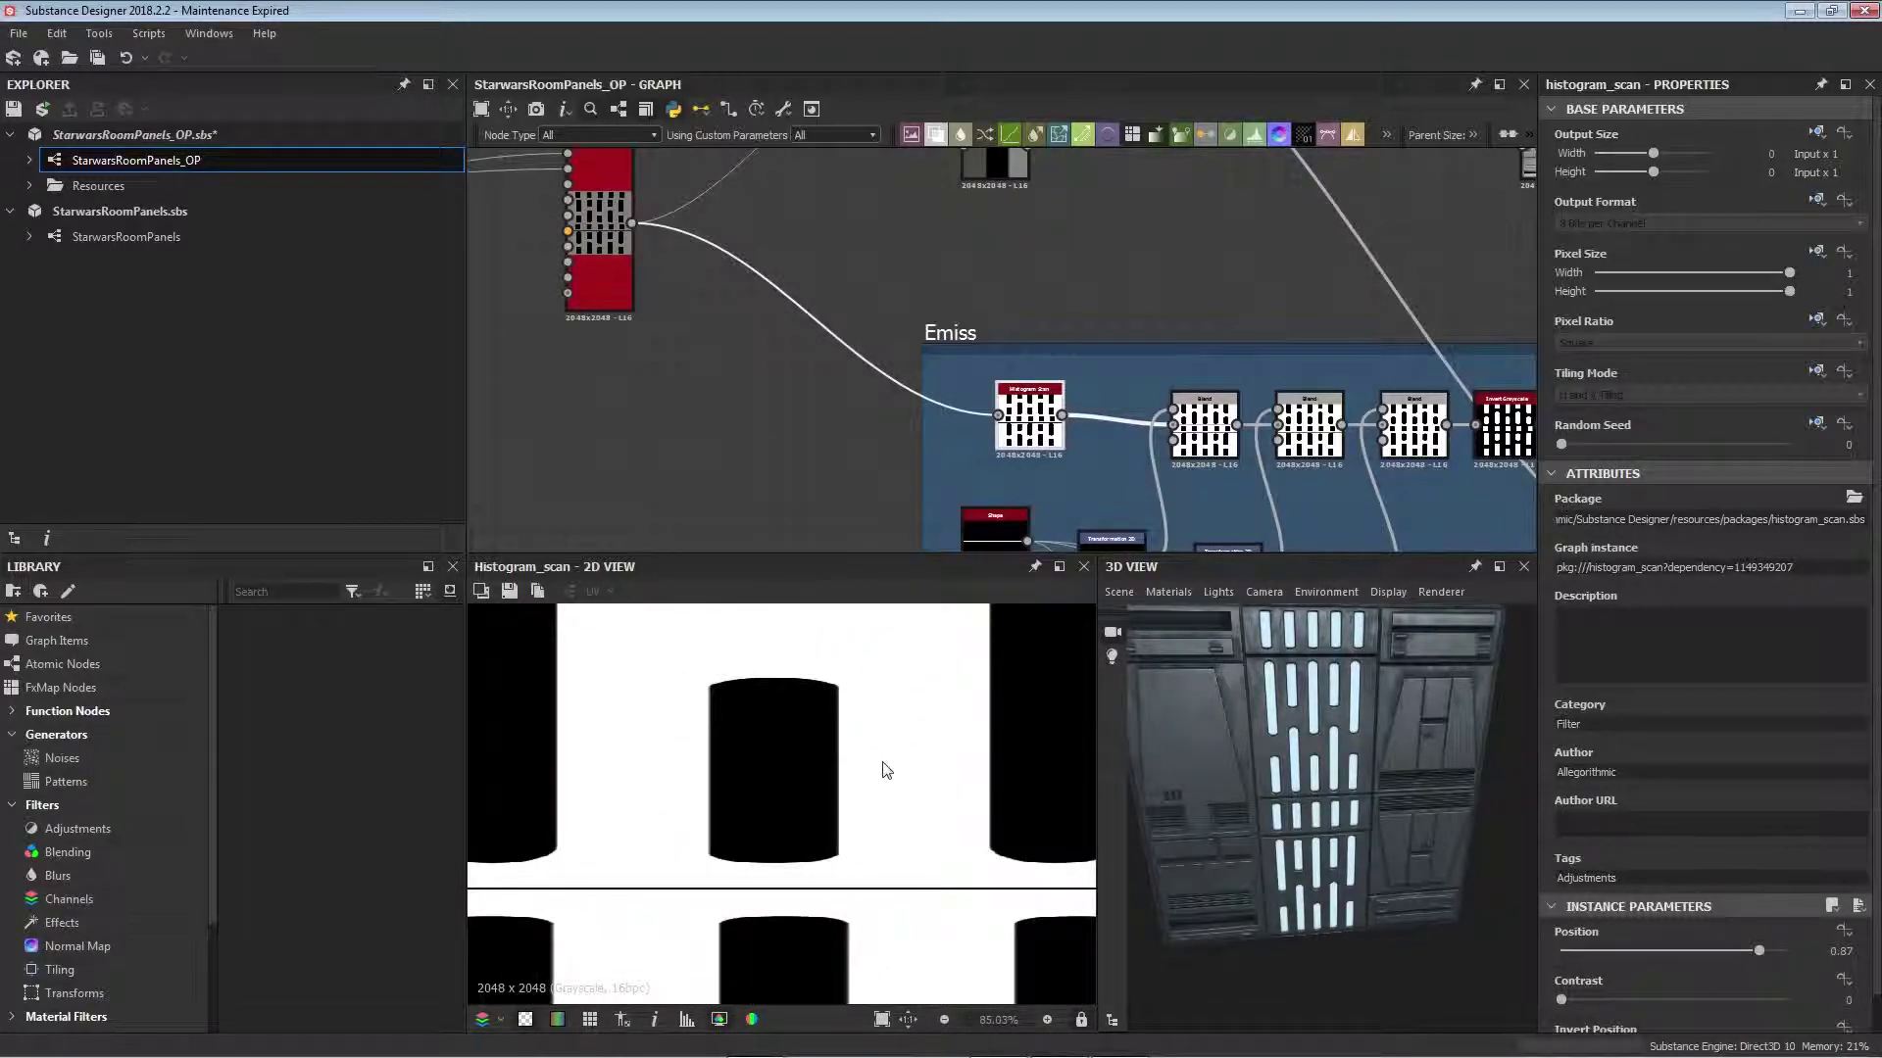
{"action": "middle_click_drag", "start_coordinate": [1141, 422], "coordinate": [986, 317]}
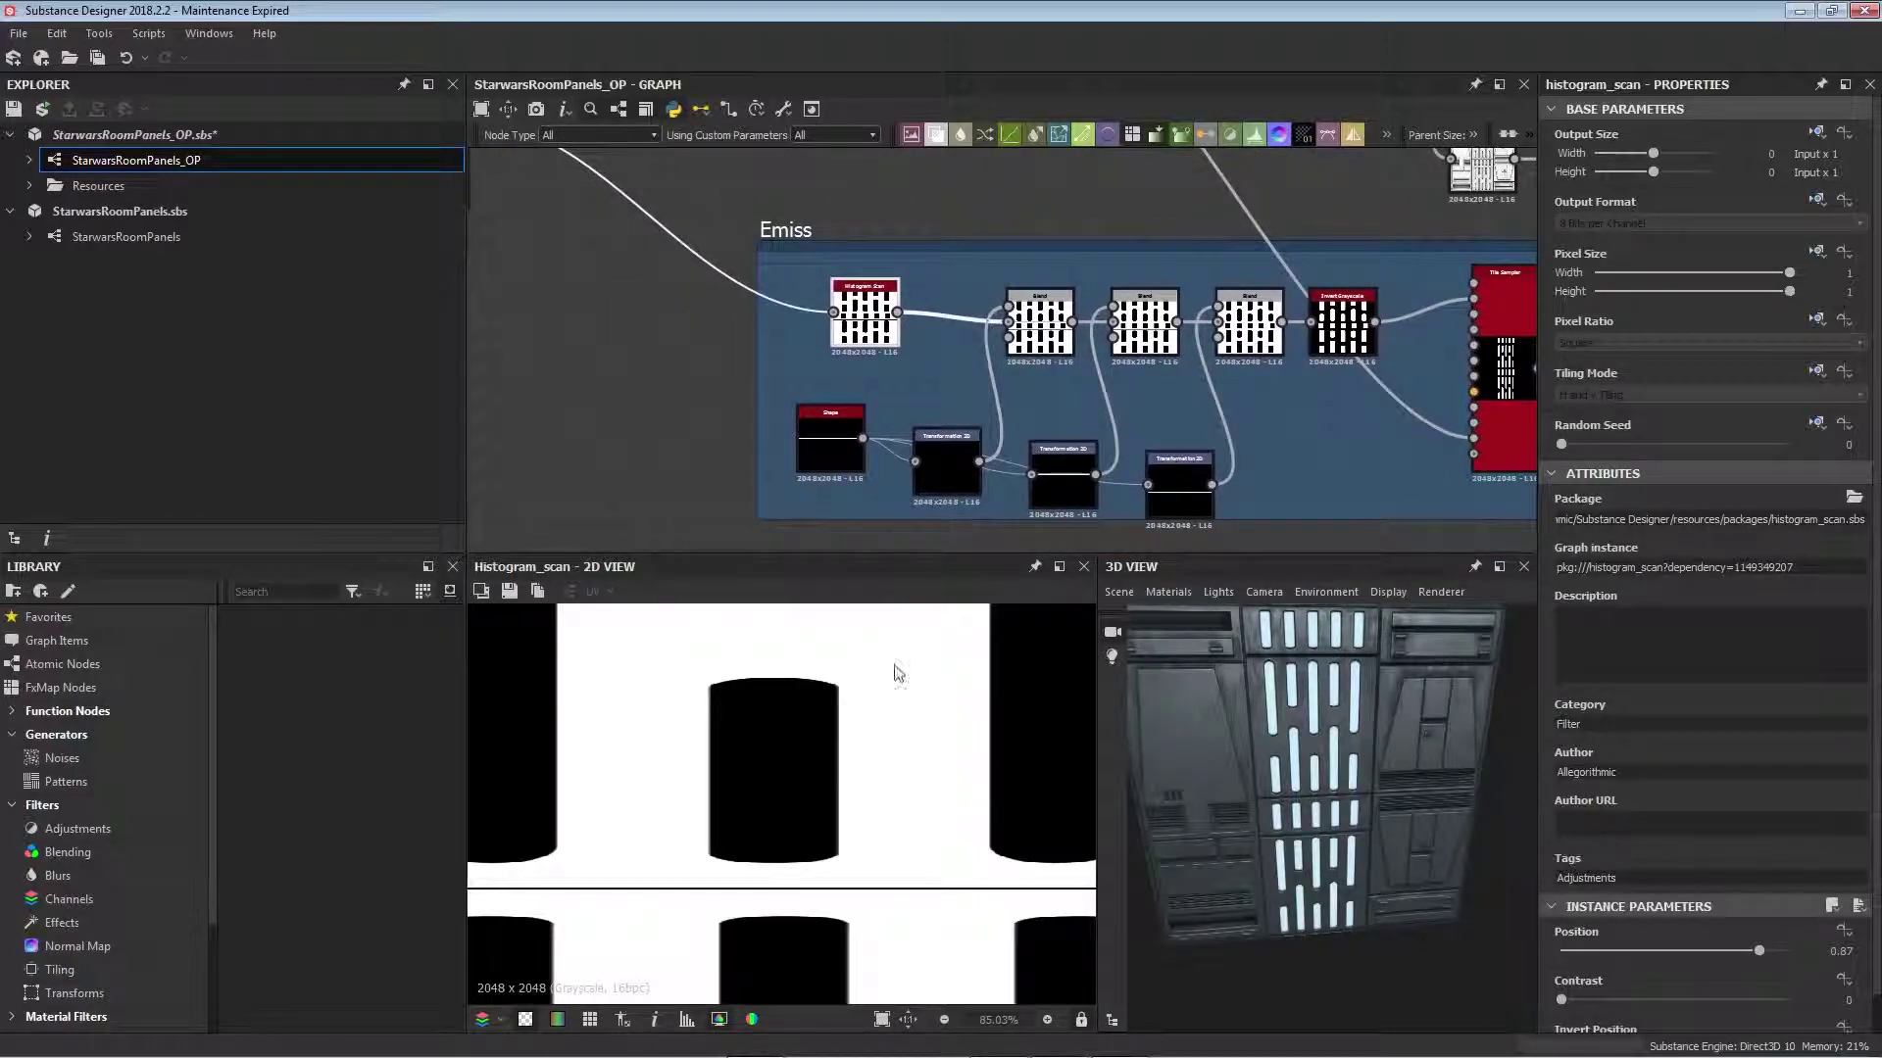
{"action": "scroll", "coordinate": [862, 955], "scroll_direction": "down", "scroll_amount": 4}
{"action": "scroll", "coordinate": [545, 902], "scroll_direction": "up", "scroll_amount": 3}
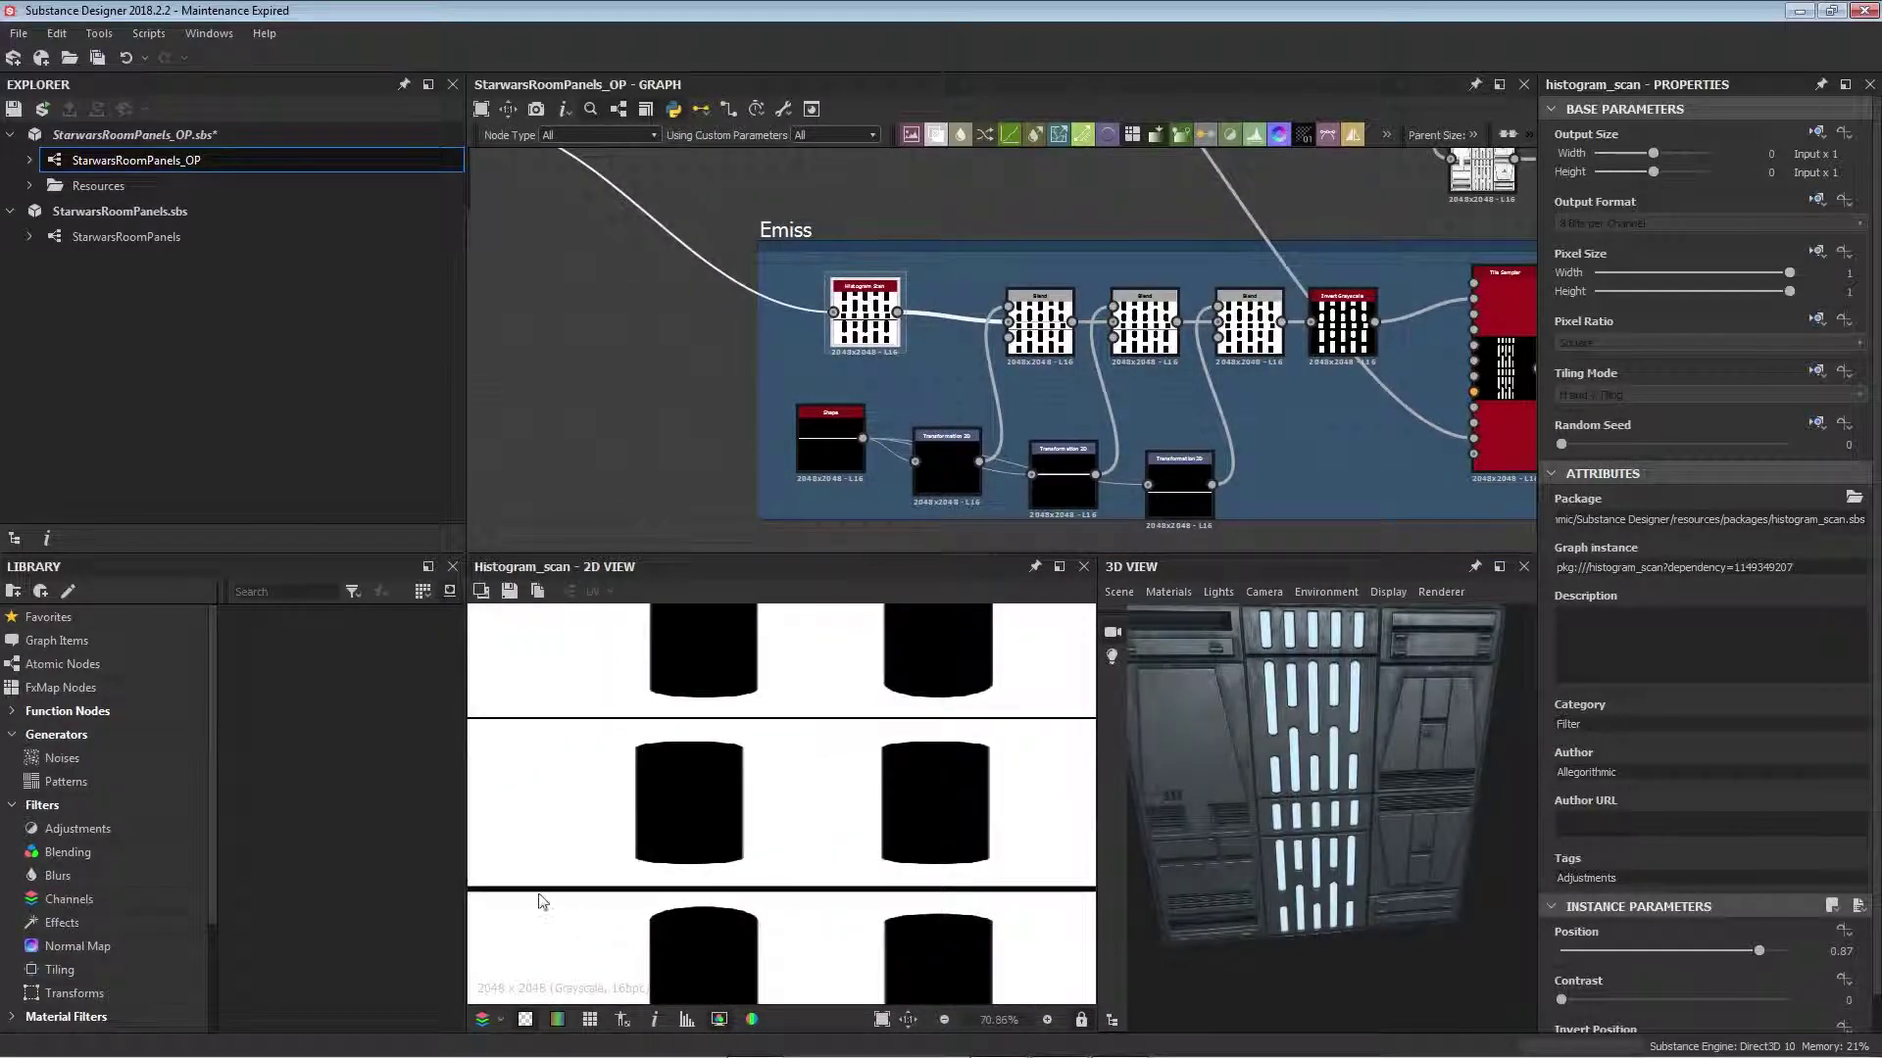
{"action": "middle_click_drag", "start_coordinate": [981, 482], "coordinate": [928, 471]}
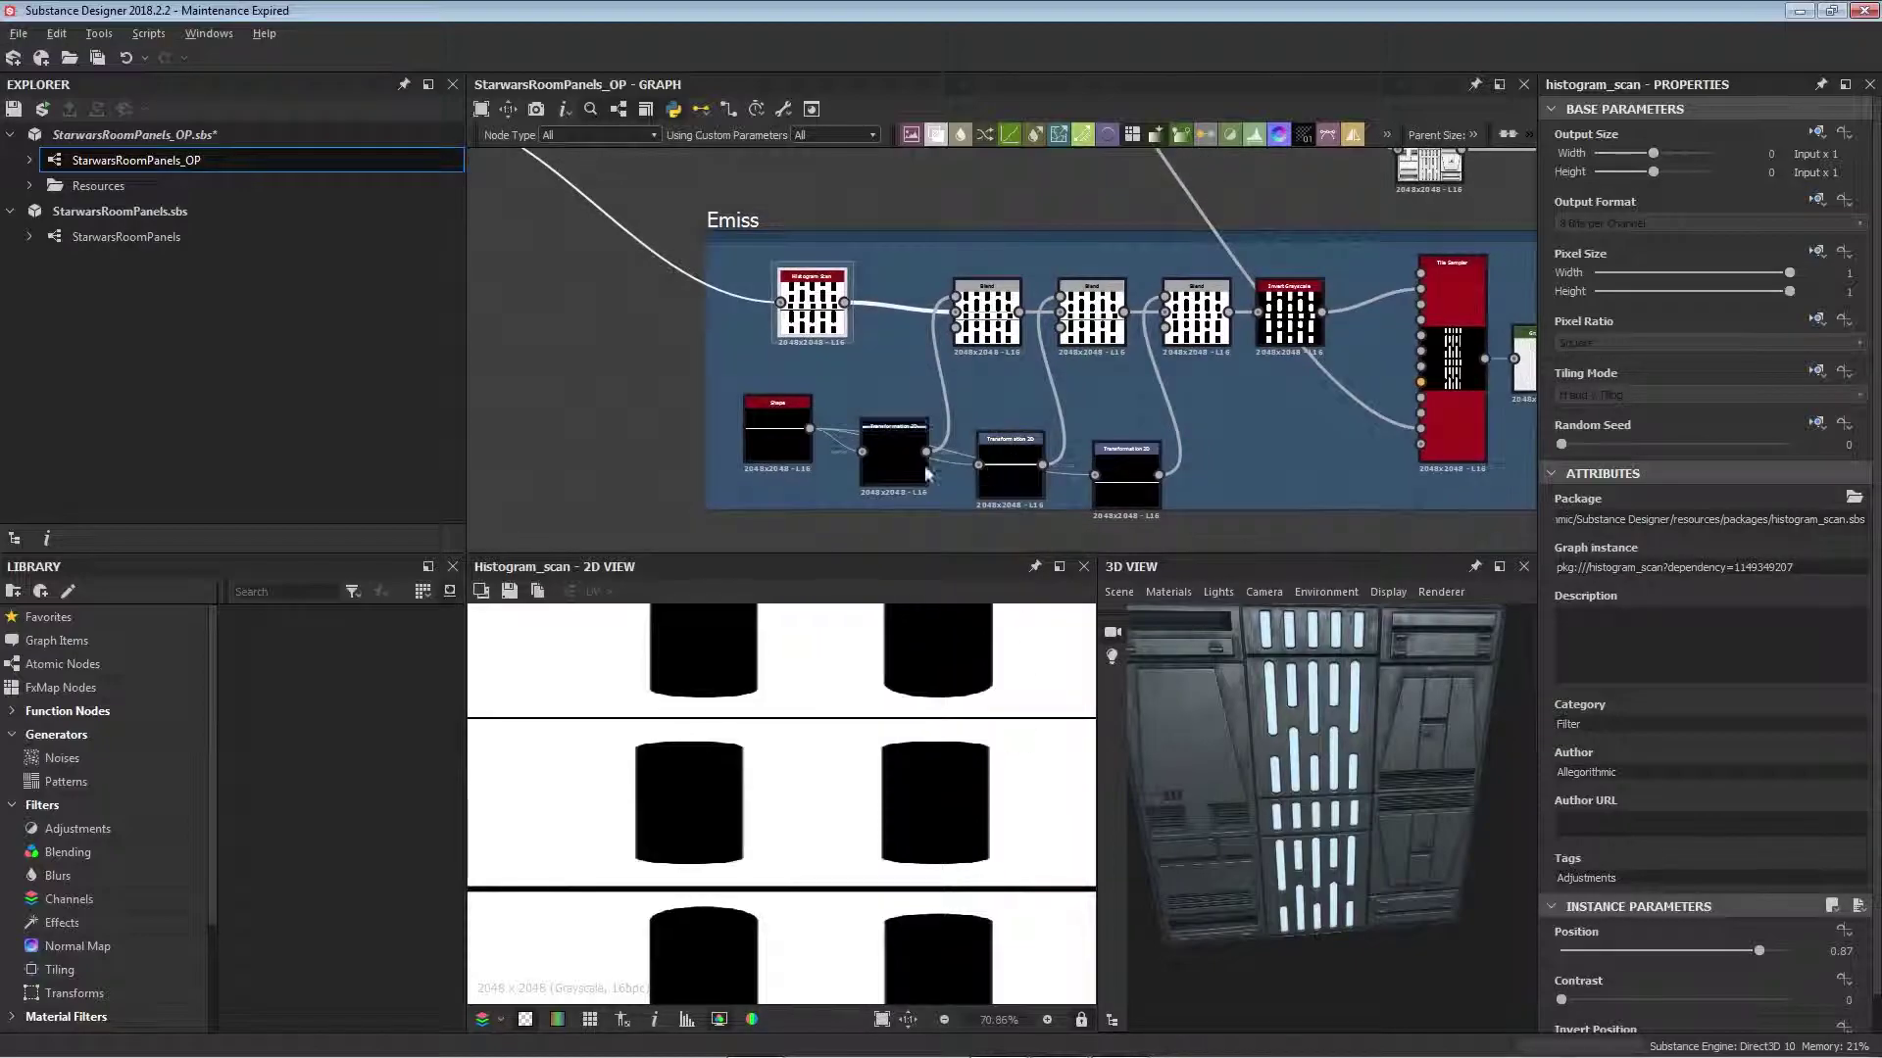
Step: Preview the Emiss frame's Blend nodes in sequence and compare how each removes horizontal lines from the mask
{"action": "left_click", "coordinate": [1005, 309]}
{"action": "middle_click_drag", "start_coordinate": [1004, 309], "coordinate": [920, 344]}
{"action": "left_click", "coordinate": [1006, 353]}
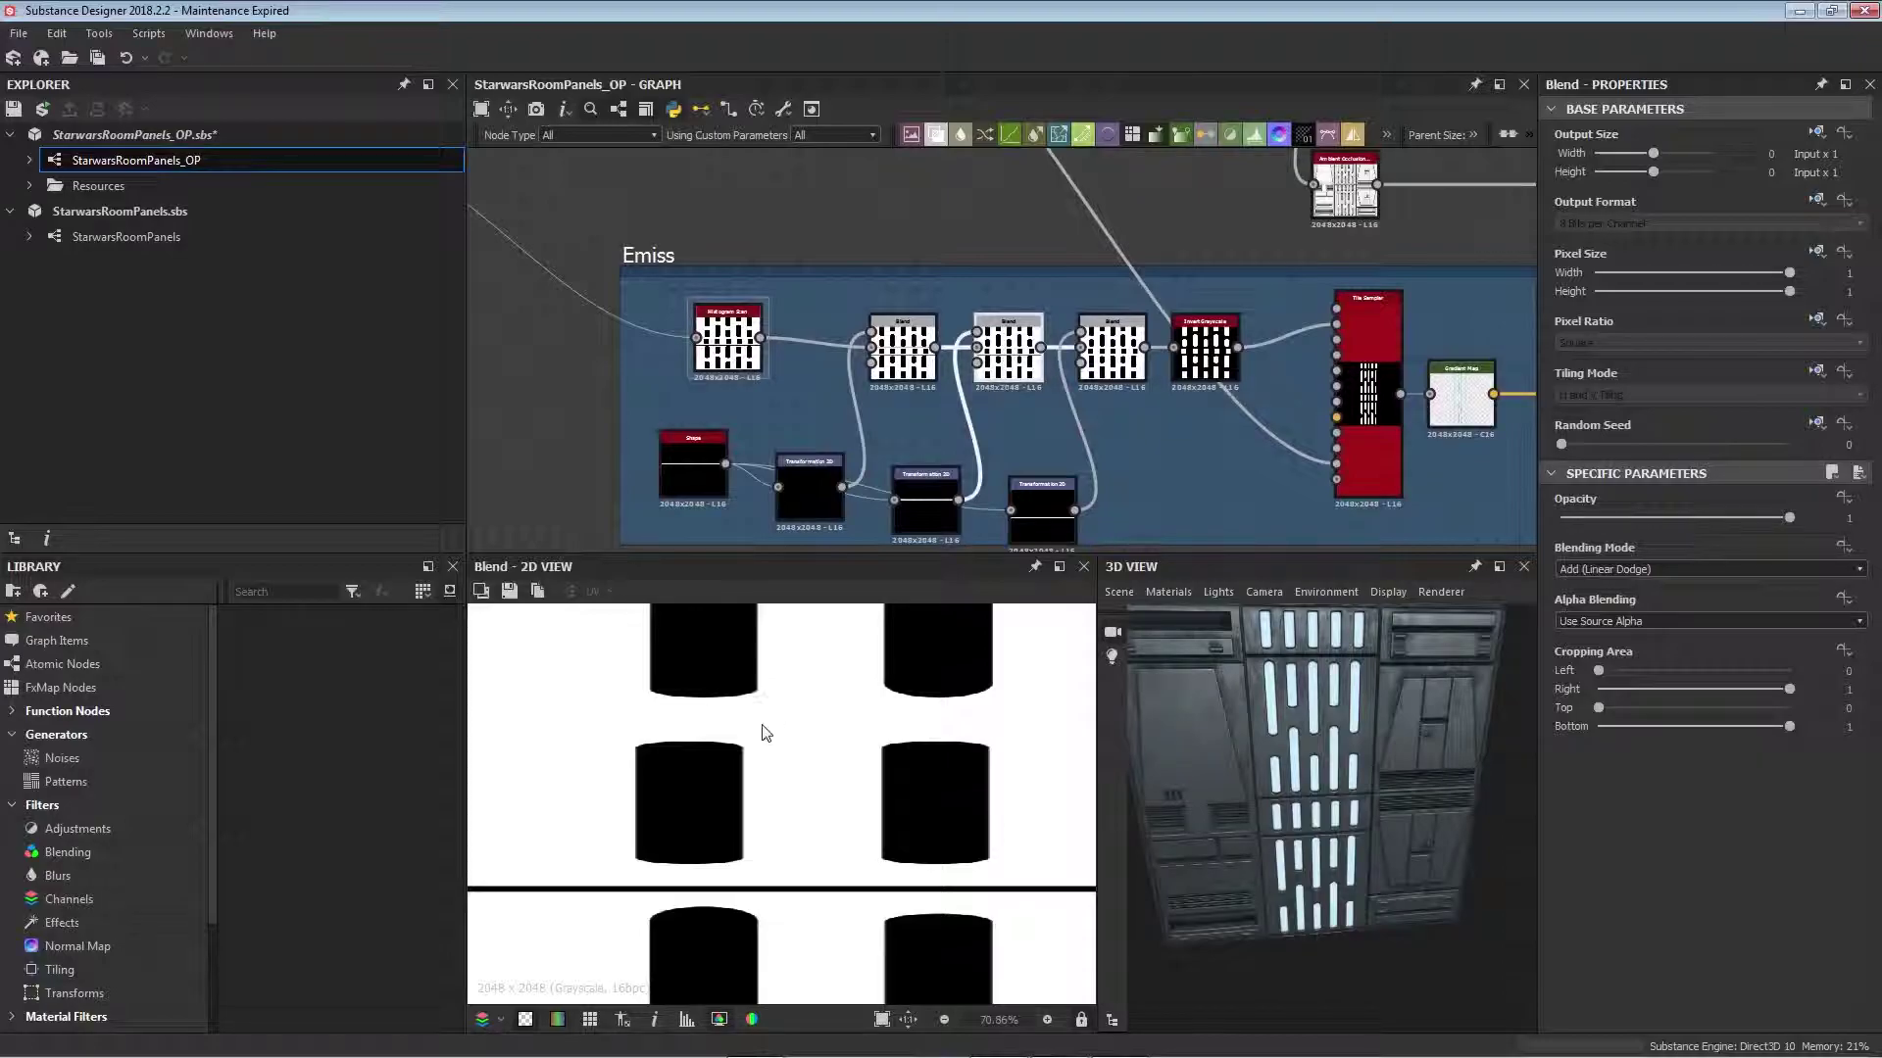
{"action": "left_click", "coordinate": [1114, 338]}
{"action": "scroll", "coordinate": [794, 894], "scroll_direction": "down", "scroll_amount": 6}
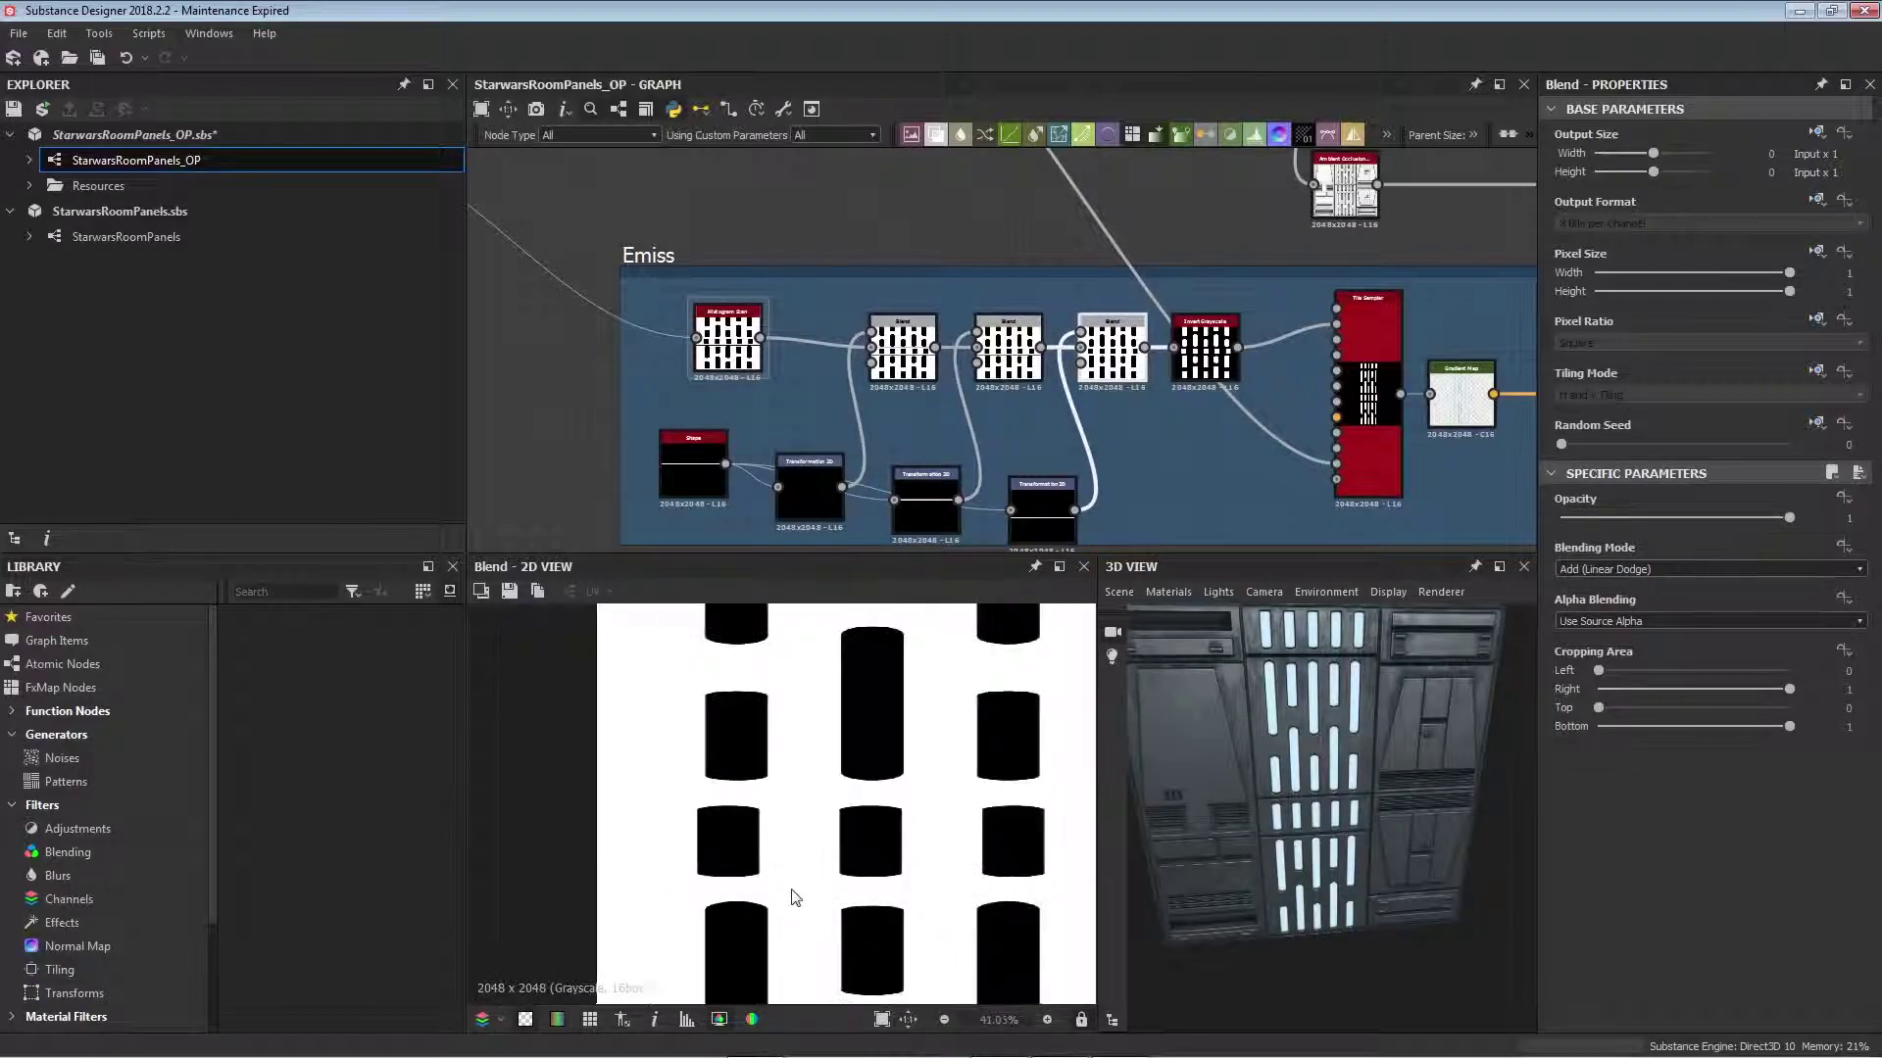
{"action": "scroll", "coordinate": [709, 725], "scroll_direction": "up", "scroll_amount": 3}
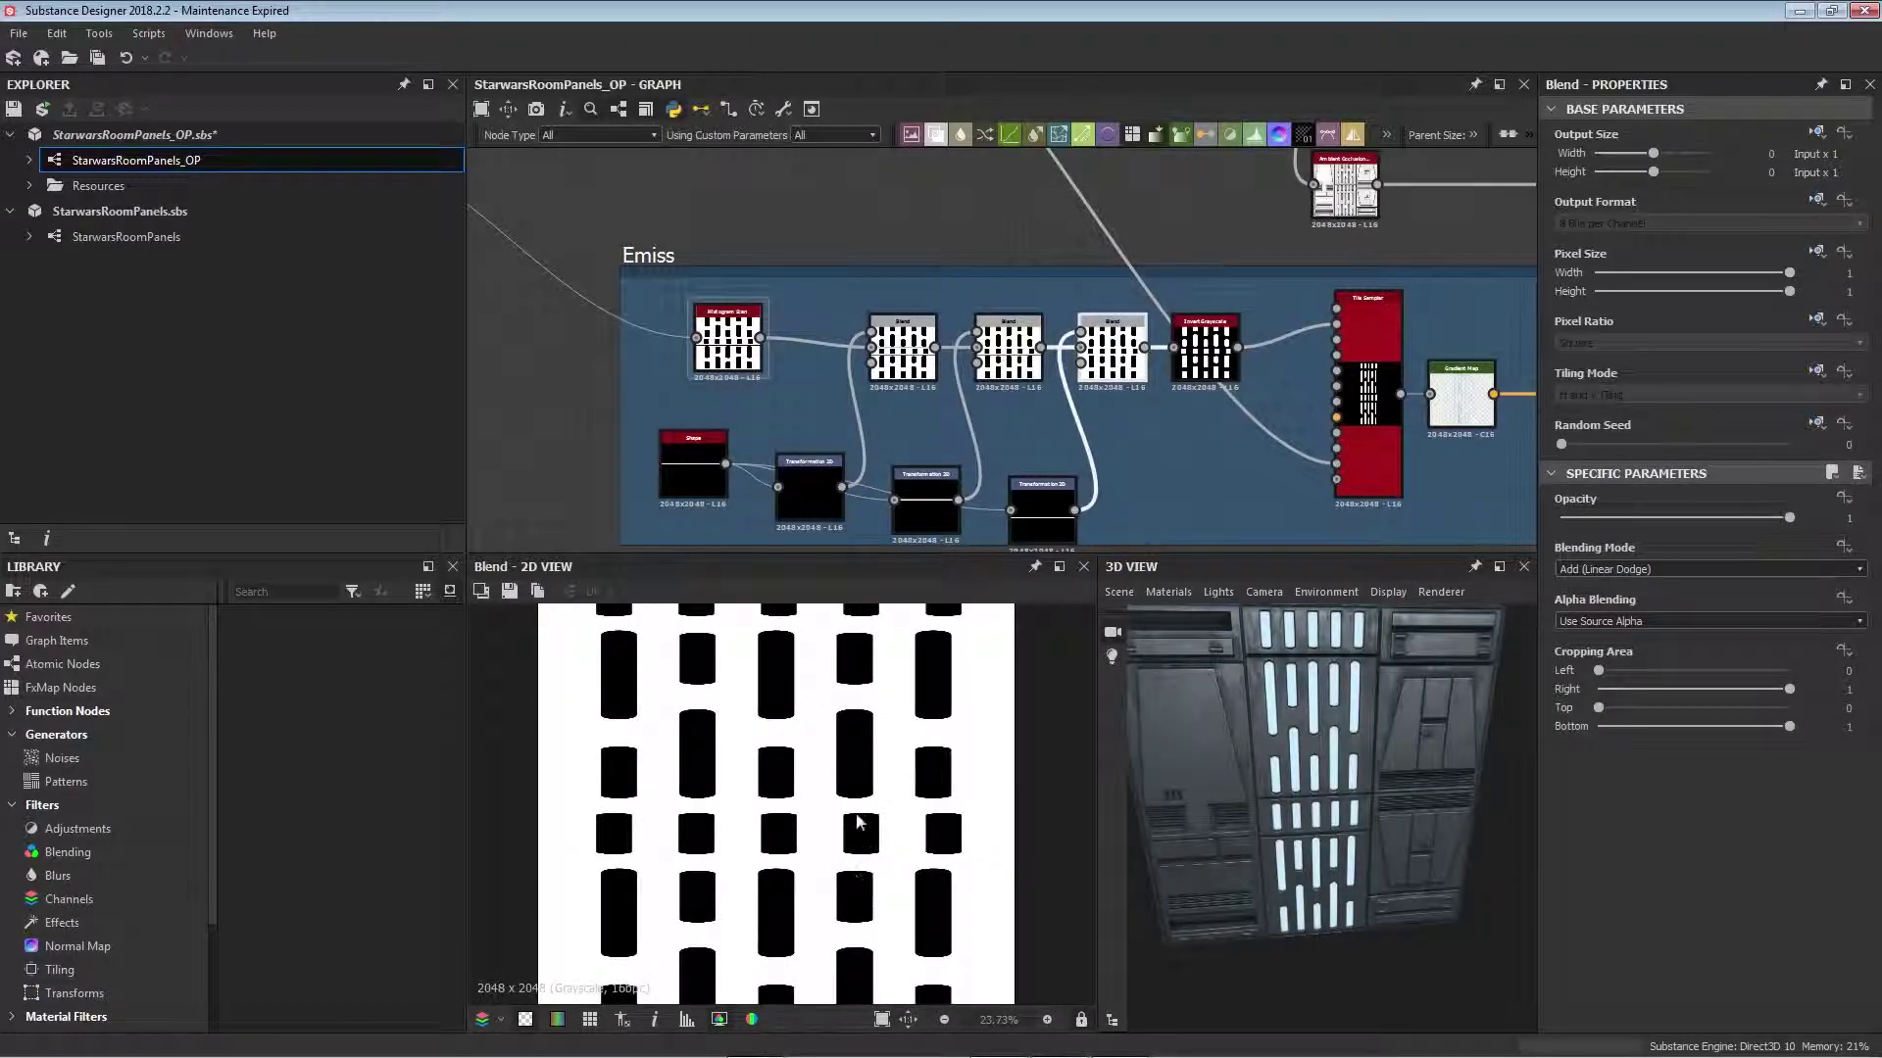
Step: Preview the Invert Grayscale node after the last Blend node and examine the full light mask
{"action": "middle_click_drag", "start_coordinate": [1206, 405], "coordinate": [1127, 405]}
{"action": "left_click", "coordinate": [1125, 363]}
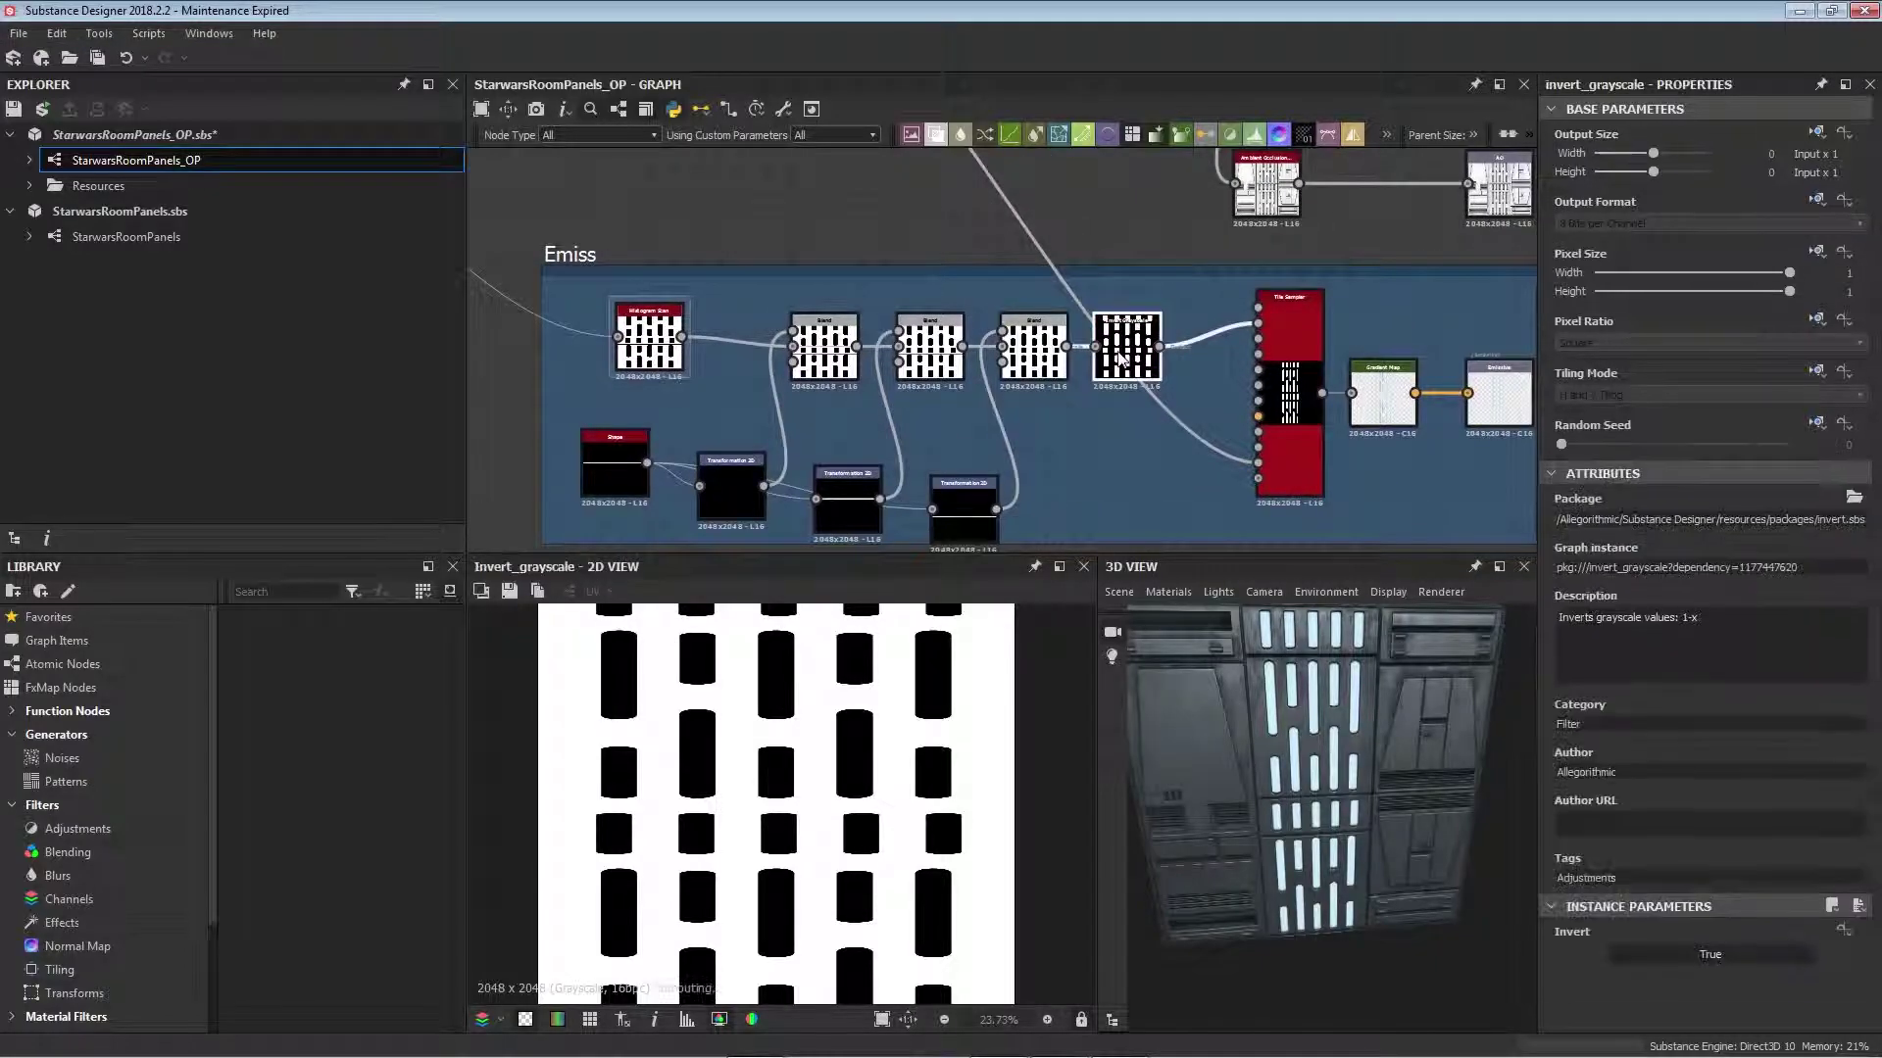
{"action": "scroll", "coordinate": [798, 875], "scroll_direction": "down", "scroll_amount": 4}
{"action": "scroll", "coordinate": [798, 875], "scroll_direction": "up", "scroll_amount": 3}
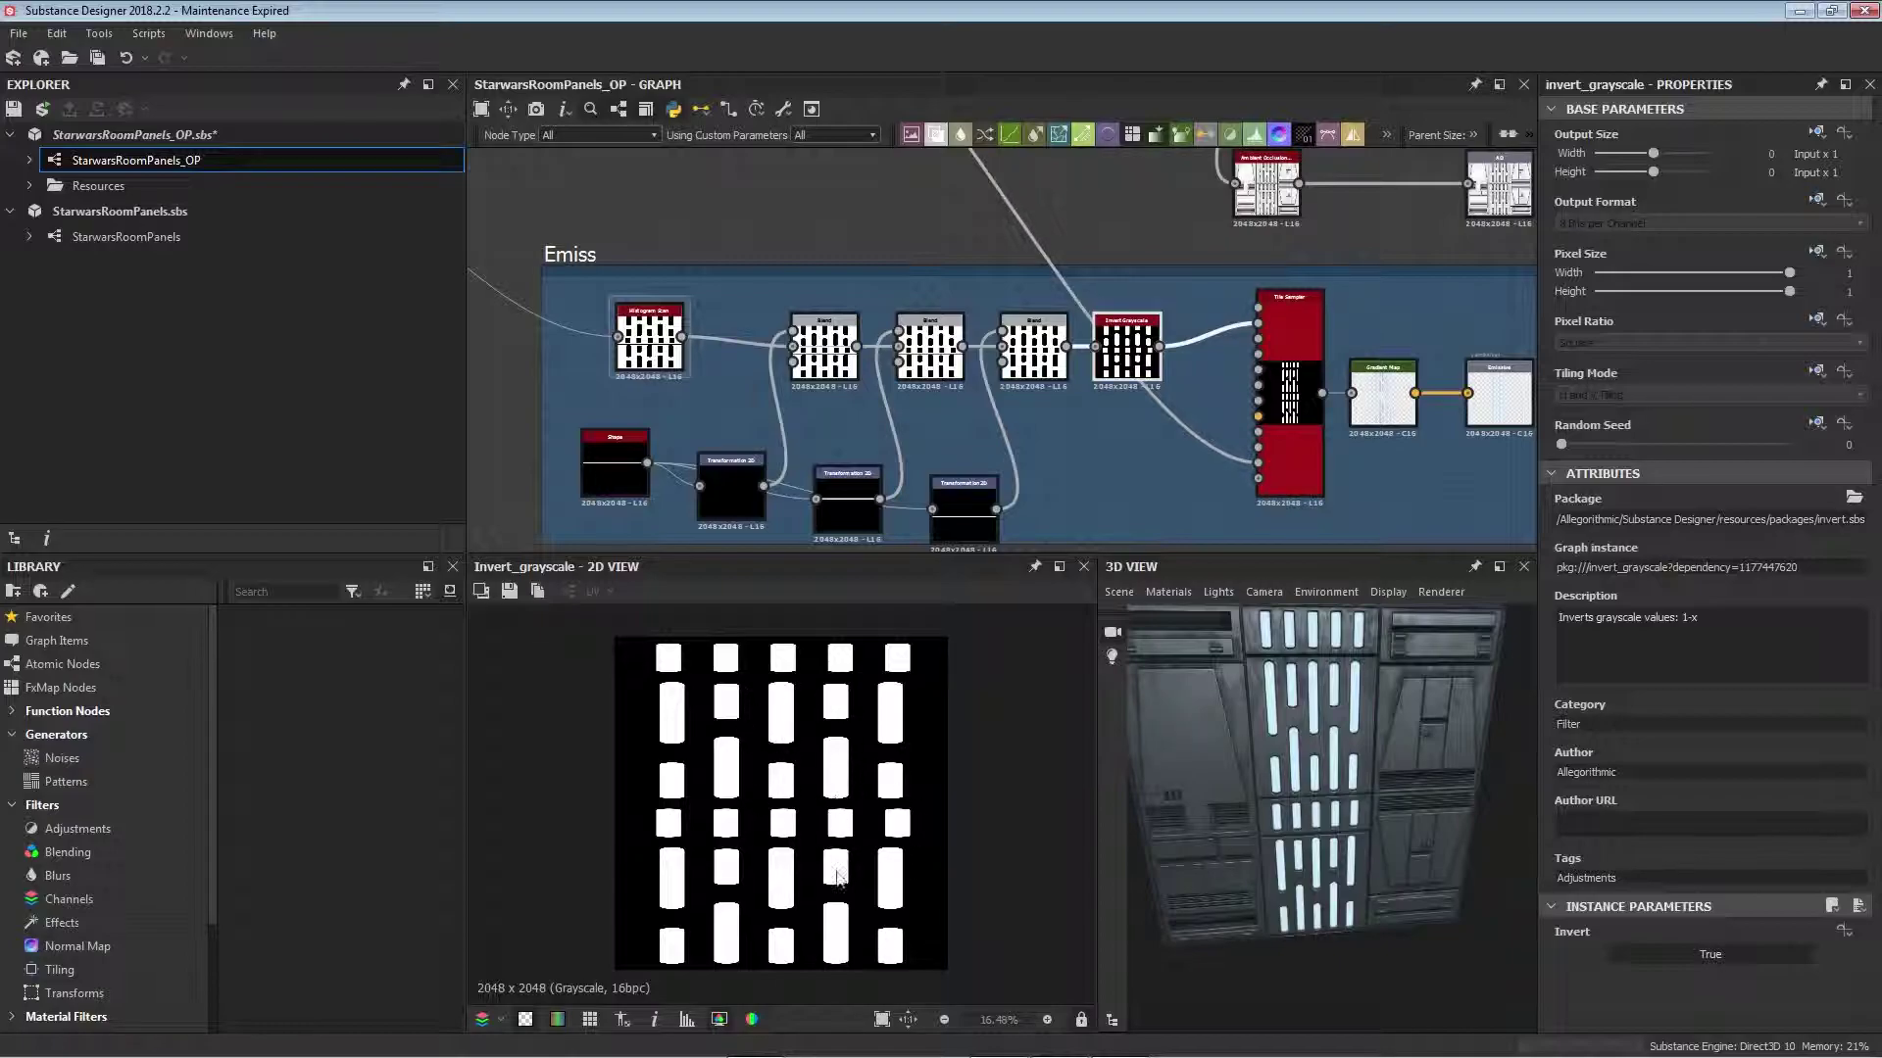
Step: Preview the Emiss frame's Tile Sampler and compare its pattern inputs with those of the main panel Tile Sampler
{"action": "middle_click_drag", "start_coordinate": [1314, 470], "coordinate": [1191, 458]}
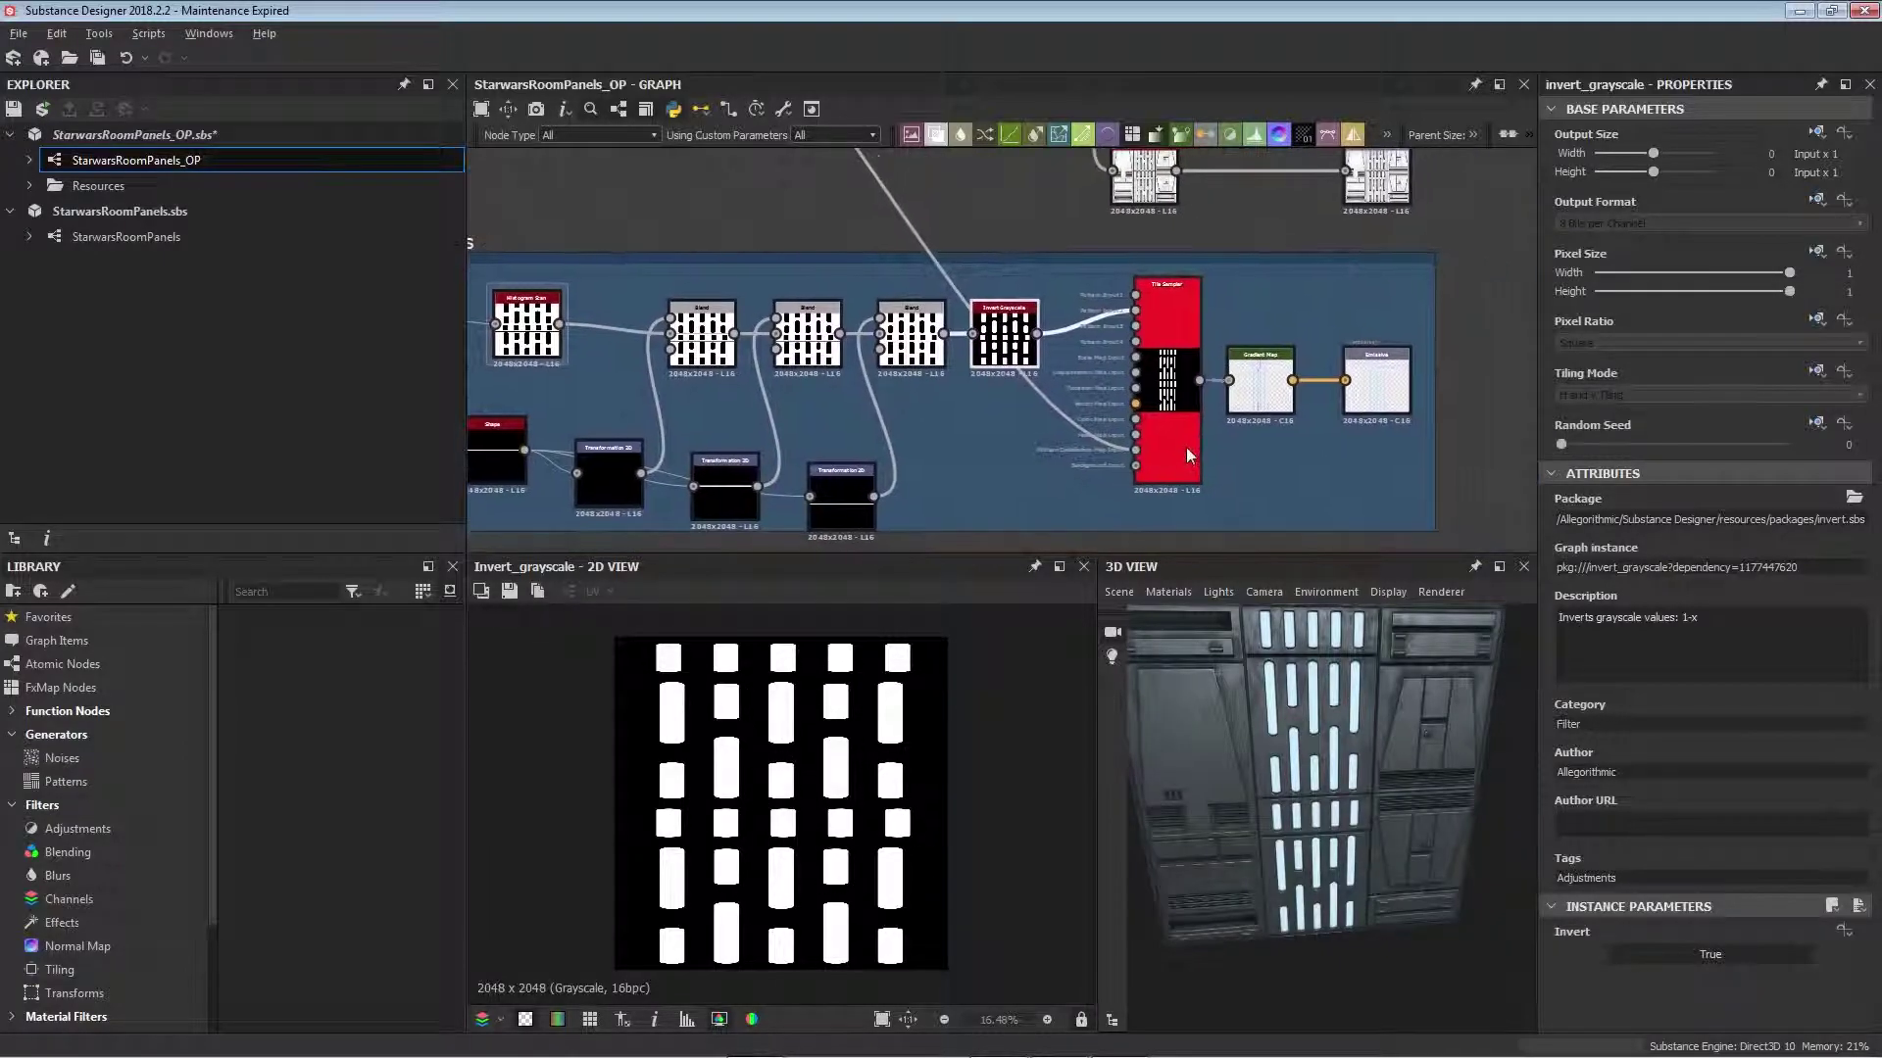
{"action": "double_click", "coordinate": [1169, 373]}
{"action": "middle_click_drag", "start_coordinate": [1386, 484], "coordinate": [1353, 530]}
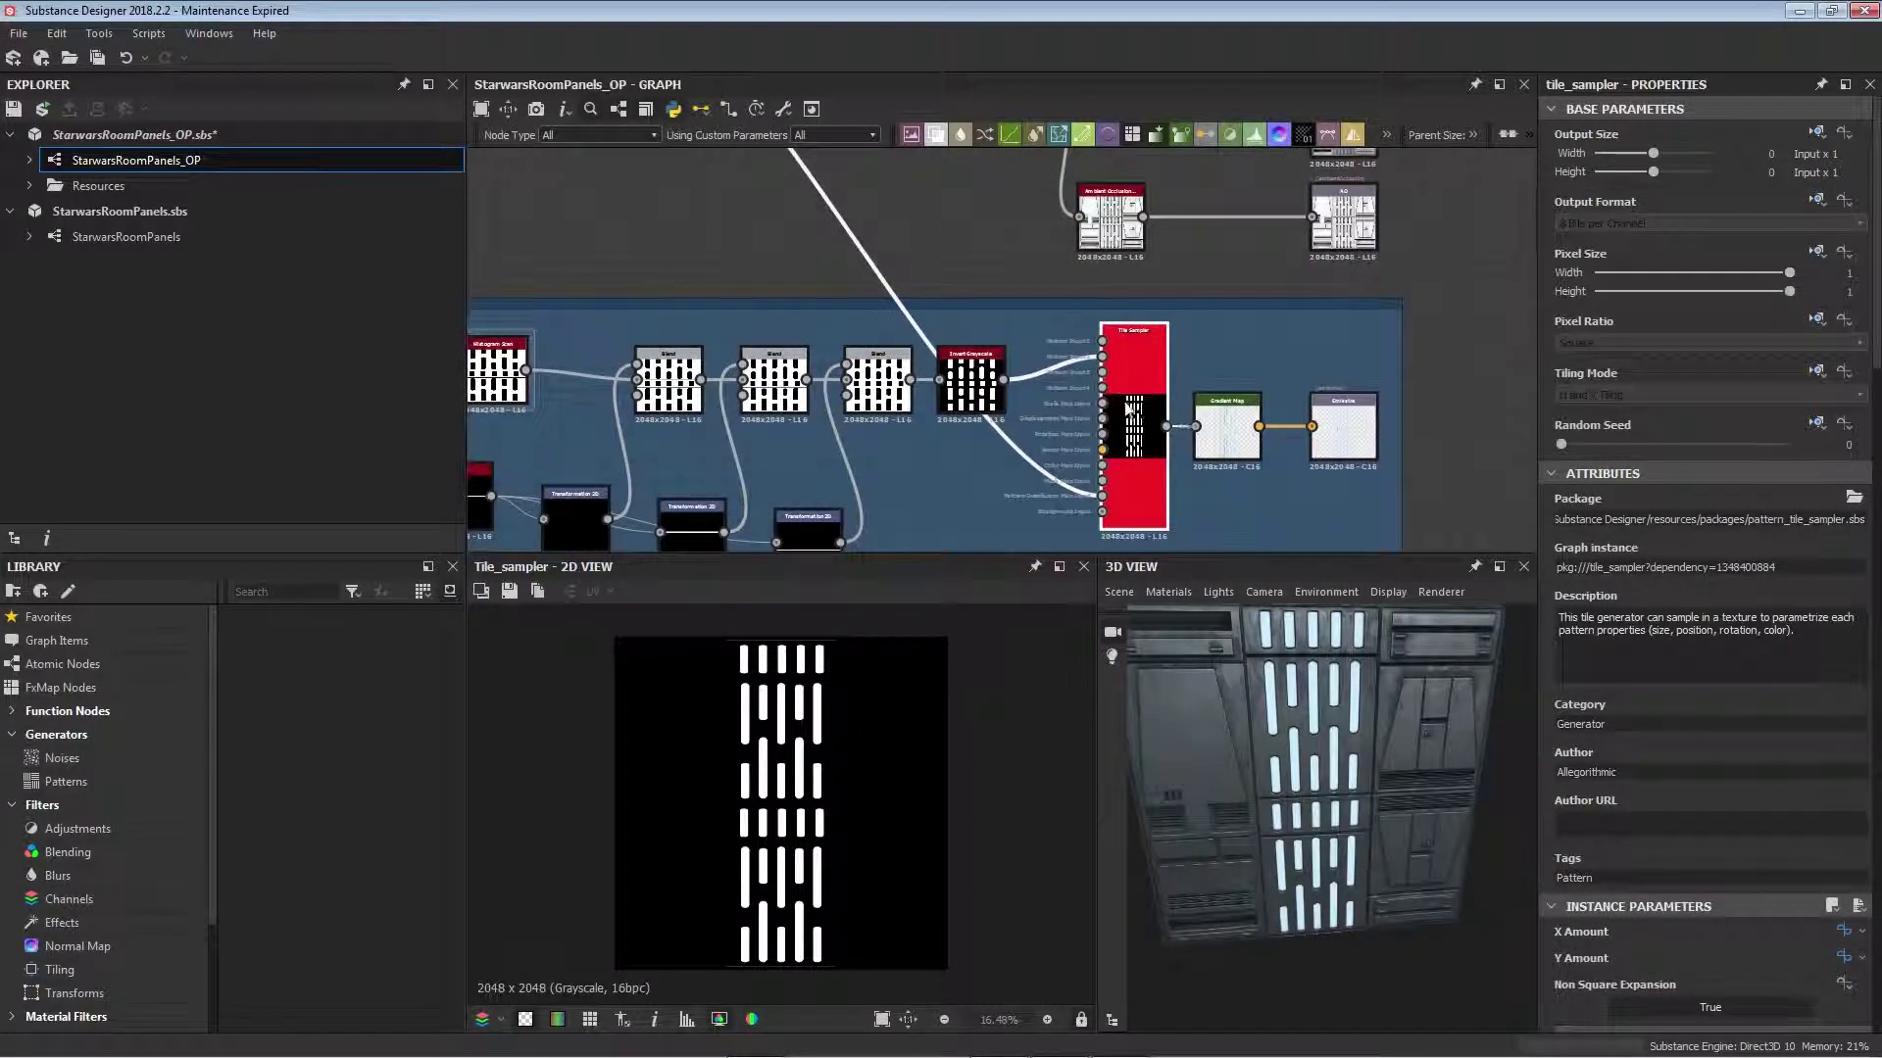
{"action": "scroll", "coordinate": [1087, 354], "scroll_direction": "up", "scroll_amount": 4}
{"action": "middle_click_drag", "start_coordinate": [823, 161], "coordinate": [1223, 424]}
{"action": "middle_click_drag", "start_coordinate": [985, 176], "coordinate": [1208, 560]}
{"action": "middle_click_drag", "start_coordinate": [1160, 432], "coordinate": [1186, 533]}
{"action": "middle_click_drag", "start_coordinate": [1184, 366], "coordinate": [1193, 478]}
{"action": "scroll", "coordinate": [1138, 423], "scroll_direction": "down", "scroll_amount": 3}
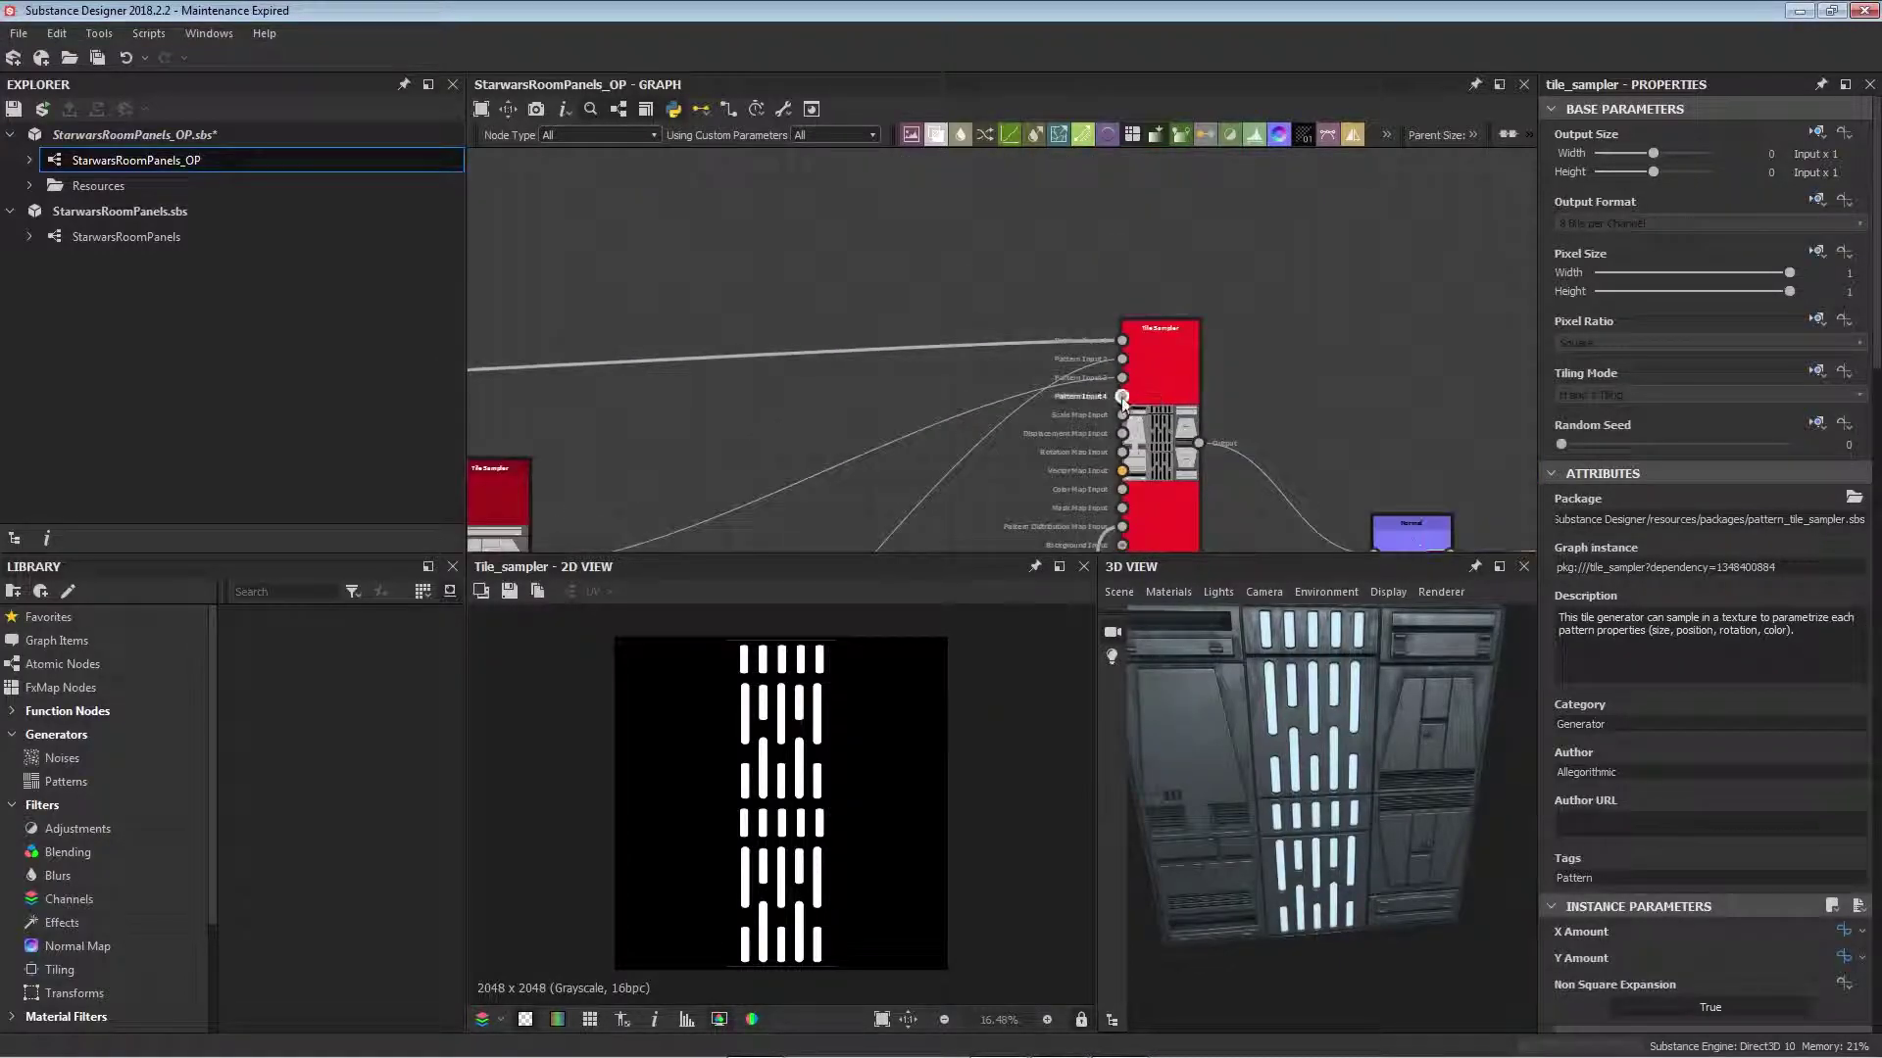
Step: Preview the Emiss frame's Gradient Map and the Emissive output it feeds, examining the gradient that colours the light slots
{"action": "mouse_move", "coordinate": [1151, 360]}
{"action": "middle_mouse_down"}
{"action": "mouse_move", "coordinate": [1123, 266]}
{"action": "mouse_move", "coordinate": [1005, 205]}
{"action": "middle_mouse_up"}
{"action": "middle_click_drag", "start_coordinate": [1137, 372], "coordinate": [997, 176]}
{"action": "middle_click_drag", "start_coordinate": [1140, 380], "coordinate": [999, 181]}
{"action": "mouse_move", "coordinate": [1095, 348]}
{"action": "middle_mouse_down"}
{"action": "mouse_move", "coordinate": [1039, 204]}
{"action": "mouse_move", "coordinate": [1020, 230]}
{"action": "middle_mouse_up"}
{"action": "middle_click_drag", "start_coordinate": [1191, 377], "coordinate": [1034, 323]}
{"action": "left_click", "coordinate": [1028, 340]}
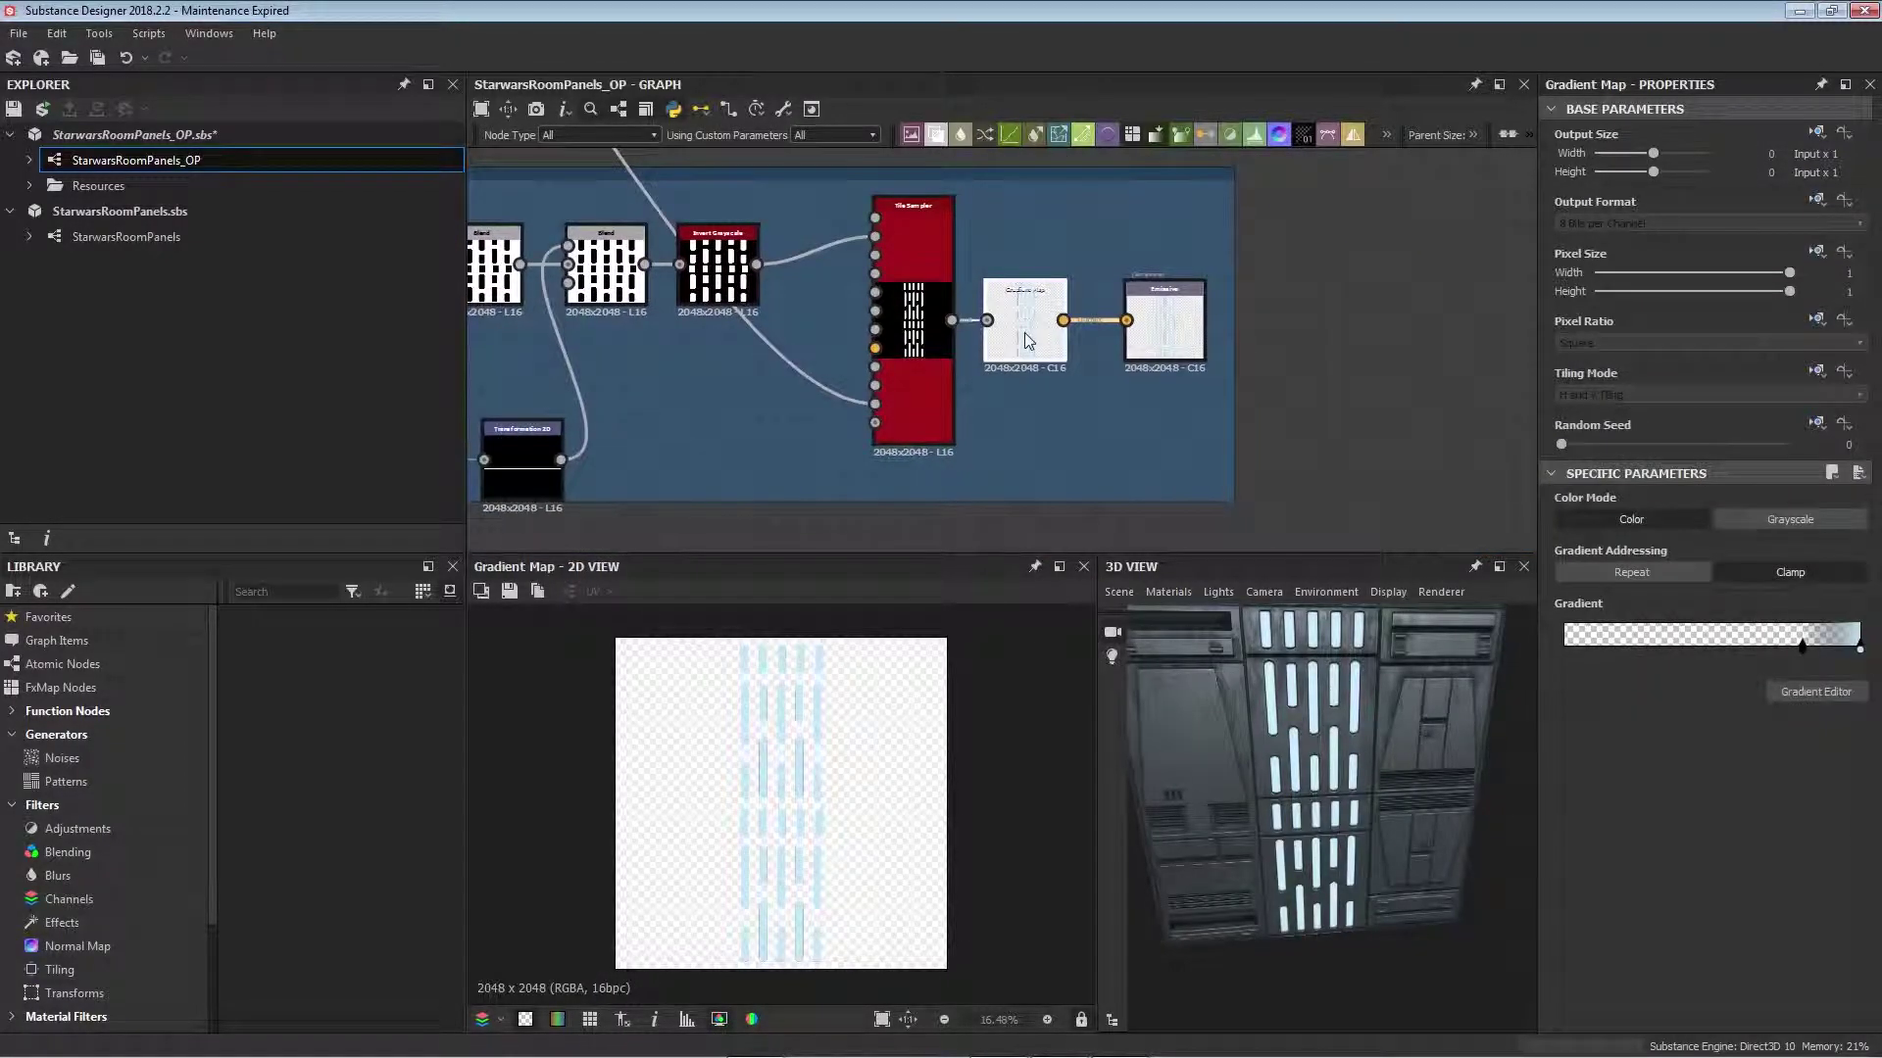
{"action": "scroll", "coordinate": [779, 789], "scroll_direction": "up", "scroll_amount": 4}
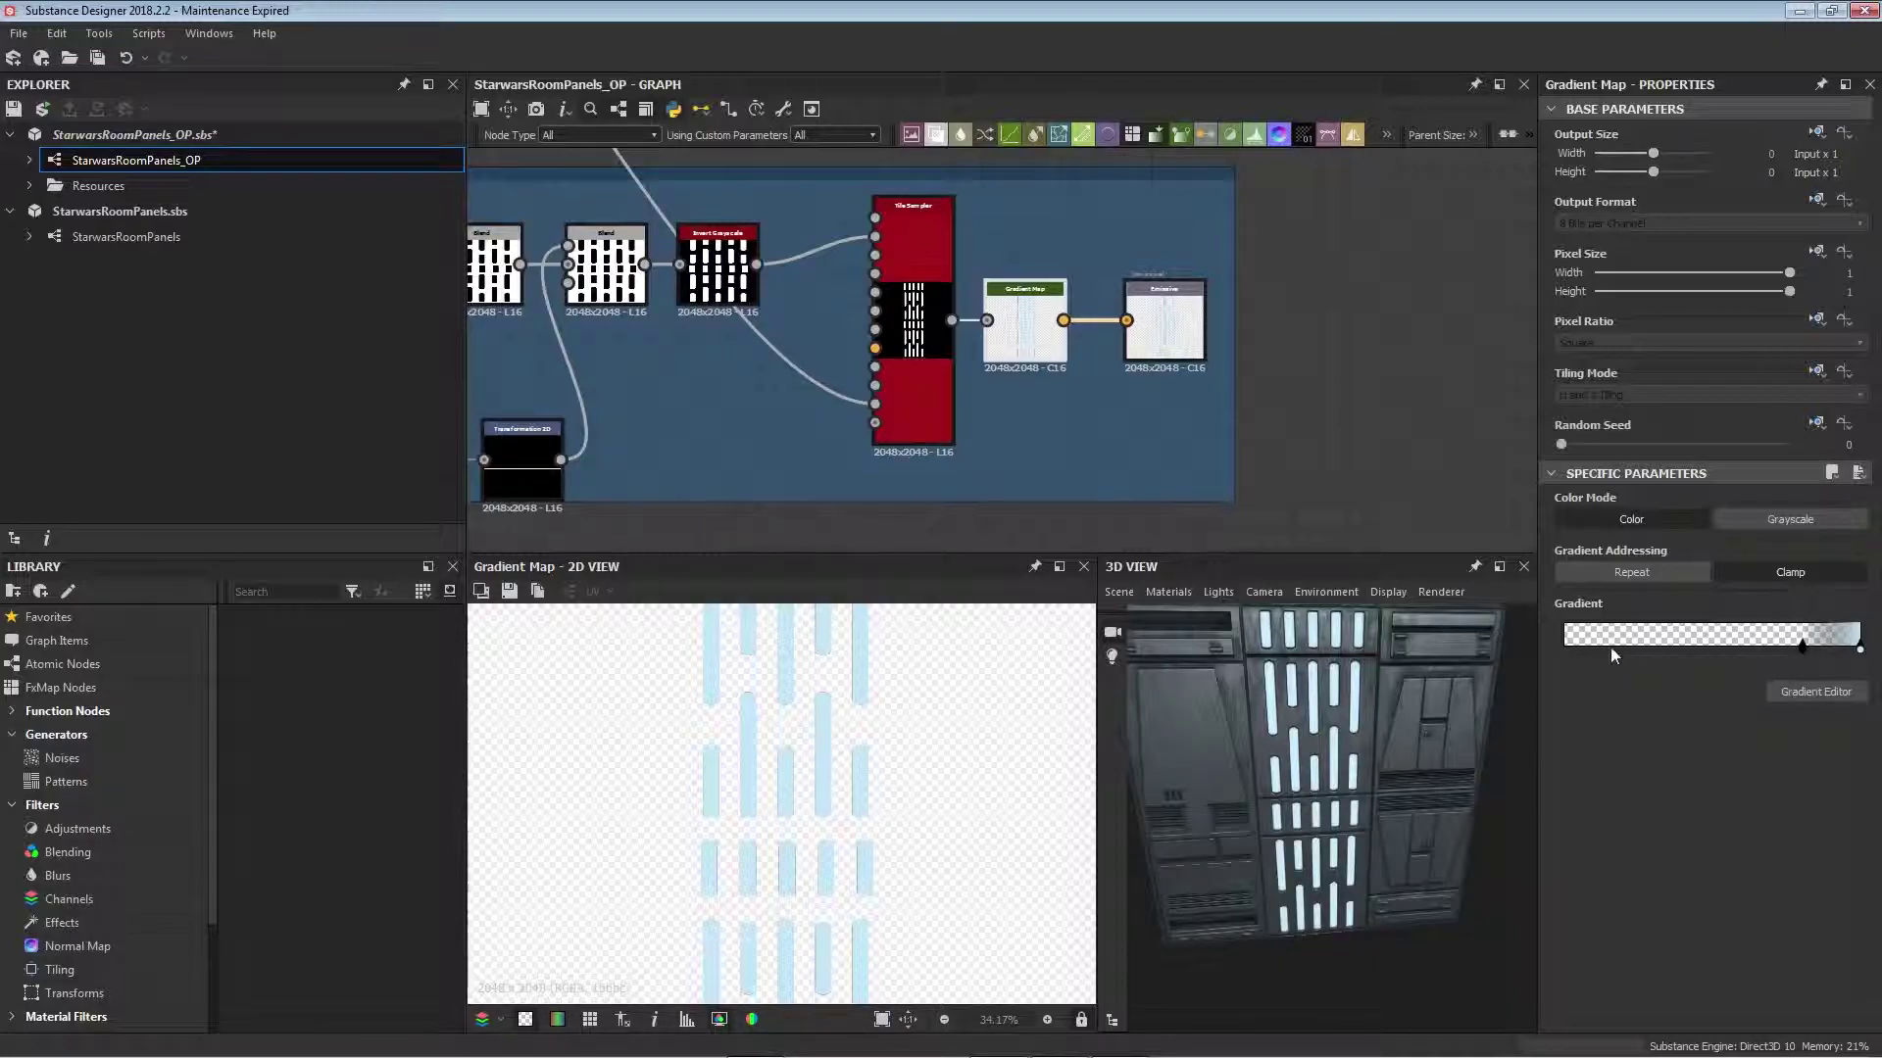
{"action": "left_click", "coordinate": [1814, 690]}
{"action": "double_click", "coordinate": [1165, 323]}
Step: Preview the Height output and the Normal to Height node that feeds it
{"action": "scroll", "coordinate": [1019, 833], "scroll_direction": "down", "scroll_amount": 5}
{"action": "middle_click_drag", "start_coordinate": [1197, 228], "coordinate": [1273, 414]}
{"action": "scroll", "coordinate": [1273, 414], "scroll_direction": "down", "scroll_amount": 4}
{"action": "scroll", "coordinate": [1256, 437], "scroll_direction": "up", "scroll_amount": 1}
{"action": "middle_click_drag", "start_coordinate": [1298, 350], "coordinate": [954, 396]}
{"action": "scroll", "coordinate": [1092, 402], "scroll_direction": "up", "scroll_amount": 3}
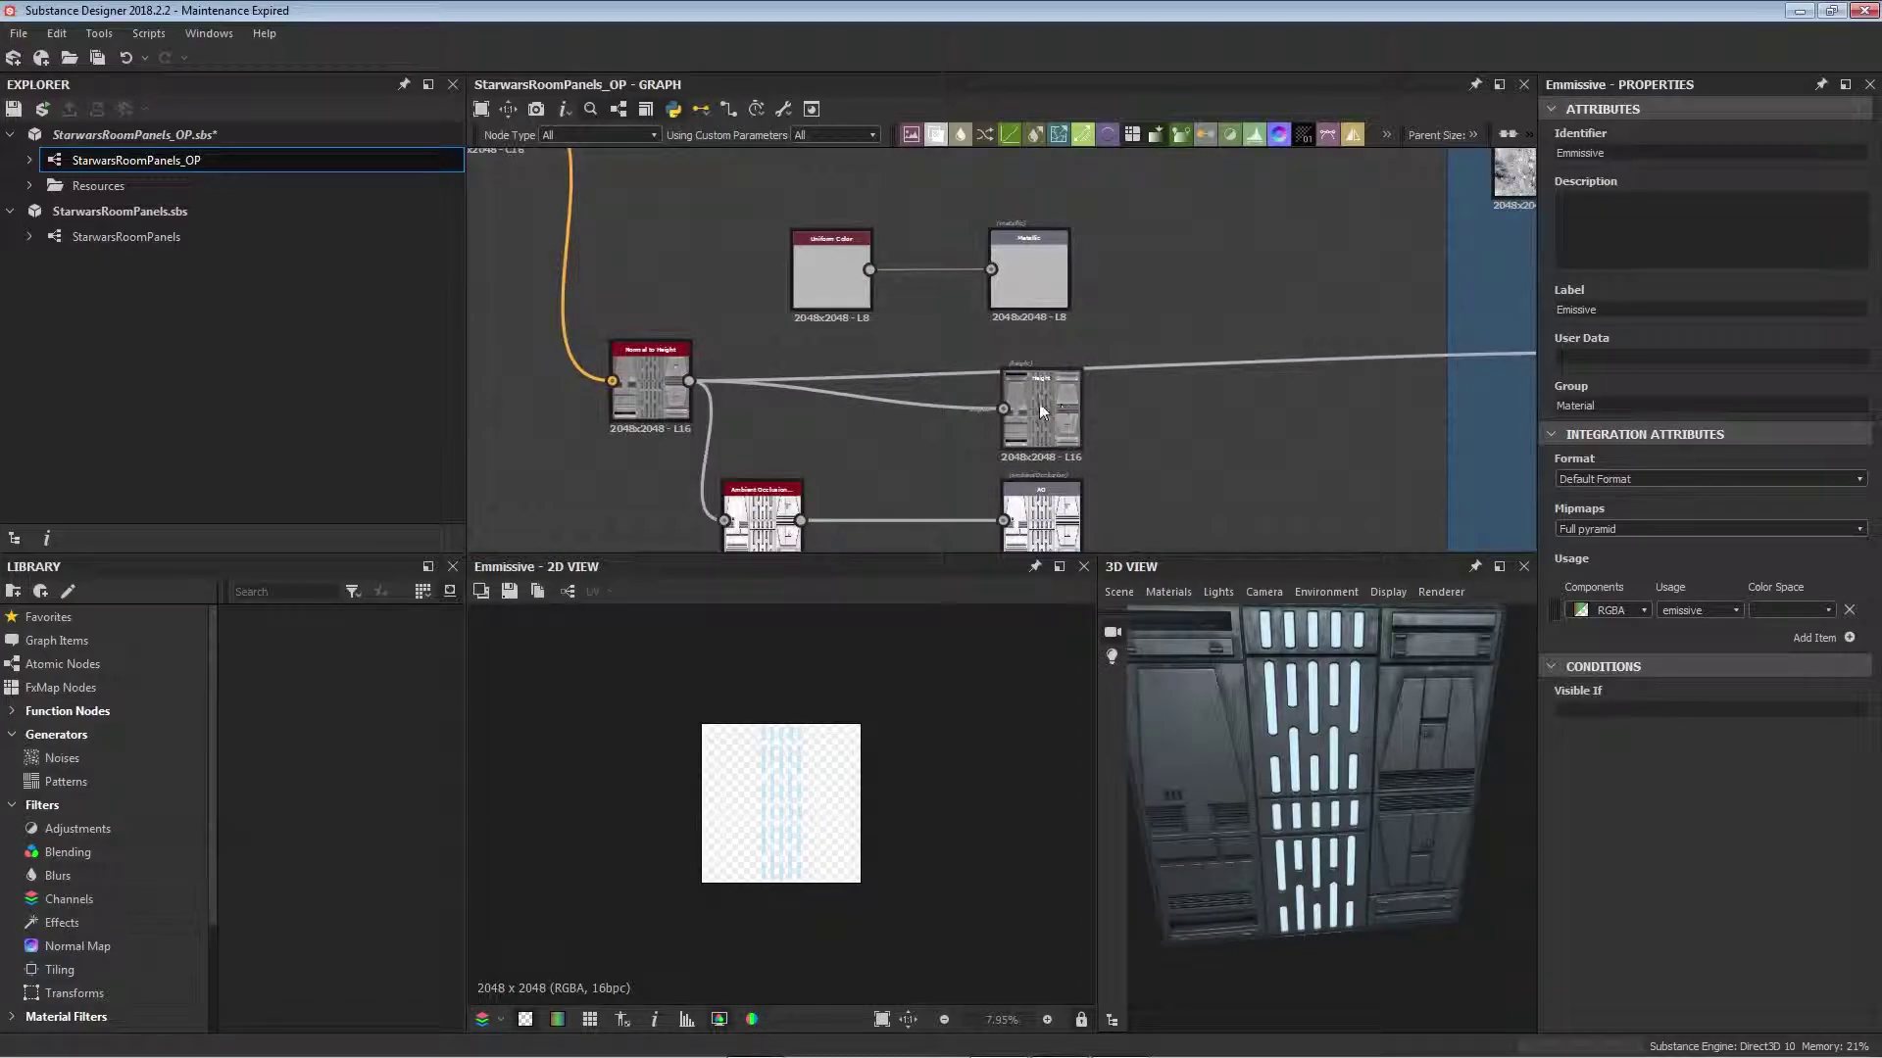
{"action": "double_click", "coordinate": [1044, 403]}
{"action": "middle_click_drag", "start_coordinate": [662, 335], "coordinate": [854, 327]}
{"action": "scroll", "coordinate": [852, 326], "scroll_direction": "up", "scroll_amount": 3}
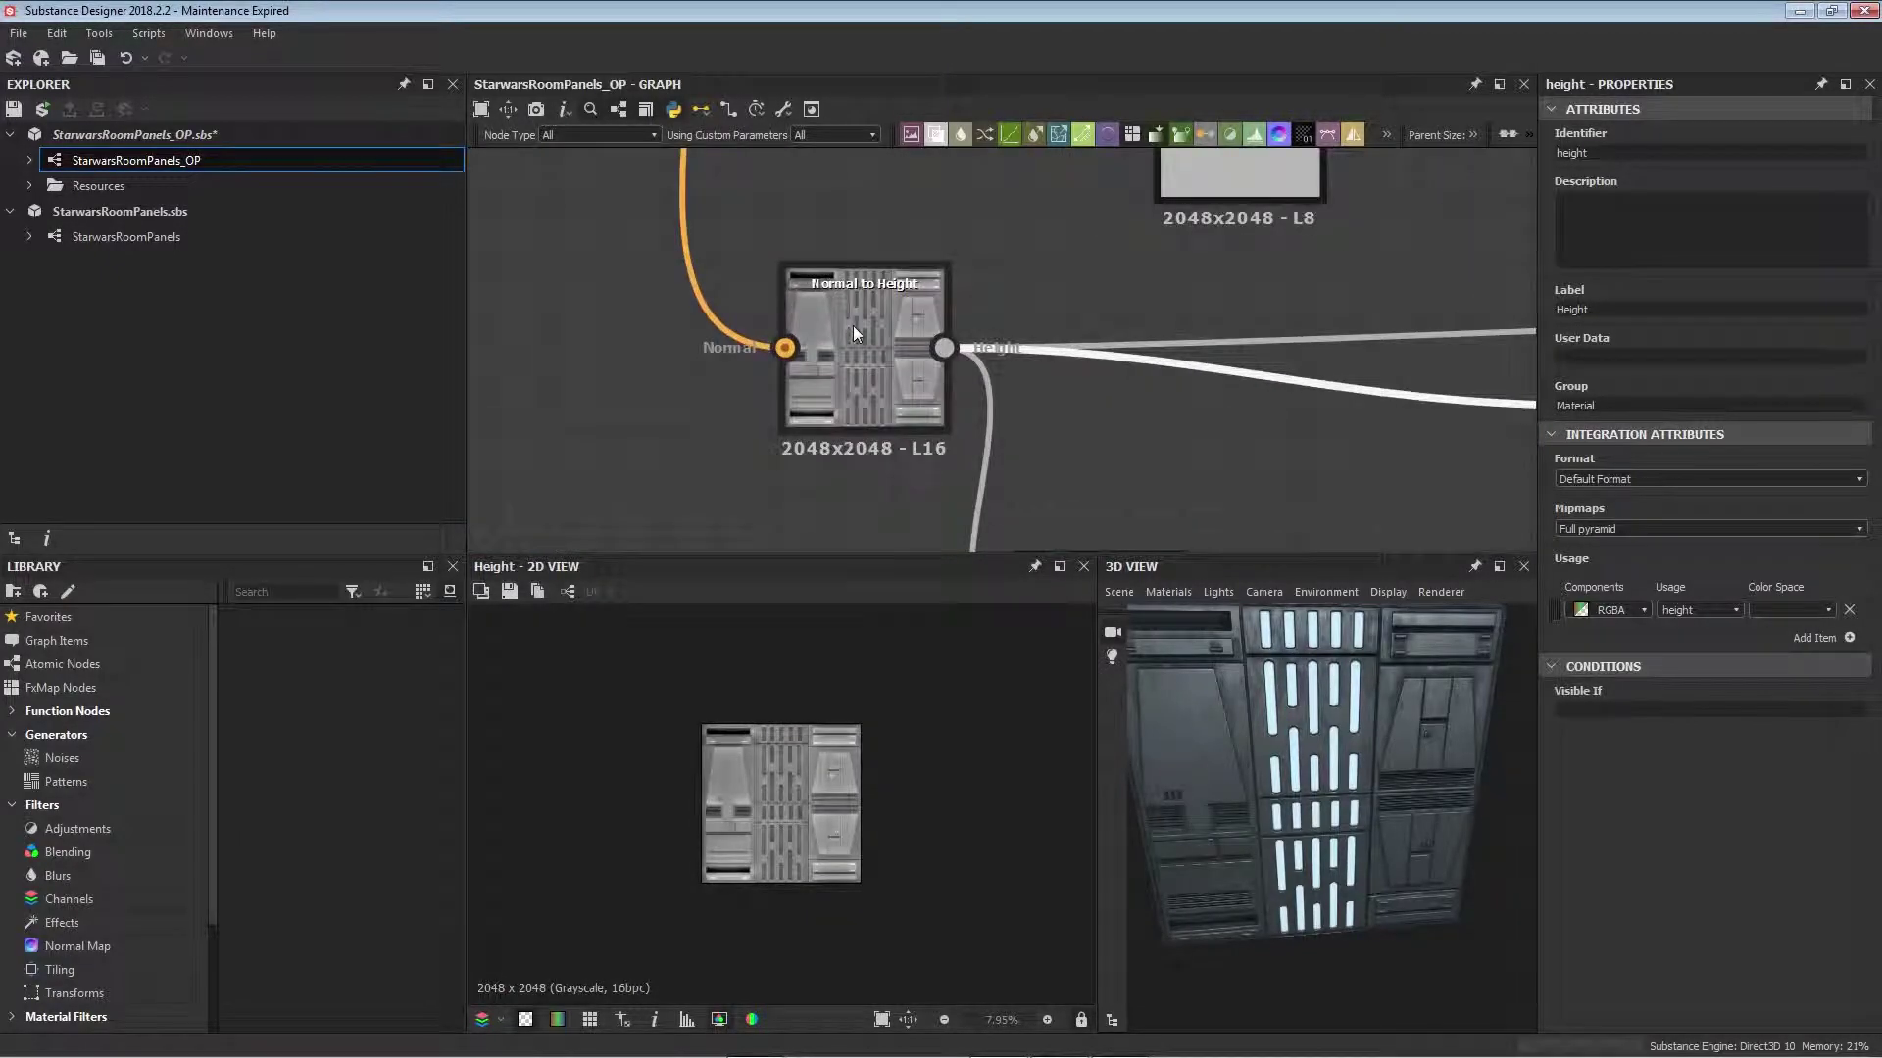
{"action": "double_click", "coordinate": [854, 326]}
{"action": "scroll", "coordinate": [1049, 373], "scroll_direction": "down", "scroll_amount": 5}
Step: Follow the Normal to Height connection through the Ambient Occlusion node and preview the AO output
{"action": "middle_click_drag", "start_coordinate": [1166, 395], "coordinate": [981, 310]}
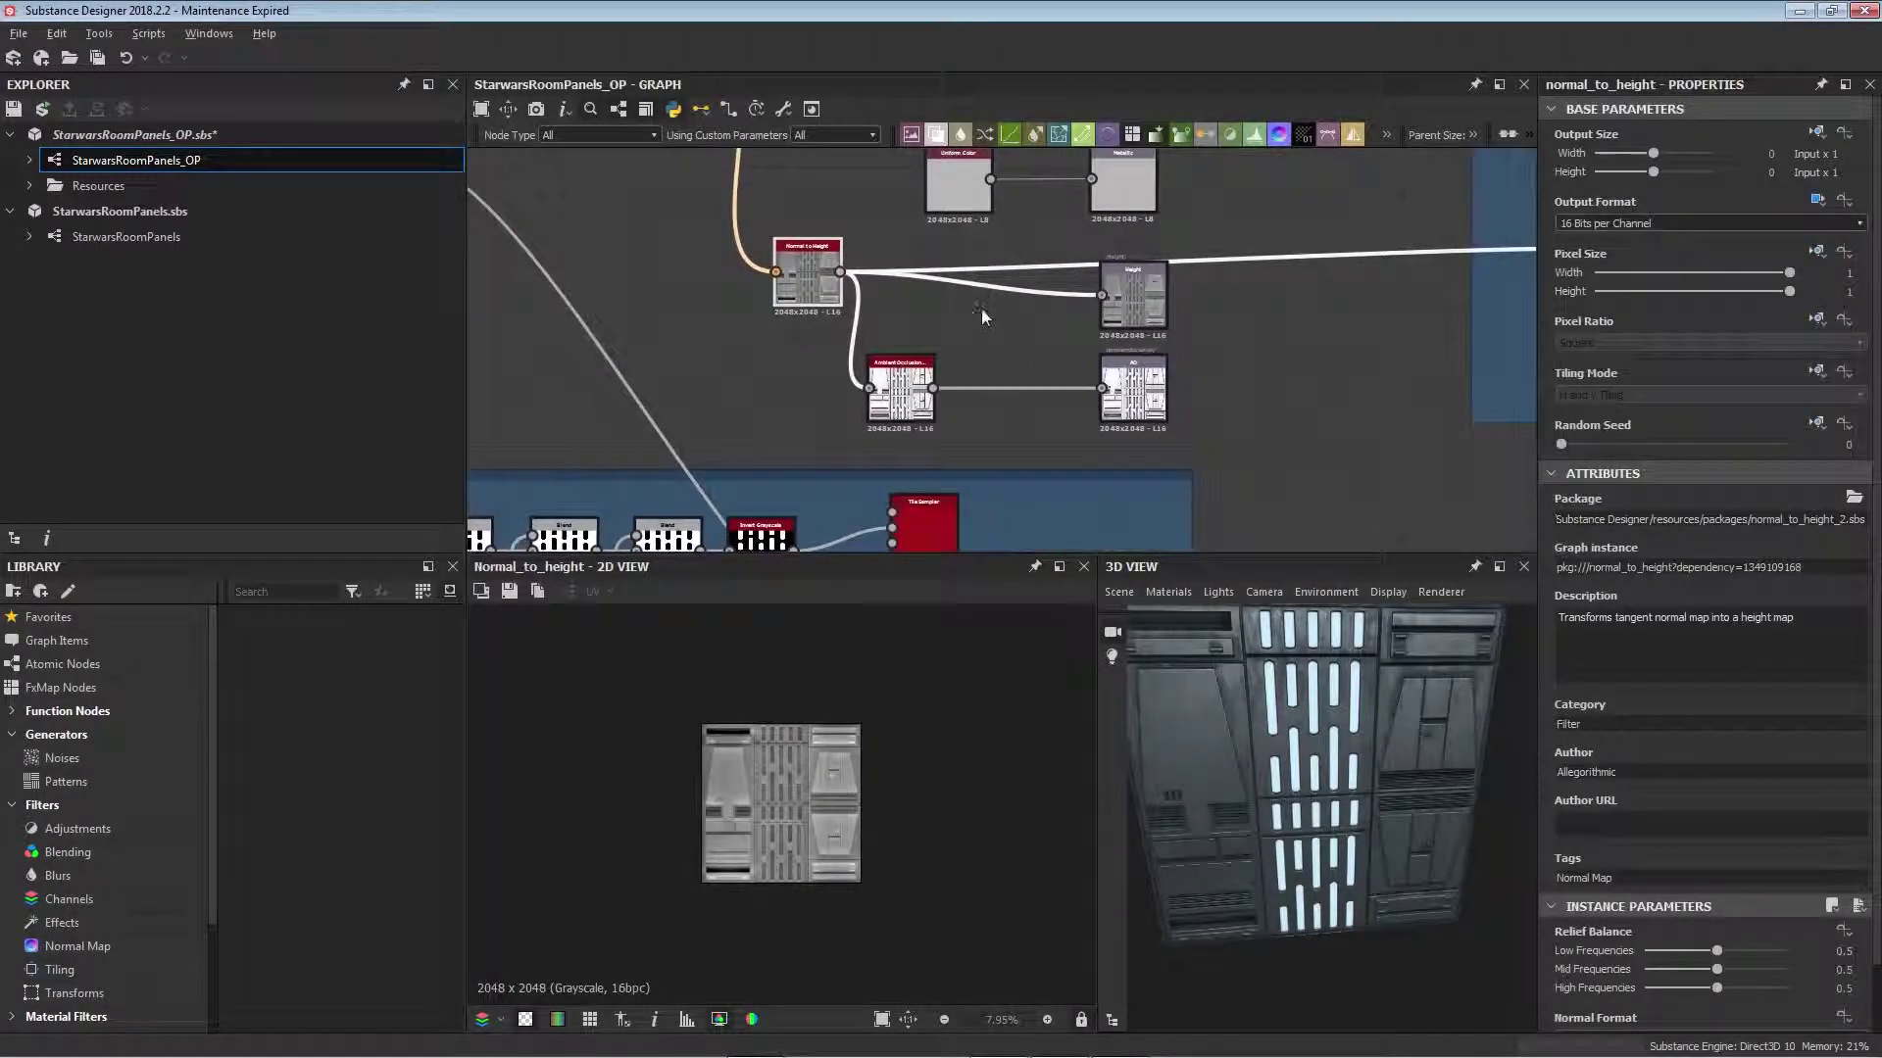
{"action": "scroll", "coordinate": [911, 379], "scroll_direction": "up", "scroll_amount": 4}
{"action": "scroll", "coordinate": [870, 345], "scroll_direction": "down", "scroll_amount": 1}
{"action": "scroll", "coordinate": [721, 225], "scroll_direction": "up", "scroll_amount": 1}
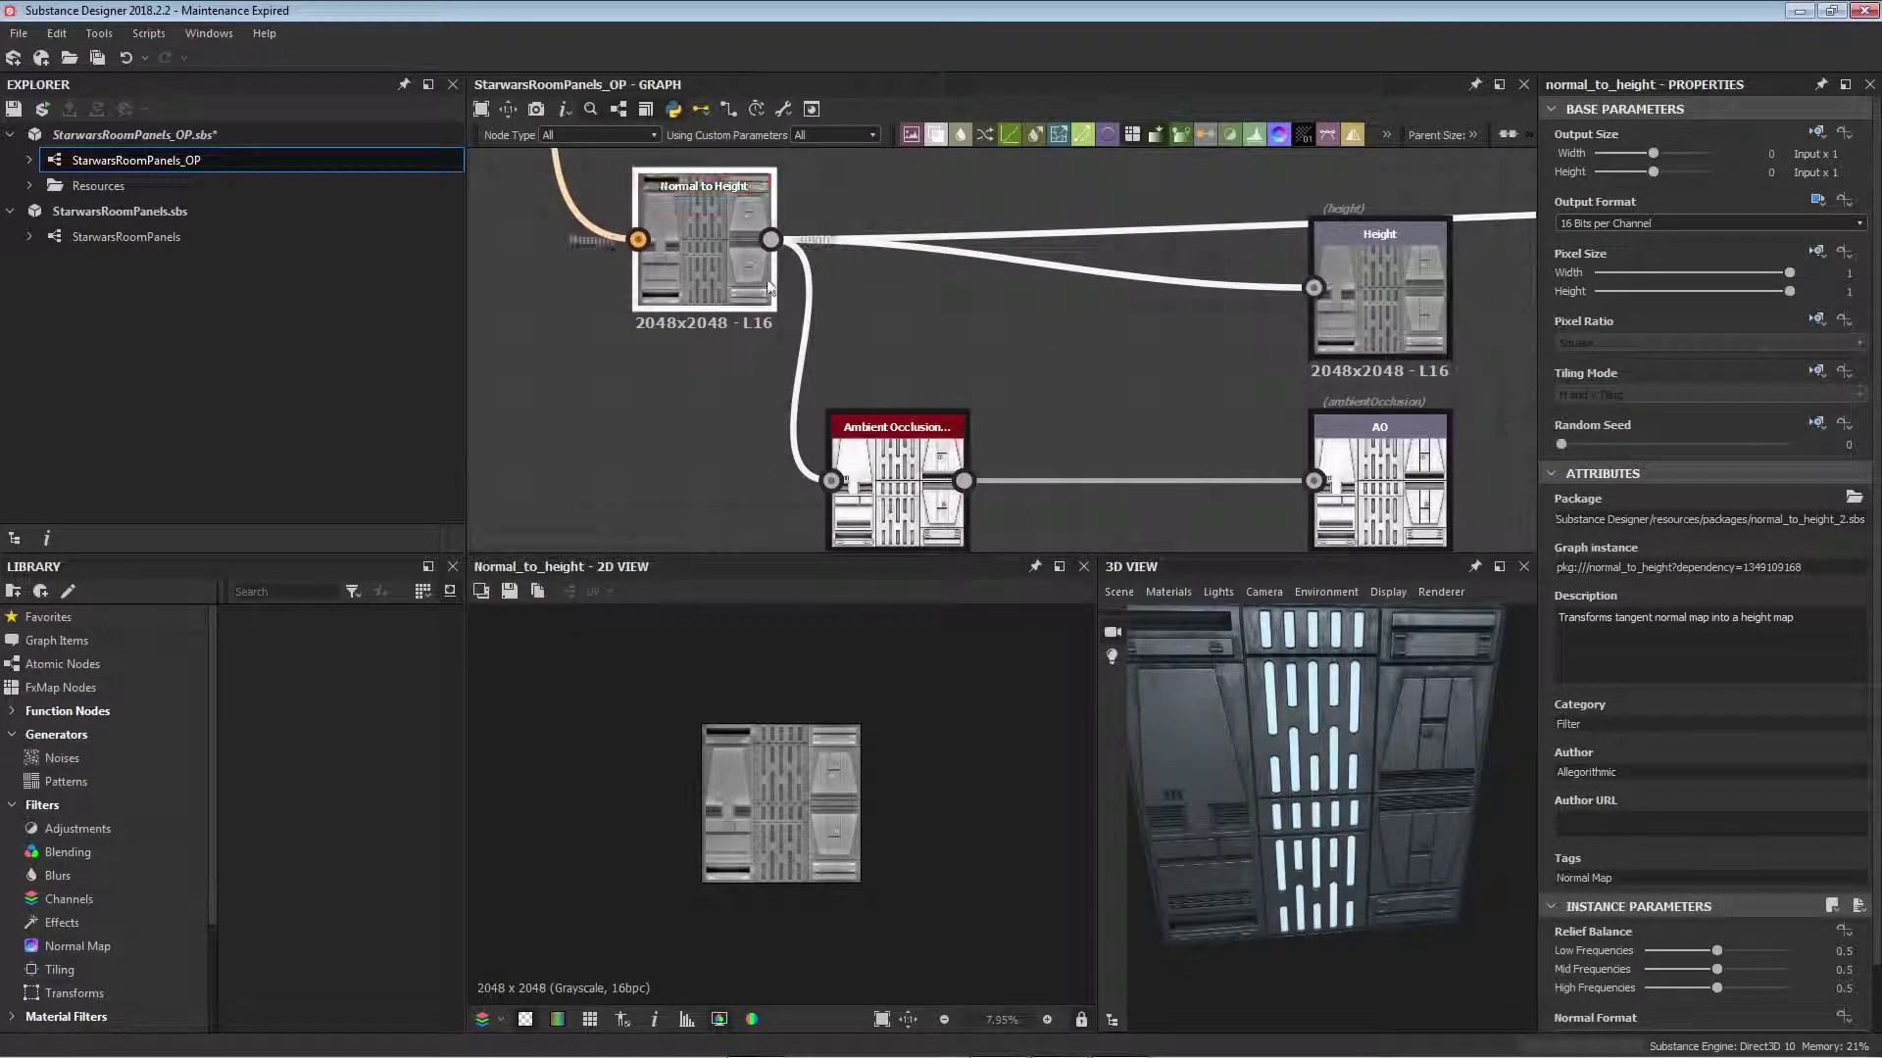
{"action": "middle_click_drag", "start_coordinate": [1138, 432], "coordinate": [880, 367]}
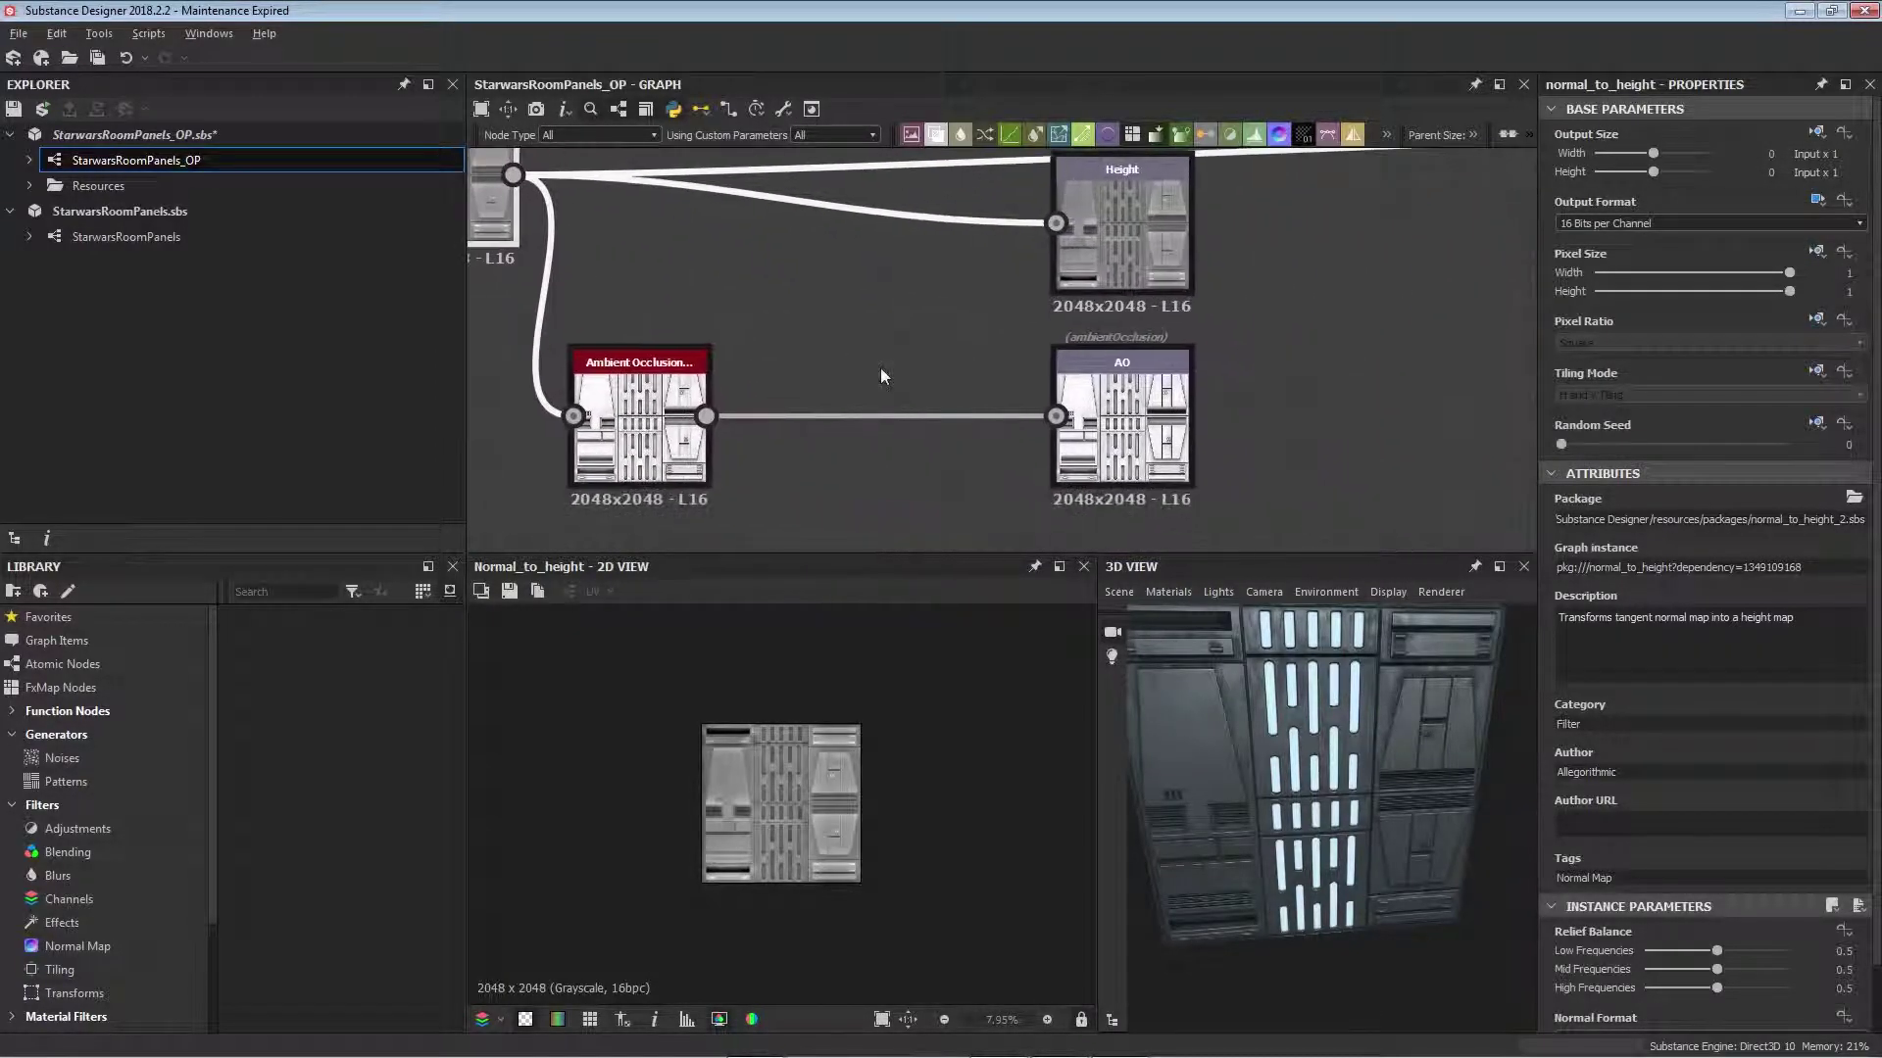
{"action": "double_click", "coordinate": [1125, 404]}
Step: Preview the Gradient Map in the Colour frame and compare its gradient with the panel colours on the 3D model
{"action": "scroll", "coordinate": [1137, 372], "scroll_direction": "down", "scroll_amount": 6}
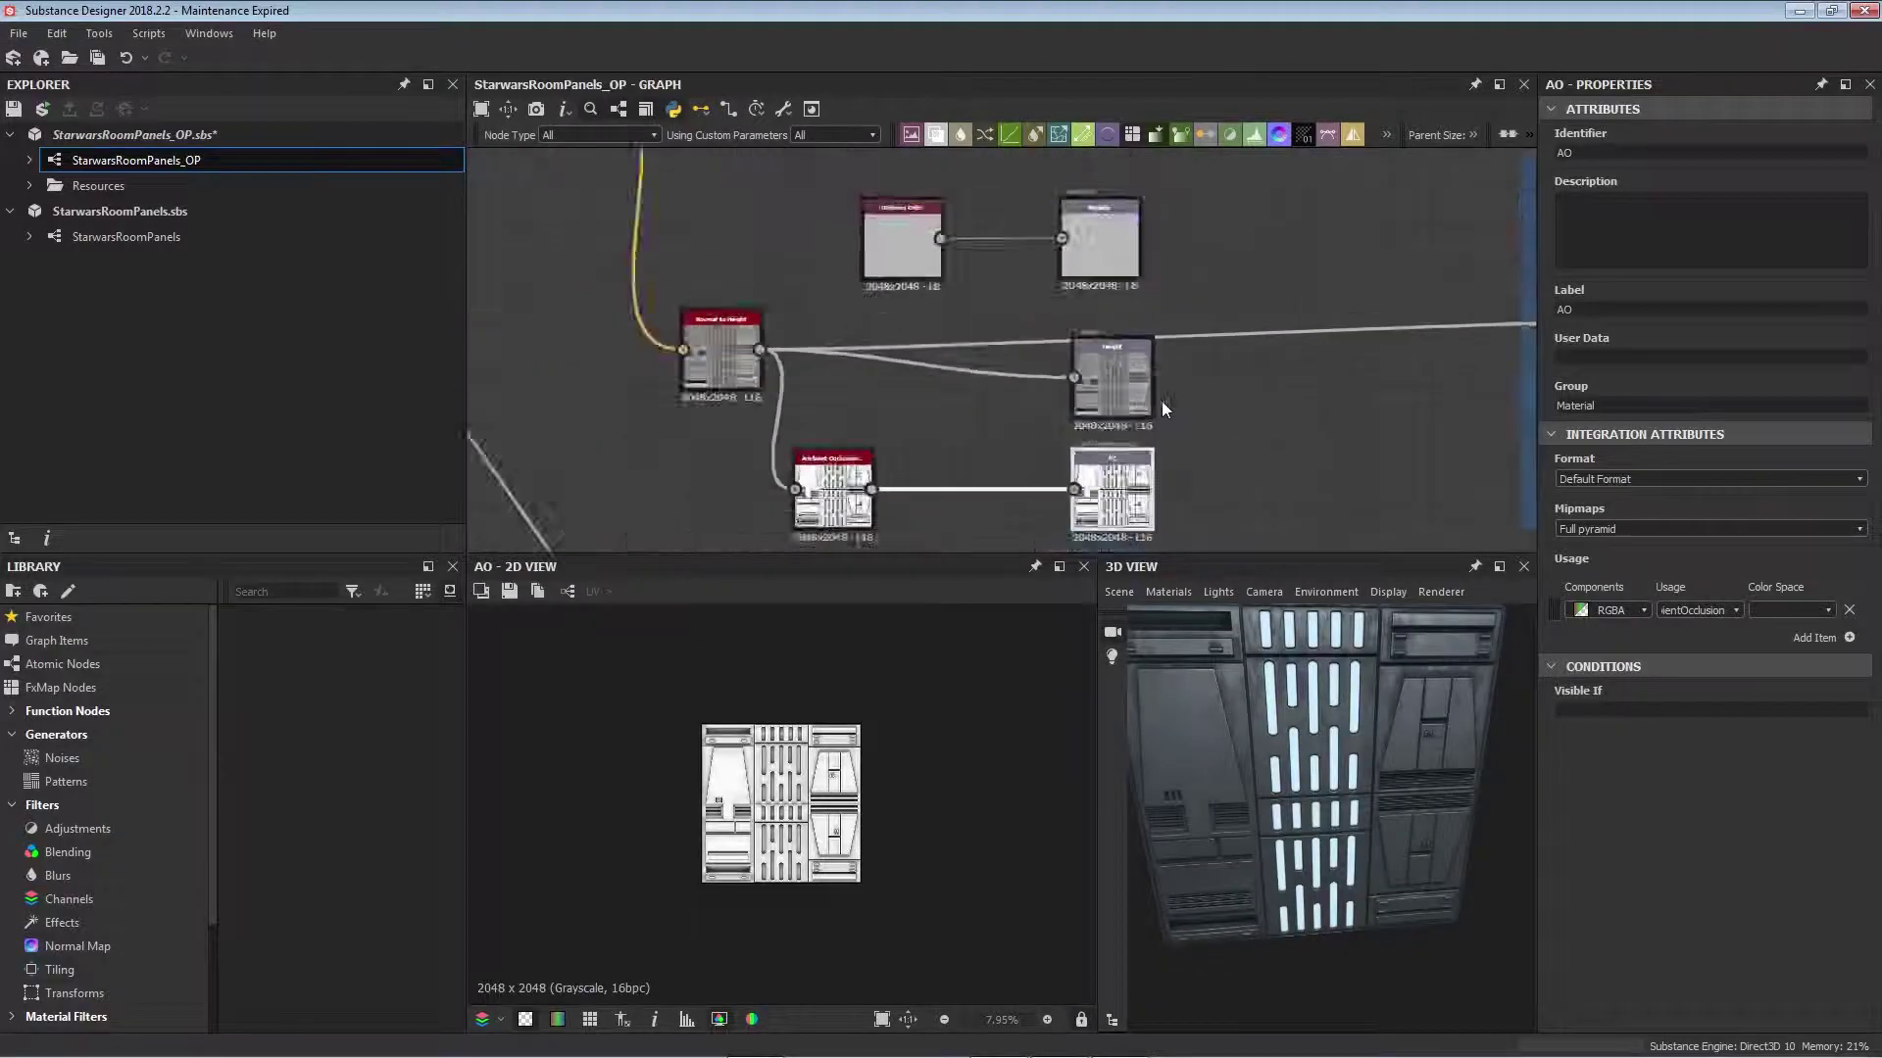
{"action": "scroll", "coordinate": [1108, 480], "scroll_direction": "down", "scroll_amount": 3}
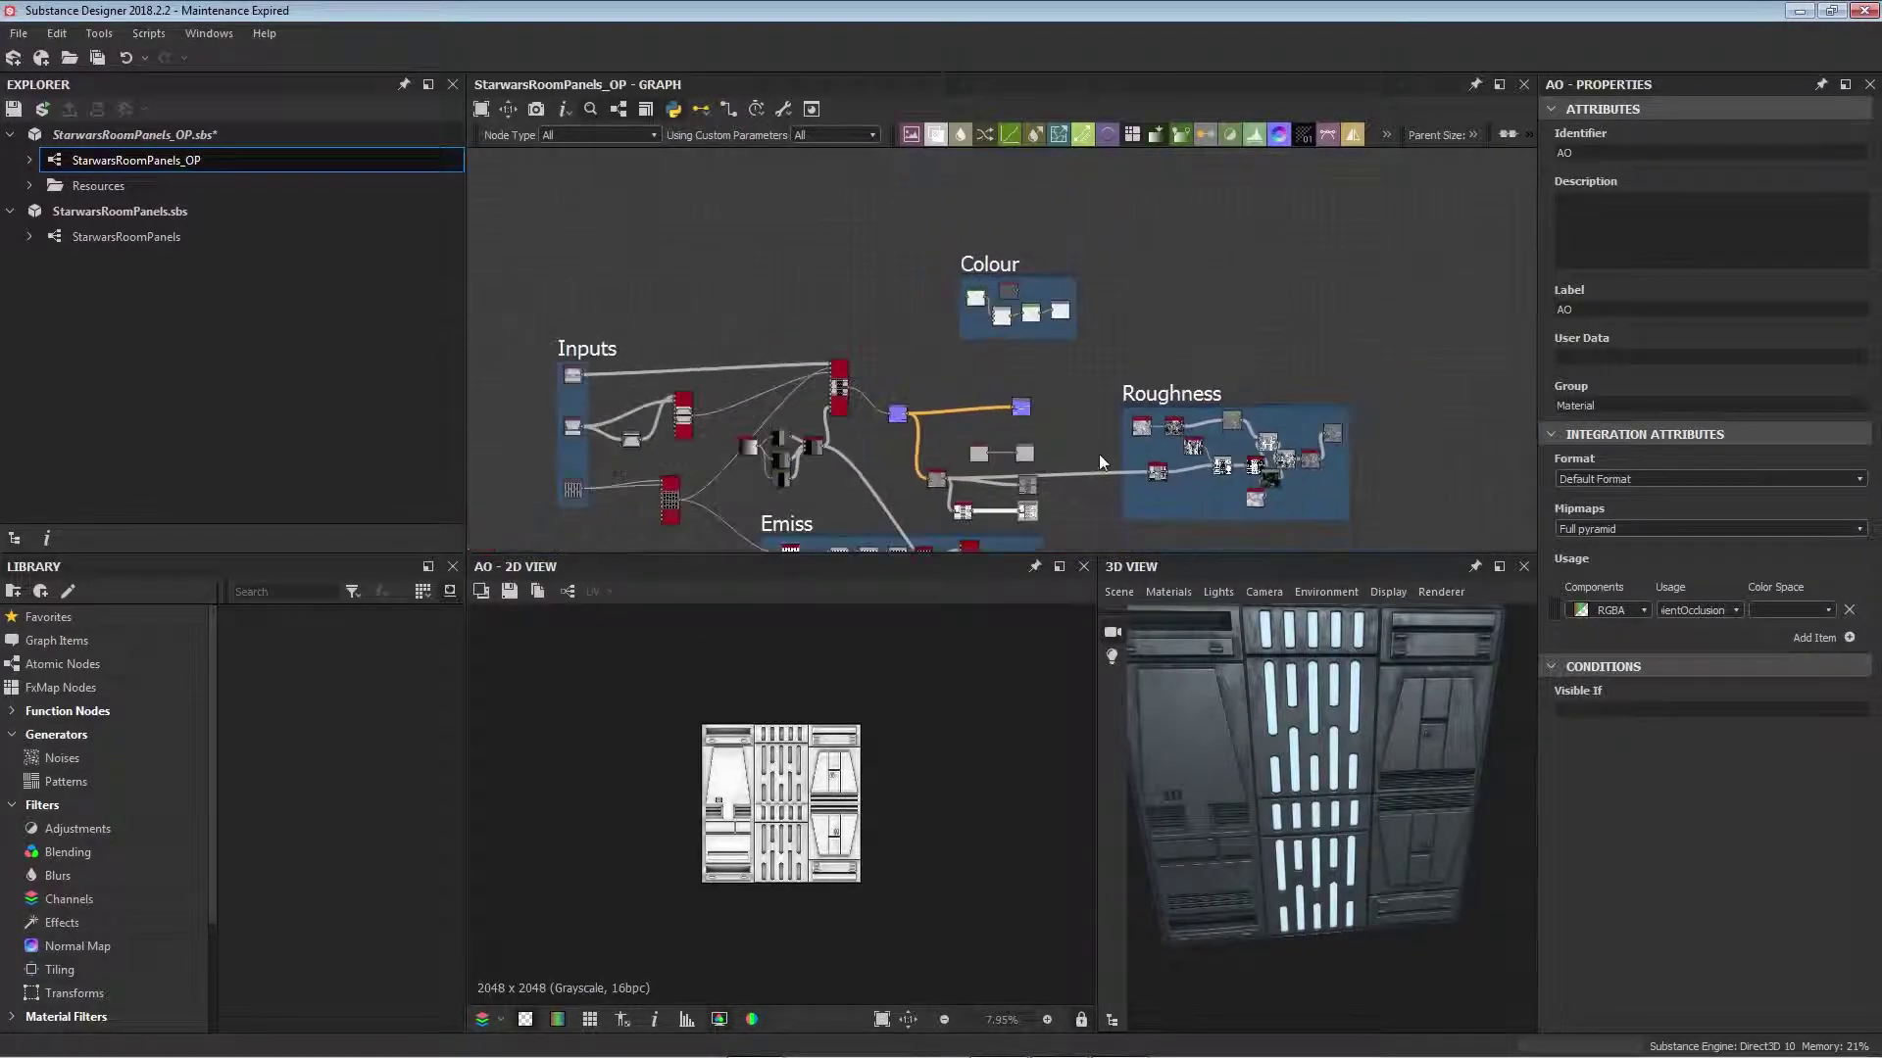
{"action": "mouse_move", "coordinate": [1045, 375]}
{"action": "middle_mouse_down"}
{"action": "mouse_move", "coordinate": [980, 341]}
{"action": "mouse_move", "coordinate": [877, 338]}
{"action": "mouse_move", "coordinate": [841, 304]}
{"action": "mouse_move", "coordinate": [1044, 405]}
{"action": "middle_mouse_up"}
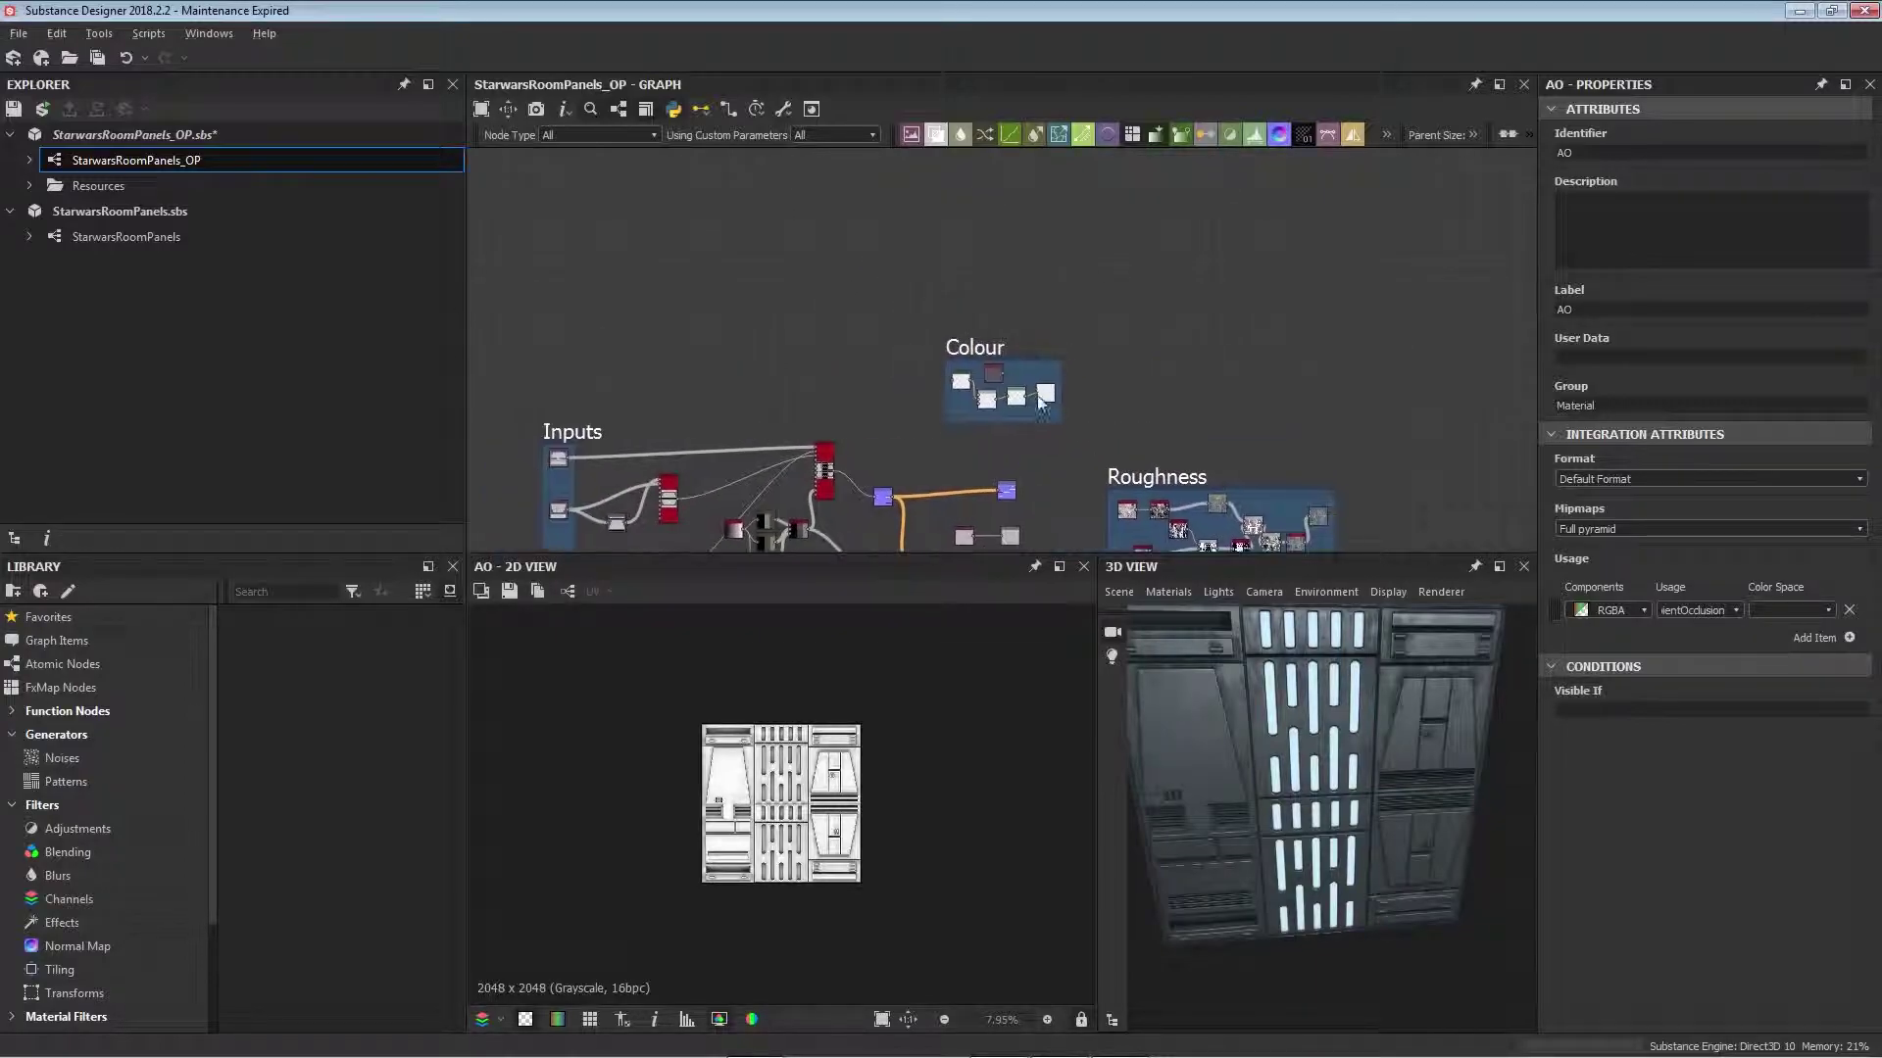
{"action": "scroll", "coordinate": [1027, 396], "scroll_direction": "up", "scroll_amount": 6}
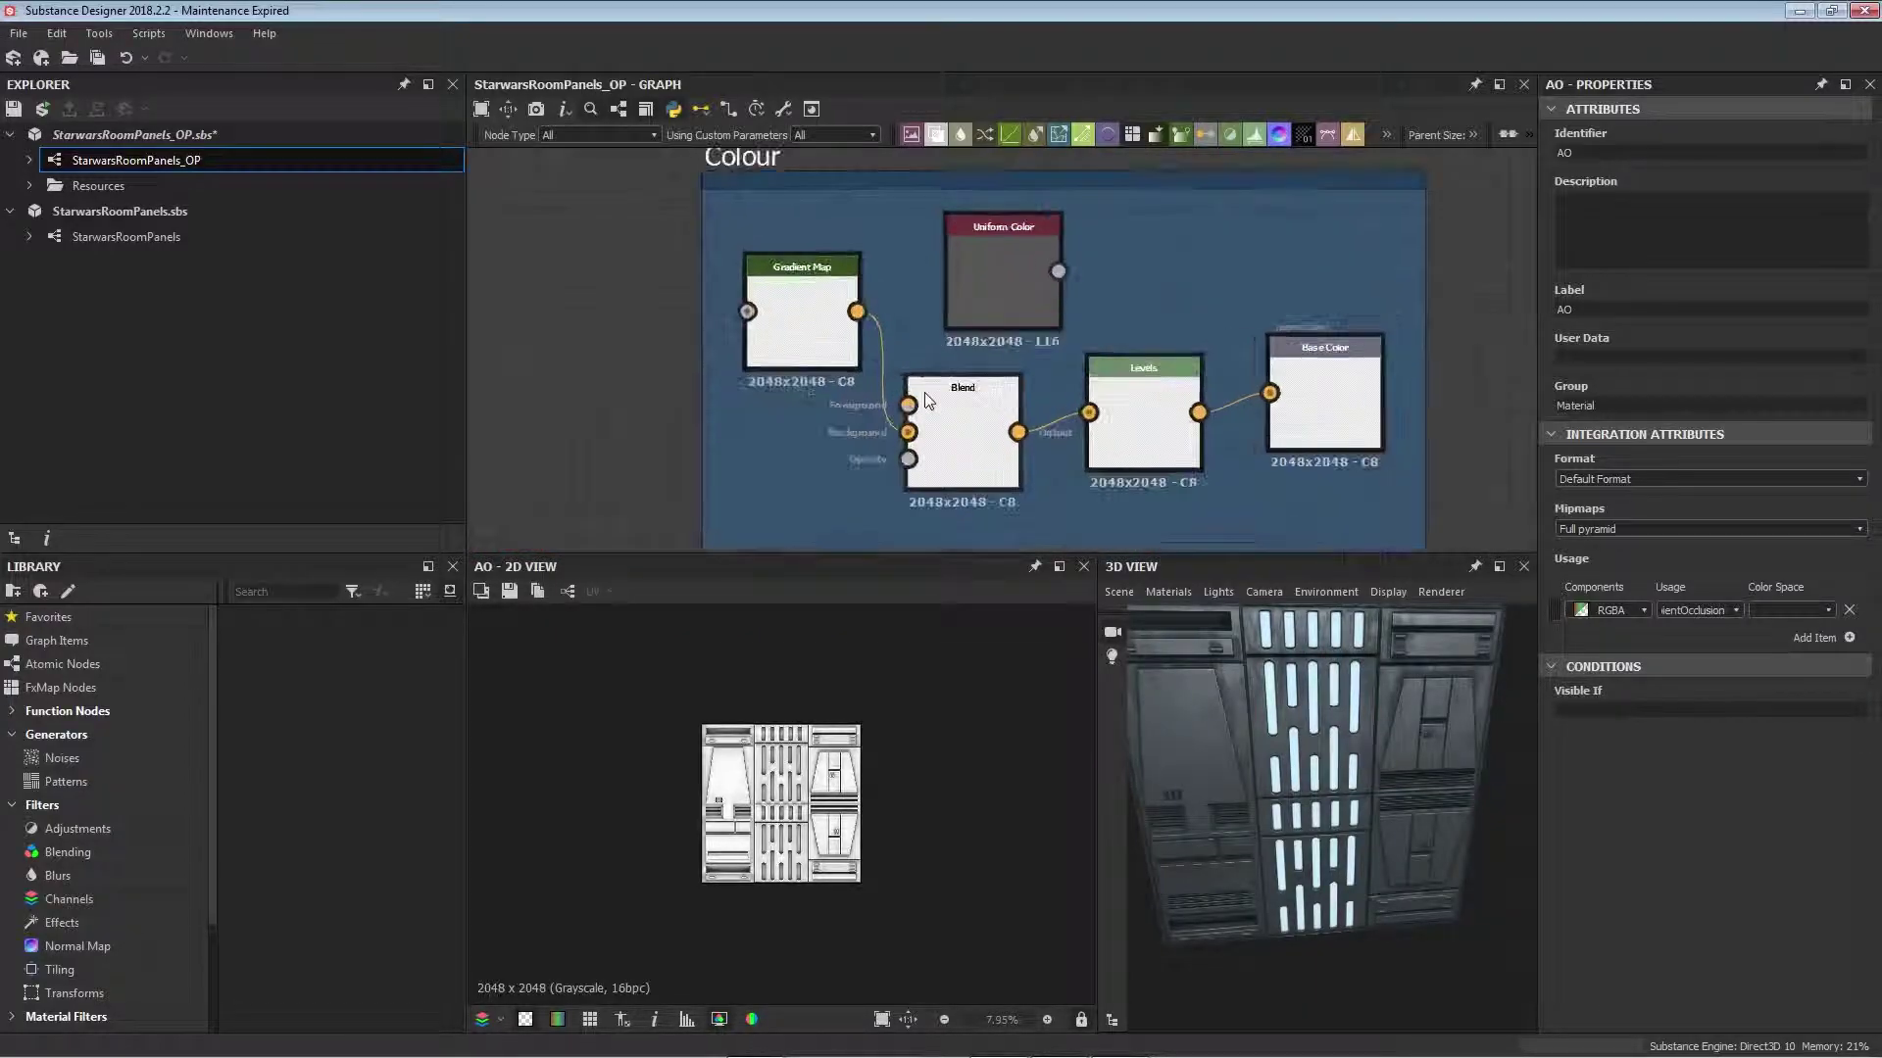
{"action": "double_click", "coordinate": [791, 325]}
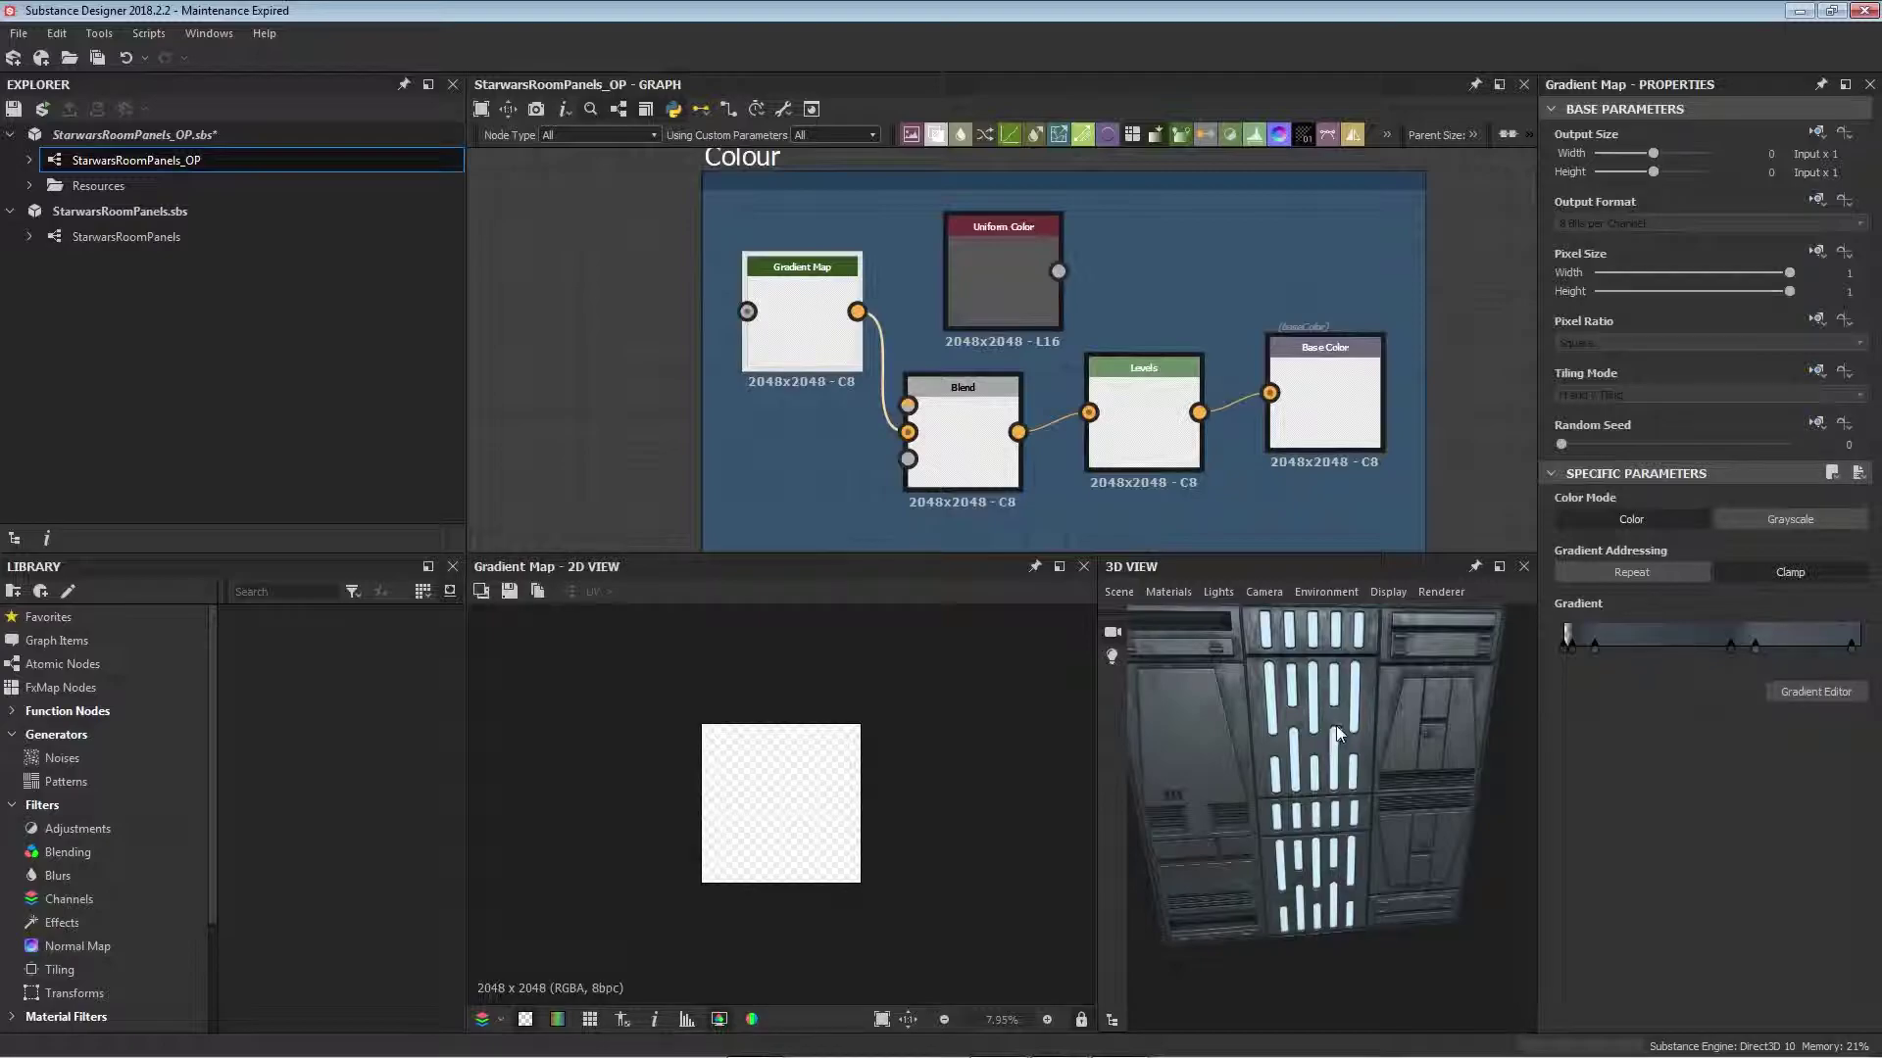
{"action": "left_click_drag", "start_coordinate": [1337, 754], "coordinate": [1337, 767]}
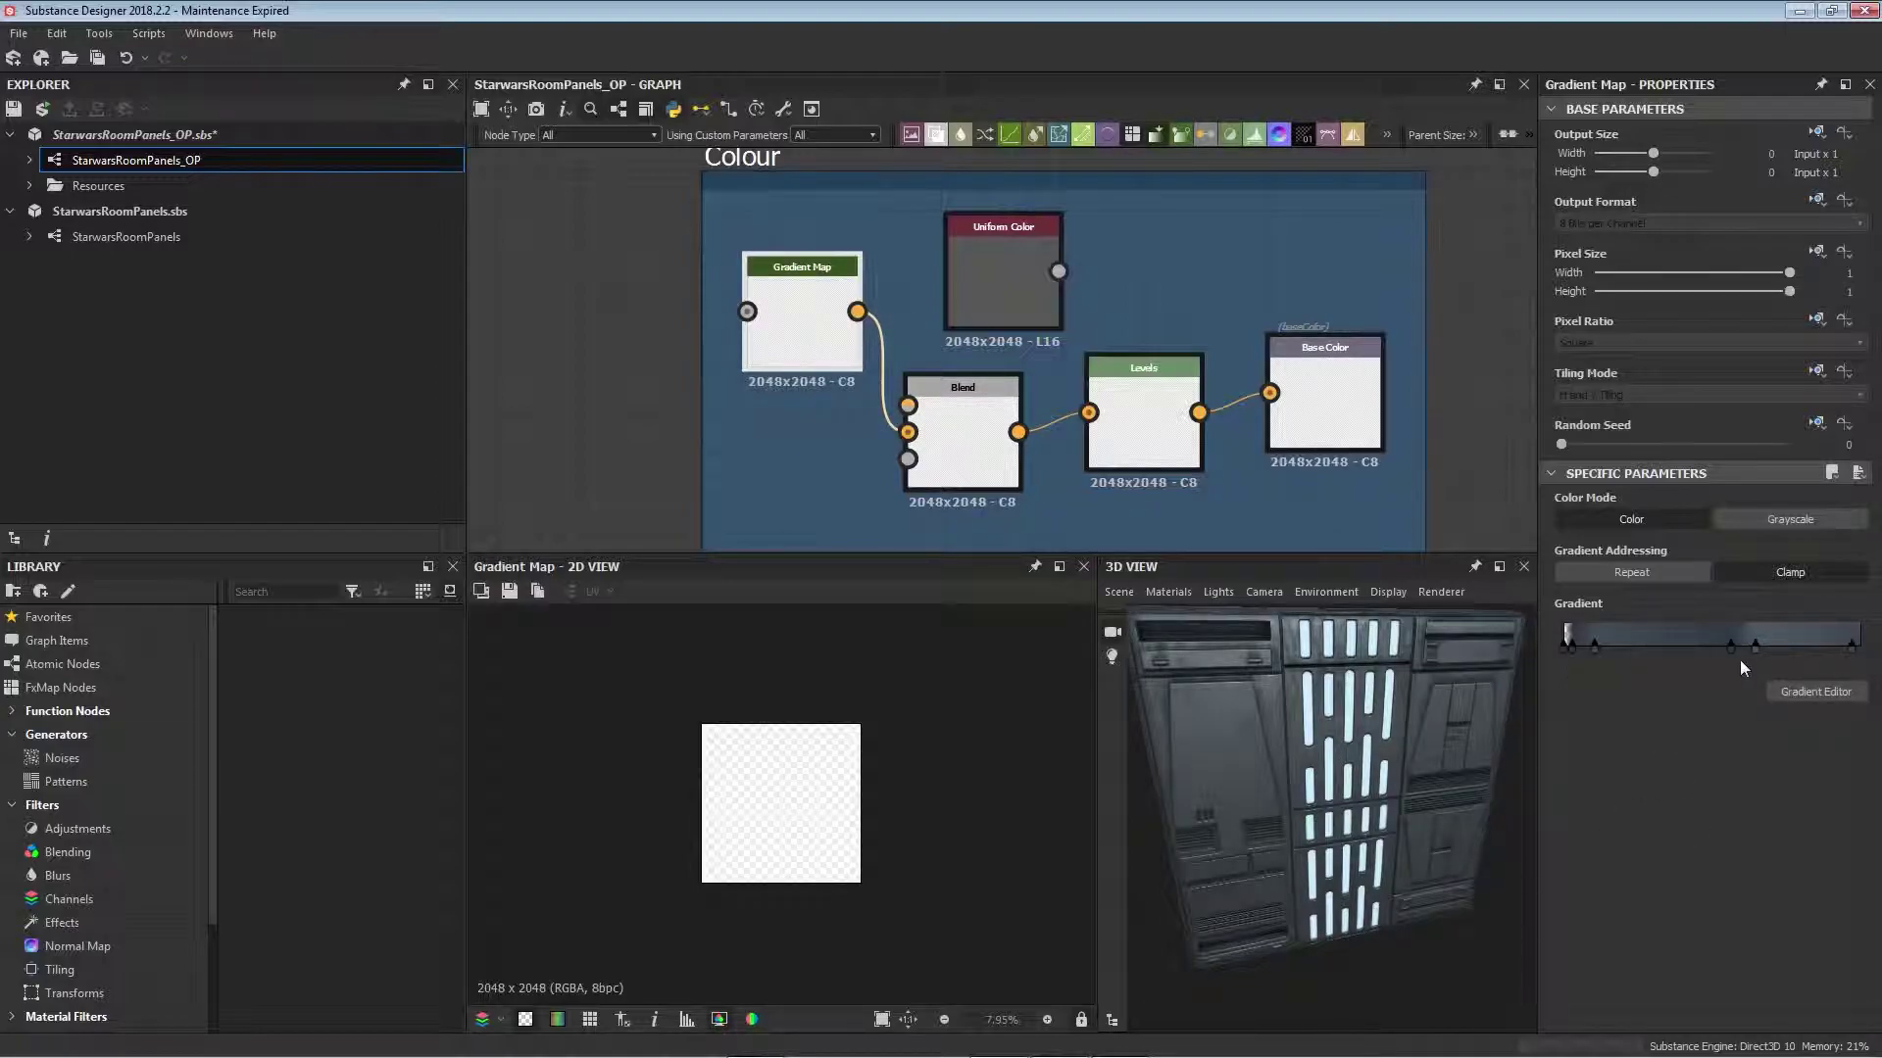
{"action": "middle_click_drag", "start_coordinate": [1462, 767], "coordinate": [1432, 737]}
Step: Preview the Roughness frame's grunge map, Histogram Scan and the Blend that combines ambient occlusion with grunge
{"action": "middle_click_drag", "start_coordinate": [1300, 441], "coordinate": [1196, 323]}
{"action": "scroll", "coordinate": [1181, 345], "scroll_direction": "down", "scroll_amount": 5}
{"action": "middle_click_drag", "start_coordinate": [1304, 384], "coordinate": [897, 104]}
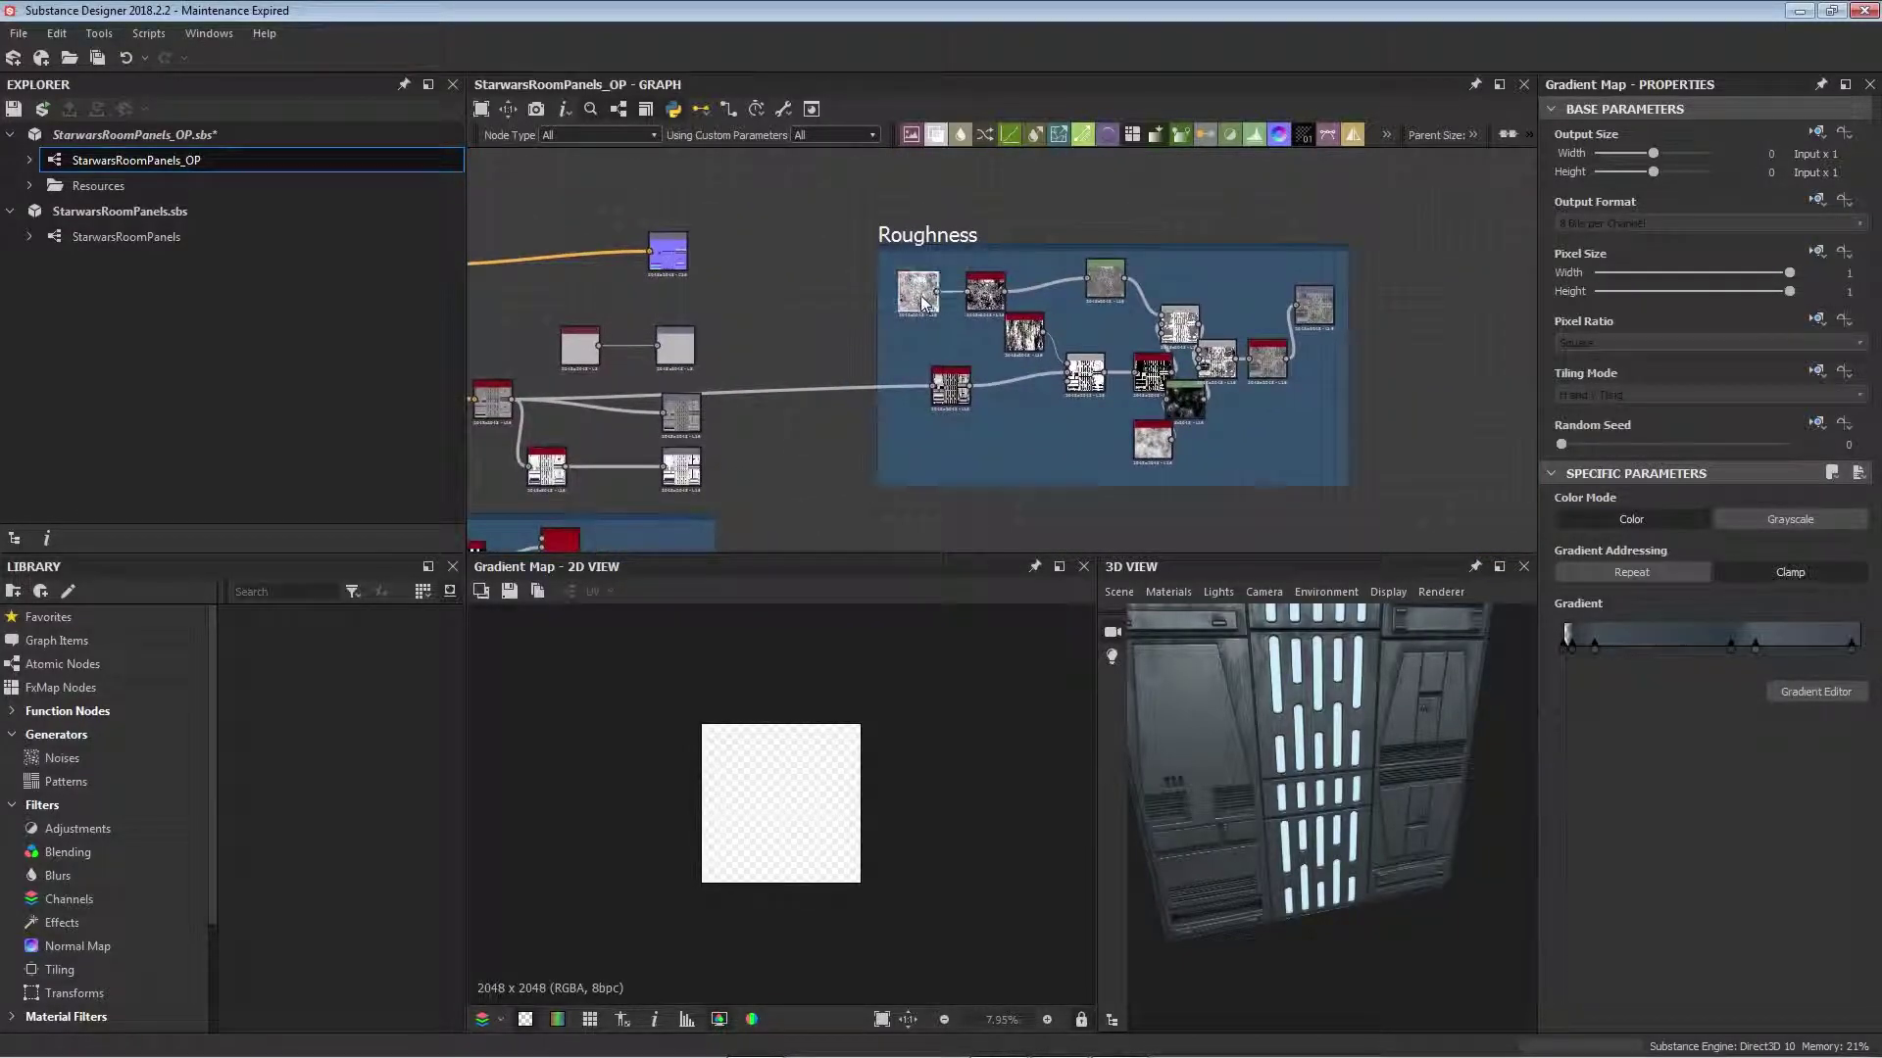
{"action": "left_click", "coordinate": [922, 301]}
{"action": "left_click", "coordinate": [985, 291]}
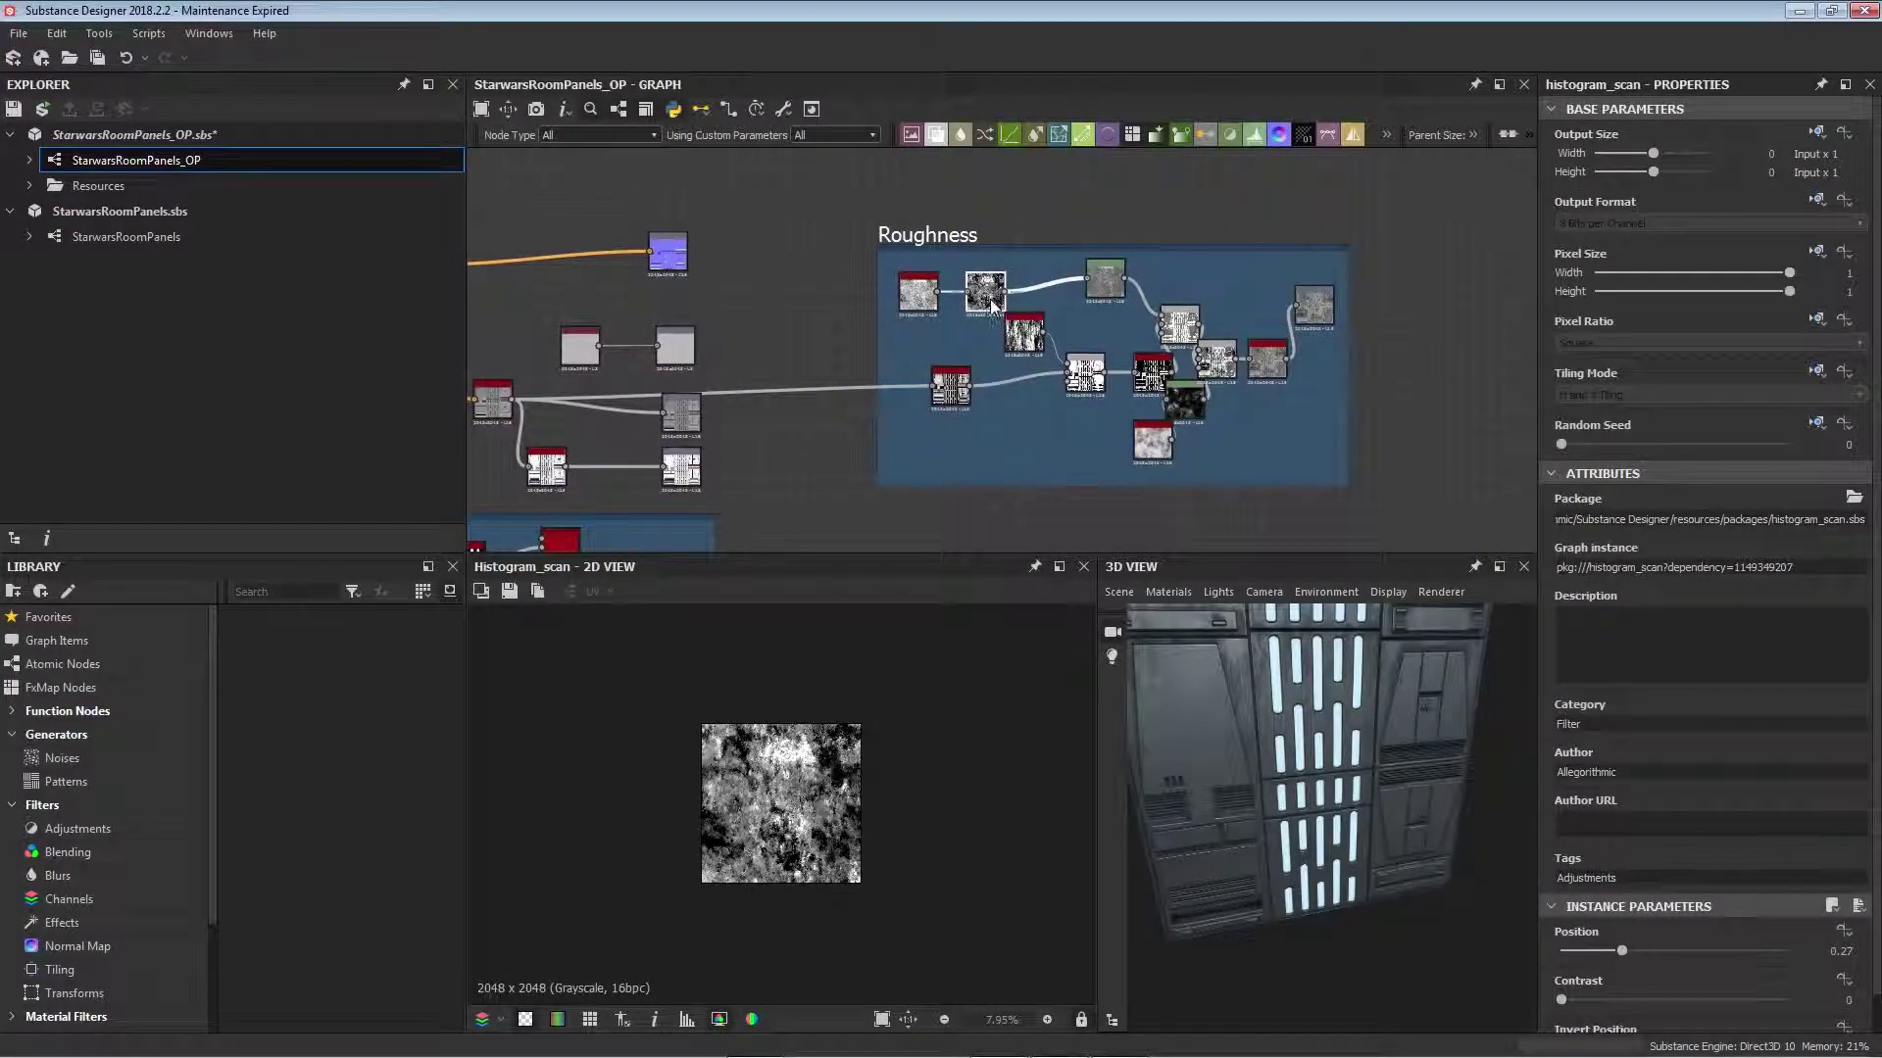
{"action": "scroll", "coordinate": [1061, 327], "scroll_direction": "up", "scroll_amount": 1}
{"action": "scroll", "coordinate": [1060, 328], "scroll_direction": "up", "scroll_amount": 1}
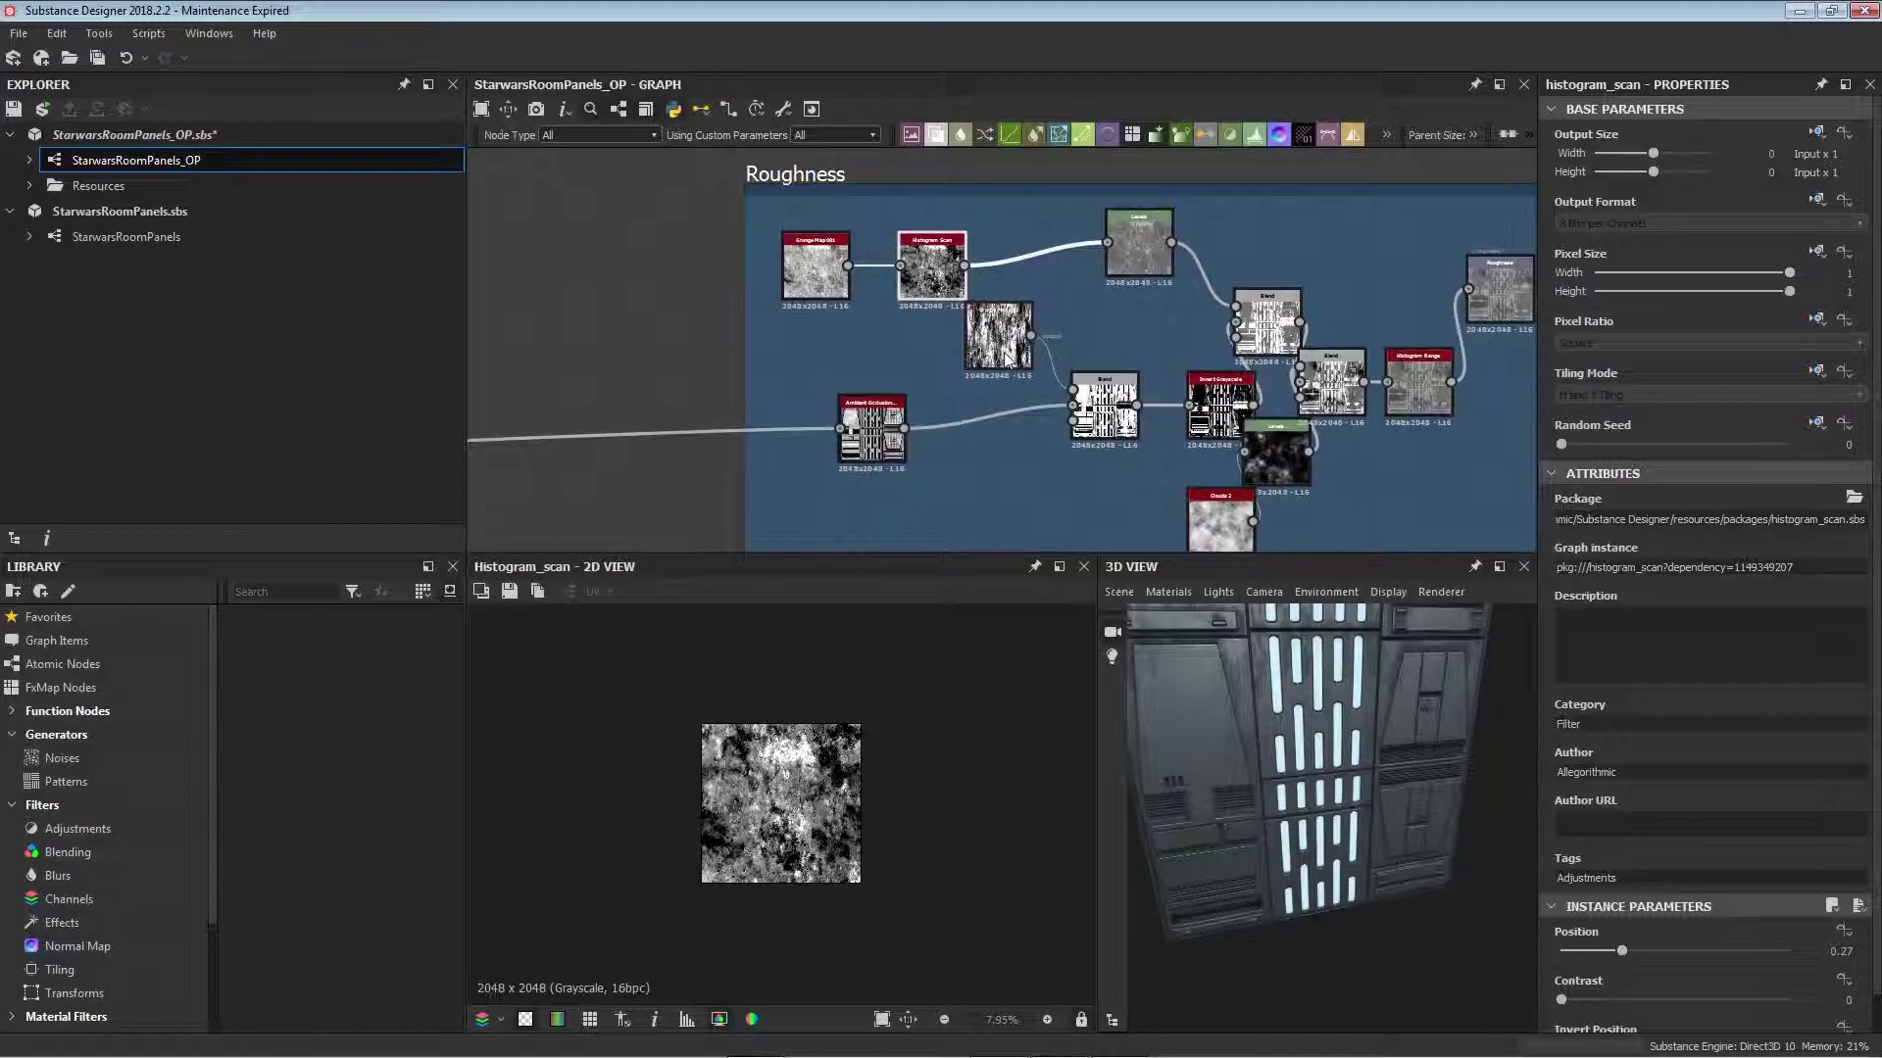
{"action": "left_click", "coordinate": [1102, 411]}
{"action": "scroll", "coordinate": [744, 799], "scroll_direction": "up", "scroll_amount": 4}
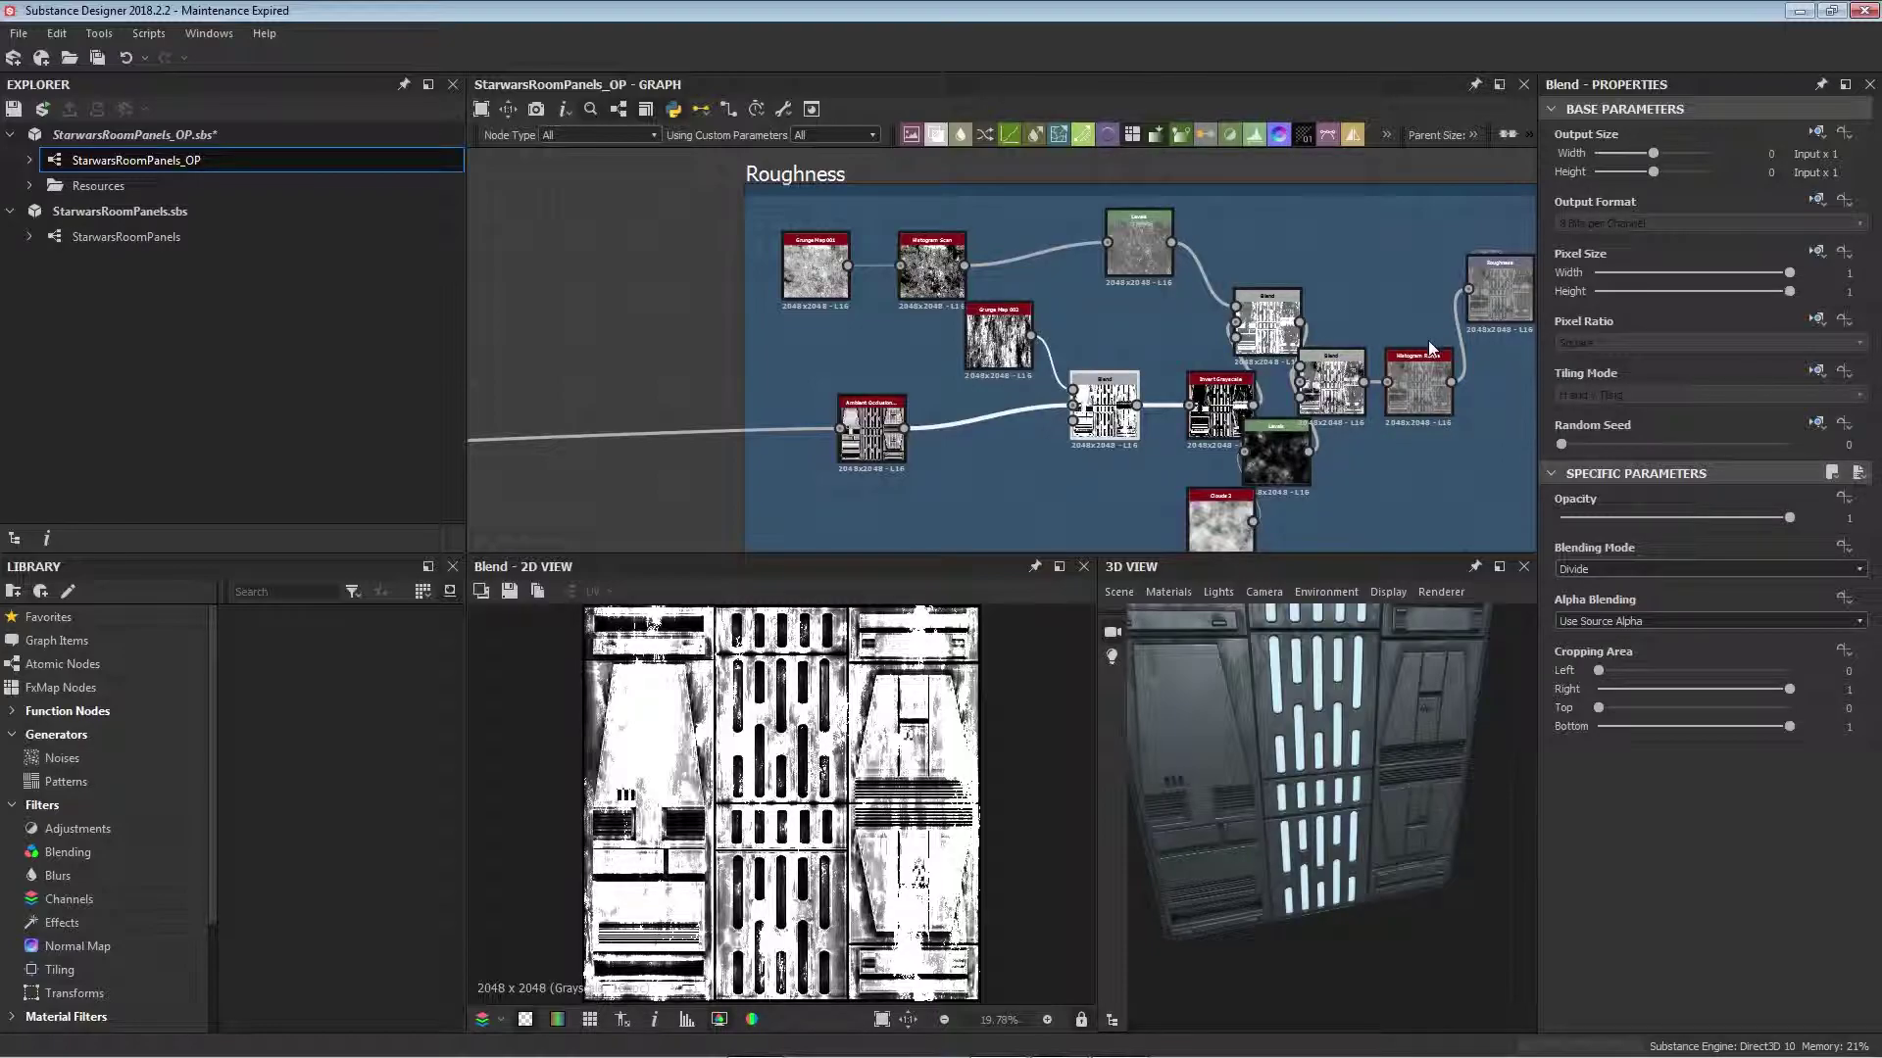
Step: Preview the Roughness output and examine the surface reflections on the 3D cube from several angles
{"action": "scroll", "coordinate": [1194, 378], "scroll_direction": "down", "scroll_amount": 2}
{"action": "middle_click_drag", "start_coordinate": [1384, 507], "coordinate": [1191, 351]}
{"action": "scroll", "coordinate": [1196, 382], "scroll_direction": "down", "scroll_amount": 2}
{"action": "left_click", "coordinate": [1236, 268]}
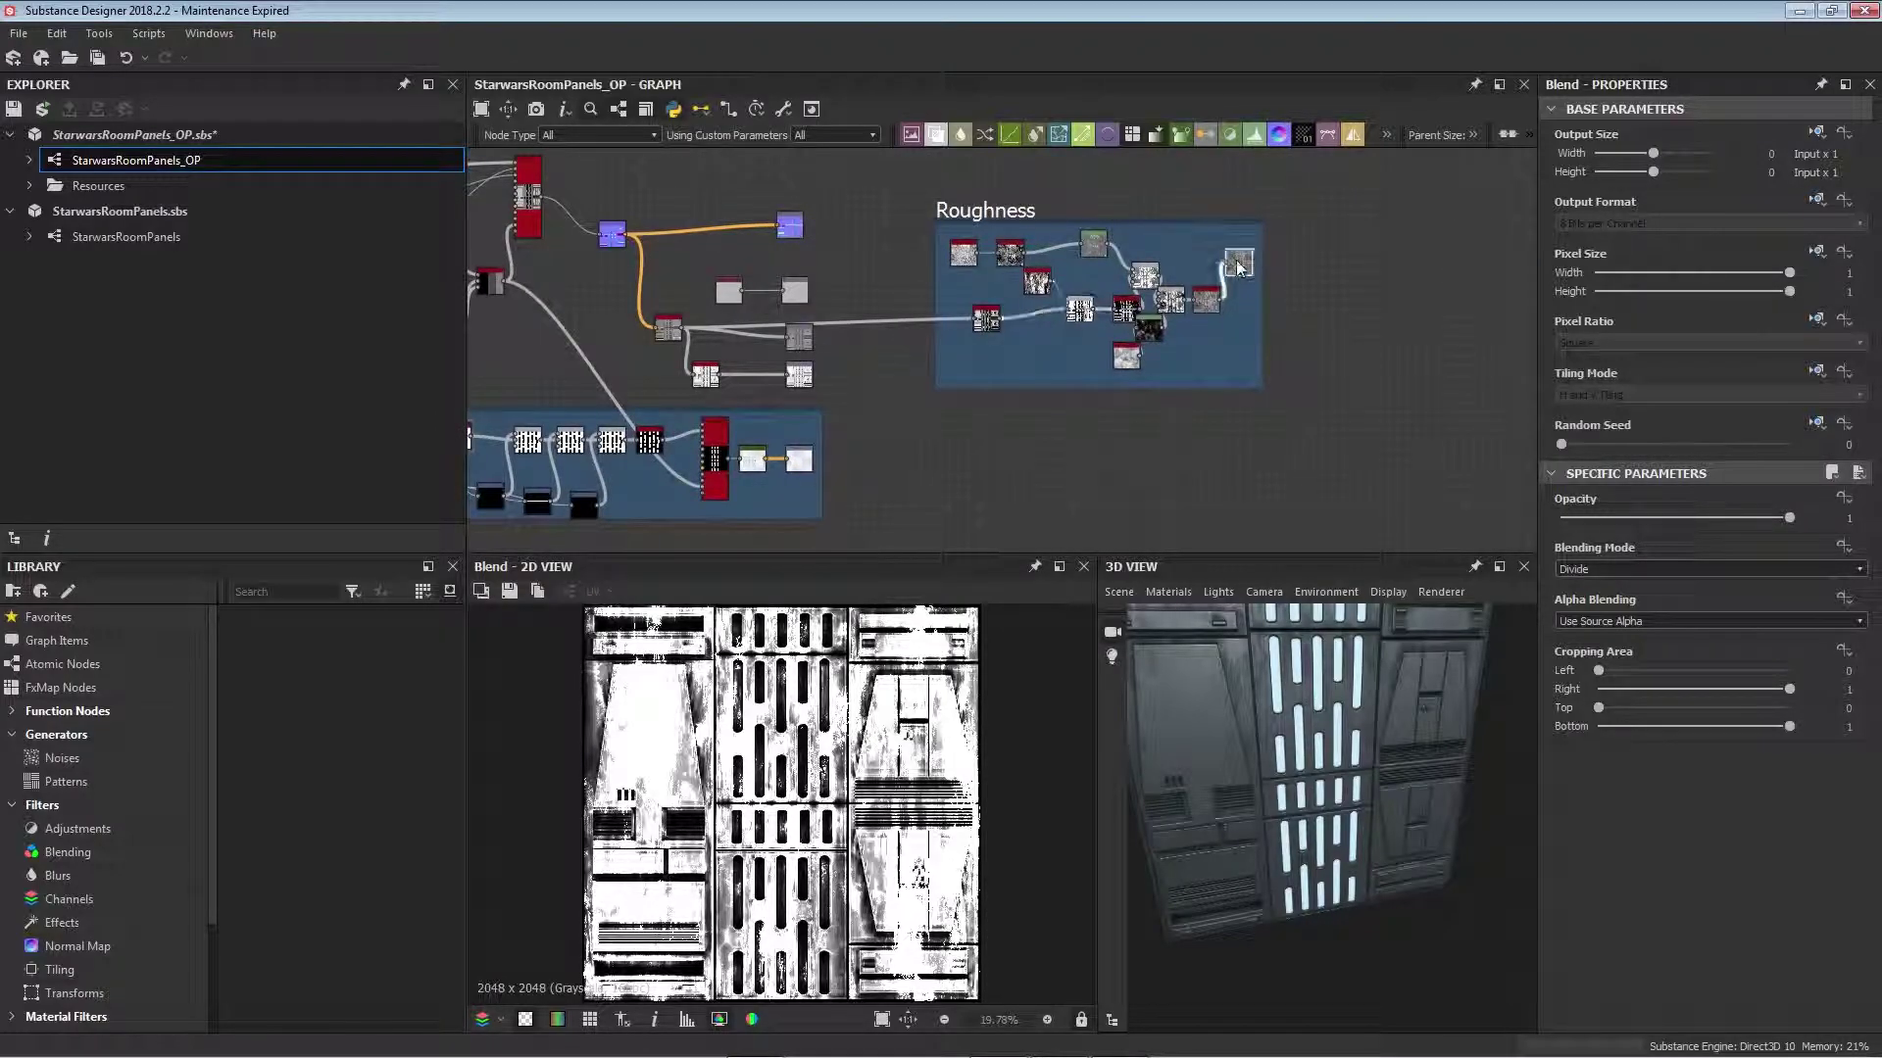
{"action": "double_click", "coordinate": [1236, 263]}
{"action": "scroll", "coordinate": [1225, 725], "scroll_direction": "down", "scroll_amount": 5}
{"action": "left_click_drag", "start_coordinate": [1225, 726], "coordinate": [1266, 717]}
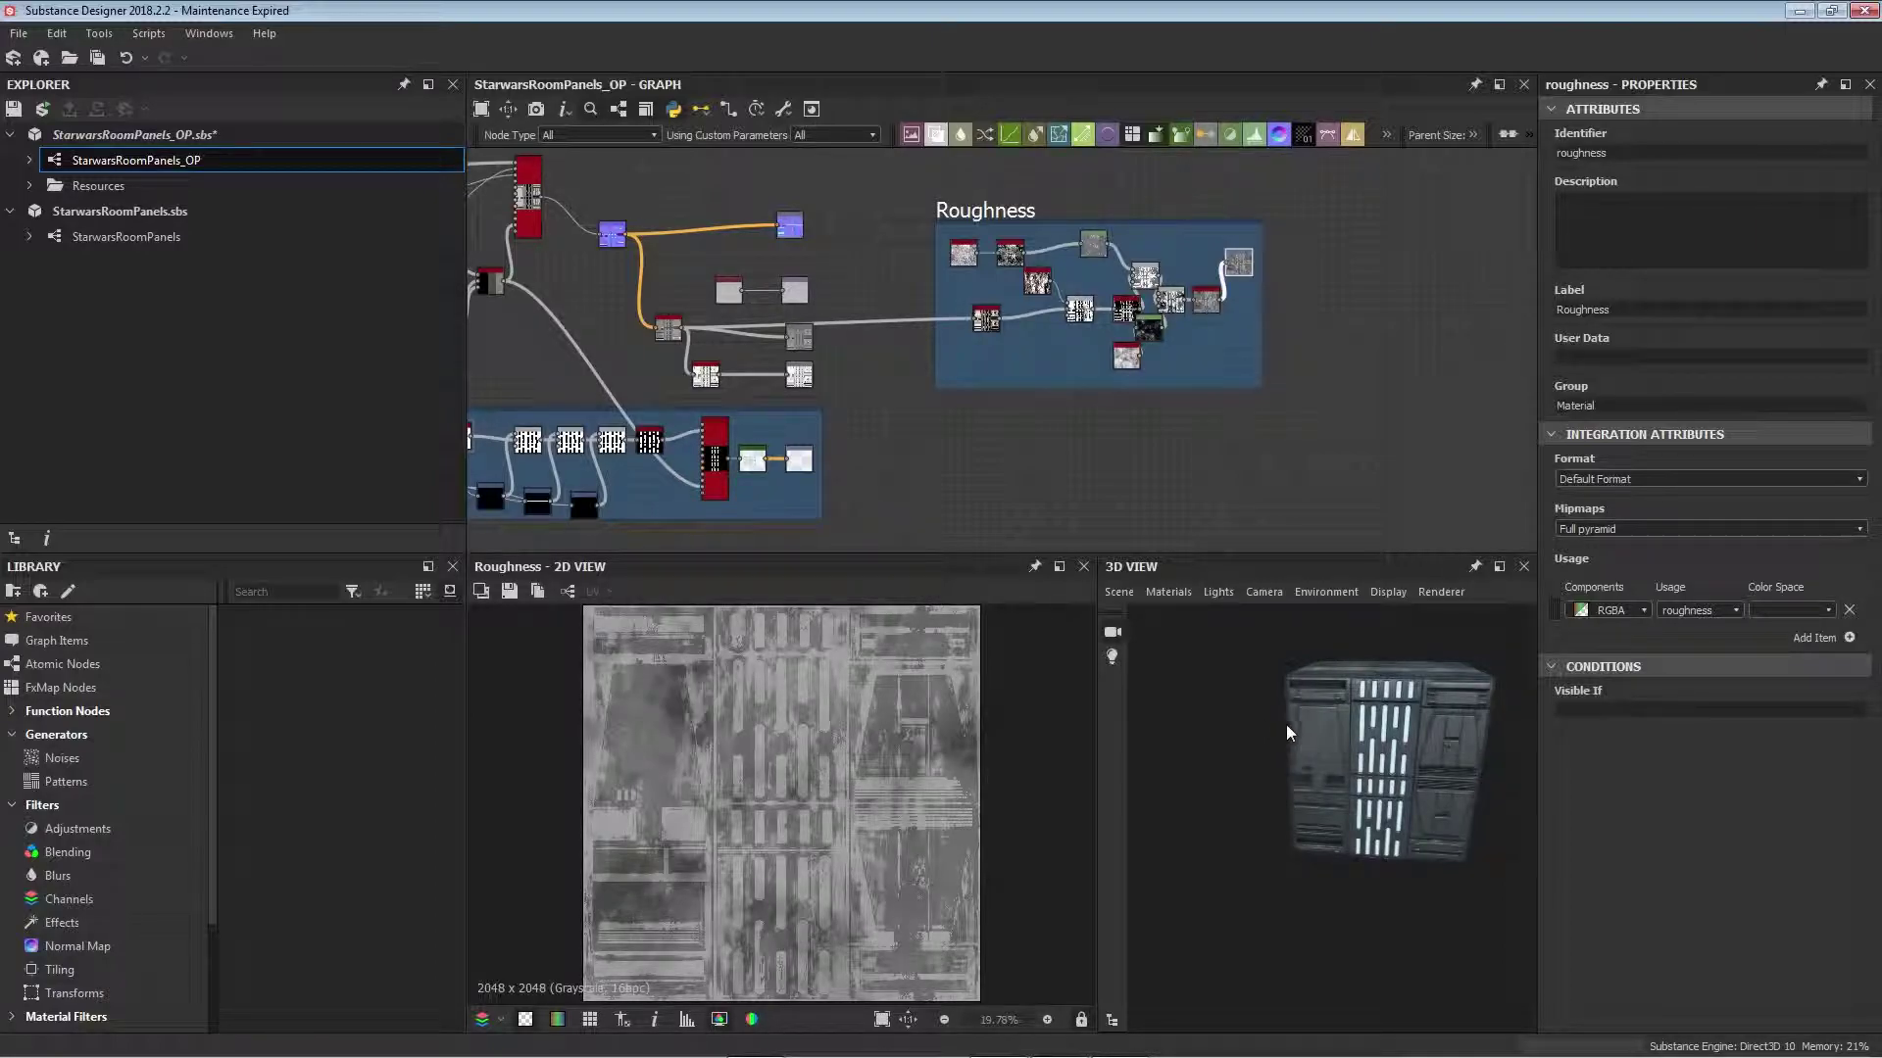
{"action": "left_click_drag", "start_coordinate": [1304, 731], "coordinate": [1395, 757]}
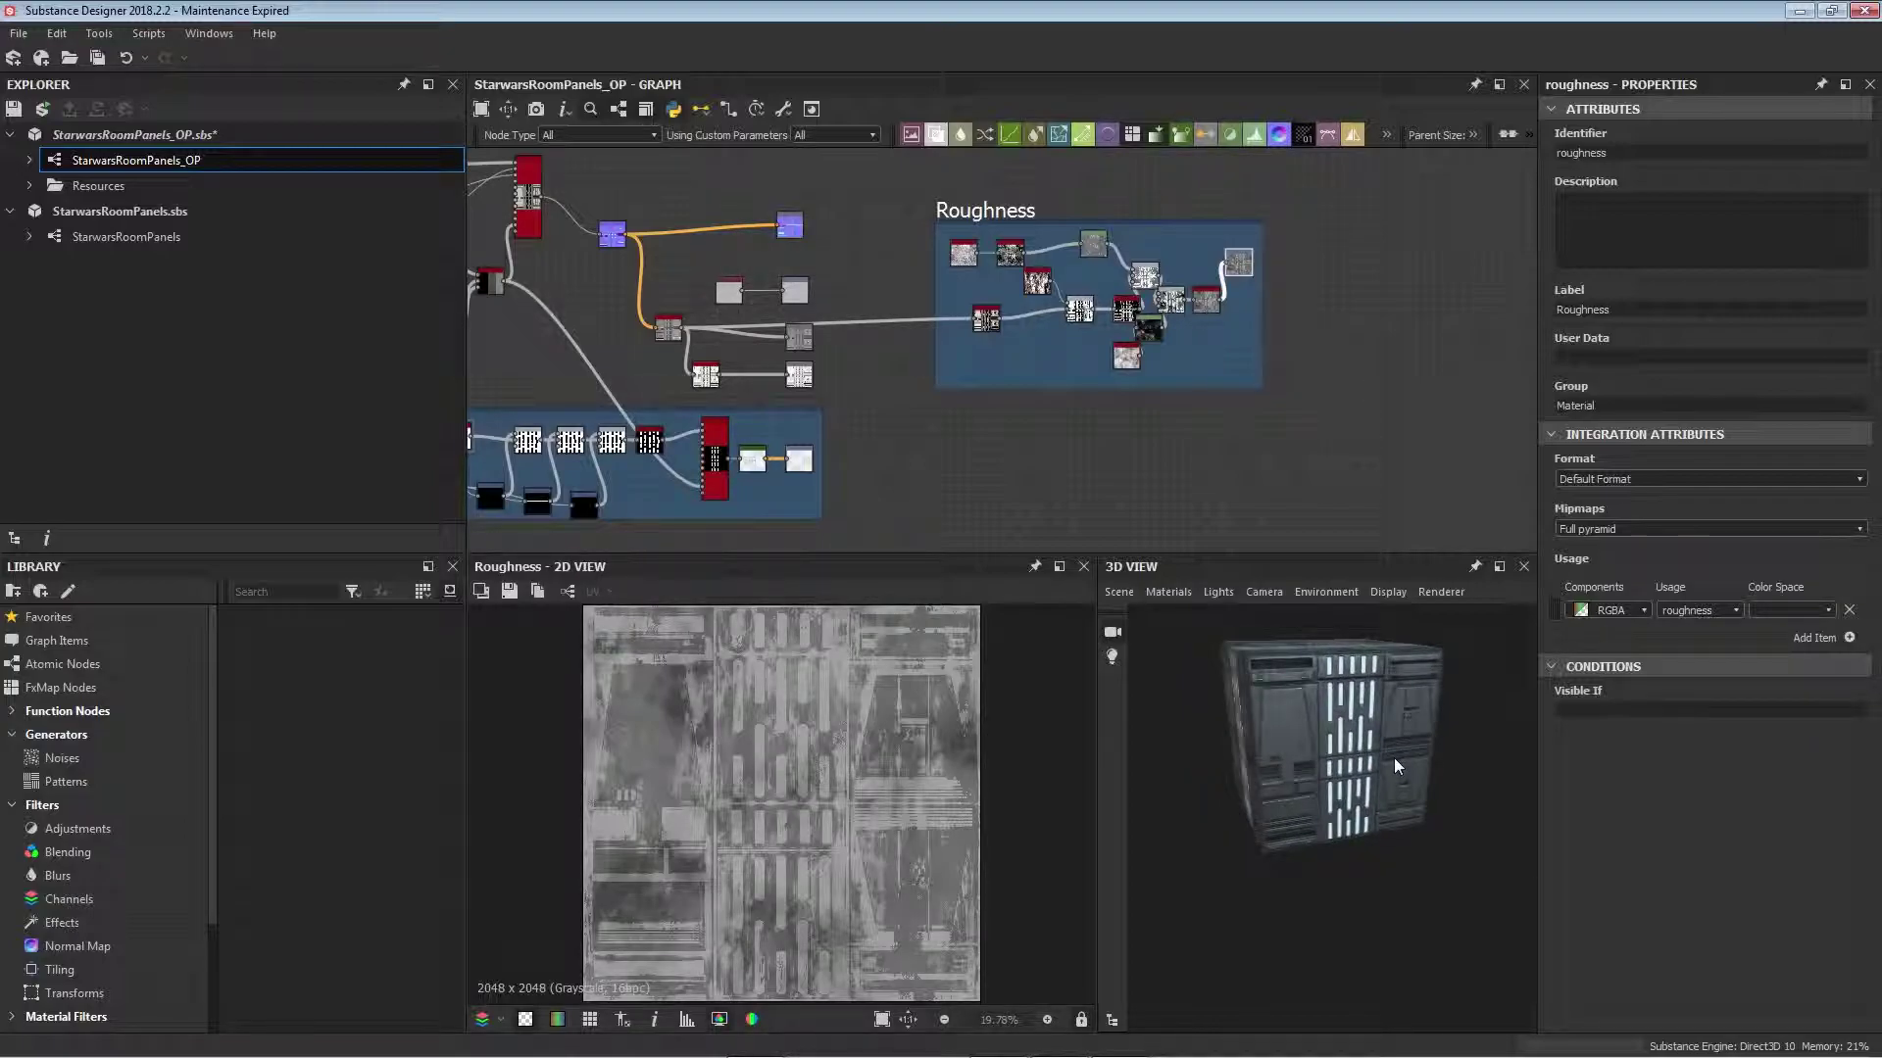